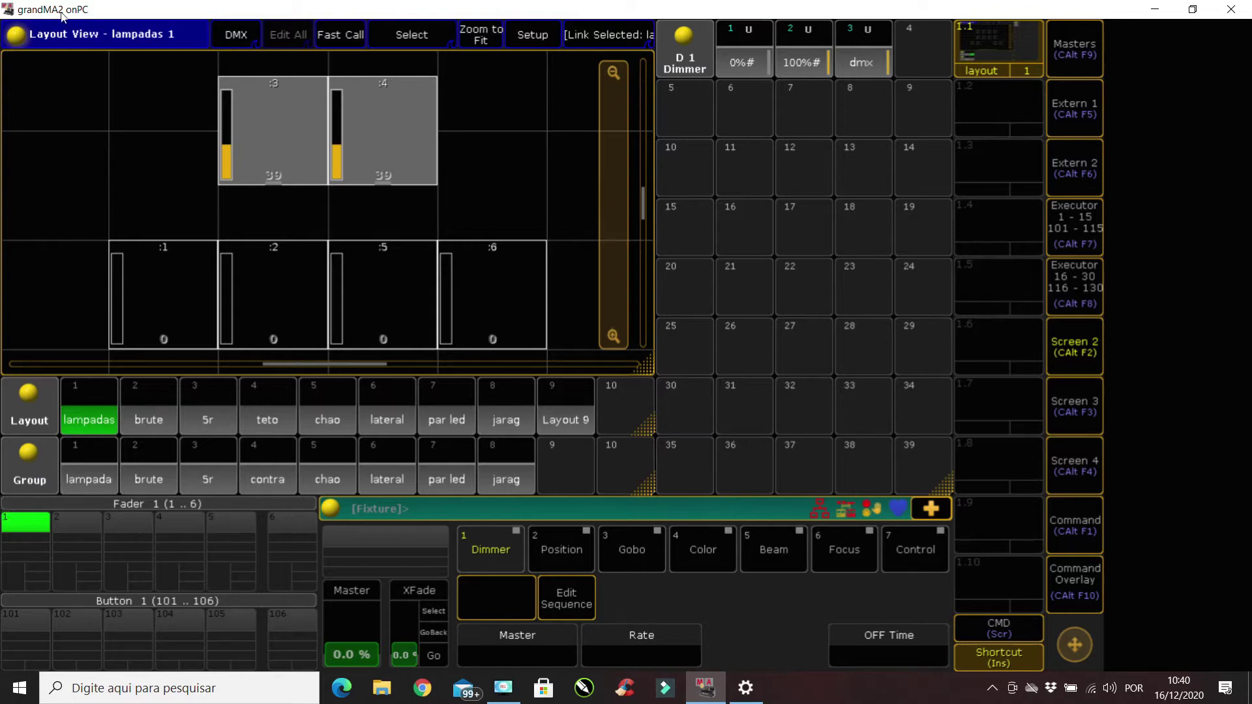
# Shorten the Dimmer preset pool and add an Effects pool in the freed space below it
pyautogui.click(941, 479)
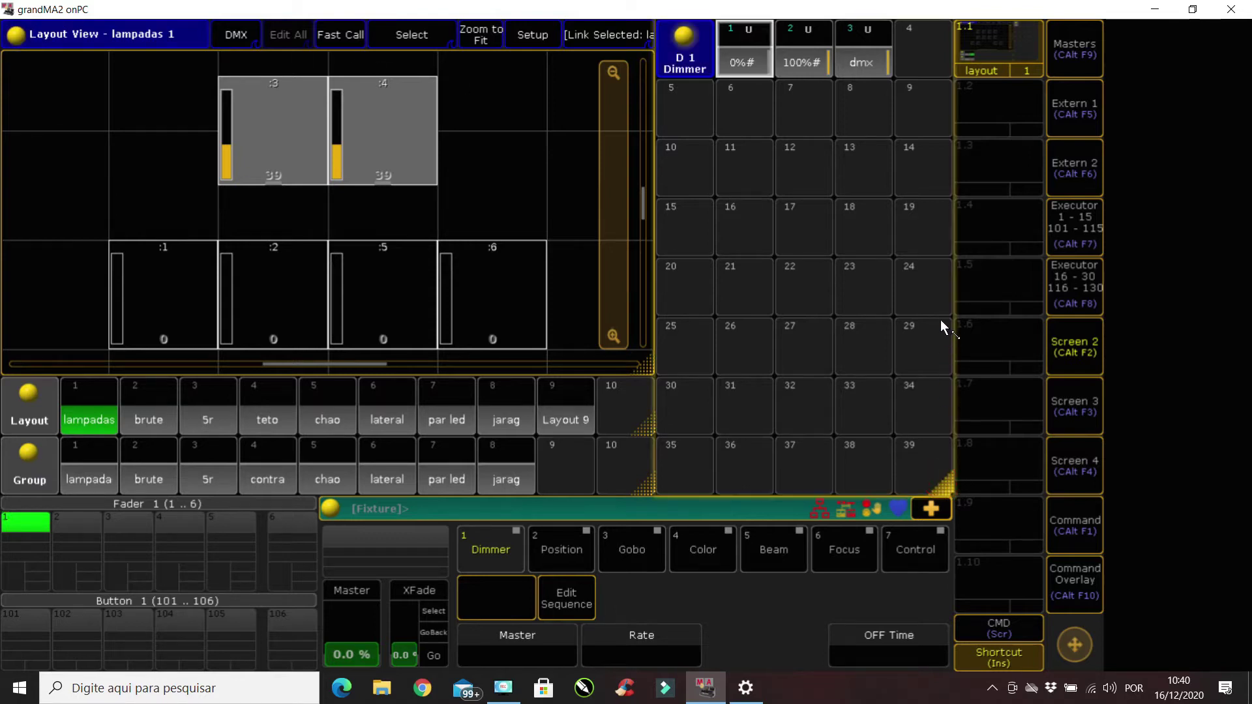
pyautogui.moveTo(940, 319); pyautogui.dragTo(890, 267)
pyautogui.click(669, 273)
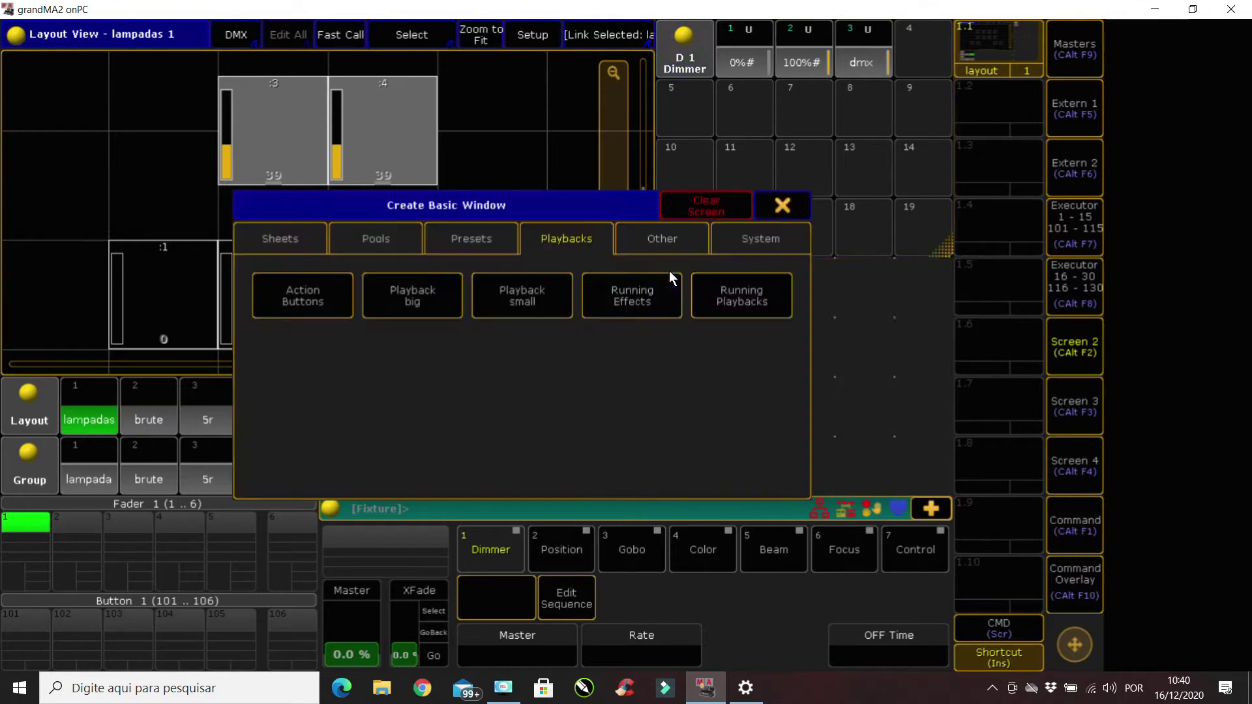
pyautogui.click(401, 229)
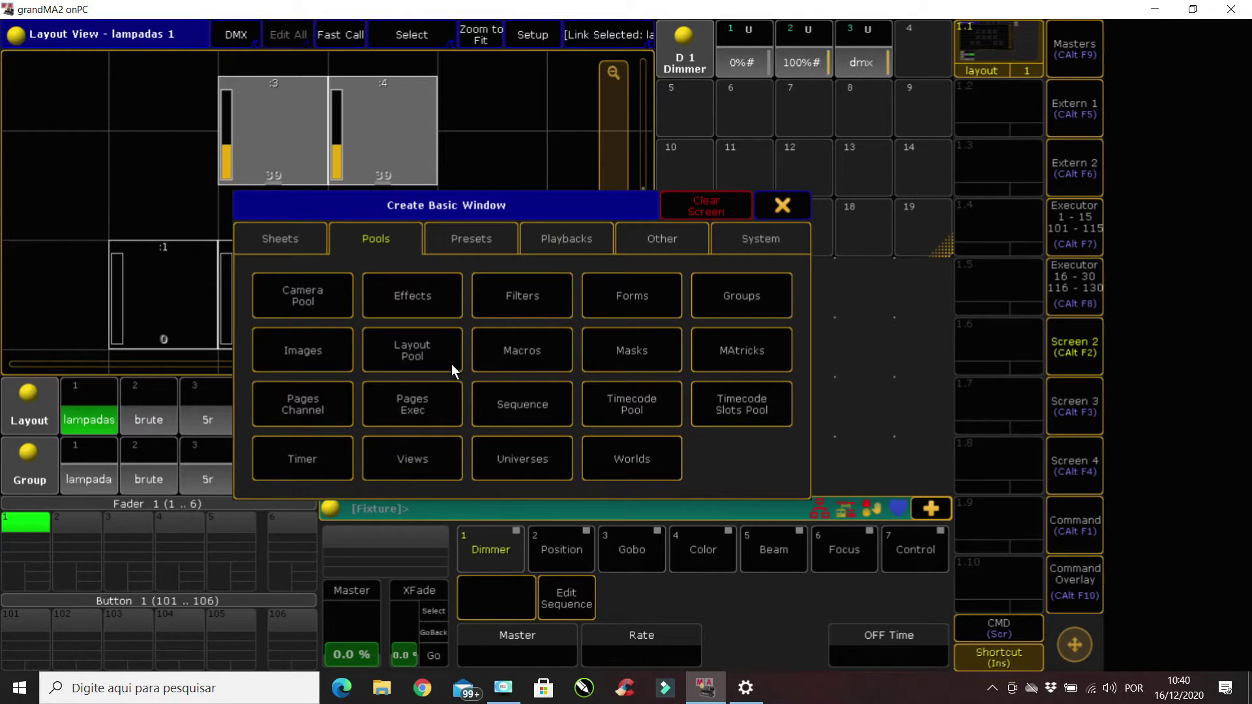
pyautogui.click(404, 301)
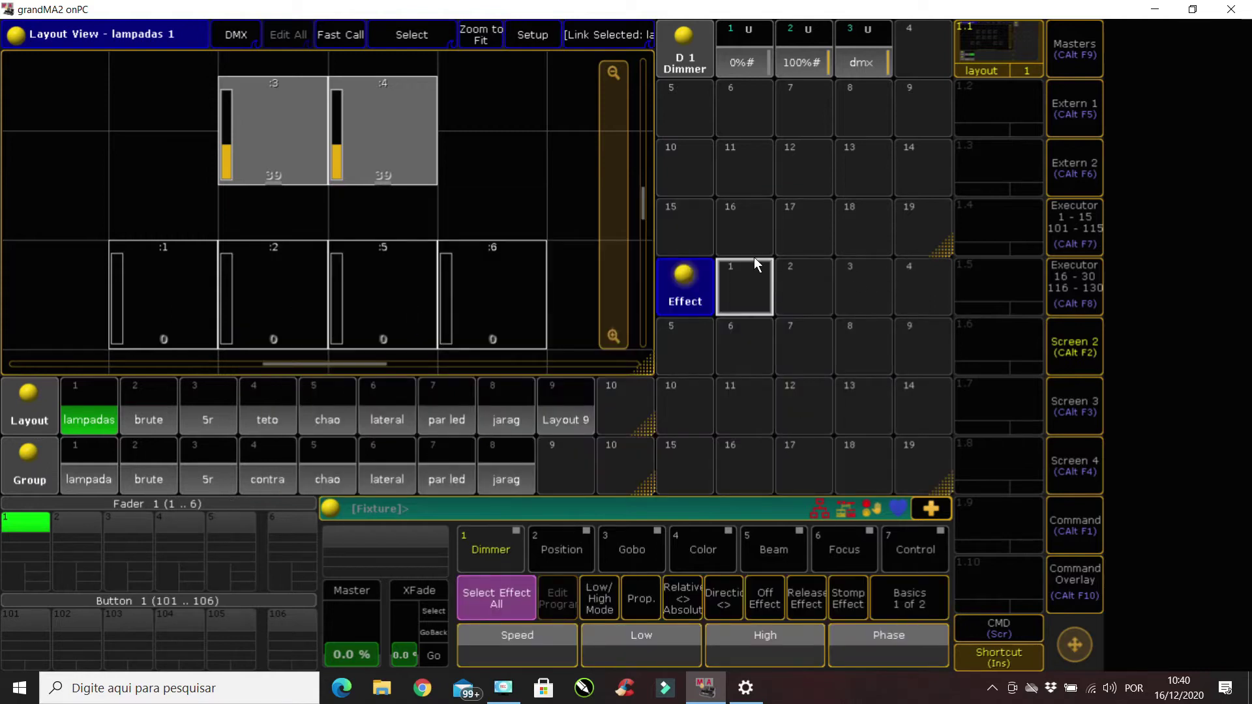
# Store the current screen arrangement in view slot 1.2
pyautogui.press('s')
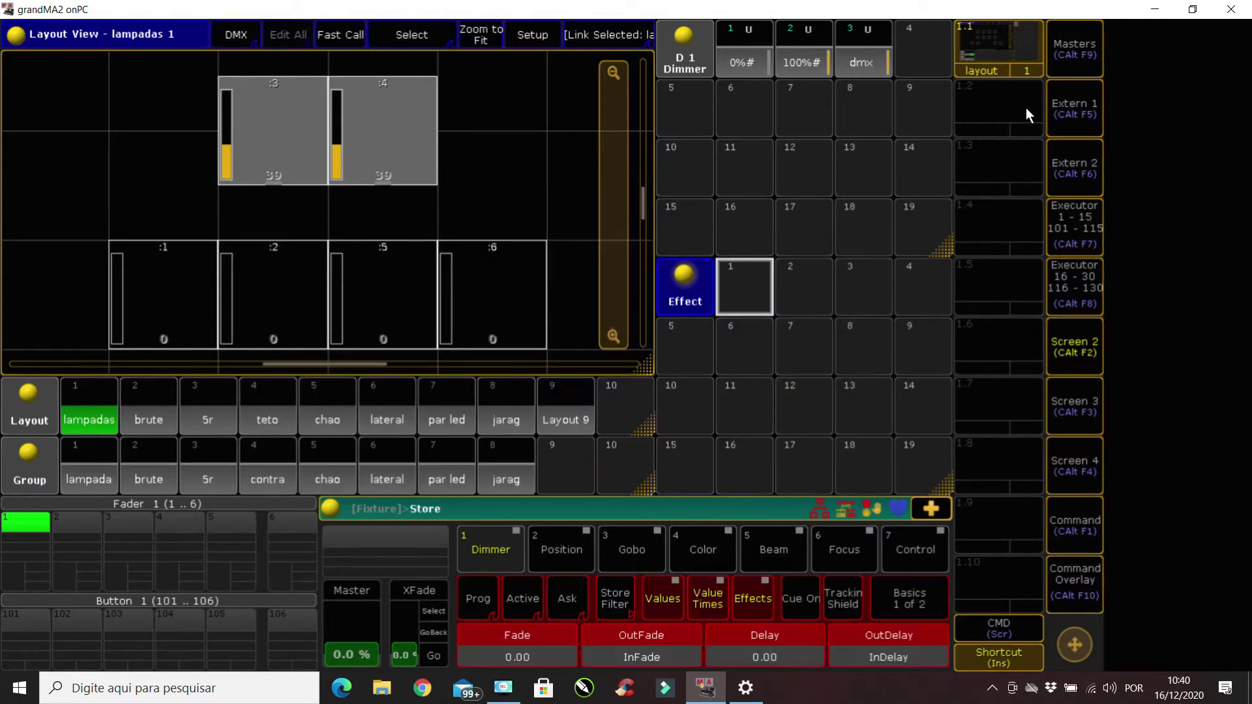
pyautogui.click(1026, 107)
pyautogui.click(577, 474)
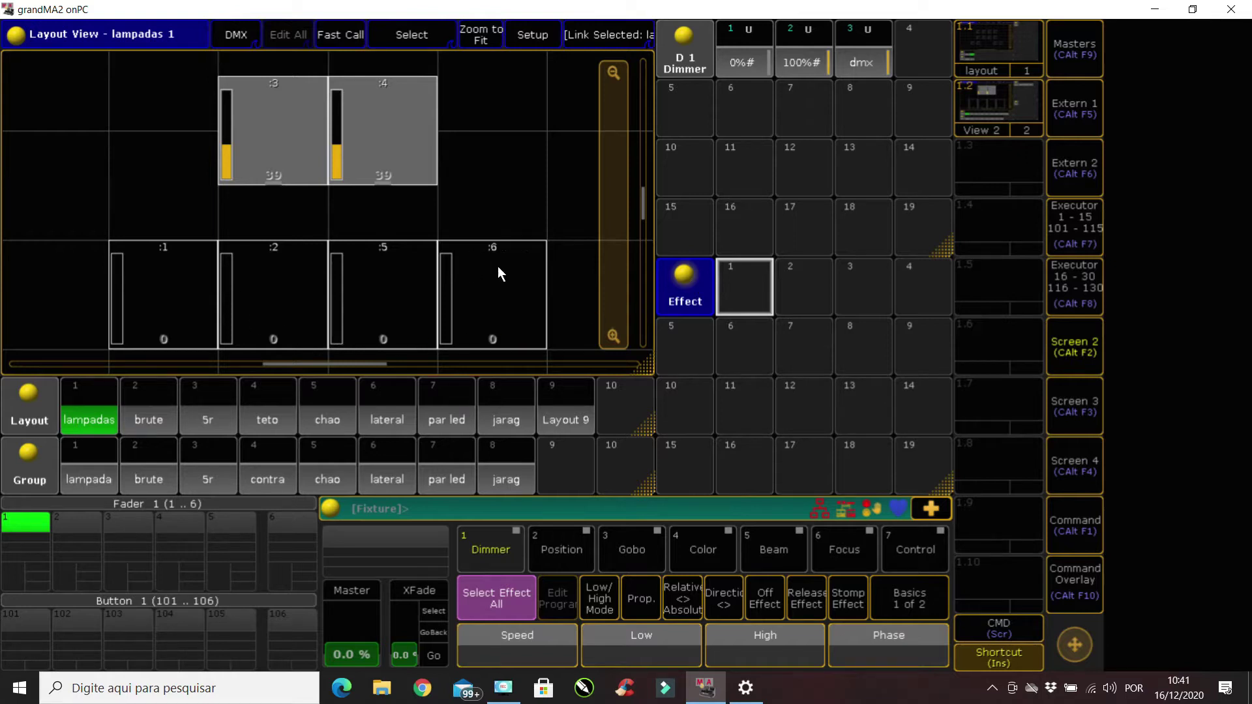
# Select lamps 1, 2 and 5 and create an effect in effect slot 1 with the Dim attribute
pyautogui.moveTo(75, 228); pyautogui.dragTo(433, 358)
pyautogui.click(735, 288)
pyautogui.click(319, 258)
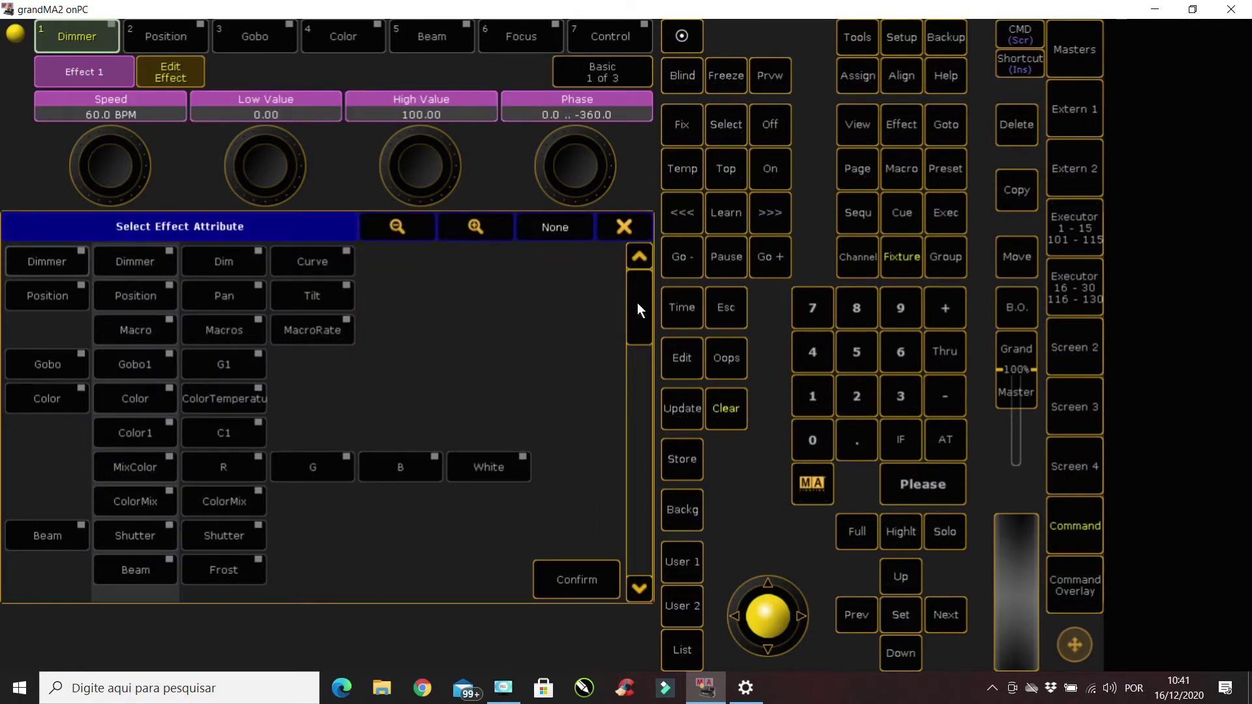
pyautogui.moveTo(636, 303); pyautogui.dragTo(639, 514)
pyautogui.moveTo(635, 559); pyautogui.dragTo(642, 224)
pyautogui.click(234, 260)
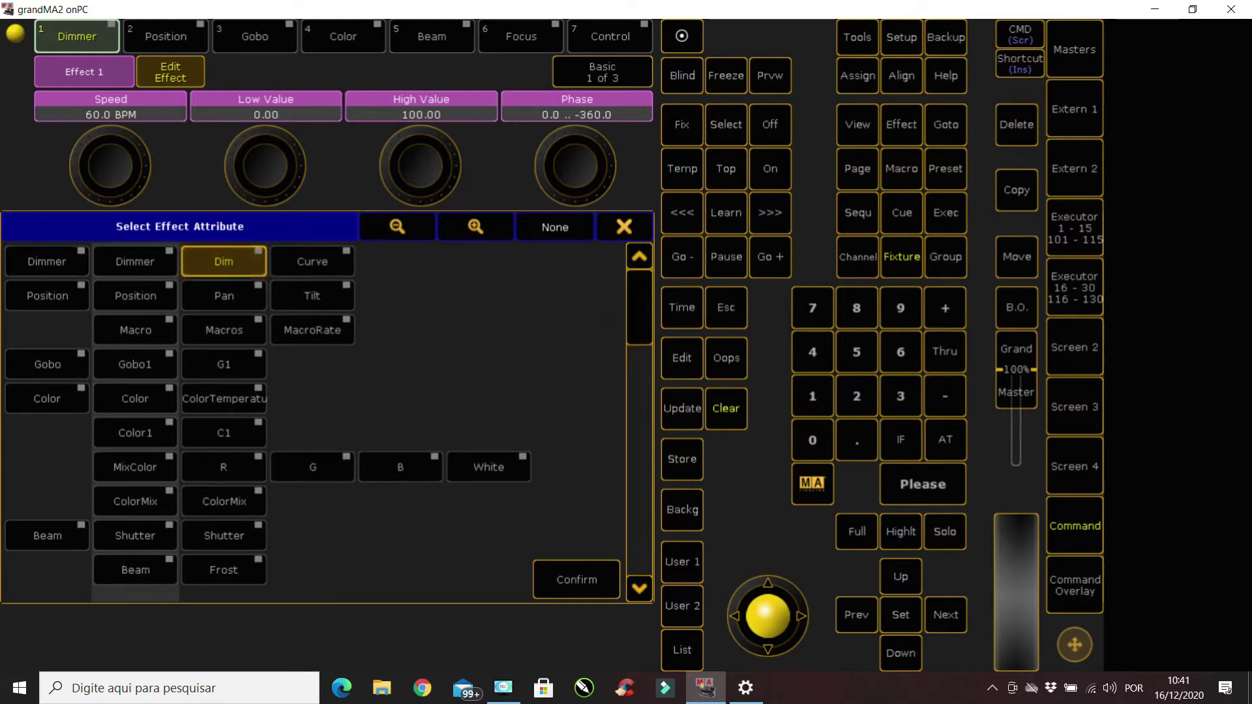
pyautogui.click(576, 579)
# Move the Effect Editor for Effect 1 to screen 2 and close it
pyautogui.press('Insert')
pyautogui.click(497, 226)
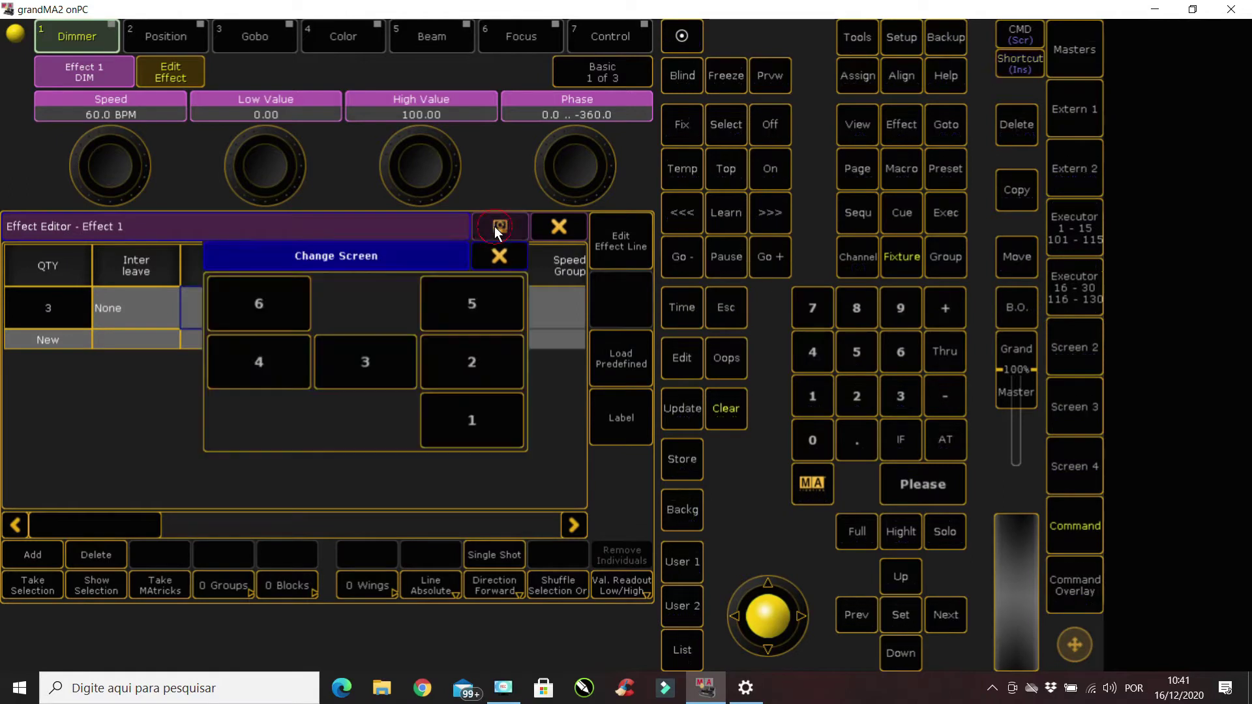
pyautogui.click(499, 372)
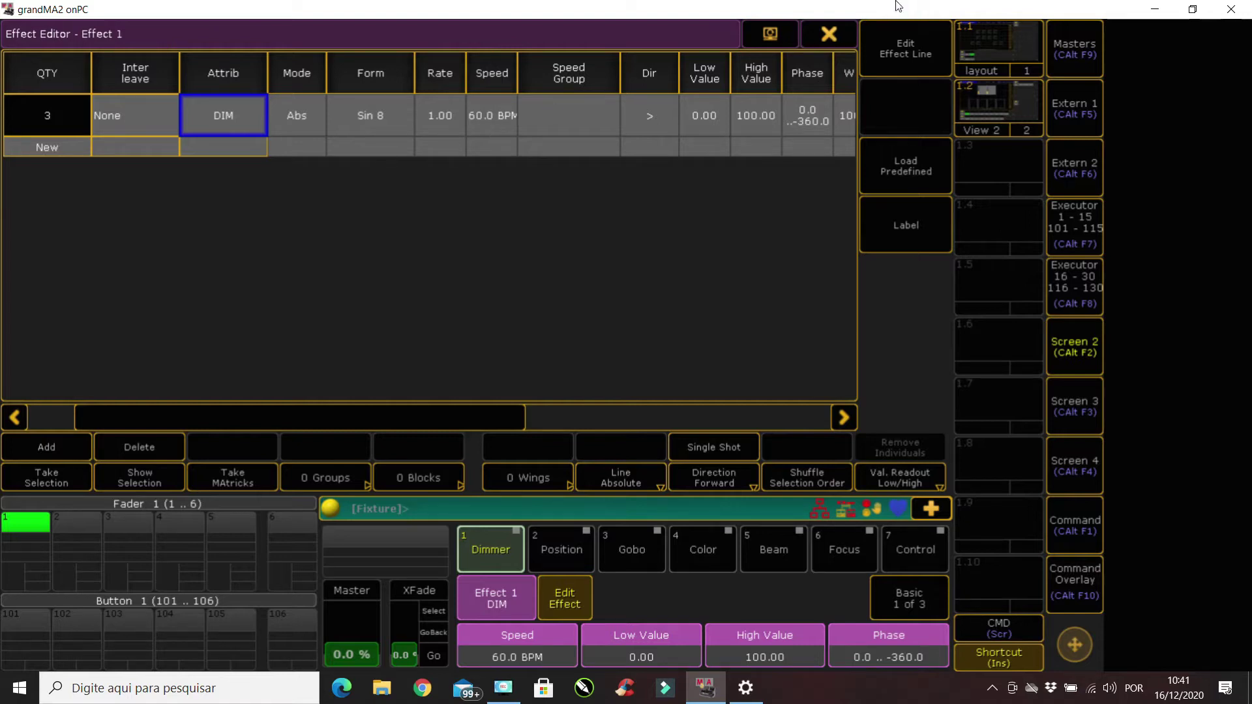
pyautogui.click(829, 34)
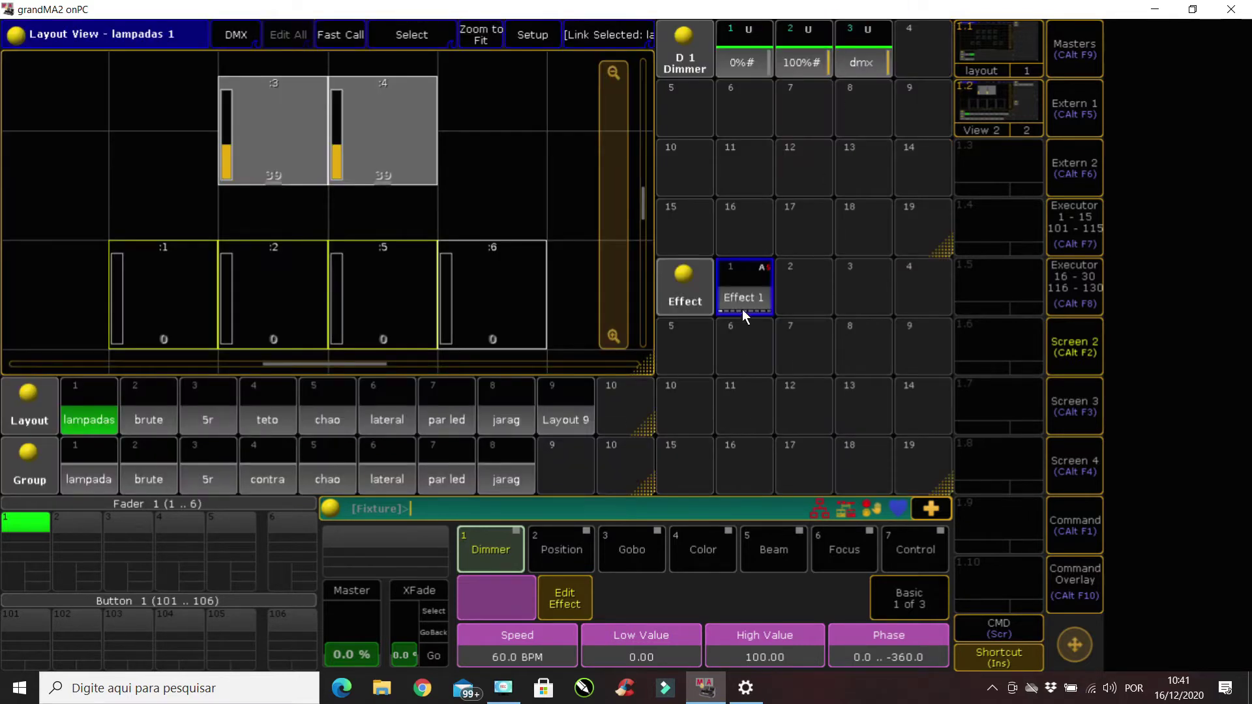
# Test Effect 1 on its own and with lamps 1, 2, 5 and 6 selected, and review its line in the Effect Editor
pyautogui.click(742, 304)
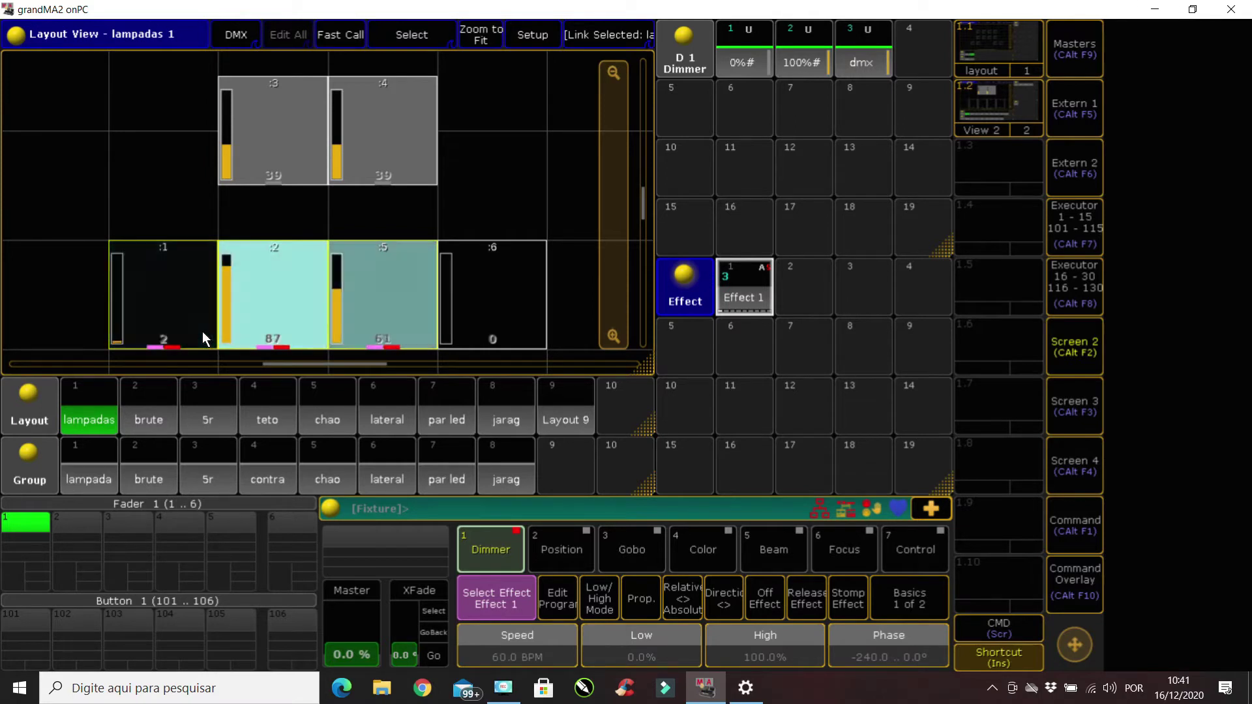
pyautogui.press('BackSpace')
pyautogui.moveTo(45, 228); pyautogui.dragTo(594, 362)
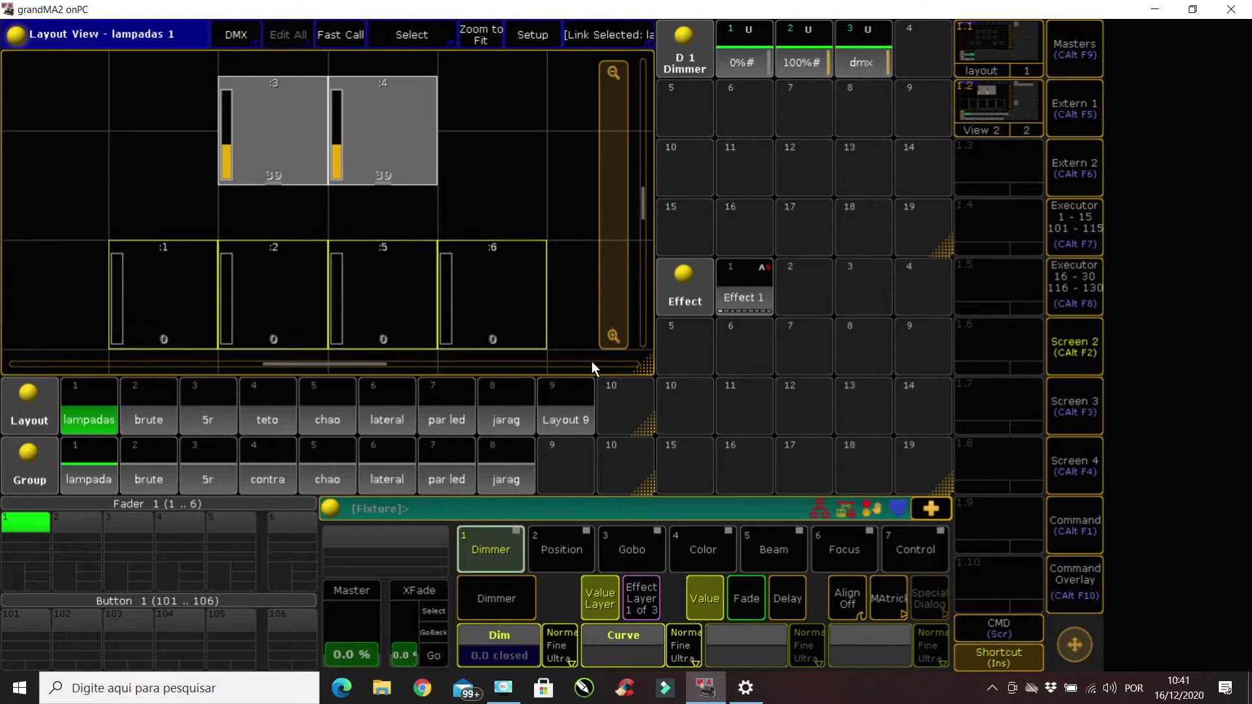
pyautogui.click(757, 291)
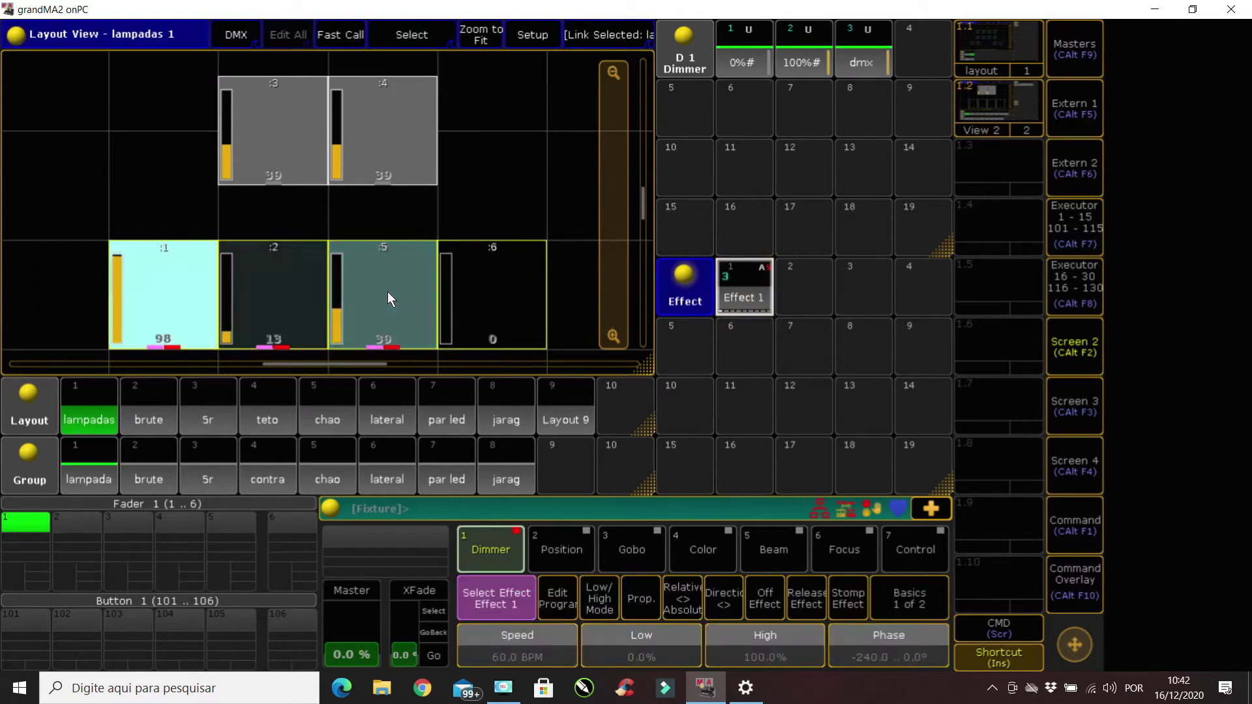
pyautogui.click(738, 304)
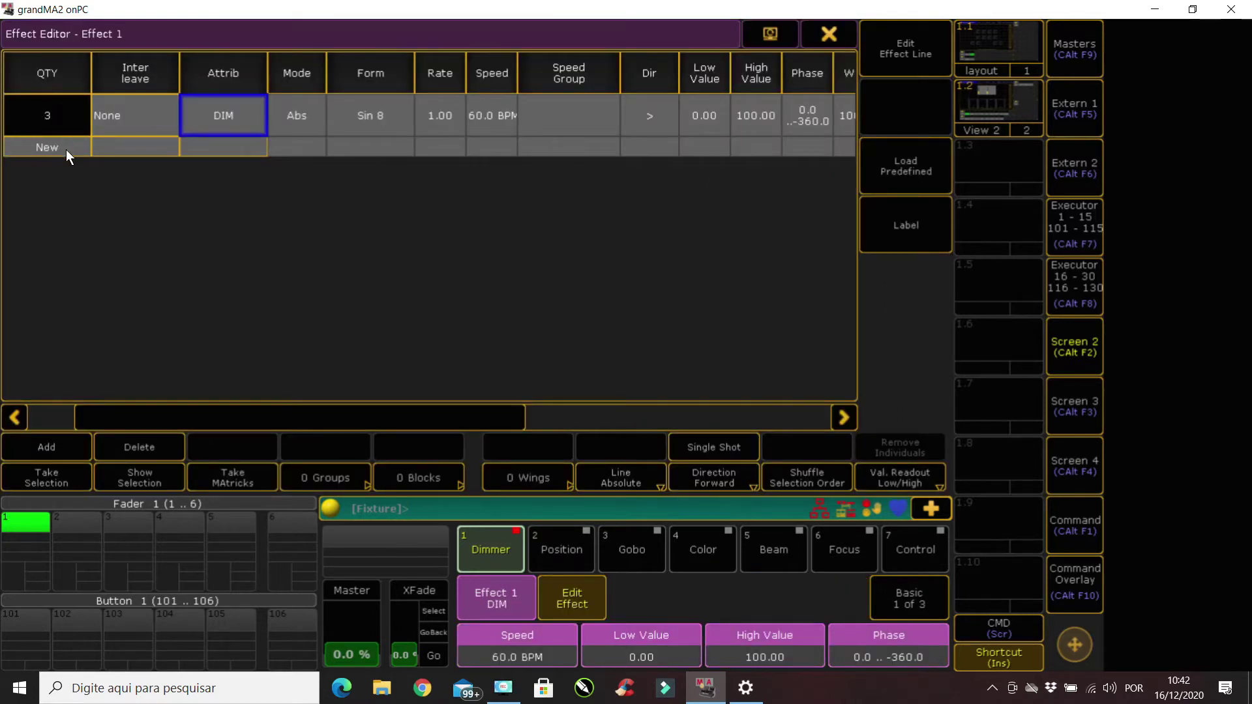
pyautogui.click(836, 38)
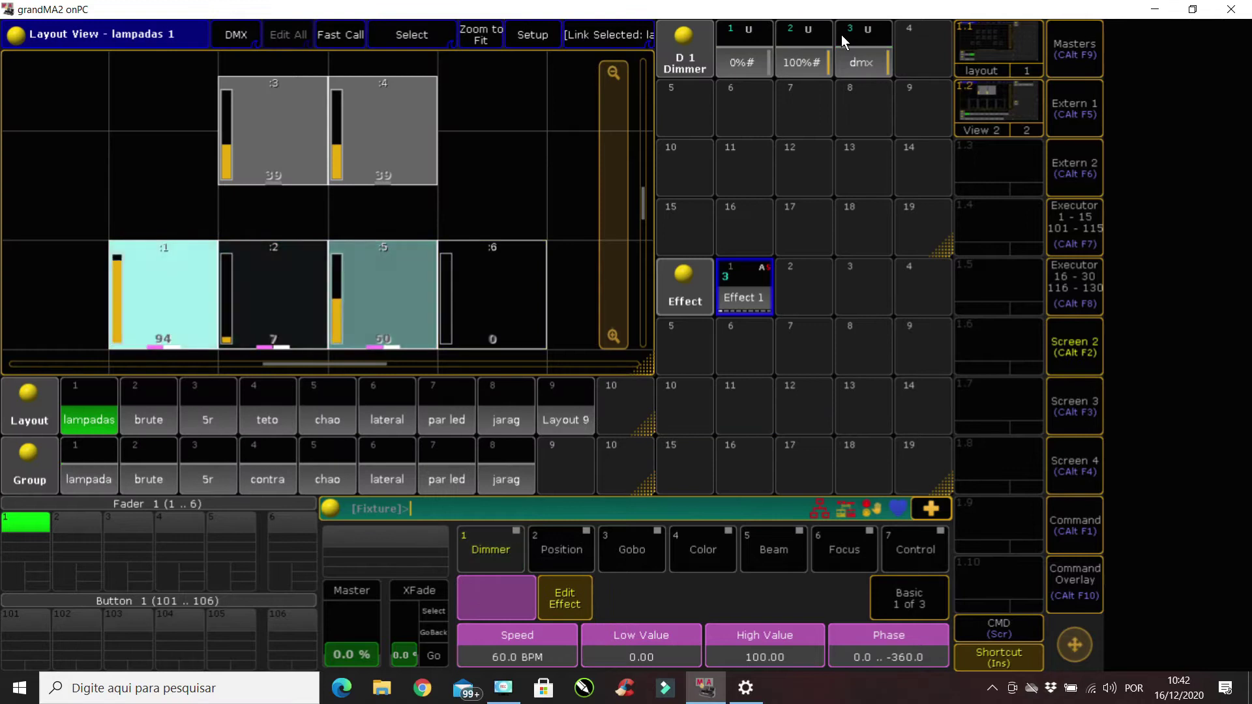
# Create a template effect in effect slot 2 with the Dim attribute and no fixtures assigned
pyautogui.click(800, 297)
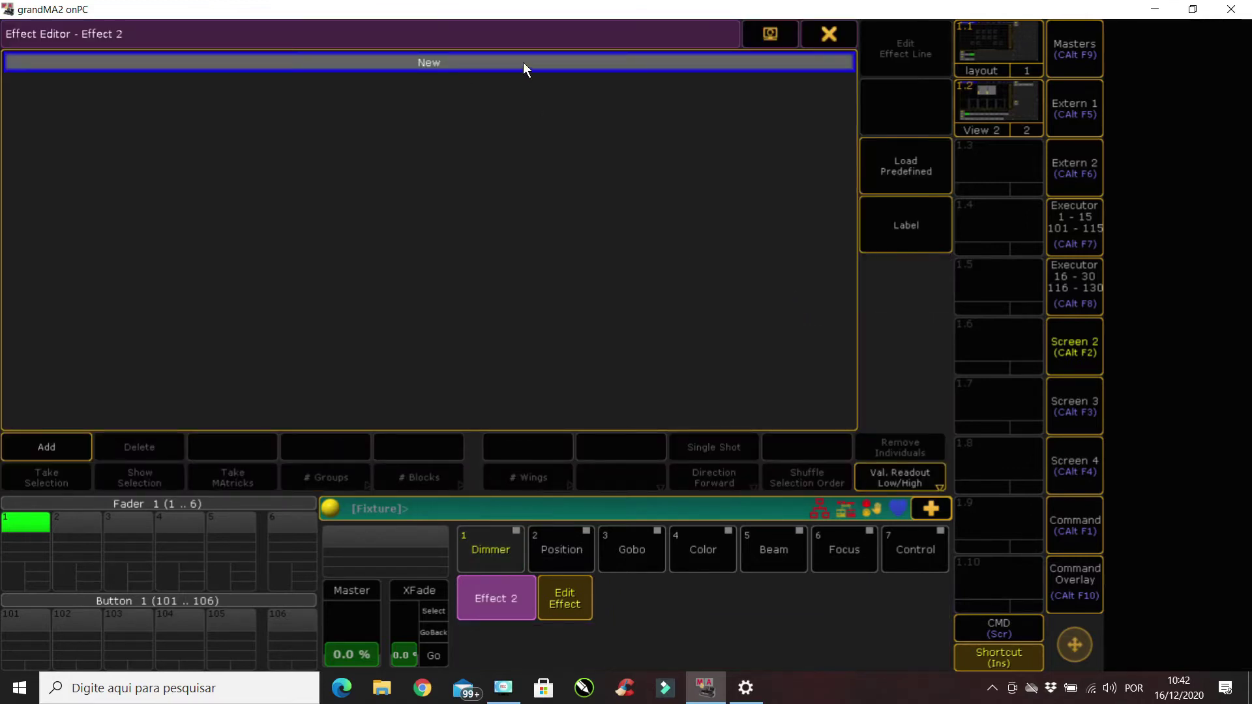
pyautogui.click(432, 61)
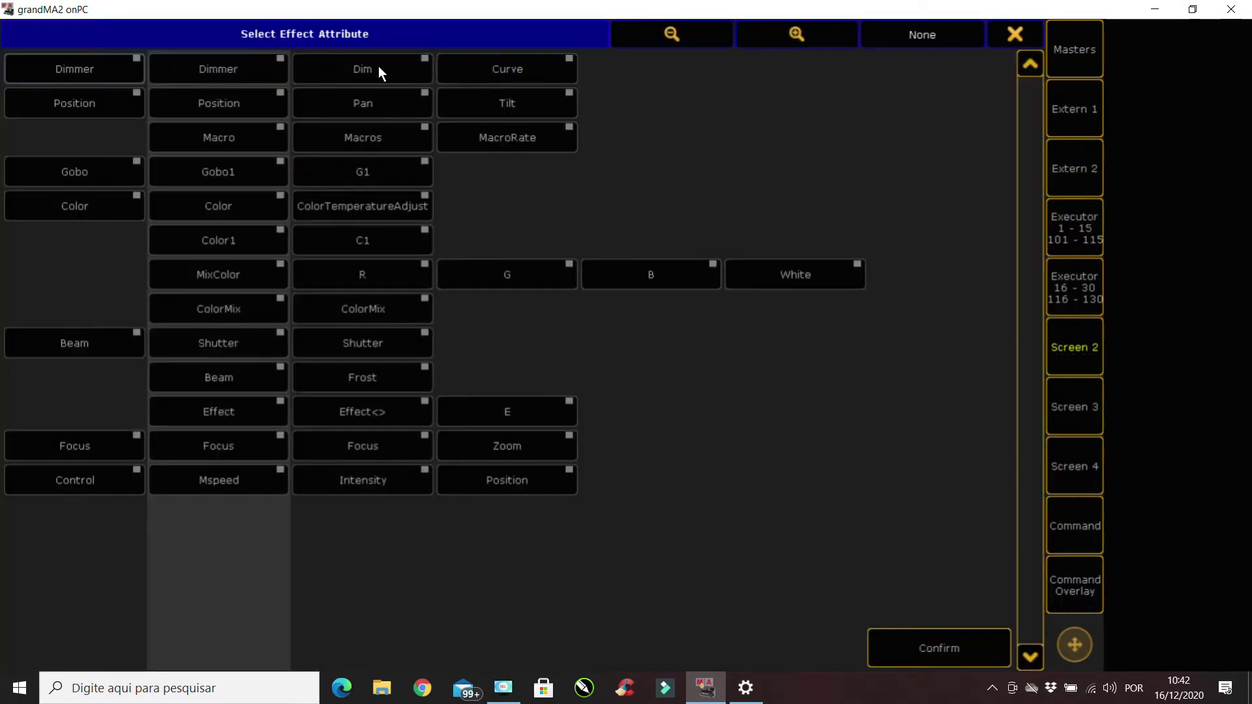
pyautogui.click(378, 66)
pyautogui.click(942, 648)
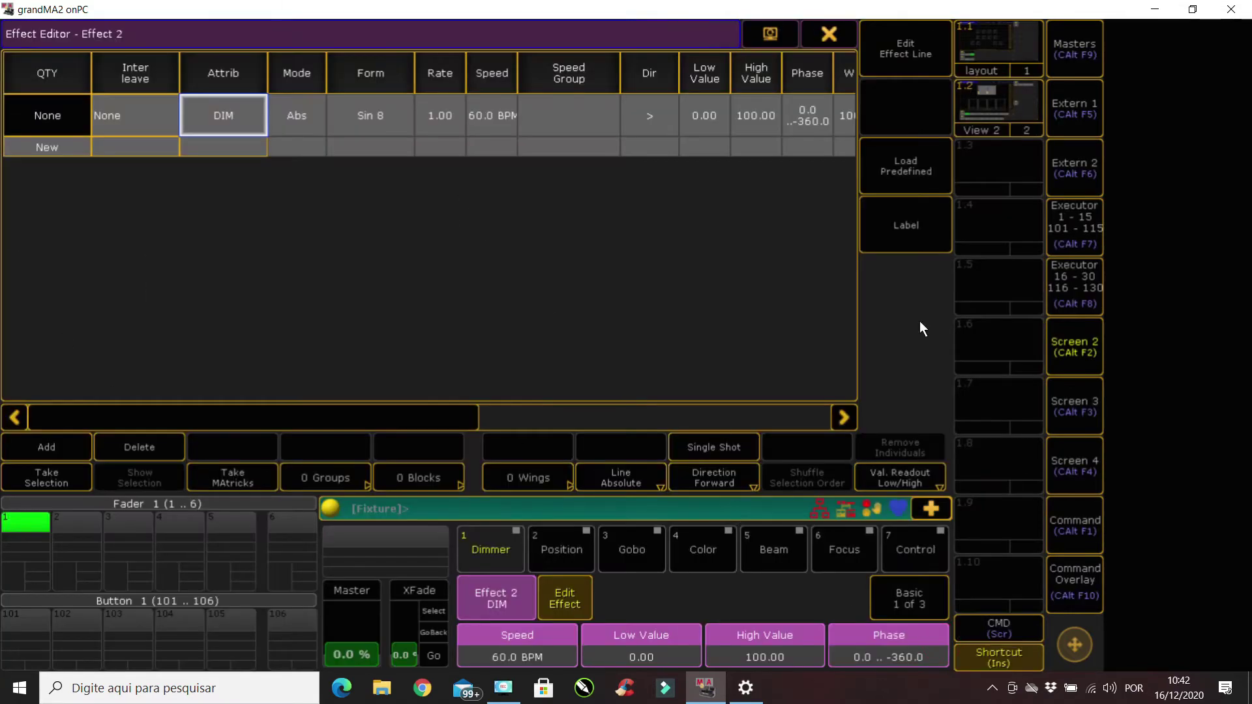
pyautogui.click(824, 34)
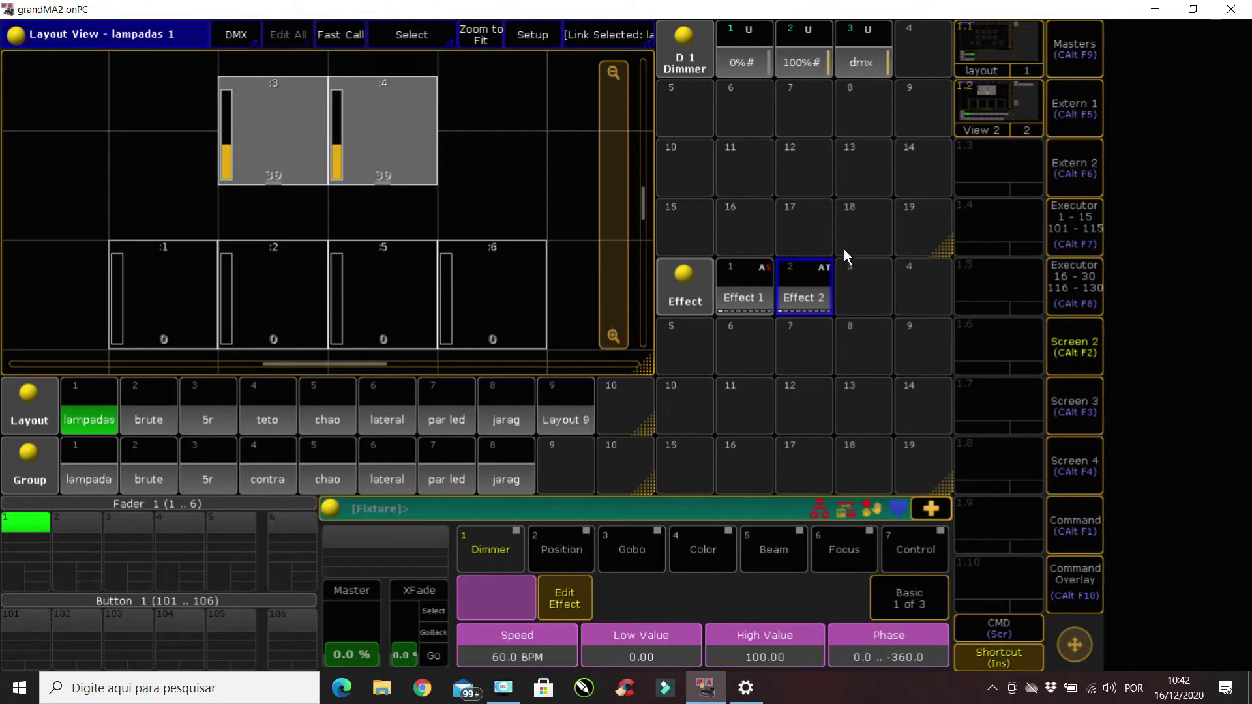
# Test Effect 2 on lamps 1 and 2 and on lamps 1, 2, 5 and 6, clearing the programmer after each run
pyautogui.click(811, 289)
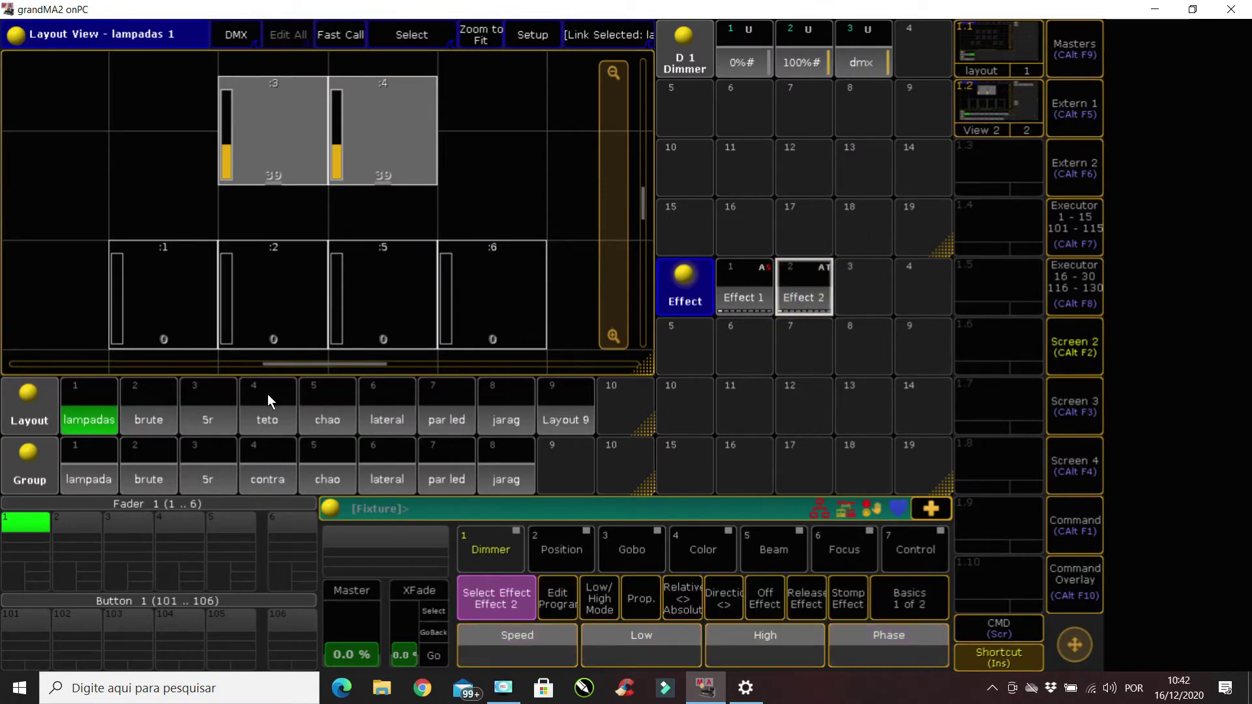
pyautogui.moveTo(30, 193); pyautogui.dragTo(320, 354)
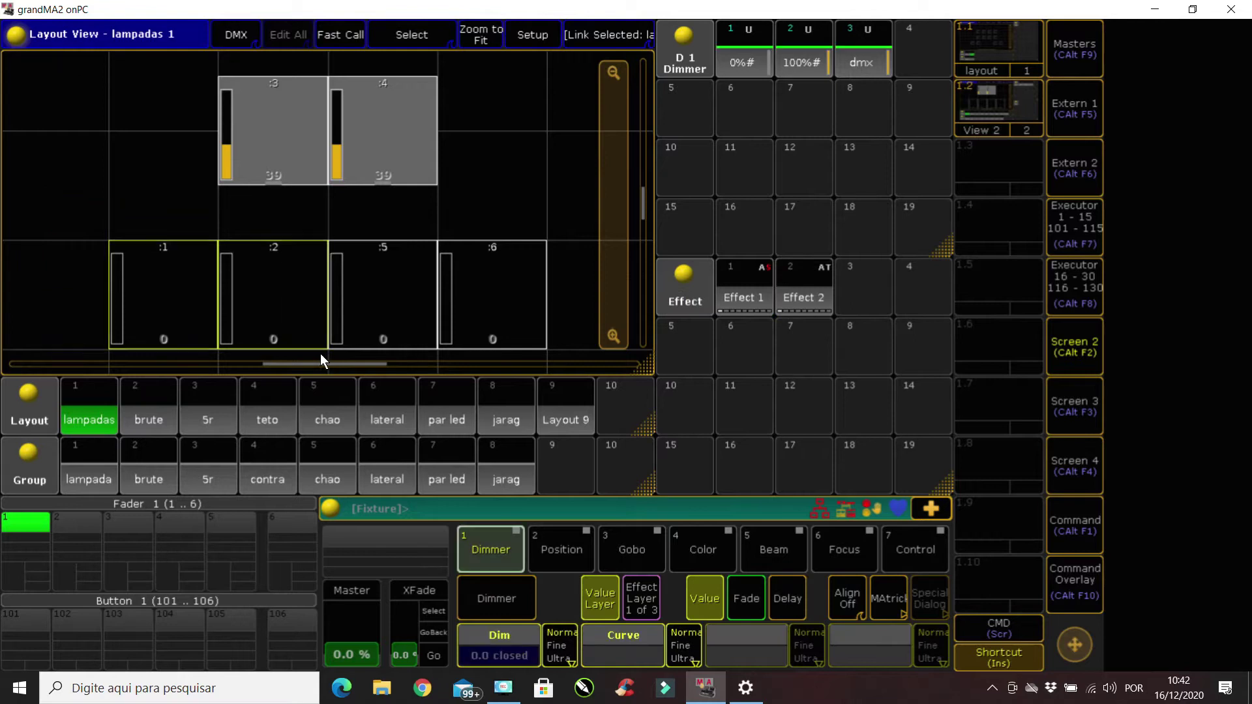
pyautogui.click(826, 299)
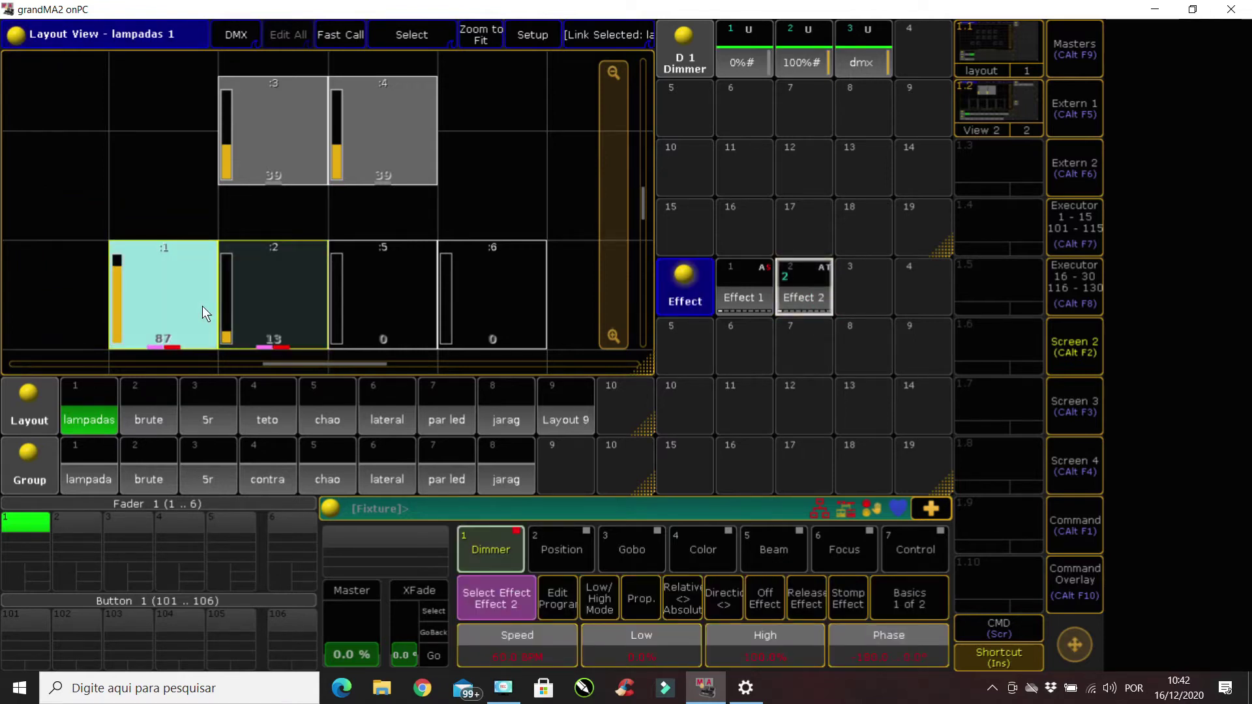
pyautogui.press('BackSpace')
pyautogui.moveTo(89, 225); pyautogui.dragTo(608, 351)
pyautogui.click(786, 297)
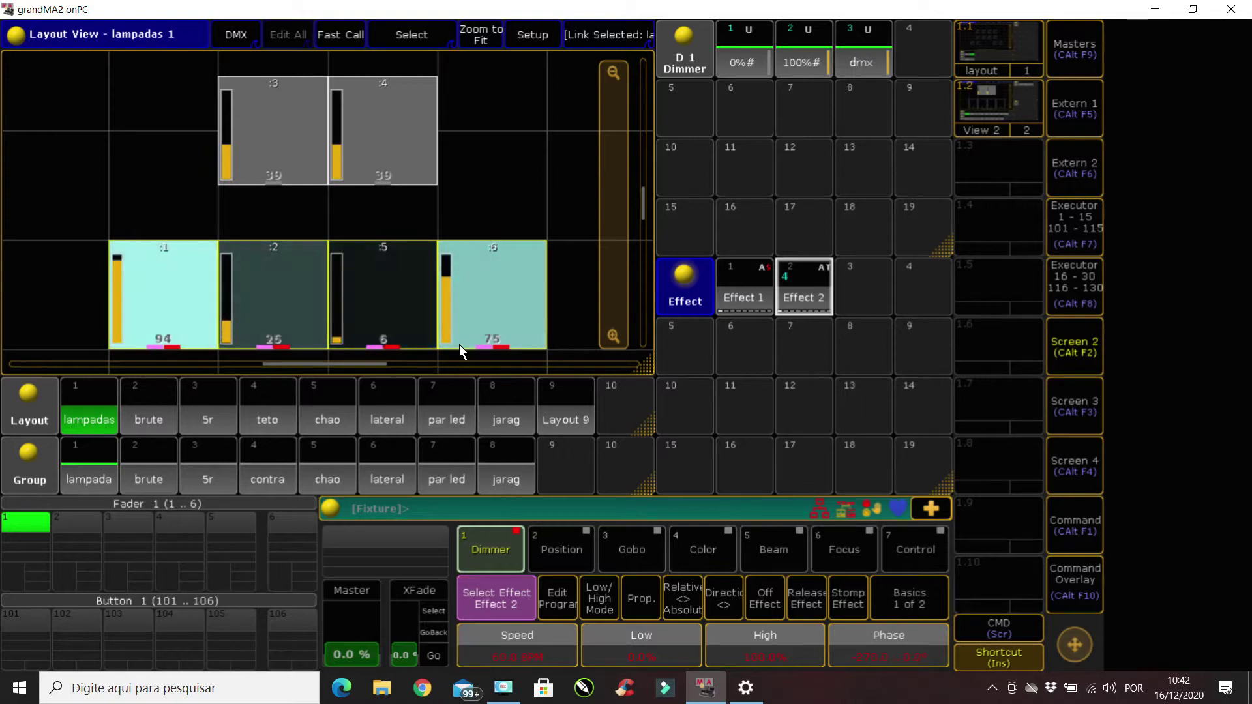
pyautogui.press('BackSpace')
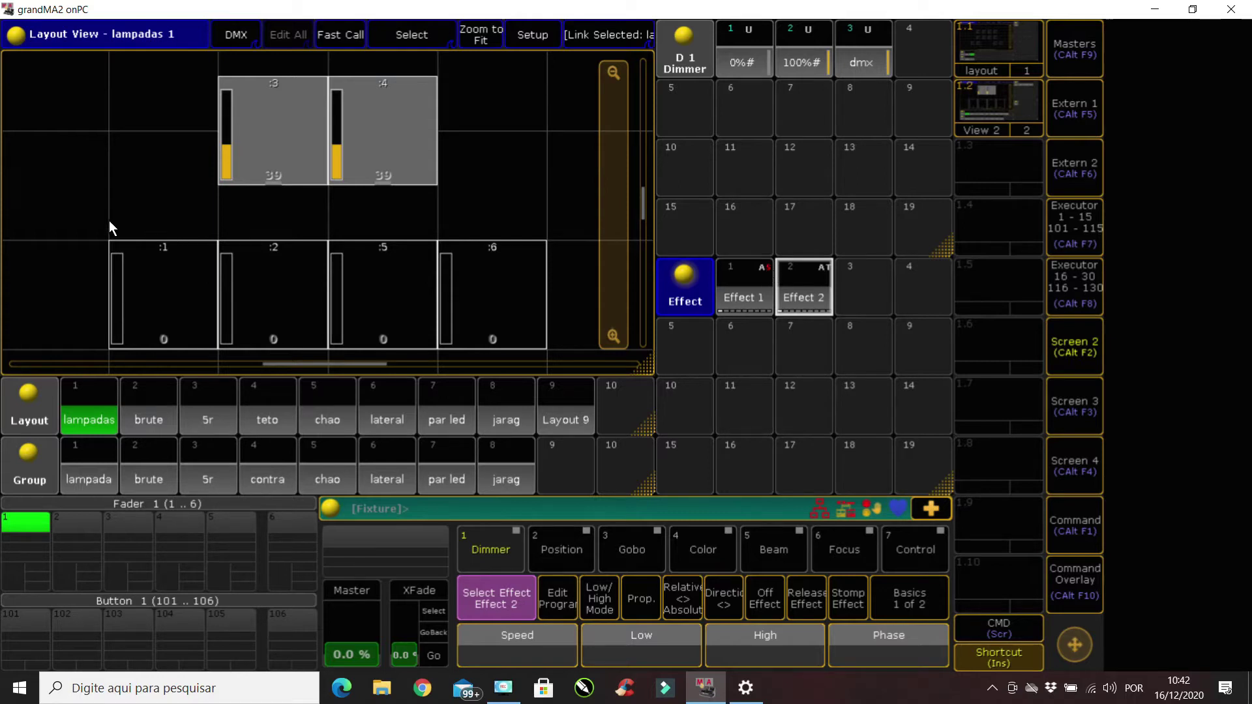
# Select lamps 1, 2, 5 and 6 and delete Effect 1 and Effect 2 from the effect pool
pyautogui.moveTo(89, 223); pyautogui.dragTo(549, 360)
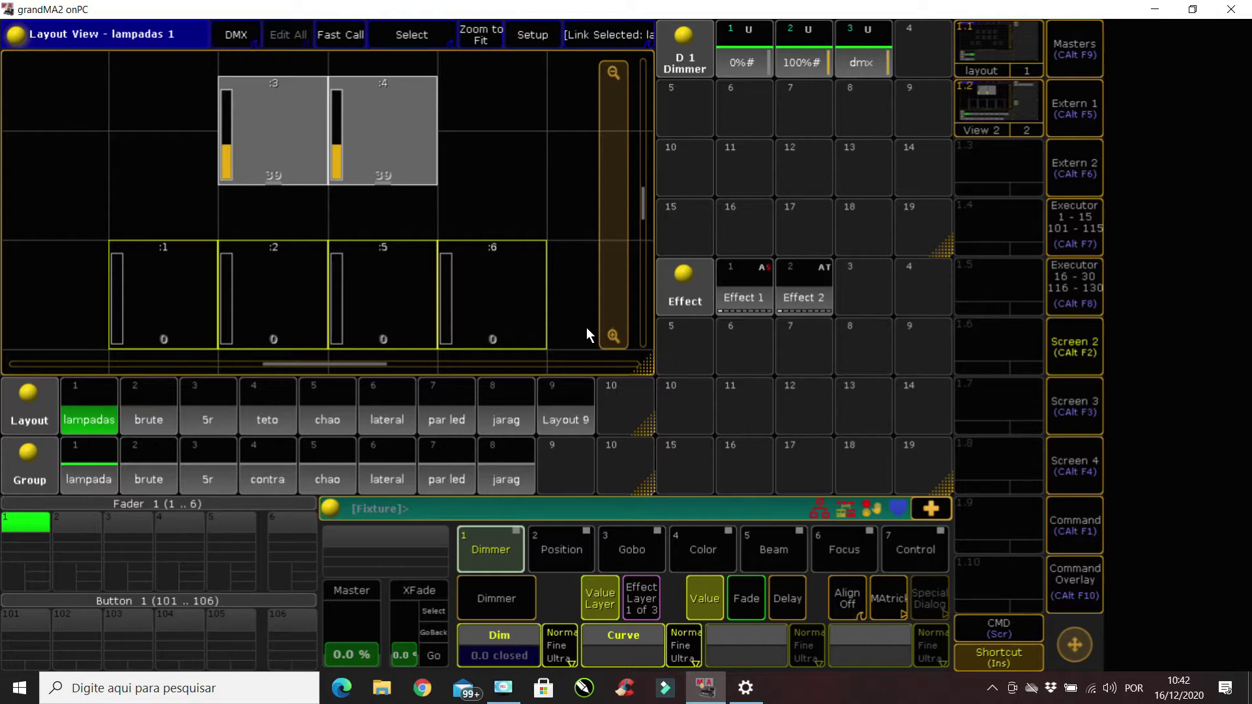
pyautogui.click(767, 297)
pyautogui.click(803, 303)
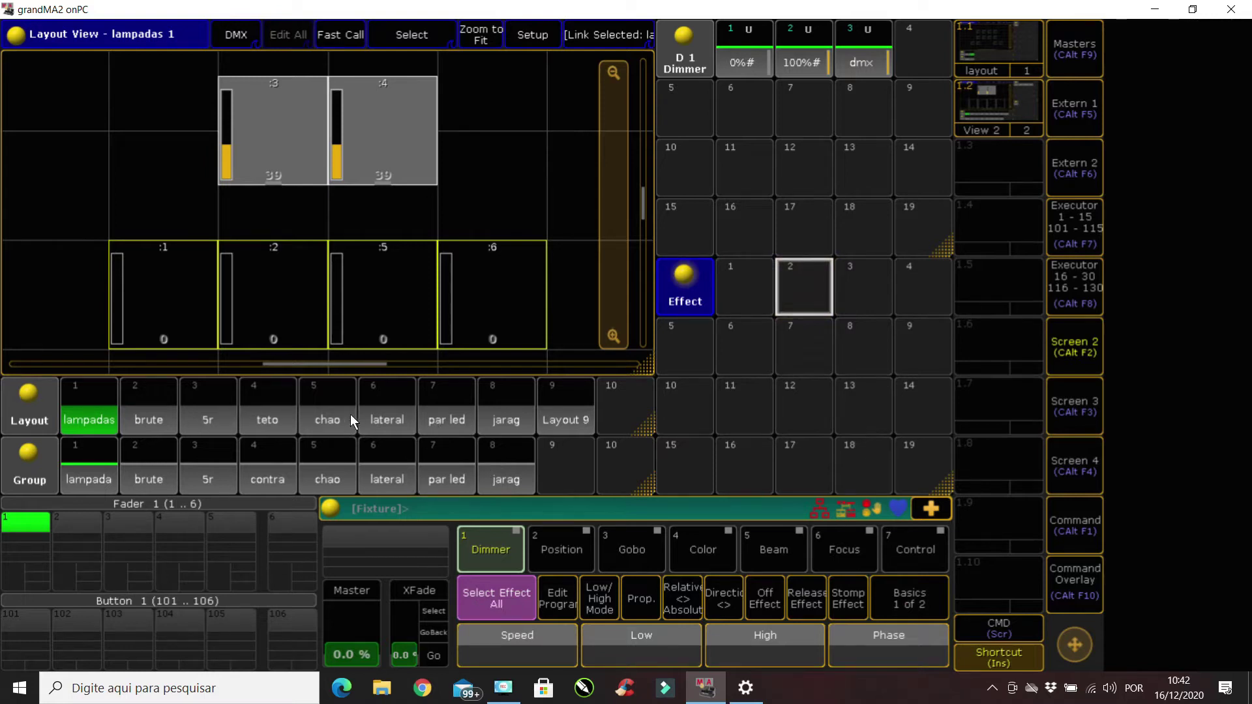
# Show the 5r layout in the layout view and launch MA 3D from the desktop
pyautogui.click(222, 416)
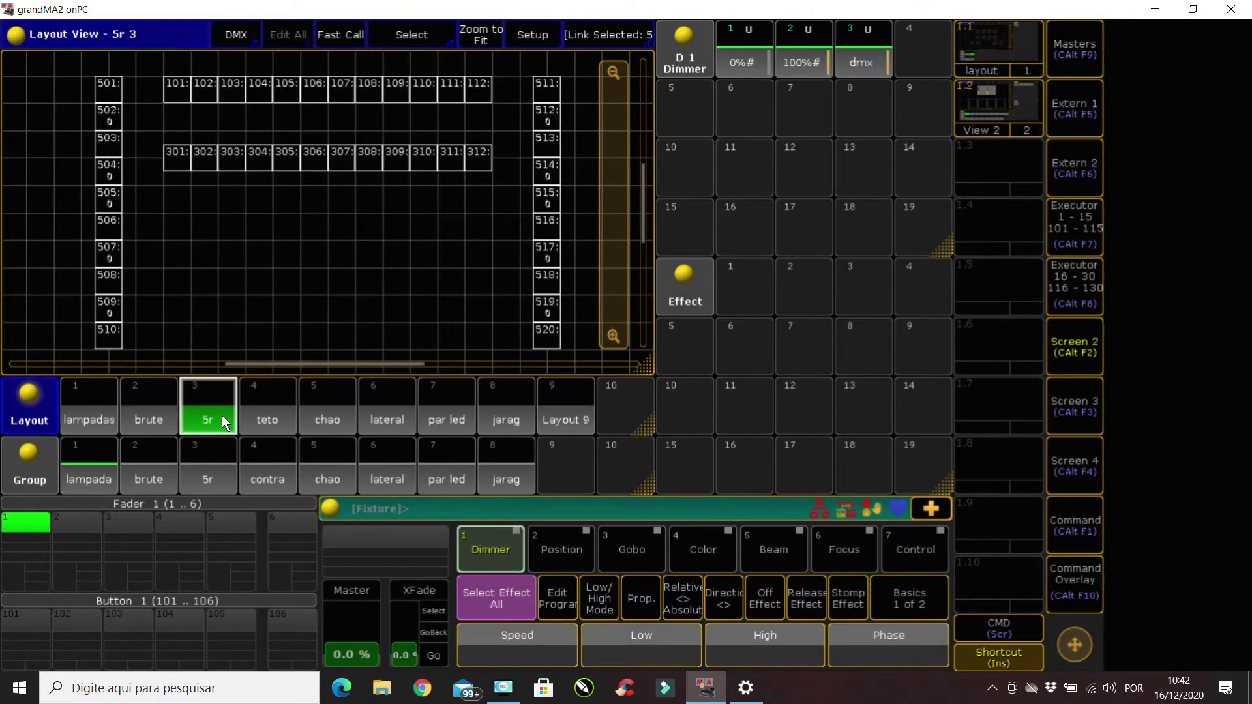
pyautogui.click(1190, 9)
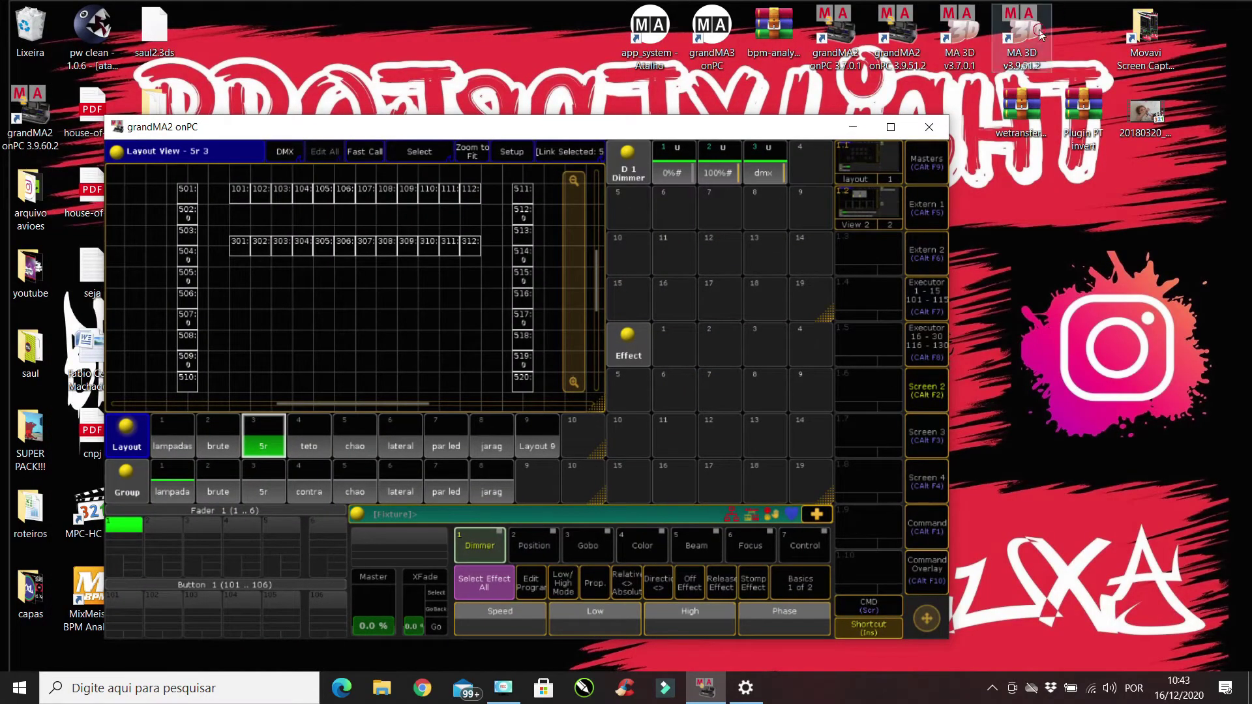
pyautogui.doubleClick(1039, 33)
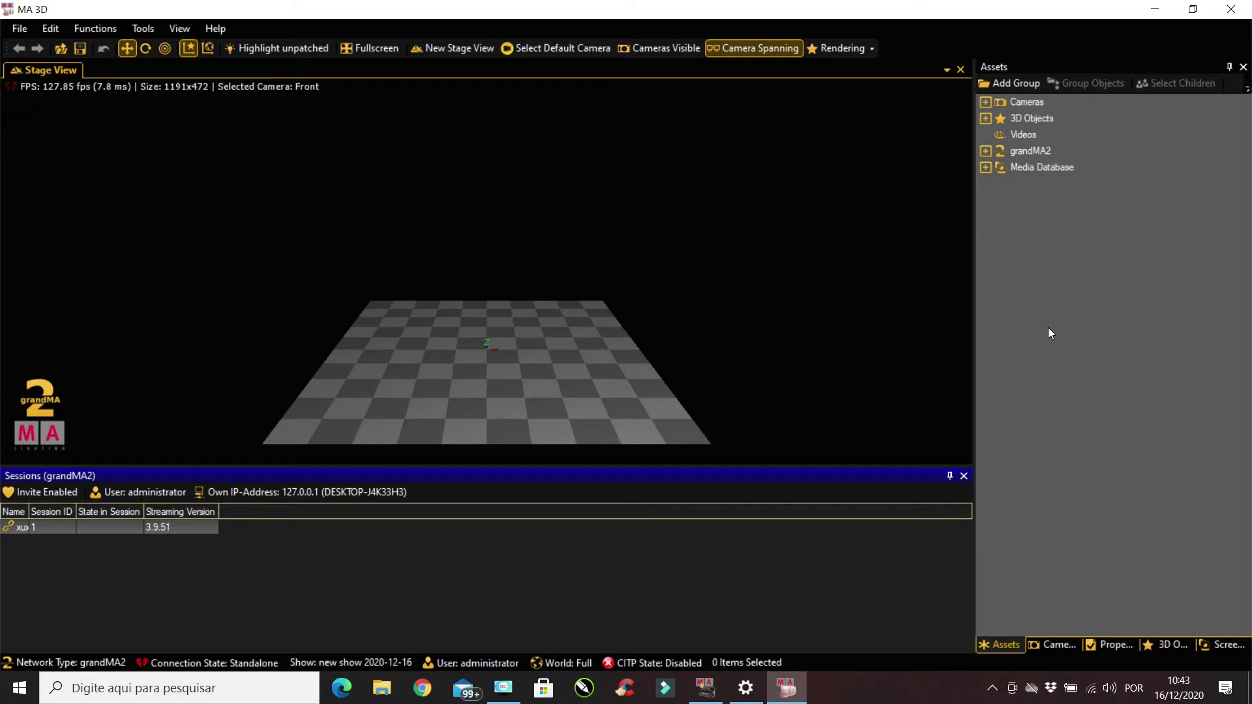
# Switch back to grandMA2 onPC, maximize its window and close the Command Overlay
pyautogui.click(705, 688)
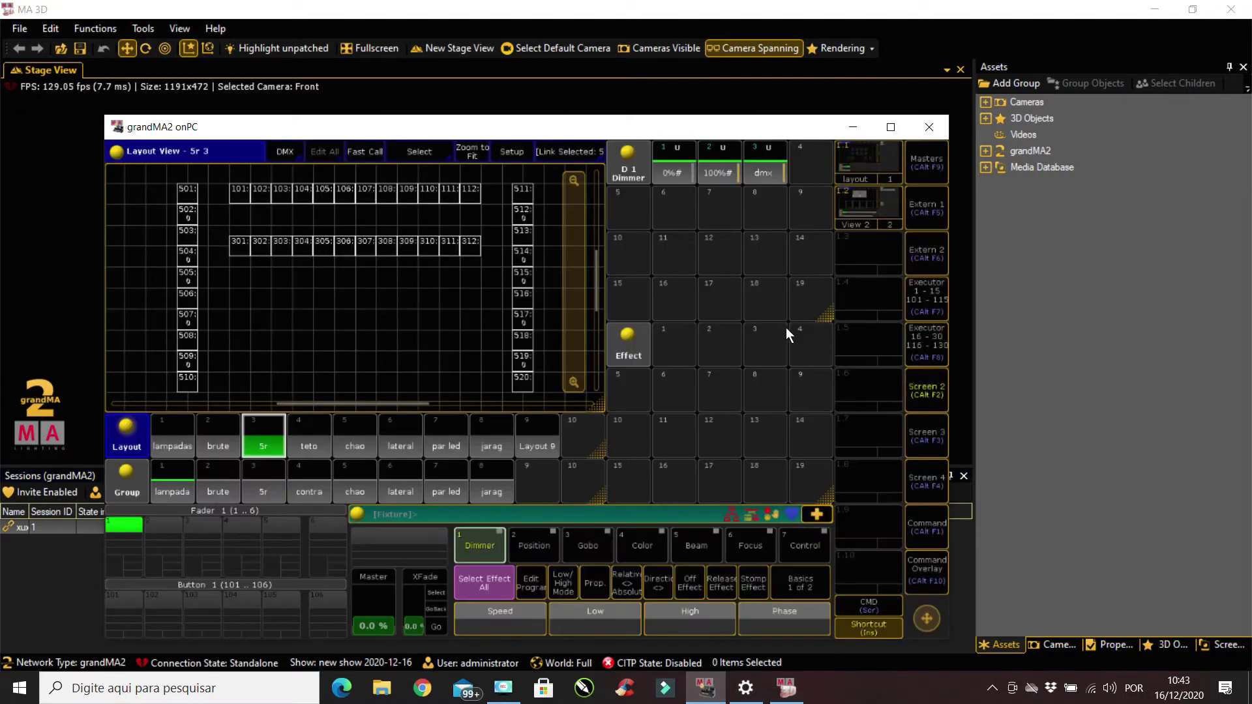
pyautogui.click(890, 127)
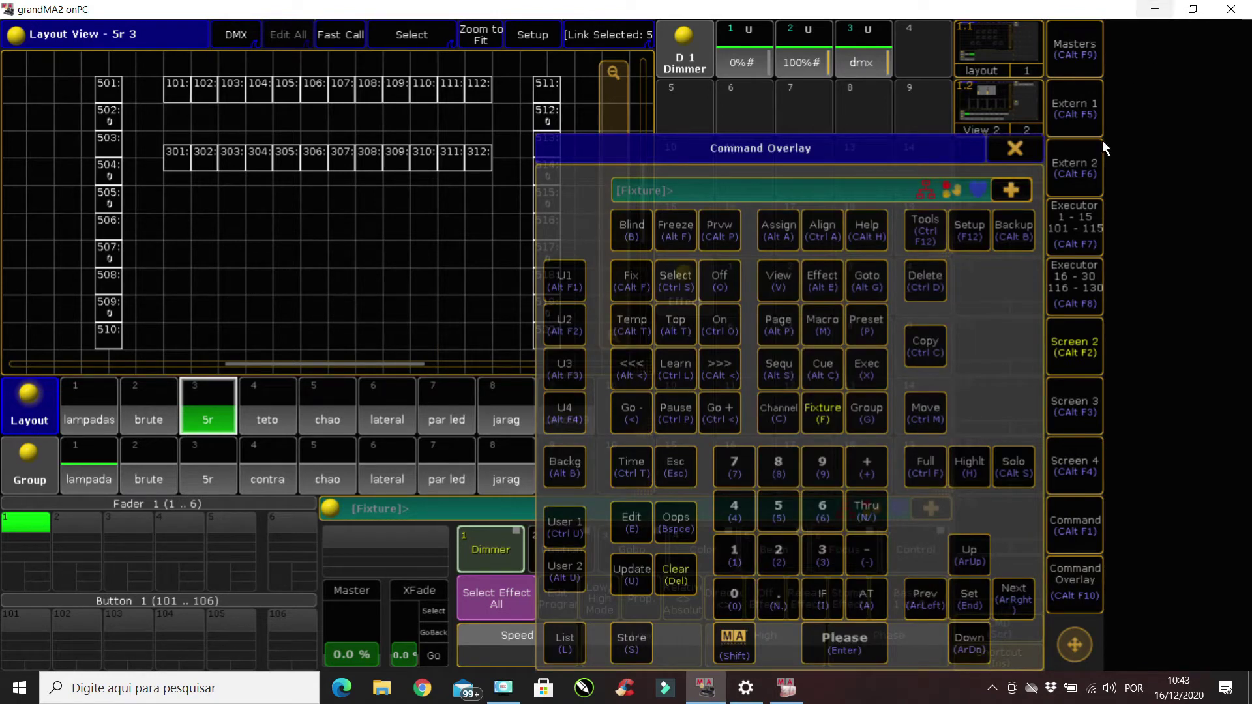
pyautogui.click(1014, 148)
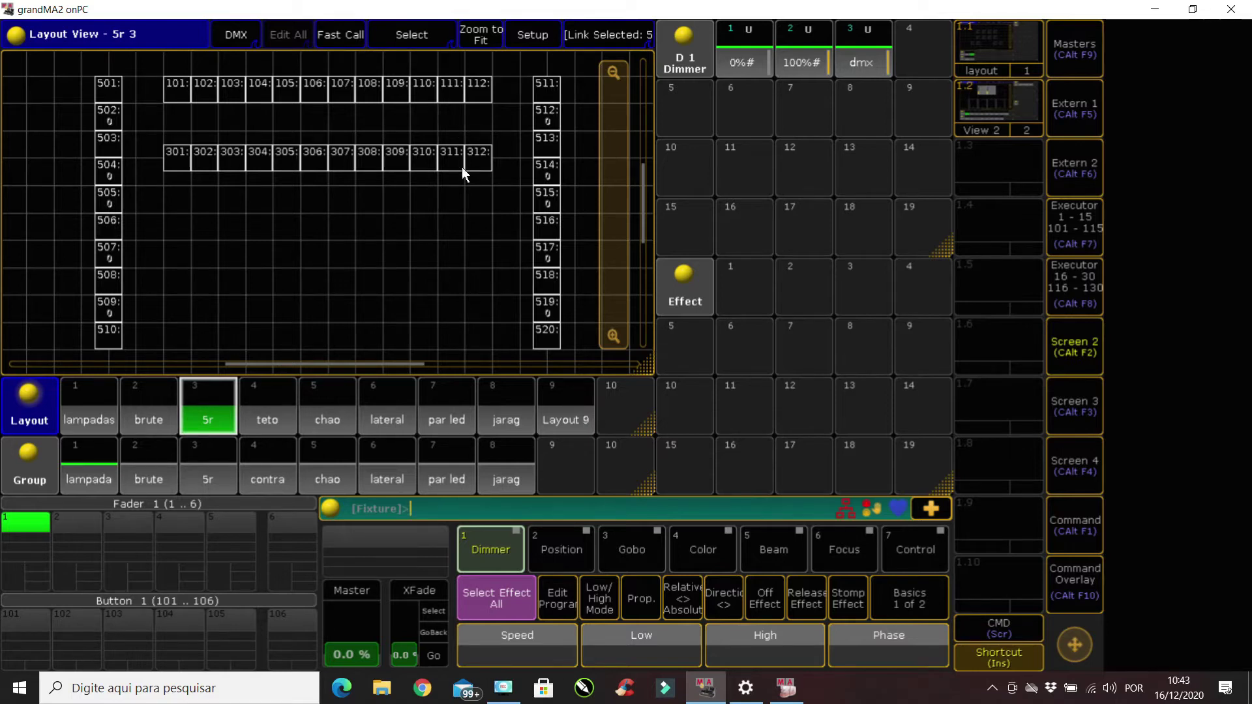
# Restore the grandMA2 onPC and MA 3D windows to smaller sizes and arrange them so the stage view and console are both visible
pyautogui.click(1192, 9)
pyautogui.moveTo(564, 128); pyautogui.dragTo(849, 318)
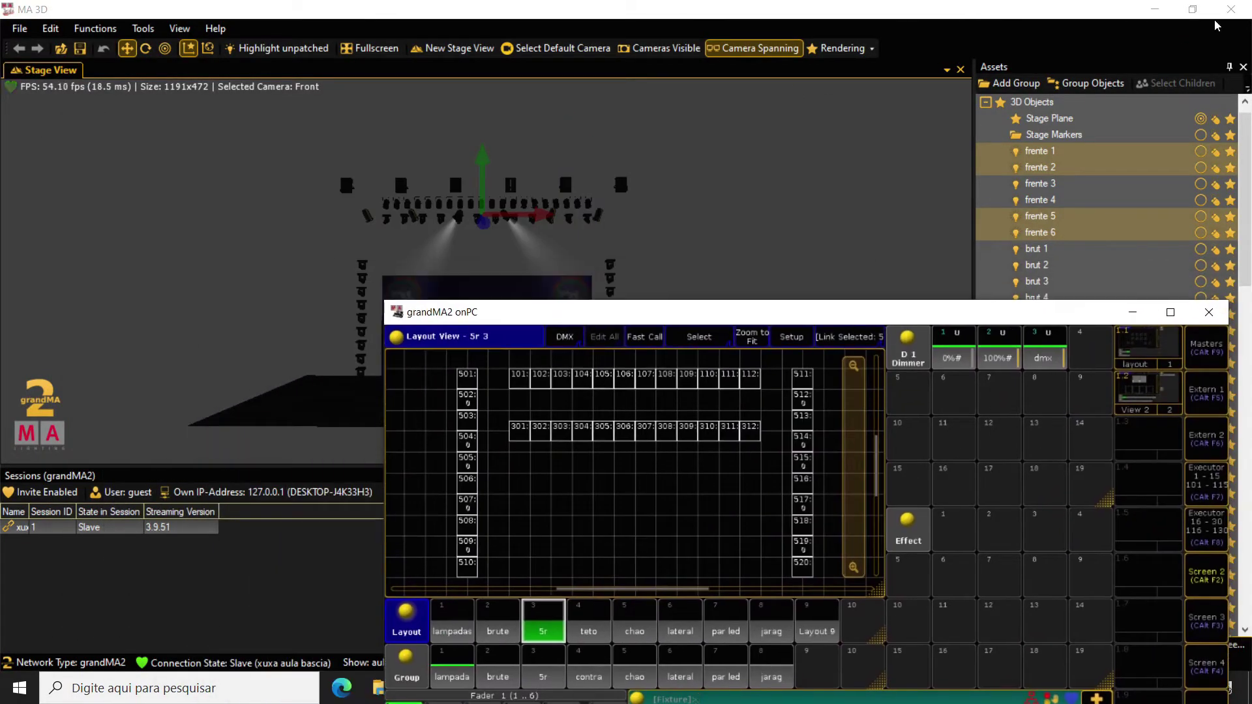
pyautogui.click(1191, 9)
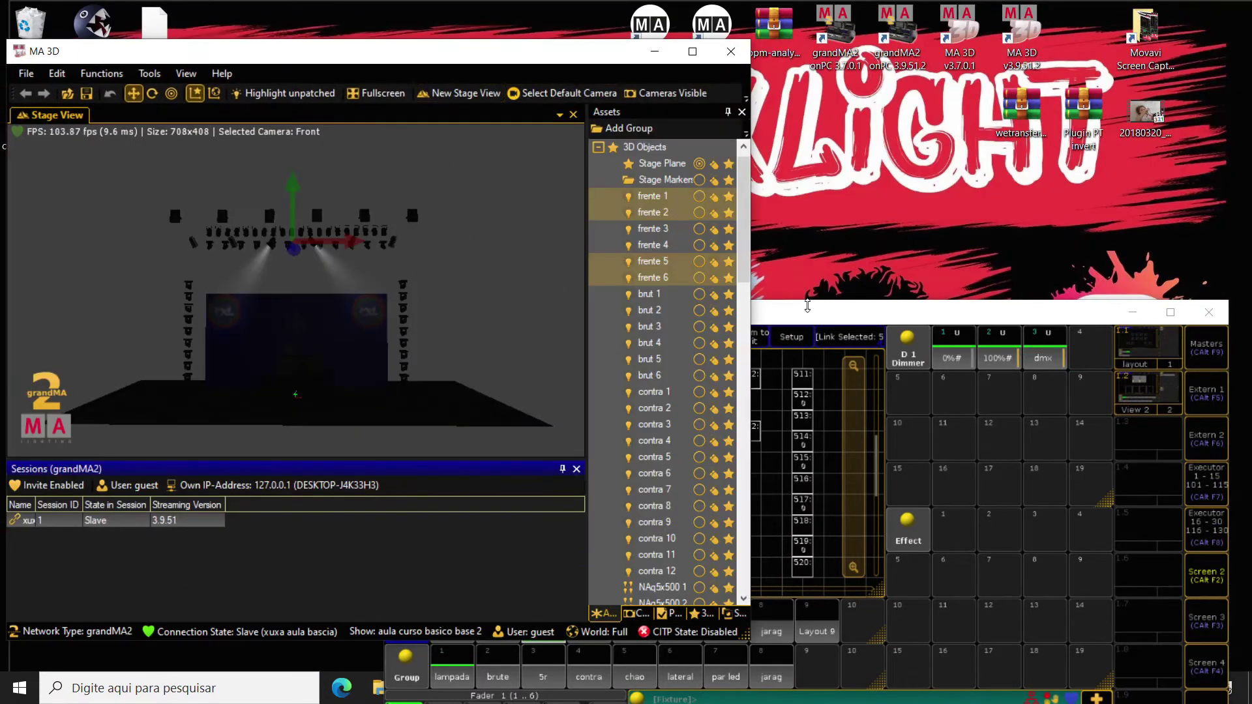
pyautogui.moveTo(813, 316); pyautogui.dragTo(795, 83)
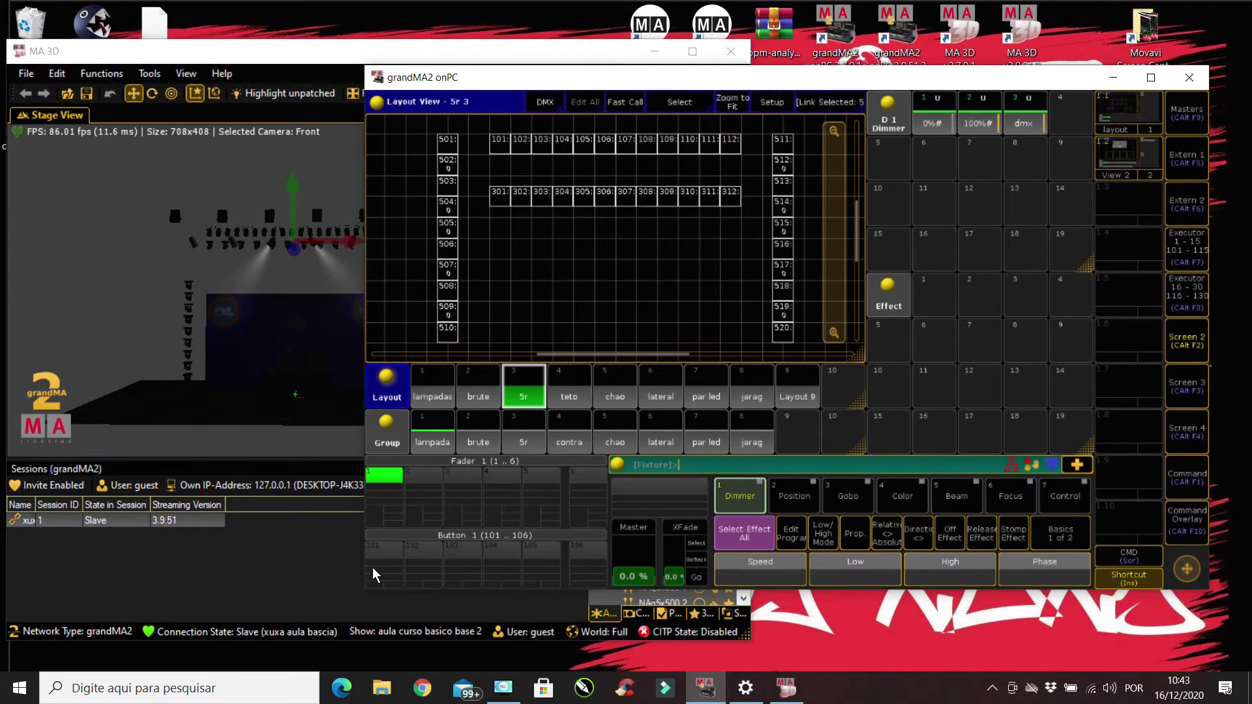
pyautogui.moveTo(554, 77); pyautogui.dragTo(594, 106)
# Select fixtures 101 to 112 in the 5r layout and set their dimmers to 100
pyautogui.moveTo(510, 167); pyautogui.dragTo(647, 193)
pyautogui.moveTo(764, 199); pyautogui.dragTo(787, 203)
pyautogui.press('Return')
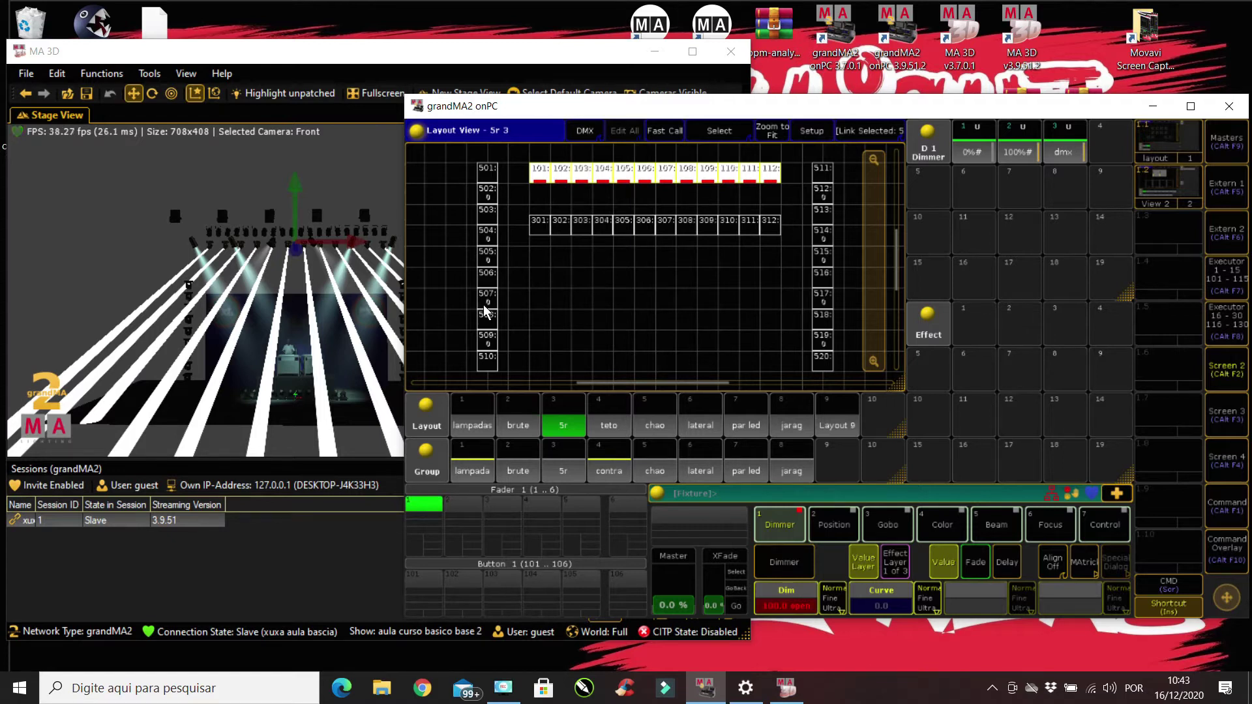
# Create Effect 1 in the first empty effect pool slot with Tilt as its attribute
pyautogui.click(970, 322)
pyautogui.click(723, 154)
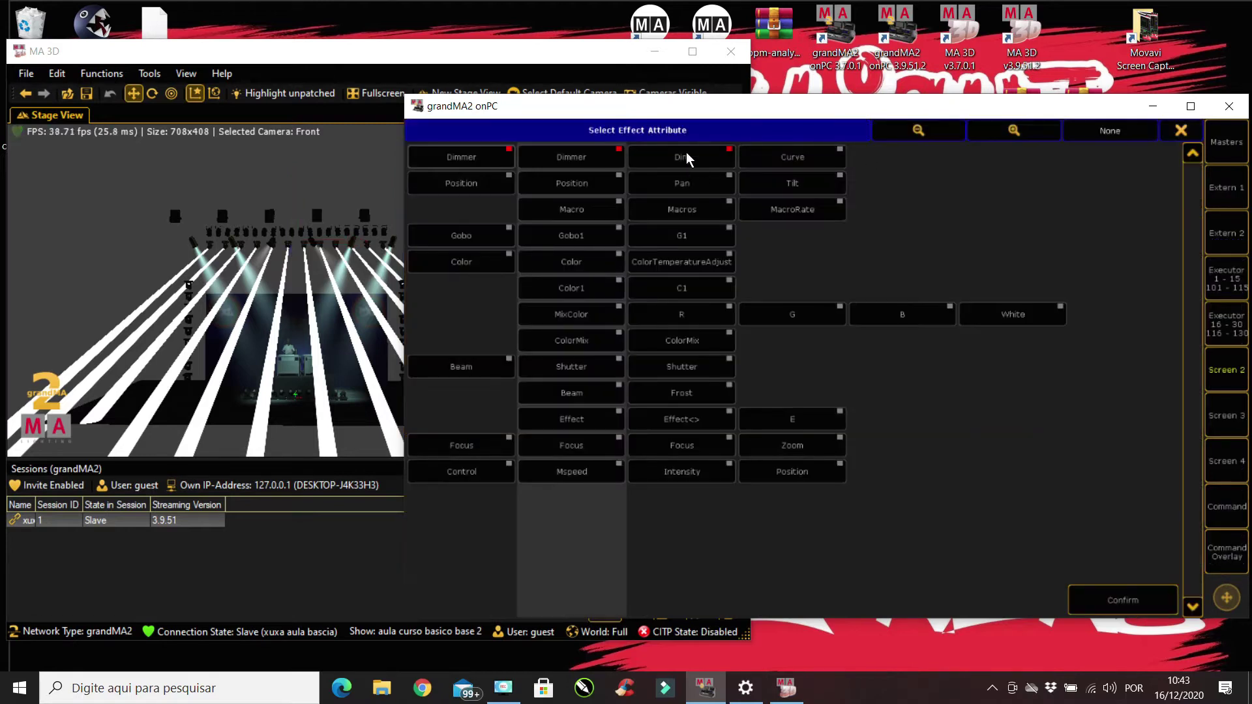
pyautogui.click(816, 187)
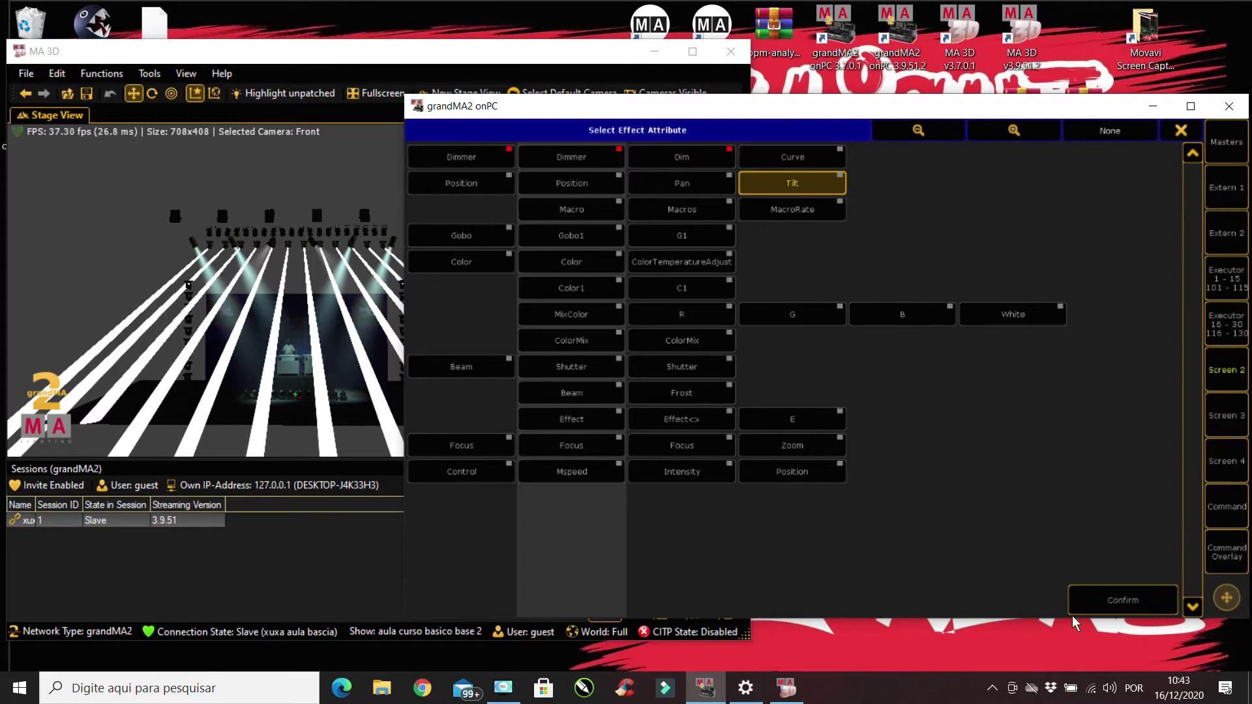
pyautogui.click(1095, 607)
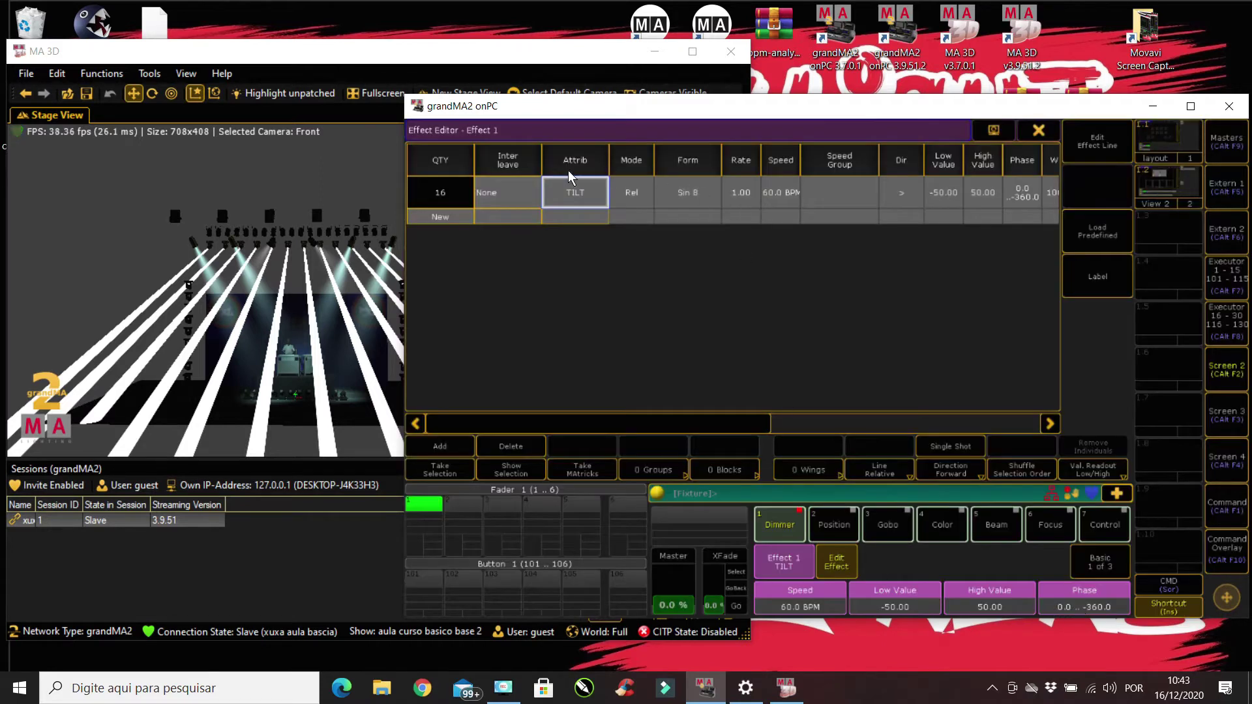
# Set the Tilt effect's speed to 6 BPM and close the effect editor
pyautogui.click(781, 200)
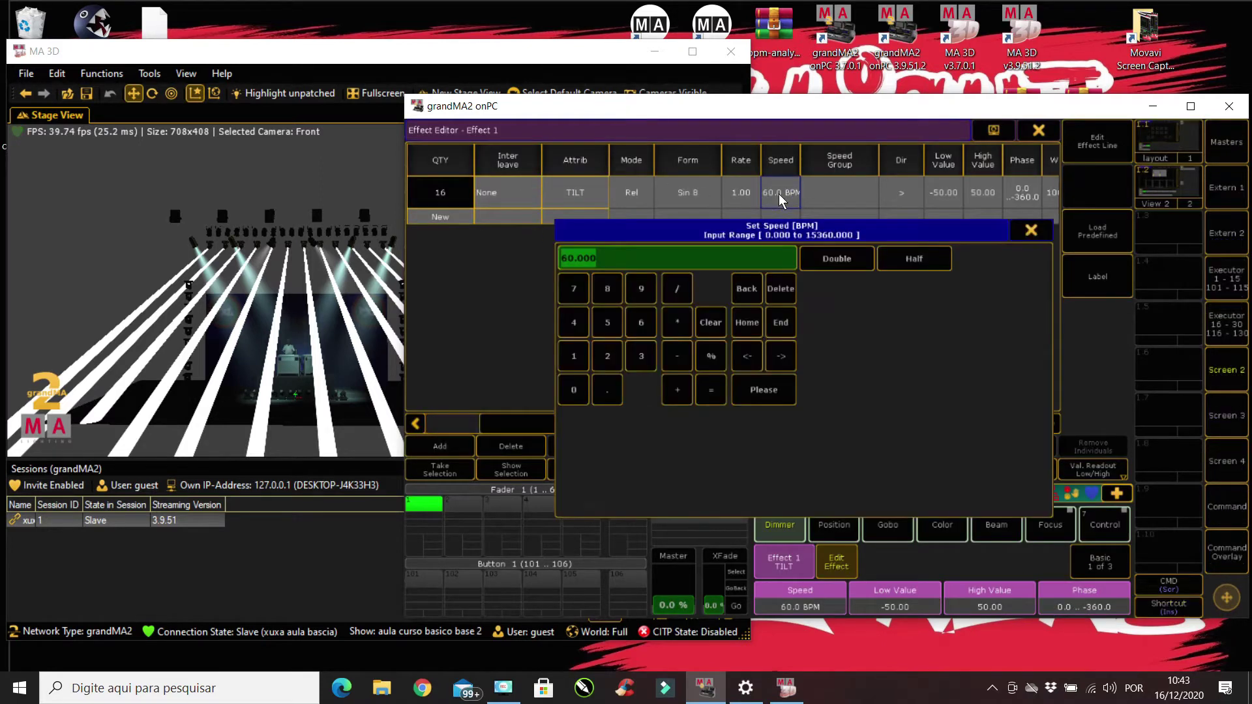
pyautogui.click(639, 319)
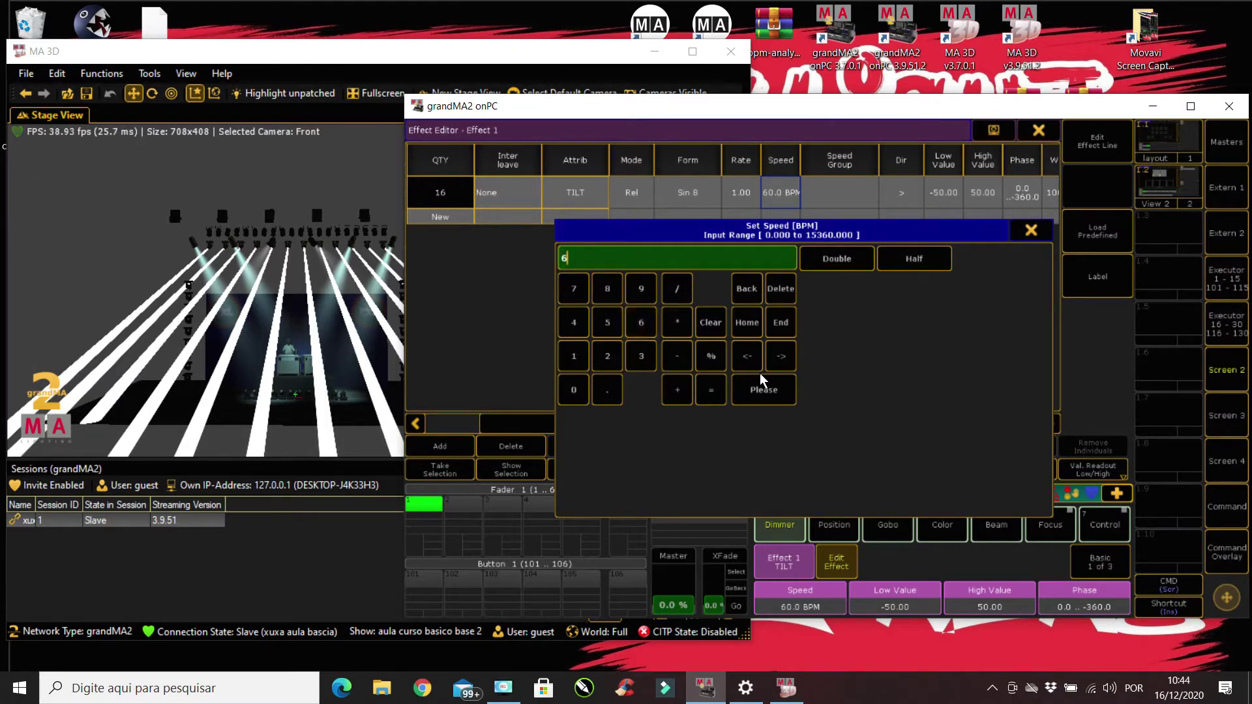
pyautogui.click(762, 385)
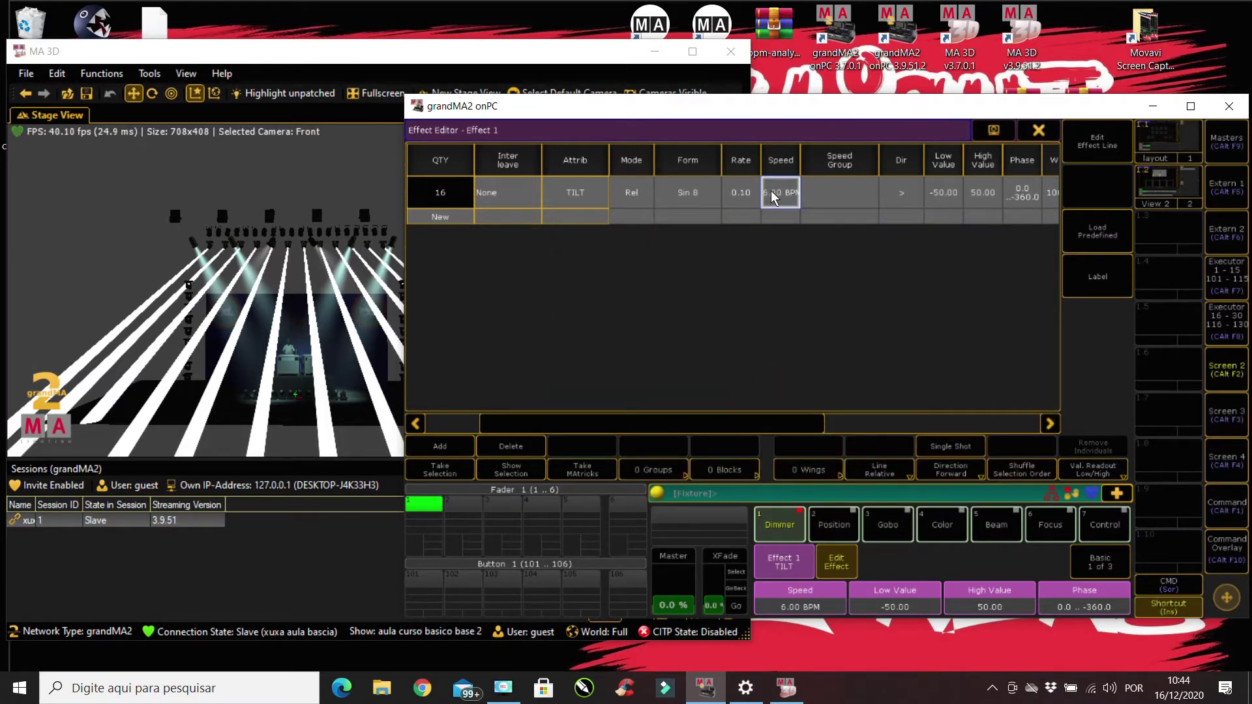
pyautogui.click(1037, 131)
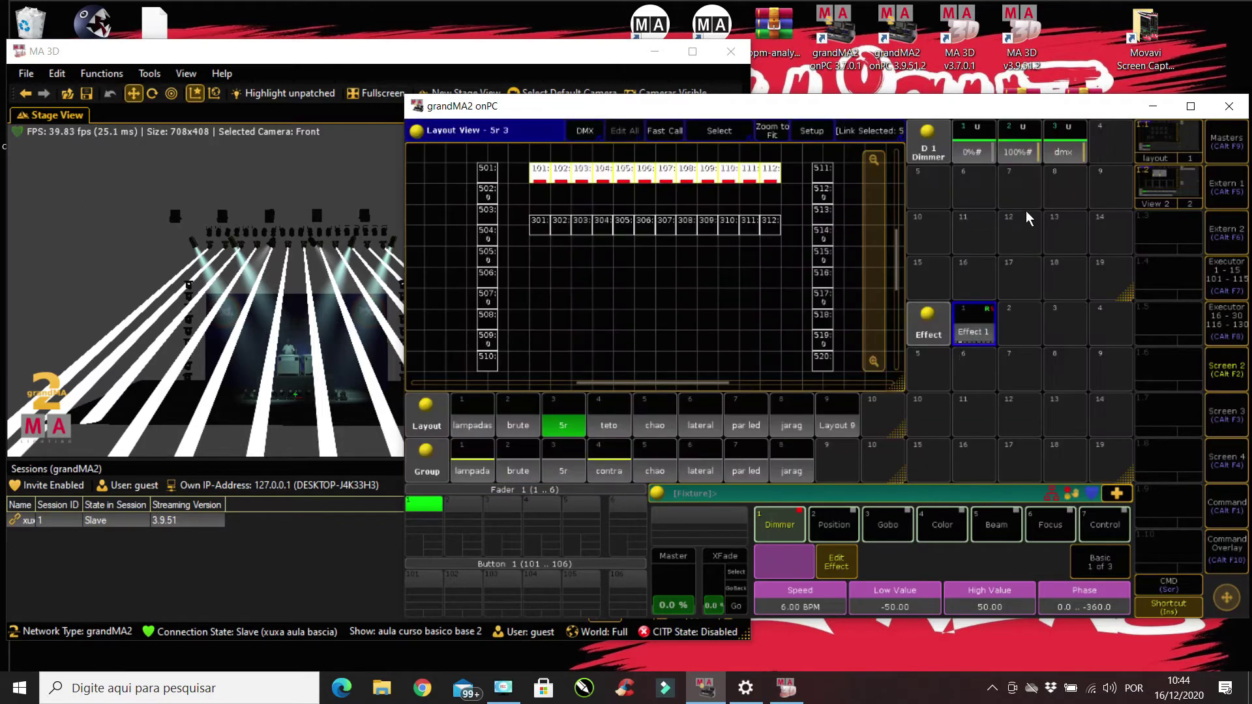
# Run Effect 1 several times on its stored fixtures 101 to 112, clearing the programmer between runs
pyautogui.click(986, 329)
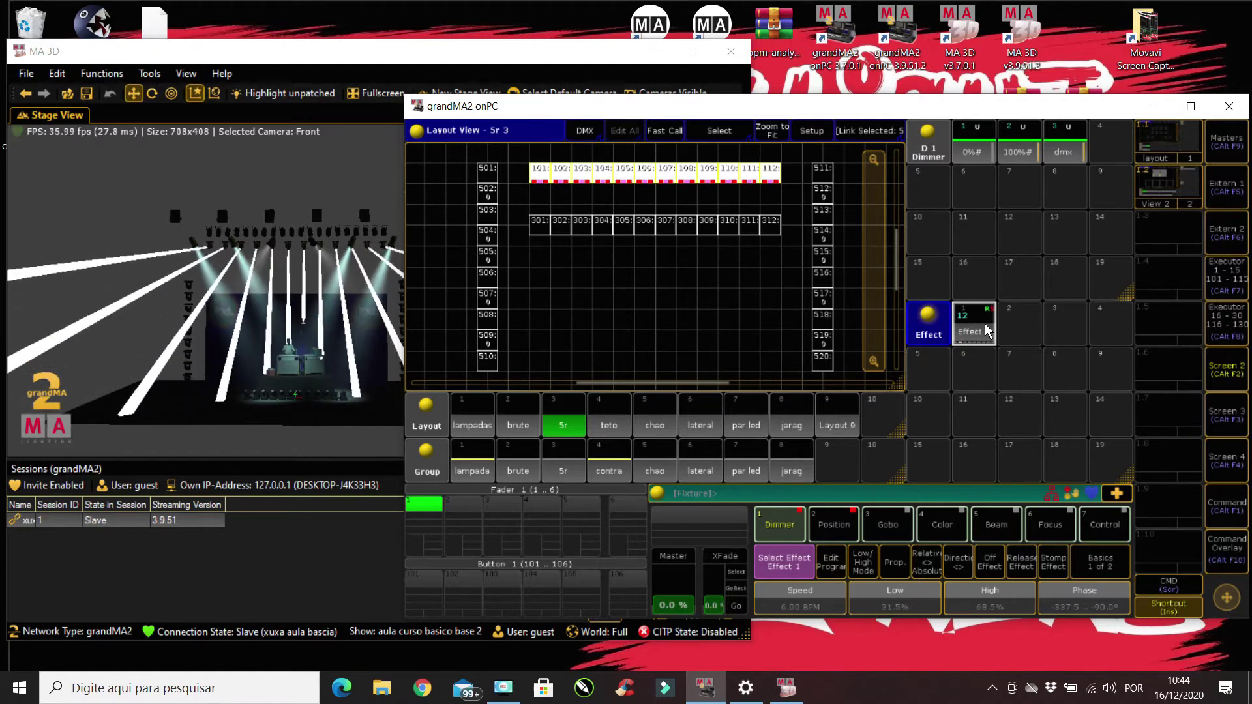
pyautogui.click(984, 323)
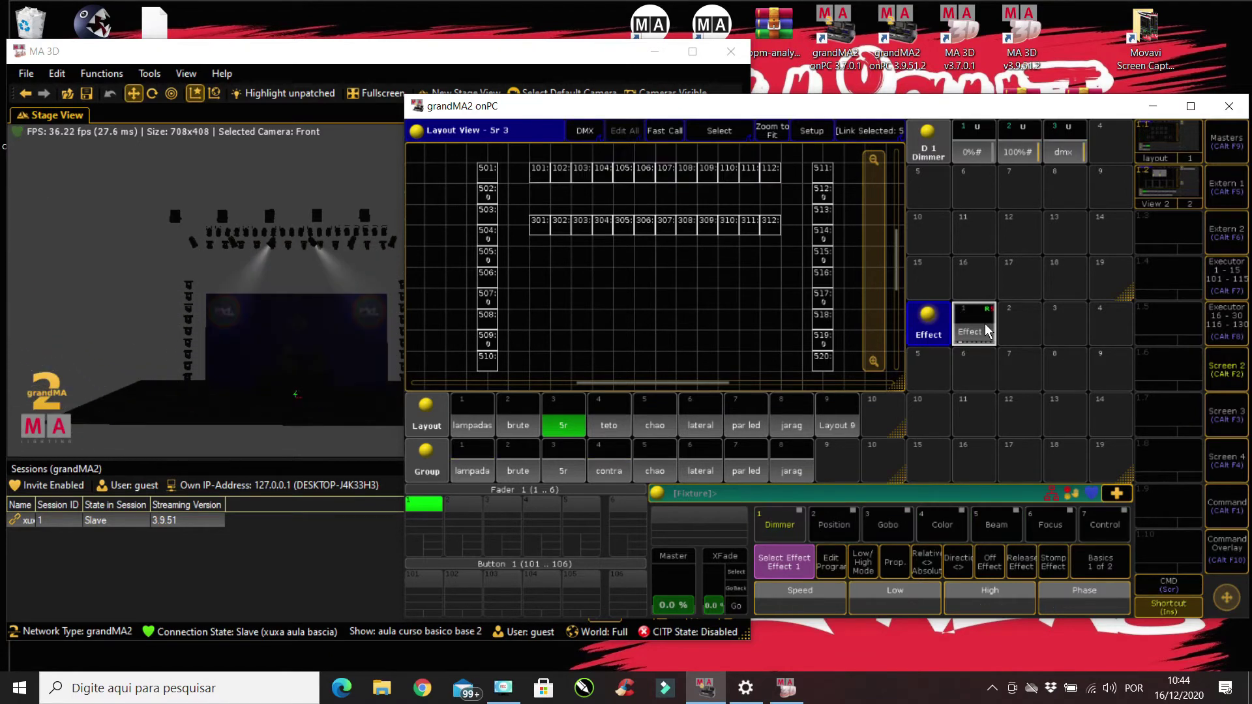
pyautogui.click(978, 336)
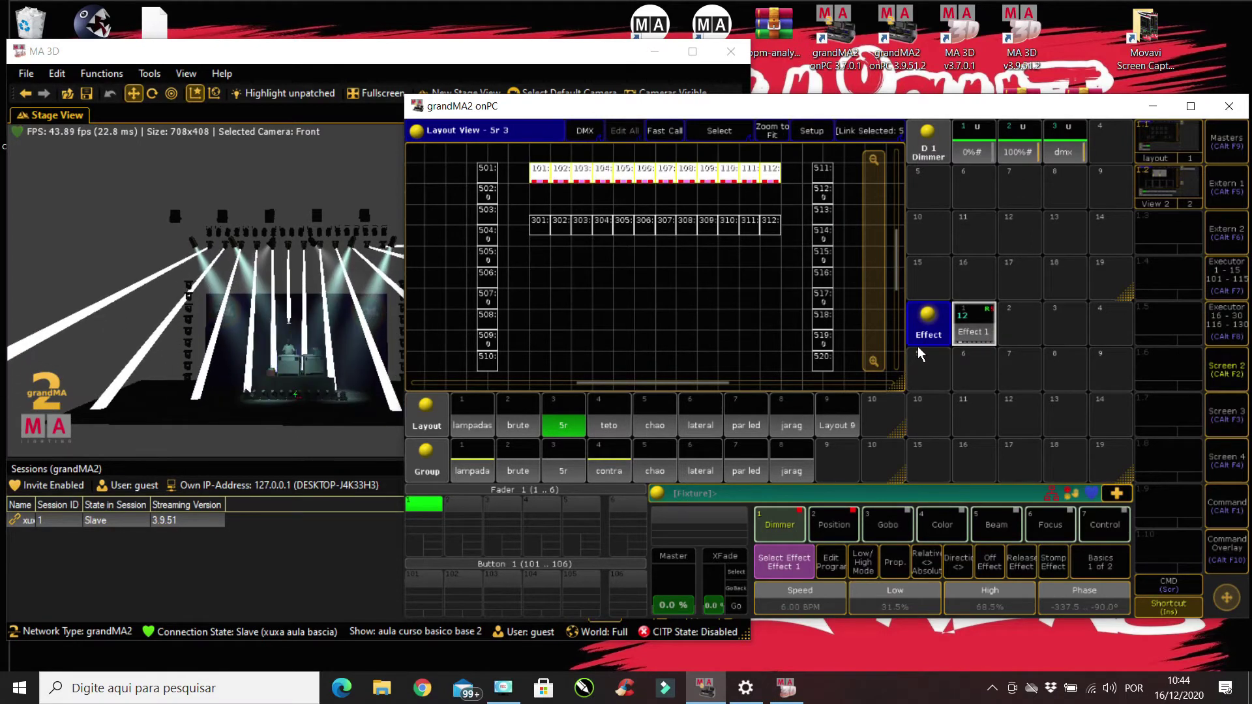
pyautogui.click(972, 333)
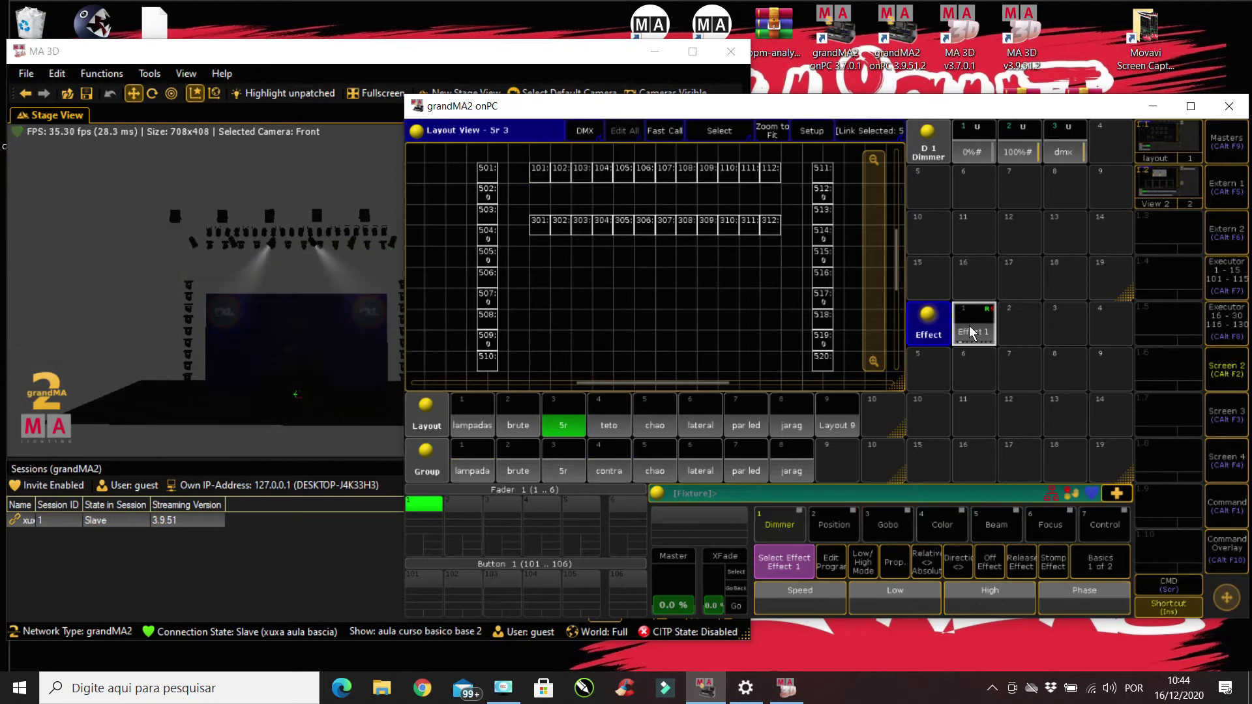
pyautogui.click(971, 332)
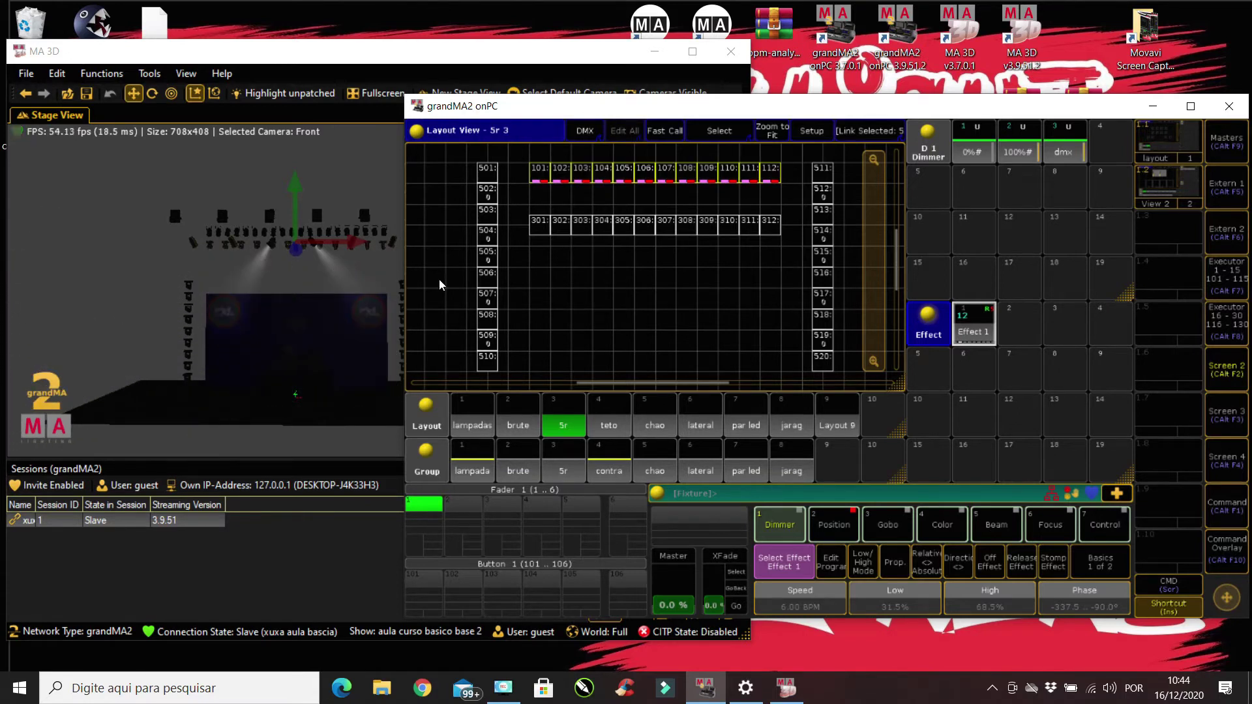
# Run Effect 1 on fixtures 101 to 106 only, and again on all fixtures from 101 to 112
pyautogui.moveTo(515, 152); pyautogui.dragTo(657, 196)
pyautogui.click(985, 336)
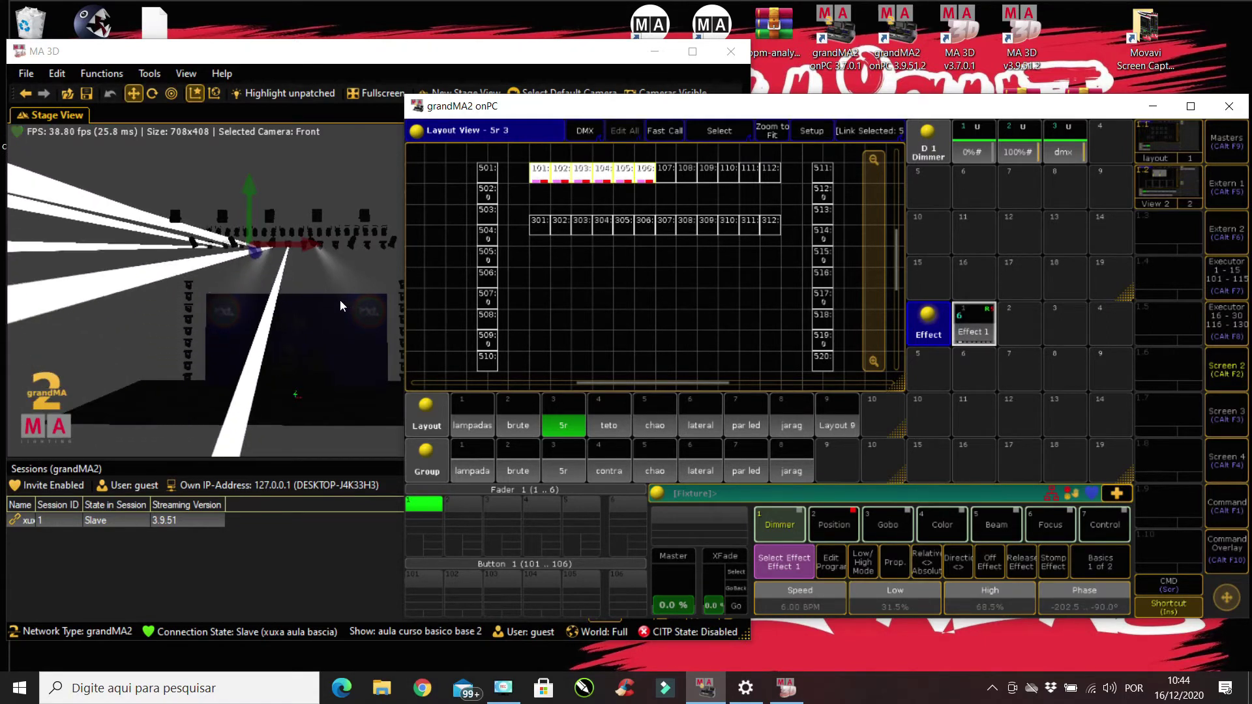
pyautogui.moveTo(665, 171); pyautogui.dragTo(804, 208)
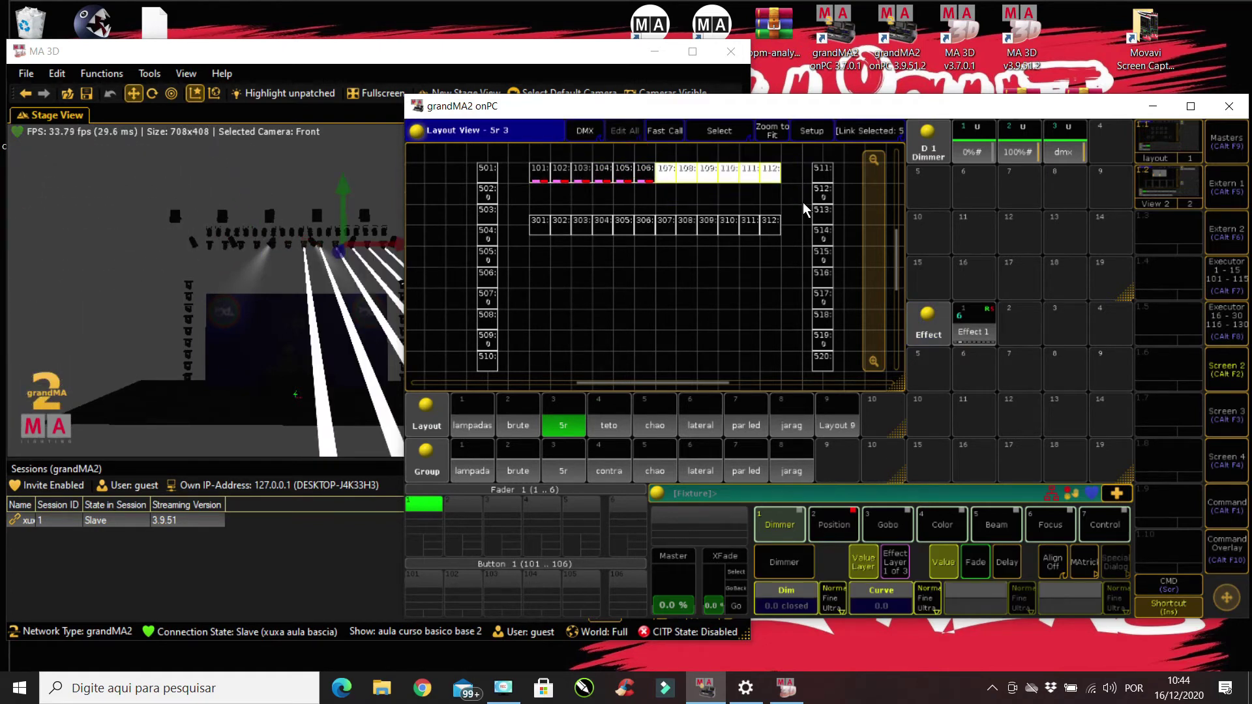
pyautogui.moveTo(542, 171); pyautogui.dragTo(791, 196)
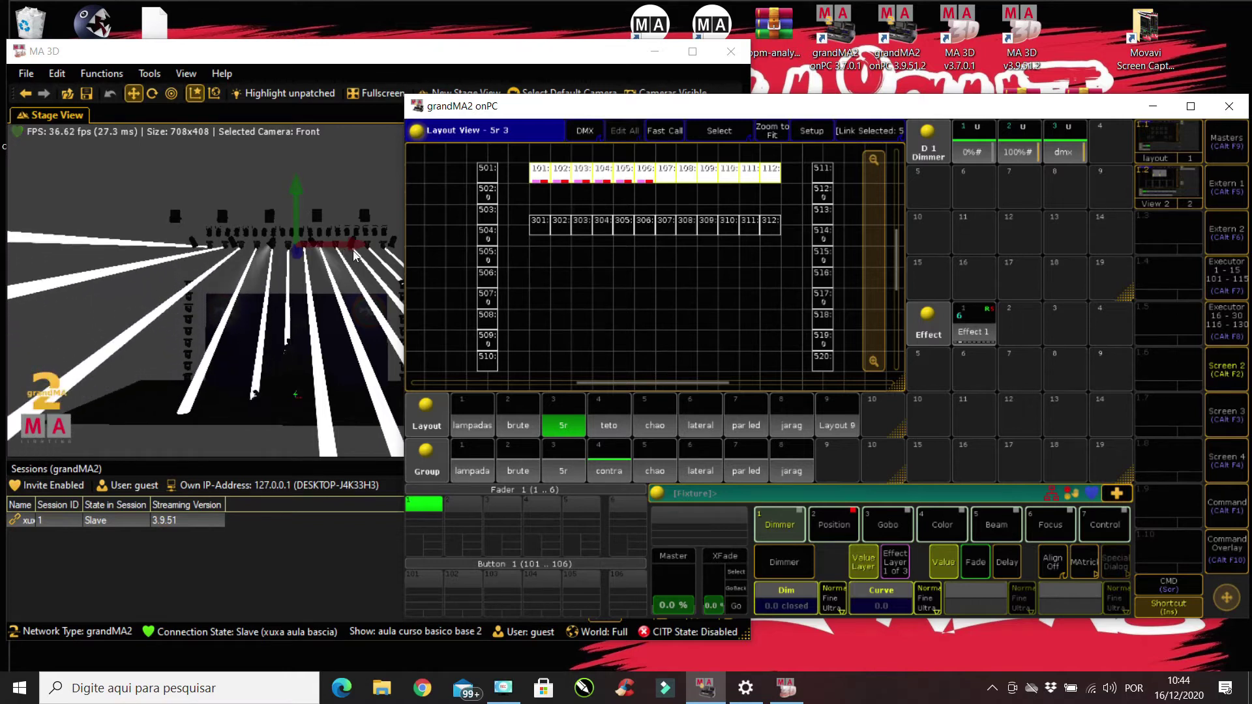
pyautogui.click(963, 329)
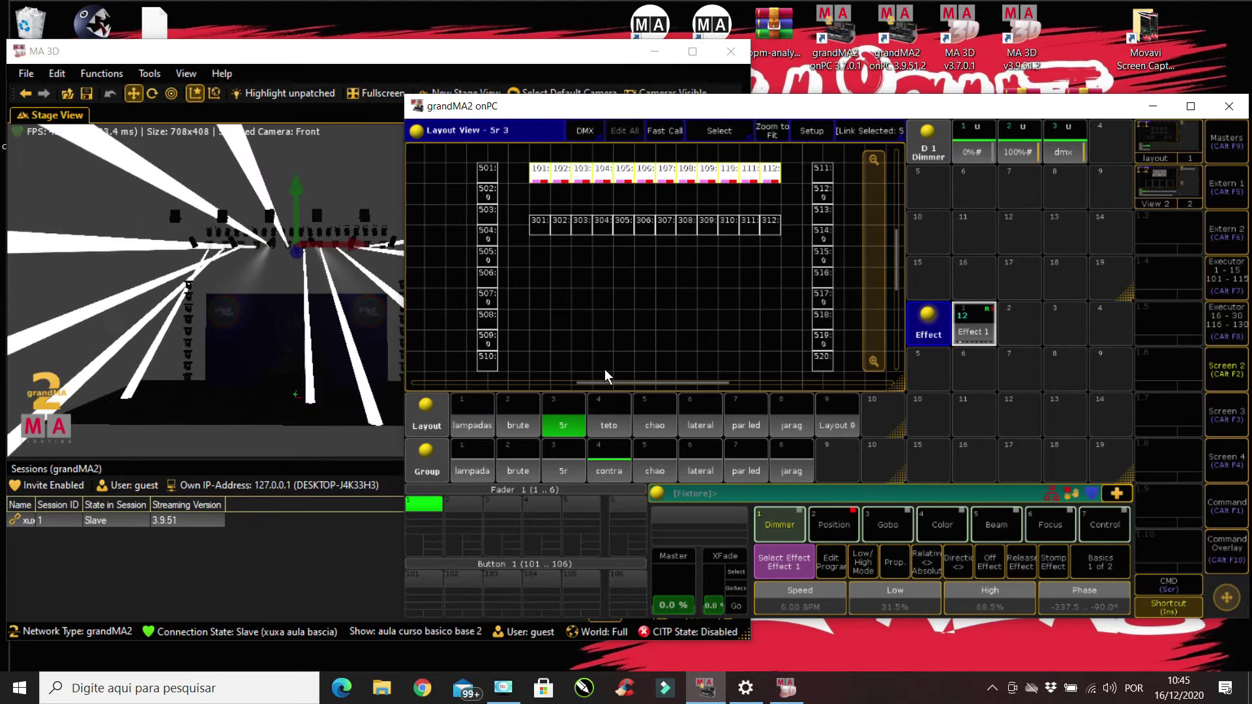
# Toggle Blind mode on and off from the Command Overlay to compare the stage output, and close the overlay
pyautogui.click(1227, 547)
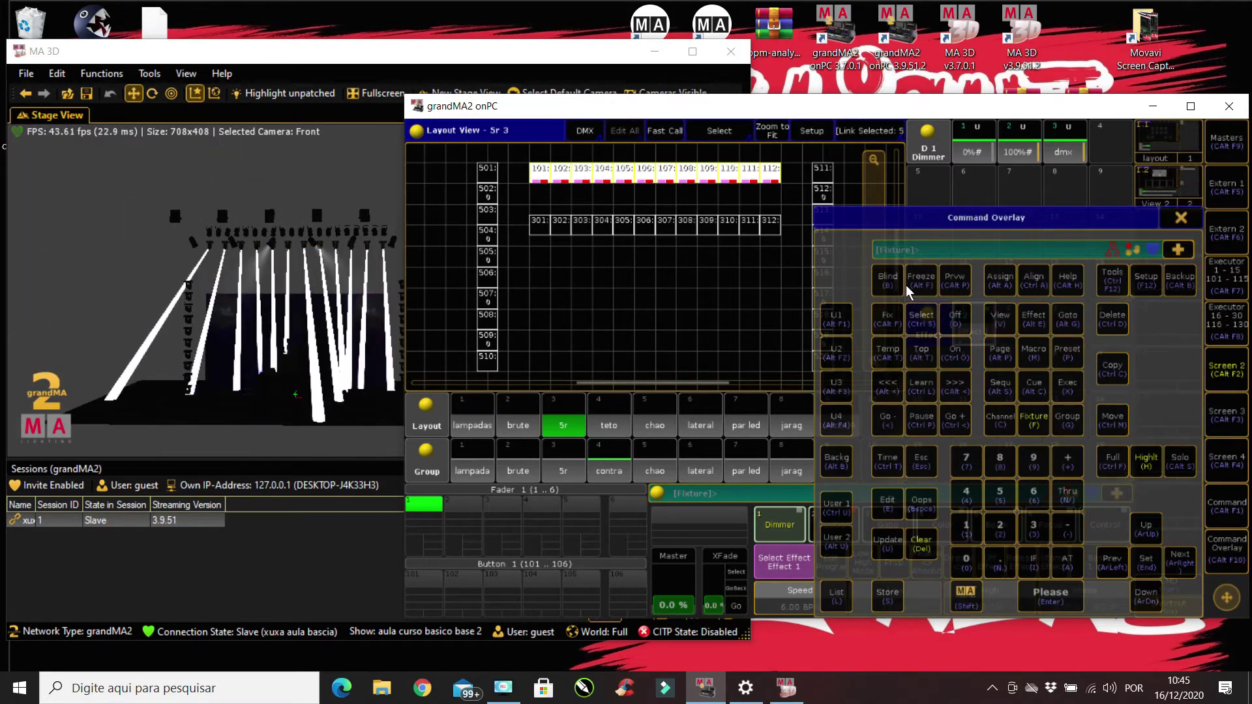
pyautogui.click(889, 284)
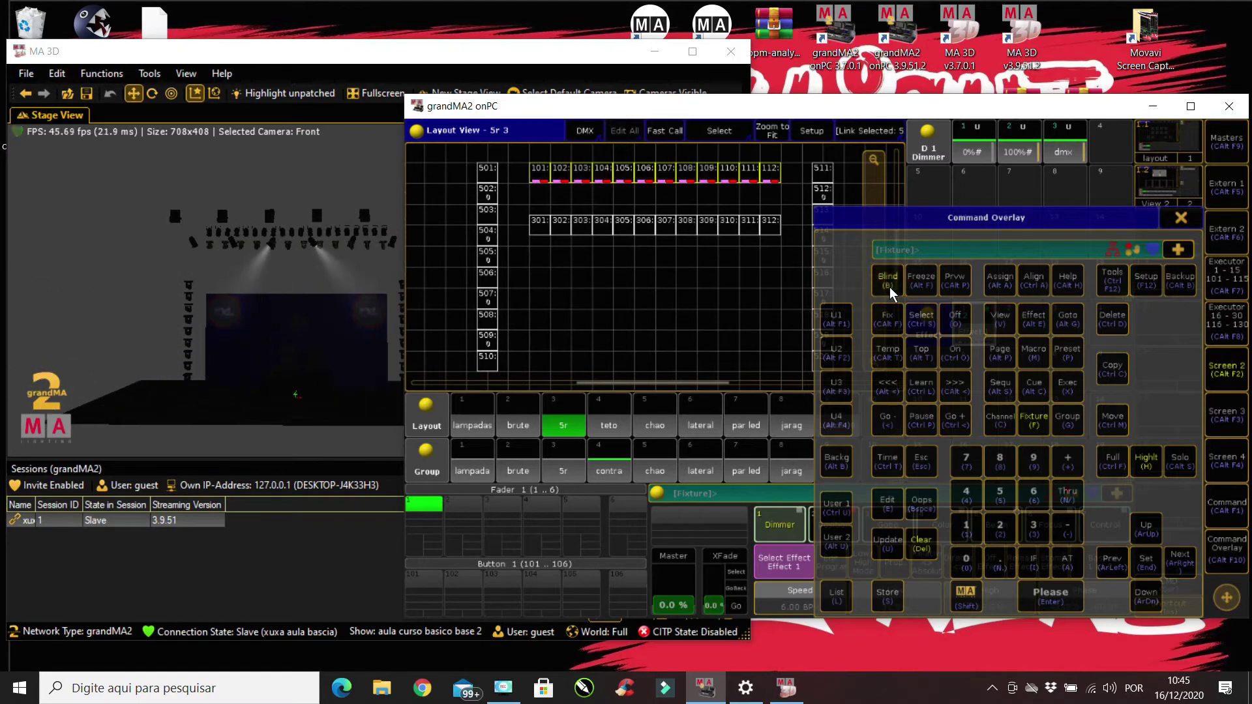
pyautogui.click(890, 290)
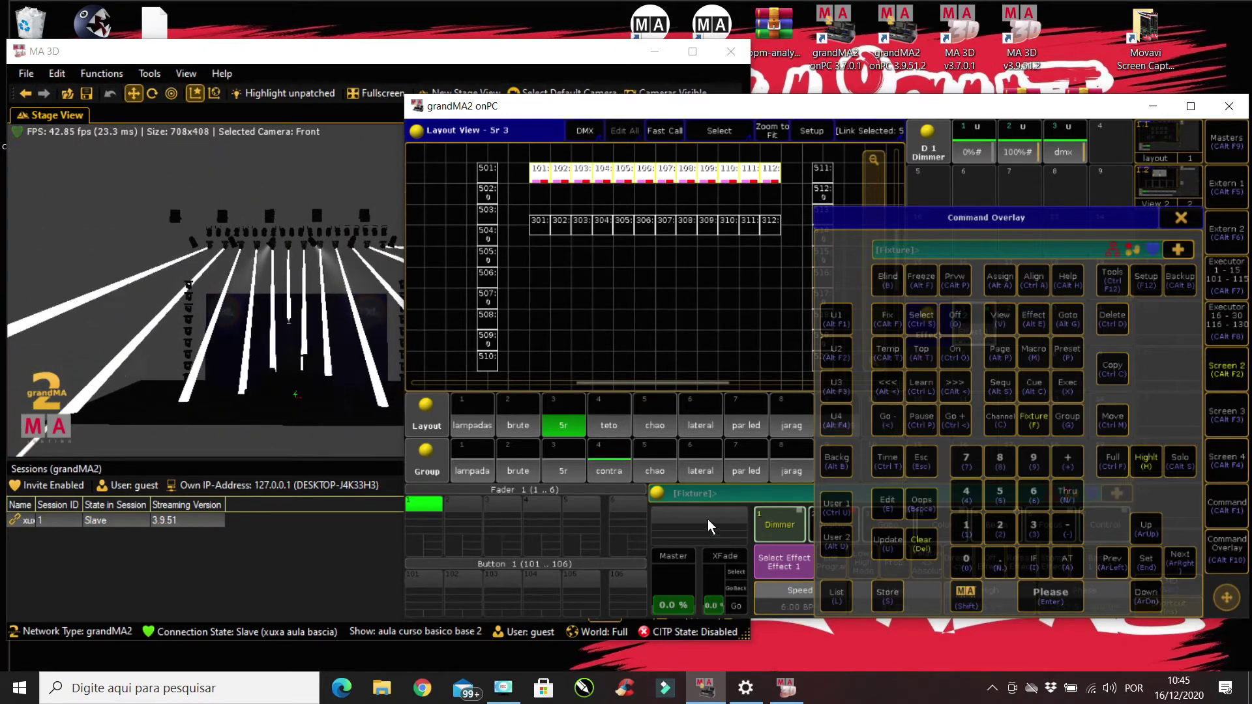
pyautogui.click(885, 284)
pyautogui.click(886, 284)
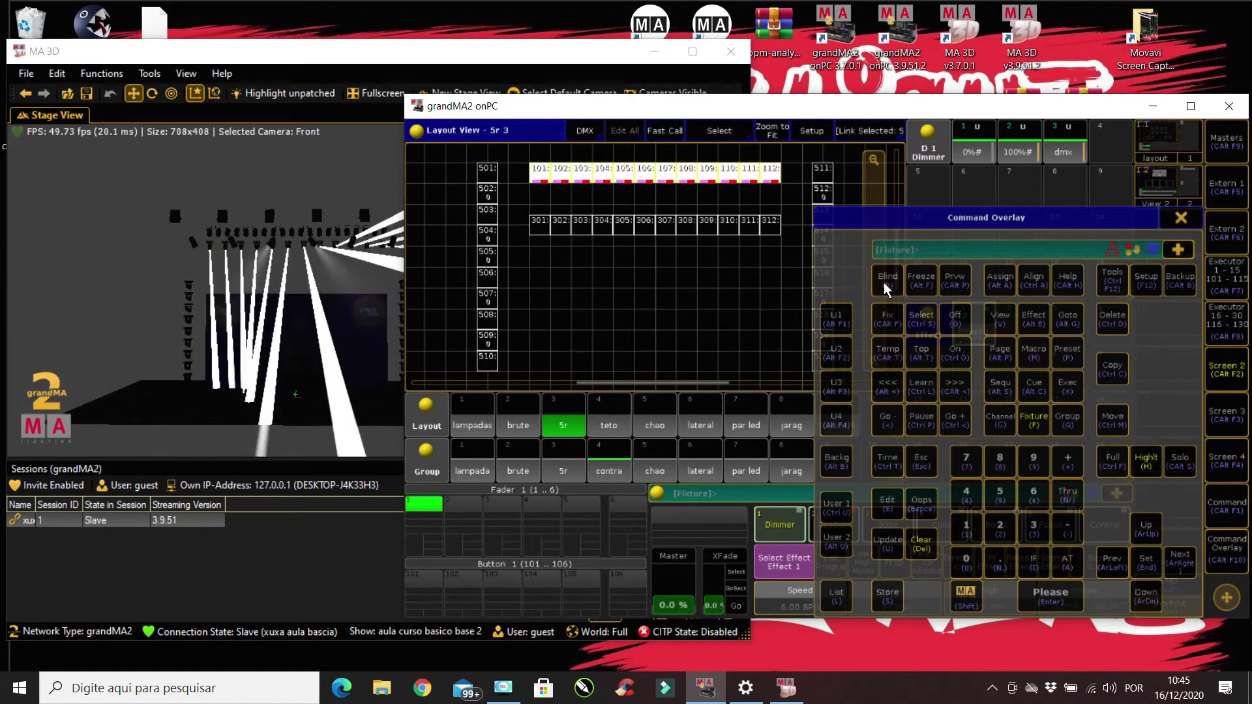
pyautogui.click(1180, 219)
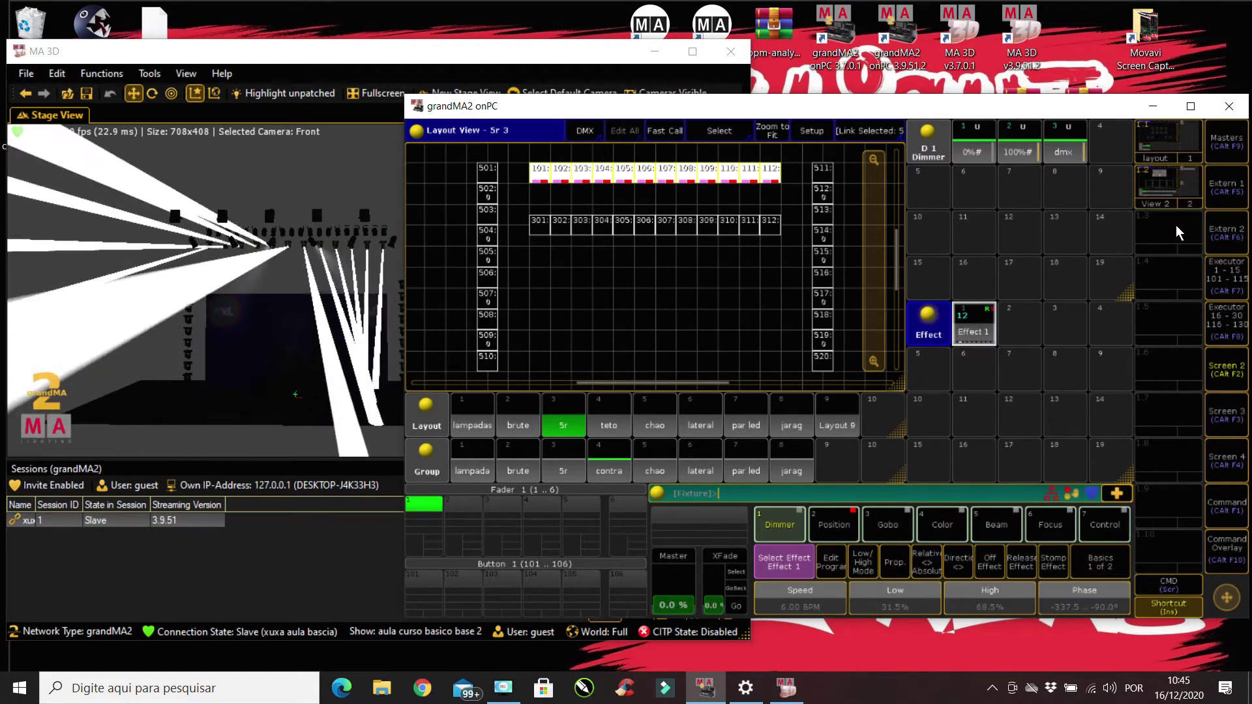
# Clear the programmer, maximize the grandMA2 onPC window and delete Effect 1 from the effect pool
pyautogui.press('BackSpace')
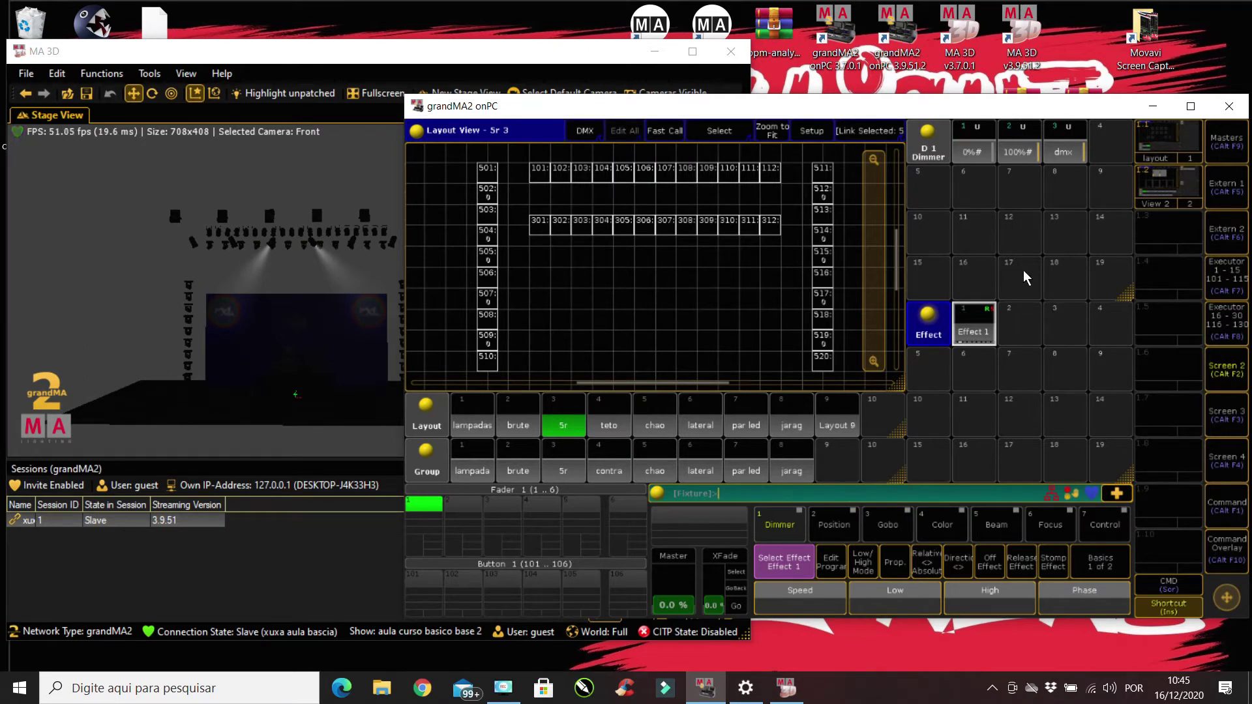
pyautogui.click(1190, 106)
pyautogui.press('Delete')
pyautogui.click(744, 287)
# Select fixtures 101 to 112, create Effect 1 with the Dim attribute in the first pool slot and close the editor
pyautogui.moveTo(146, 68); pyautogui.dragTo(513, 108)
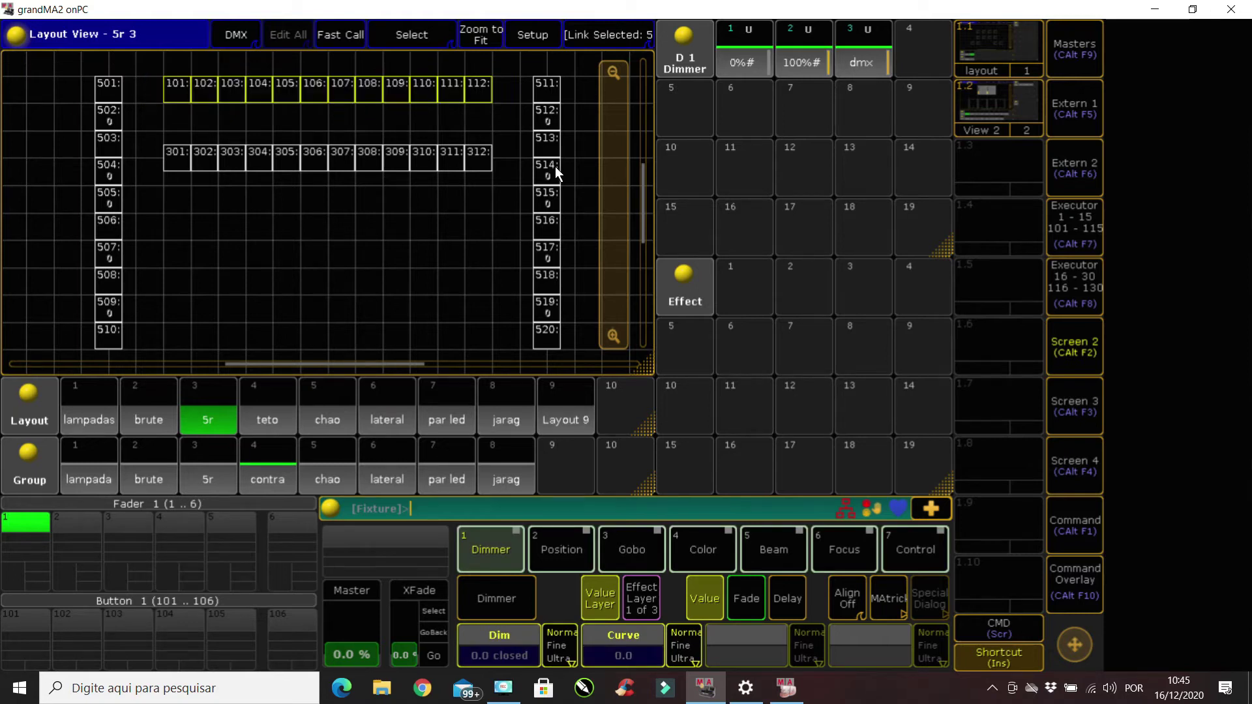
pyautogui.click(743, 292)
pyautogui.click(470, 57)
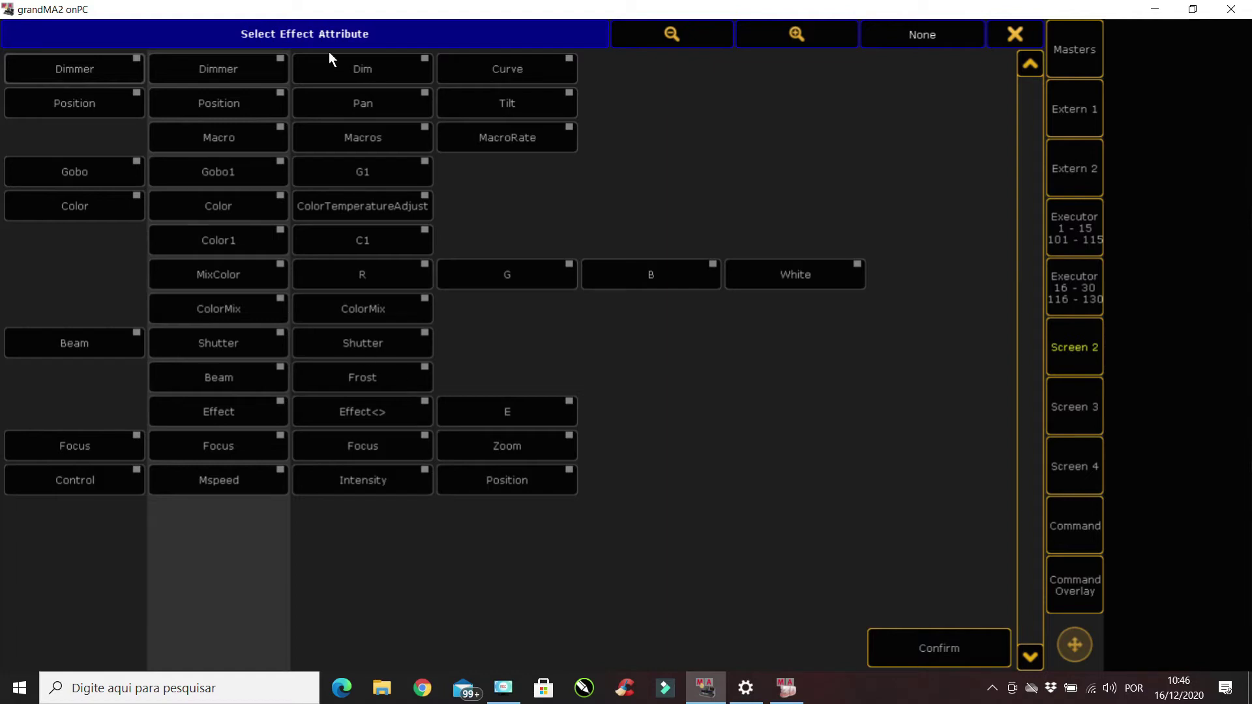
pyautogui.click(358, 67)
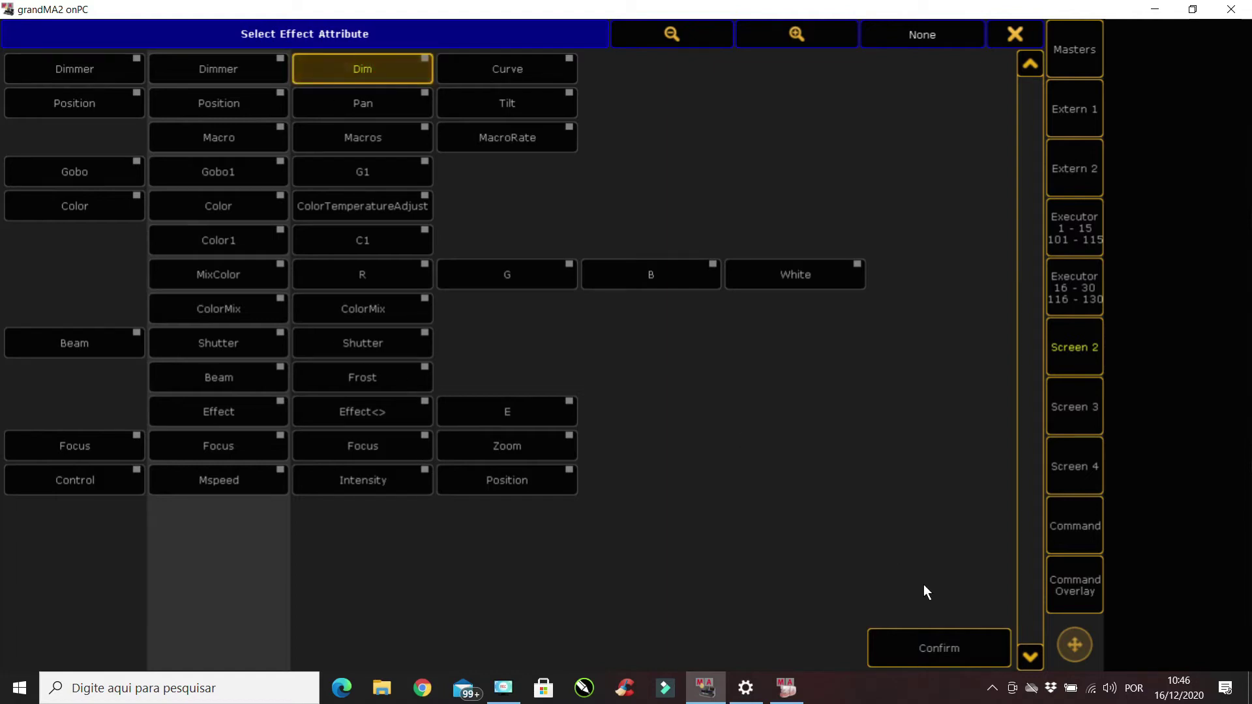
pyautogui.click(940, 650)
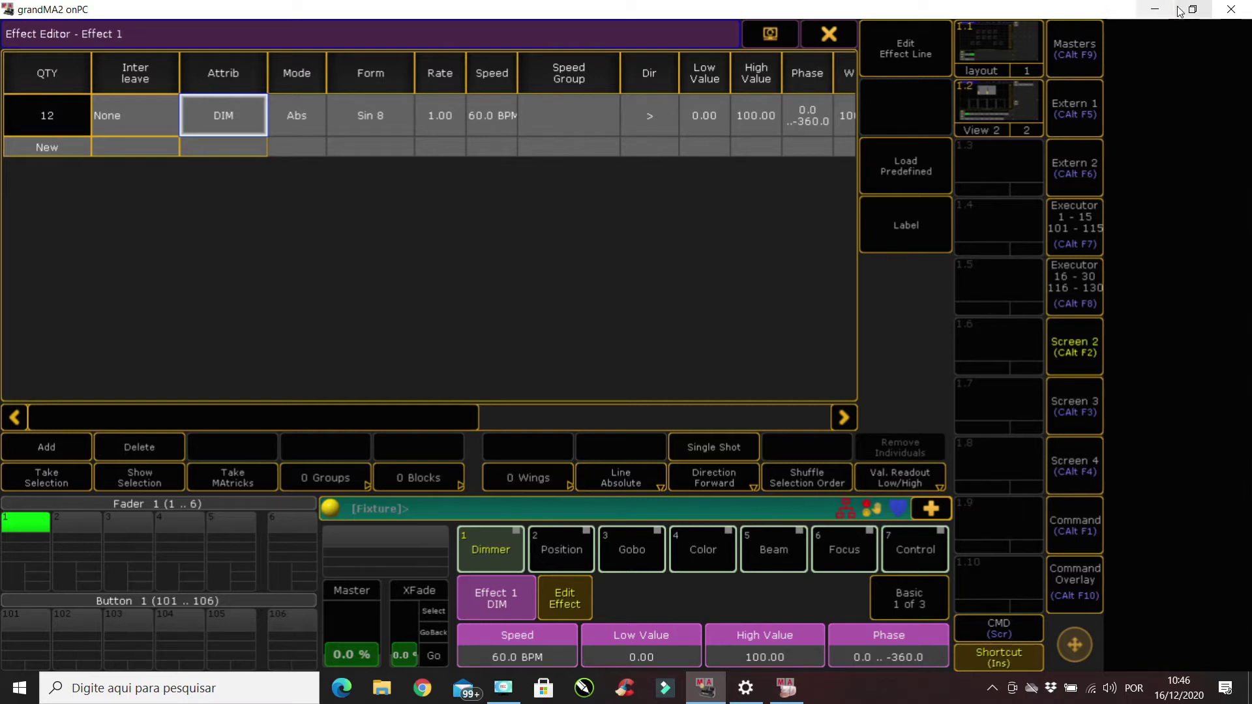
pyautogui.click(835, 33)
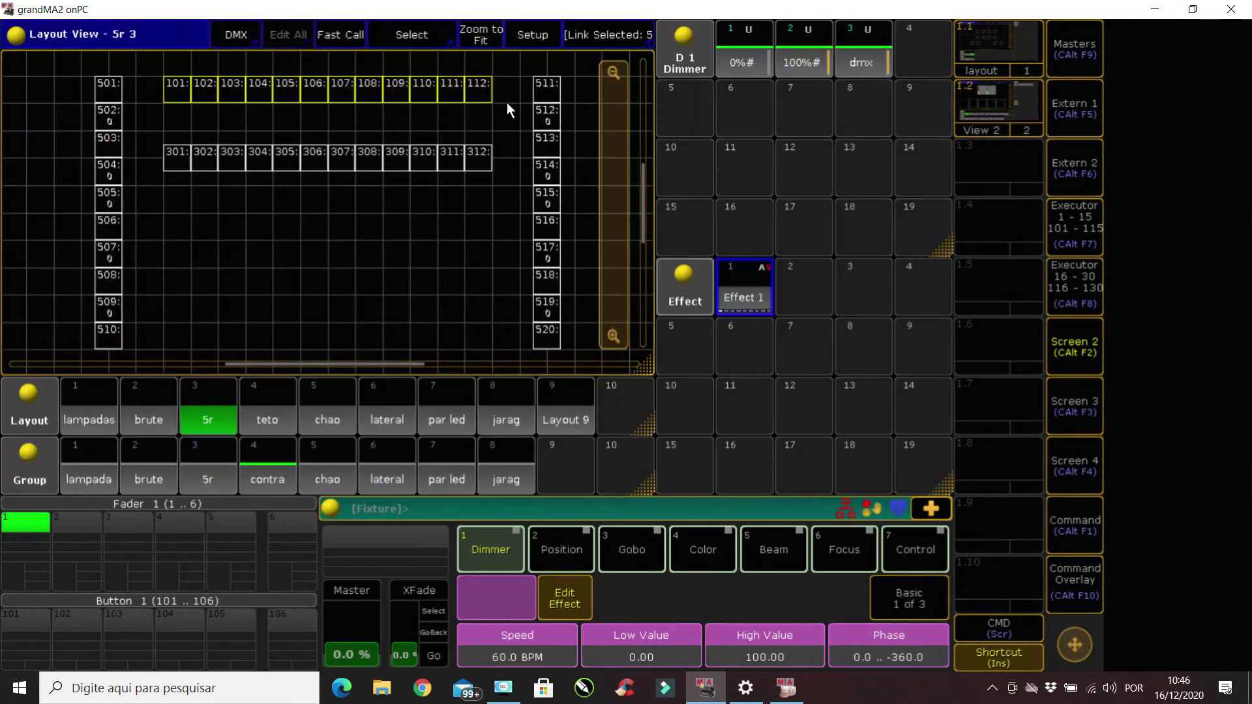
# Select fixtures 301 to 312, examine the Dim effect's settings in the effect editor and close it
pyautogui.moveTo(153, 136); pyautogui.dragTo(514, 193)
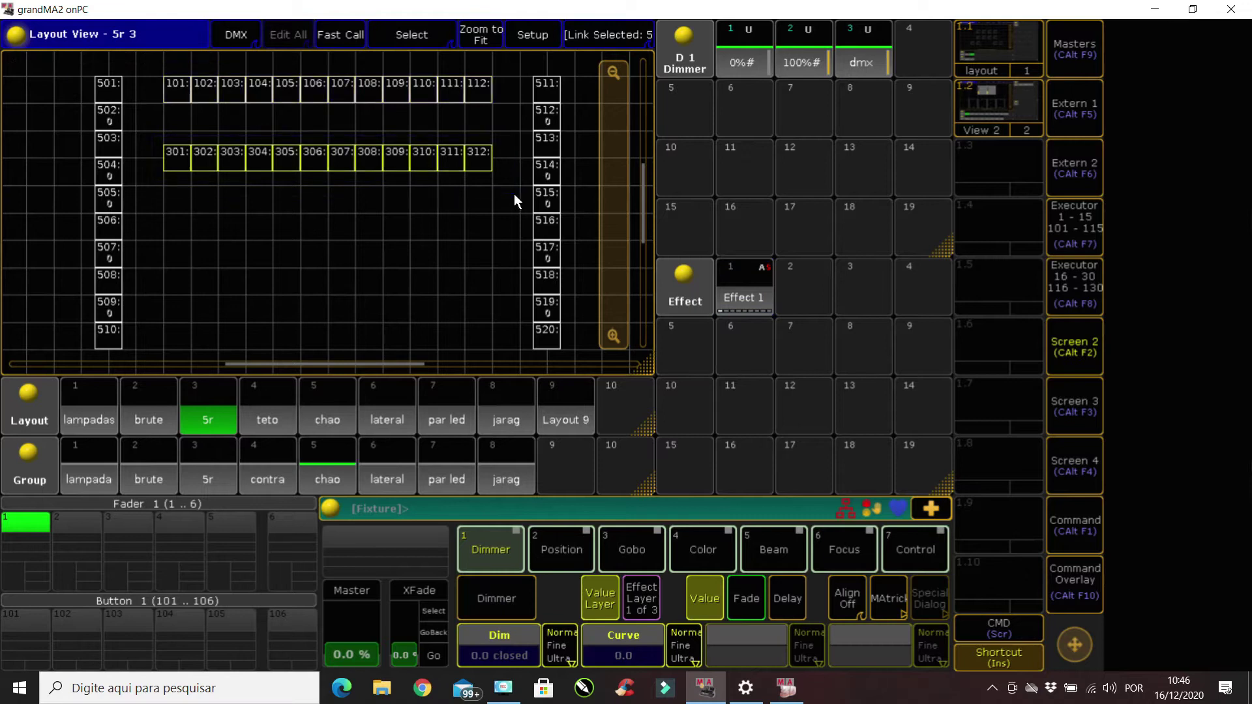
pyautogui.click(734, 307)
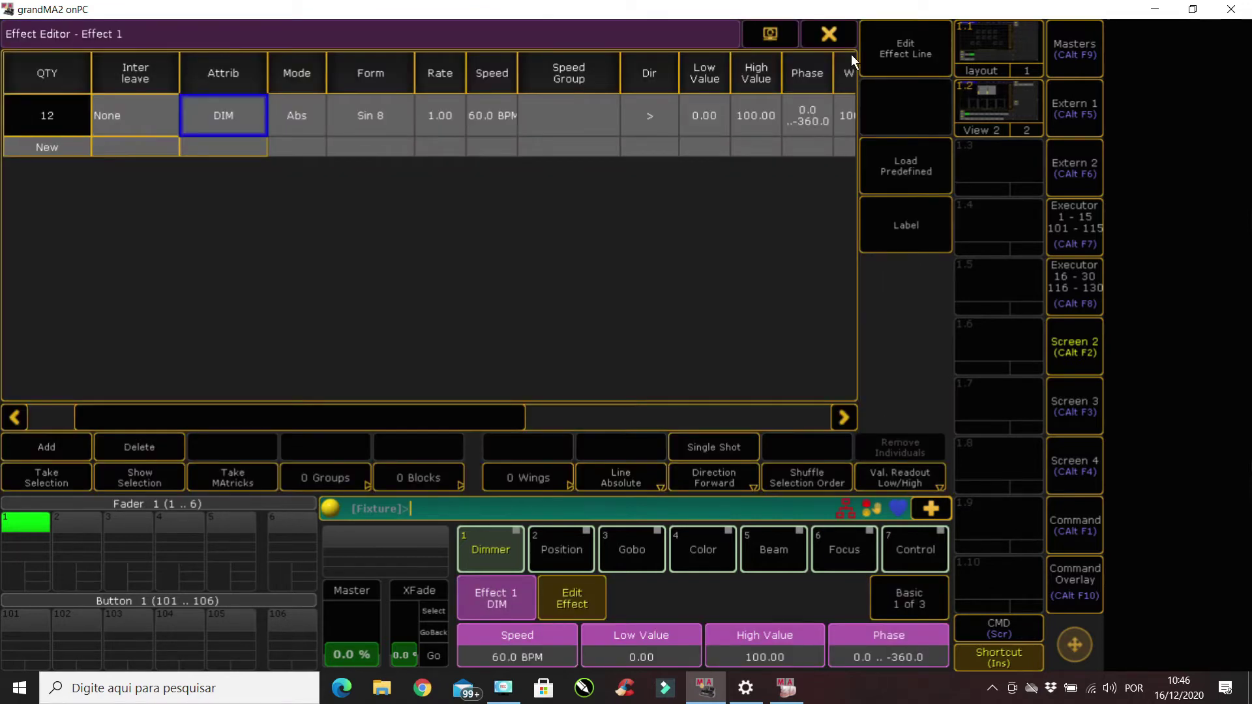
pyautogui.click(835, 34)
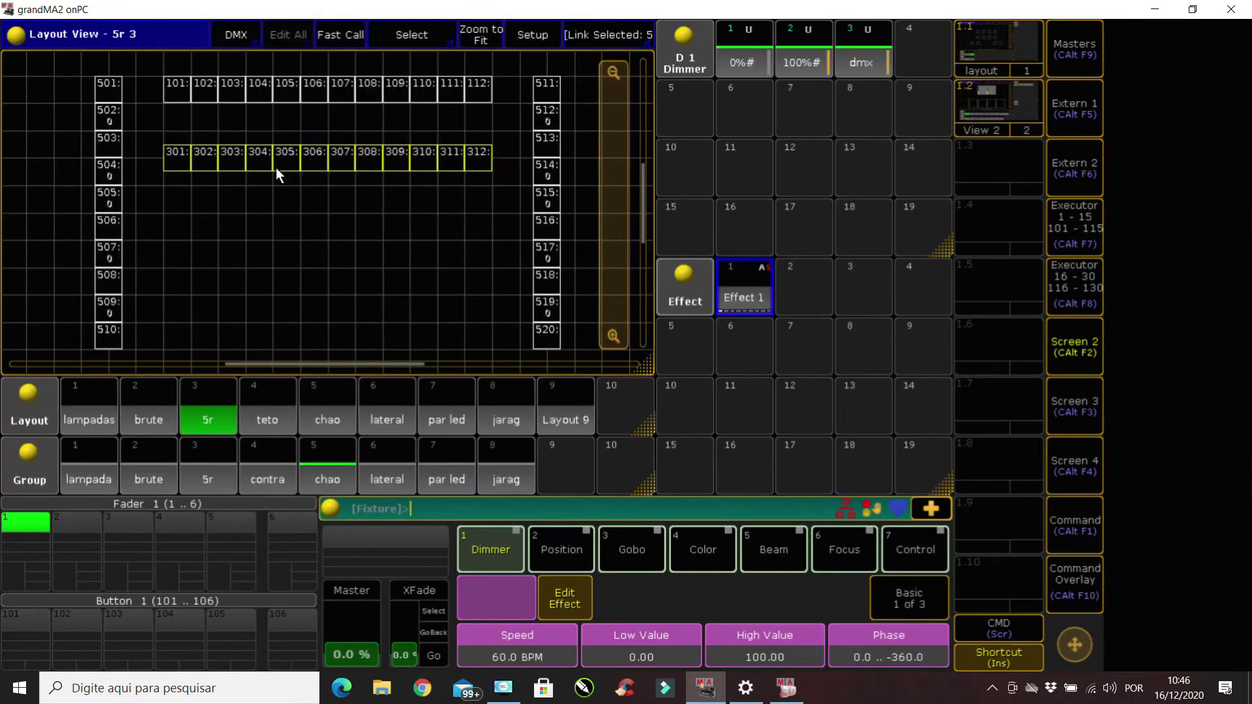
# Select fixtures 303 to 310, take that selection into Effect 1 in the effect editor, and run the effect
pyautogui.moveTo(217, 131); pyautogui.dragTo(279, 182)
pyautogui.moveTo(395, 205); pyautogui.dragTo(427, 193)
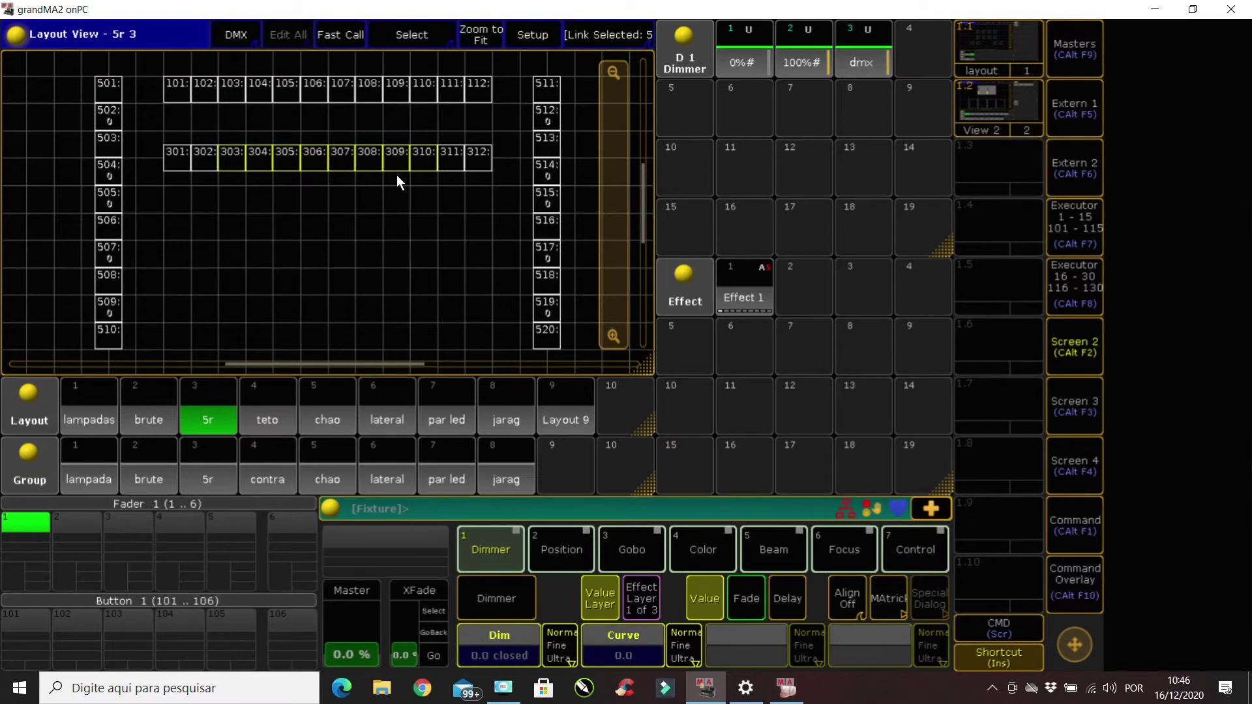
pyautogui.click(750, 302)
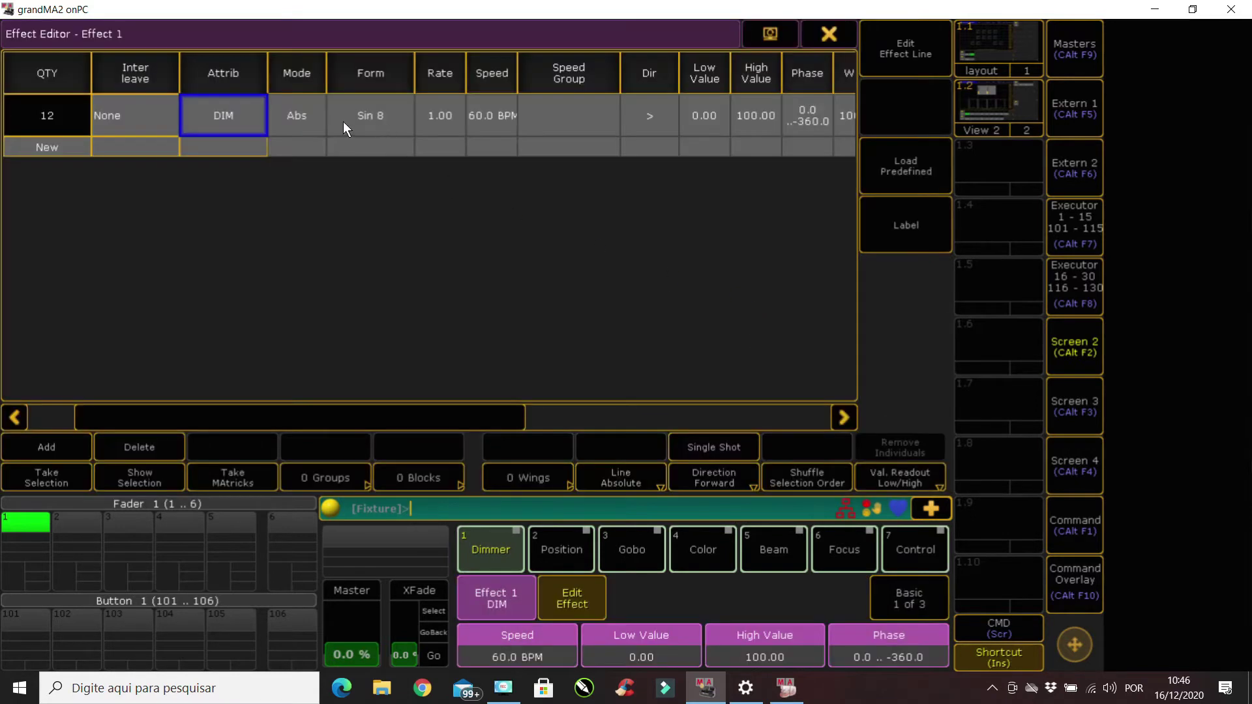
pyautogui.click(61, 114)
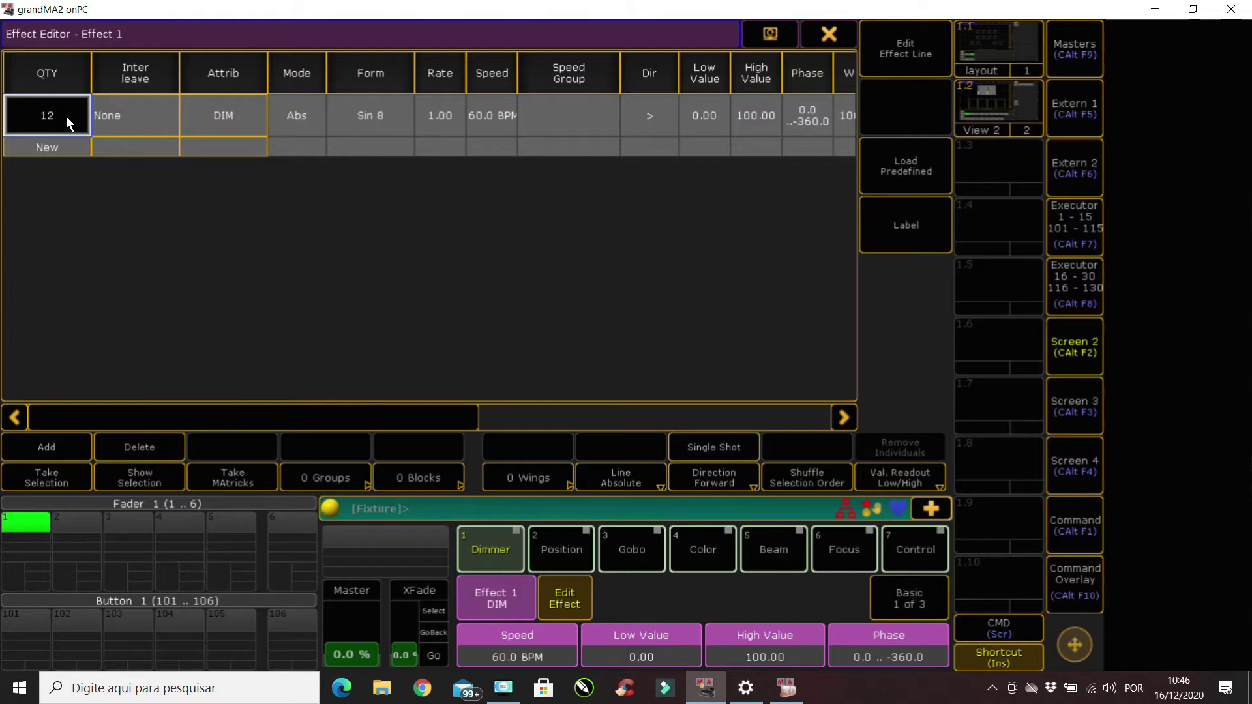
pyautogui.click(65, 484)
pyautogui.click(814, 42)
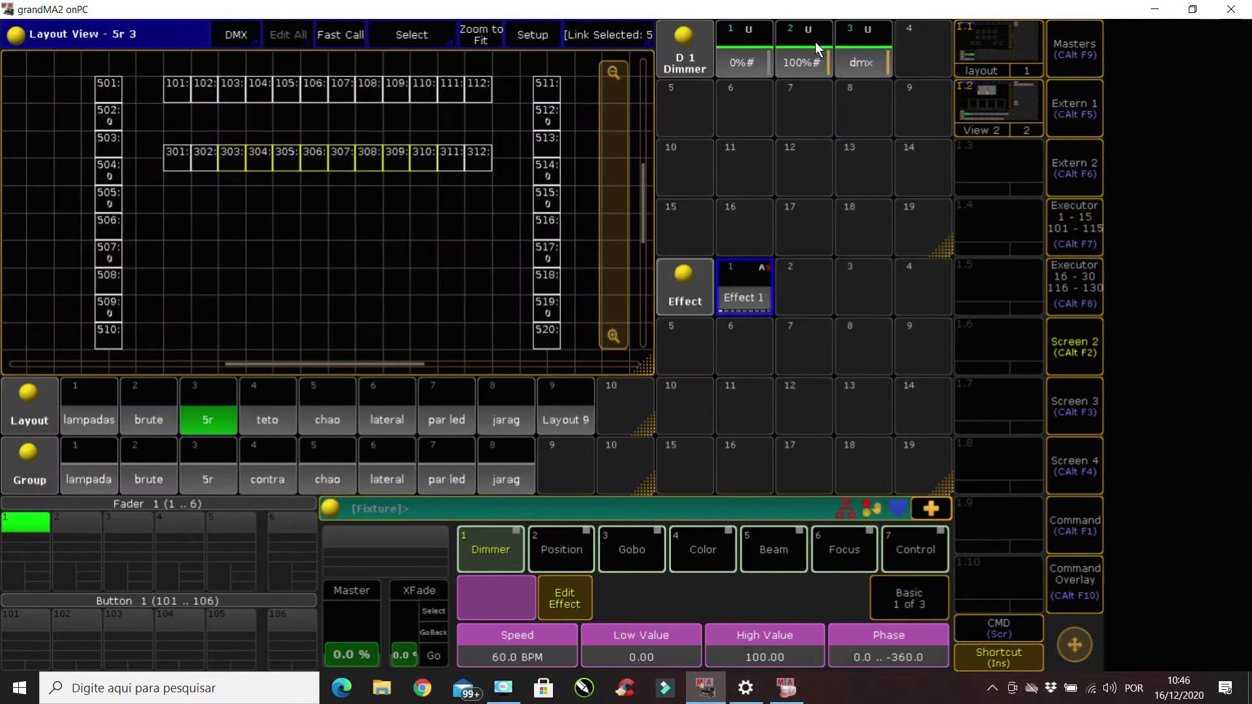
pyautogui.click(750, 283)
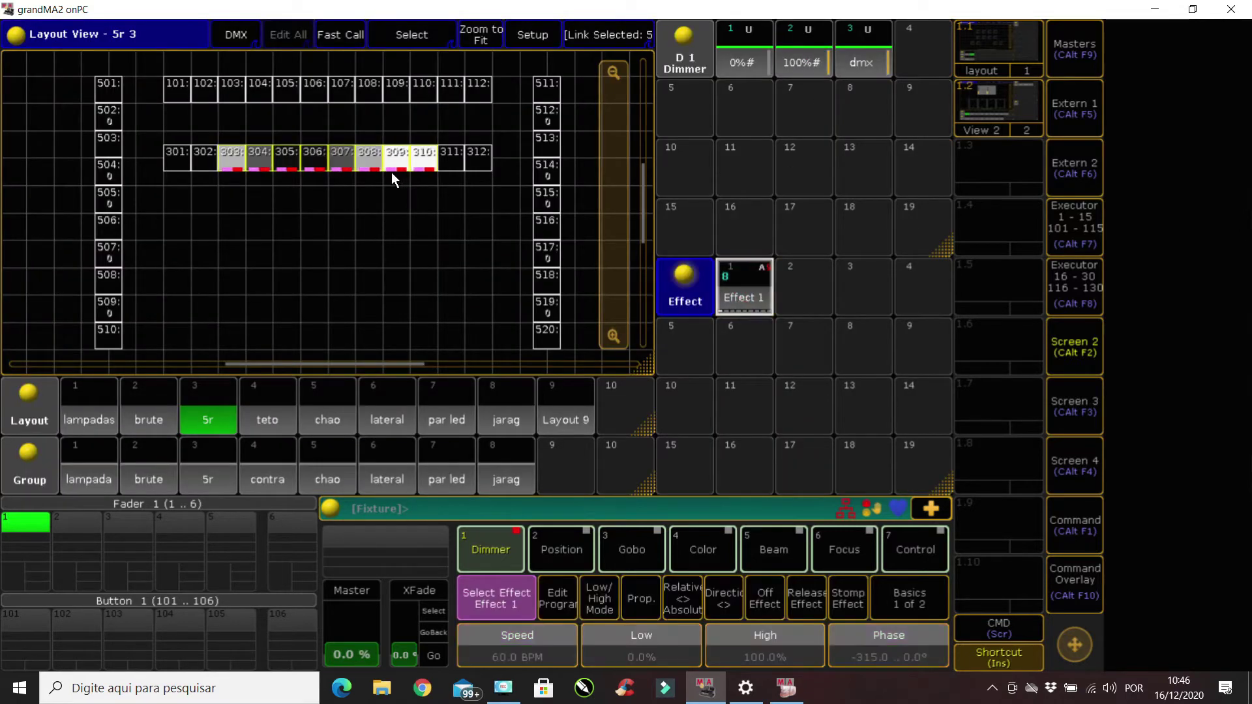
# Select fixtures 101 to 112, take that selection into Effect 1, and run the effect on them
pyautogui.moveTo(155, 68); pyautogui.dragTo(504, 116)
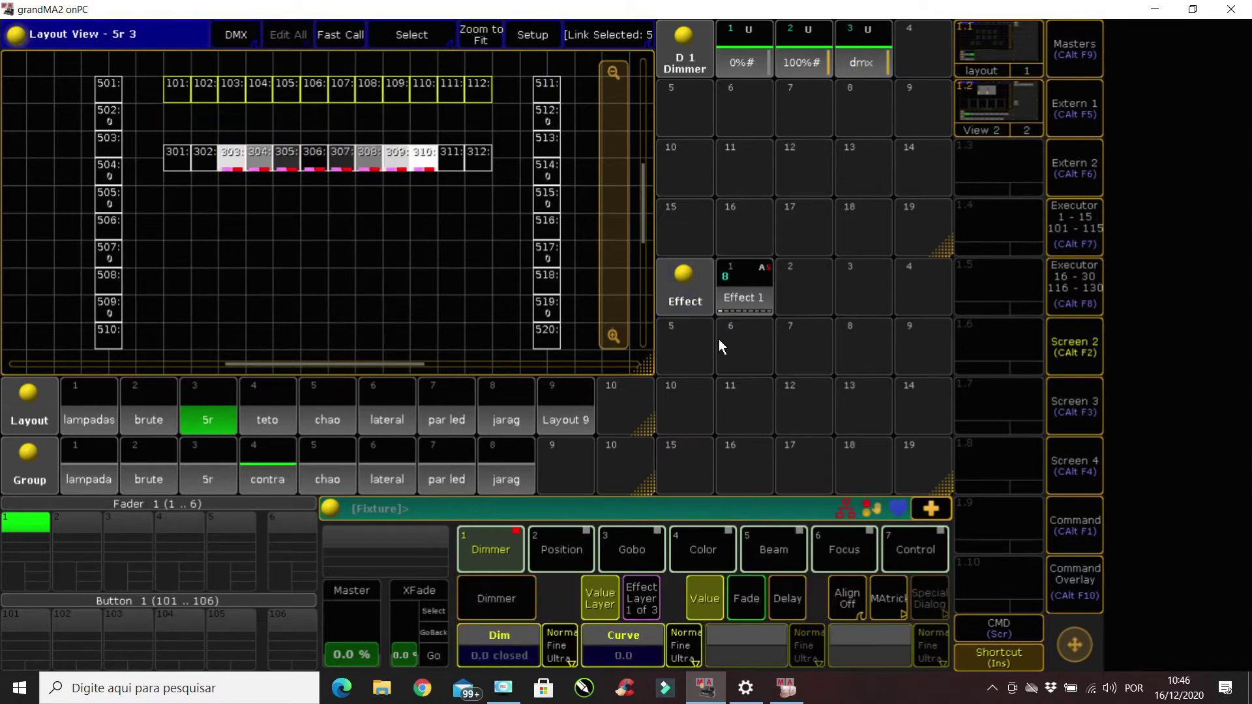
pyautogui.click(747, 295)
pyautogui.click(747, 294)
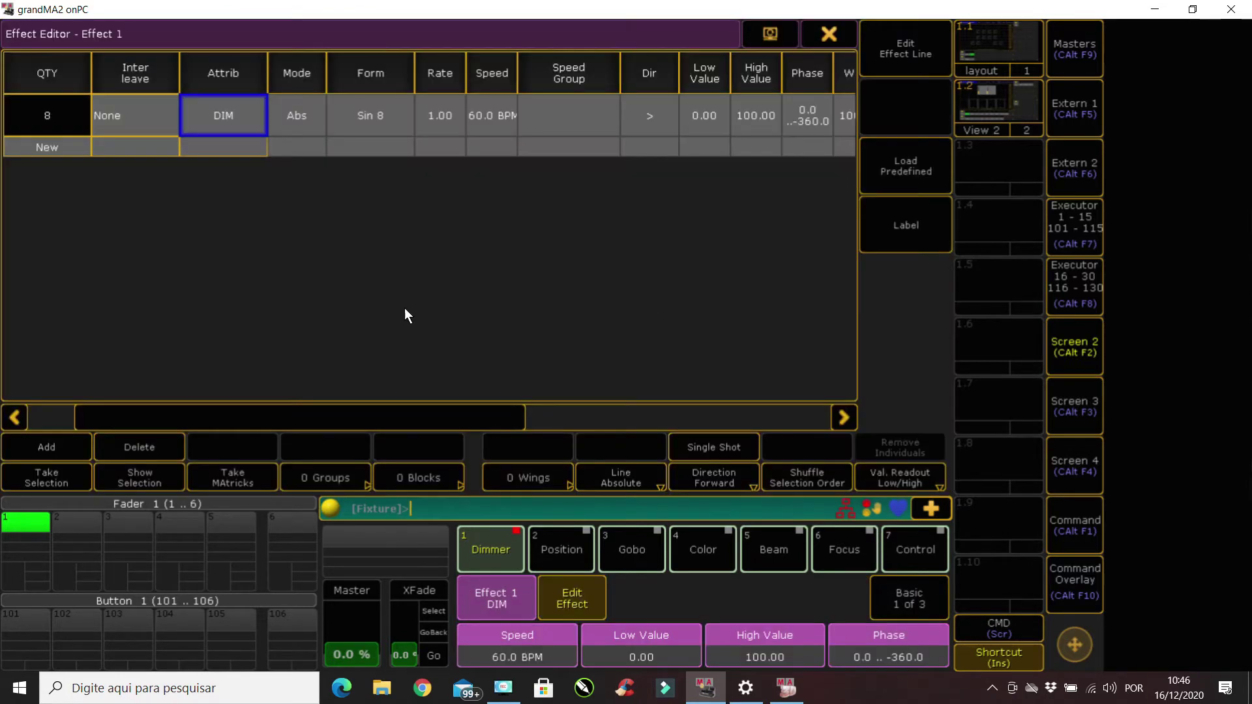
pyautogui.click(43, 477)
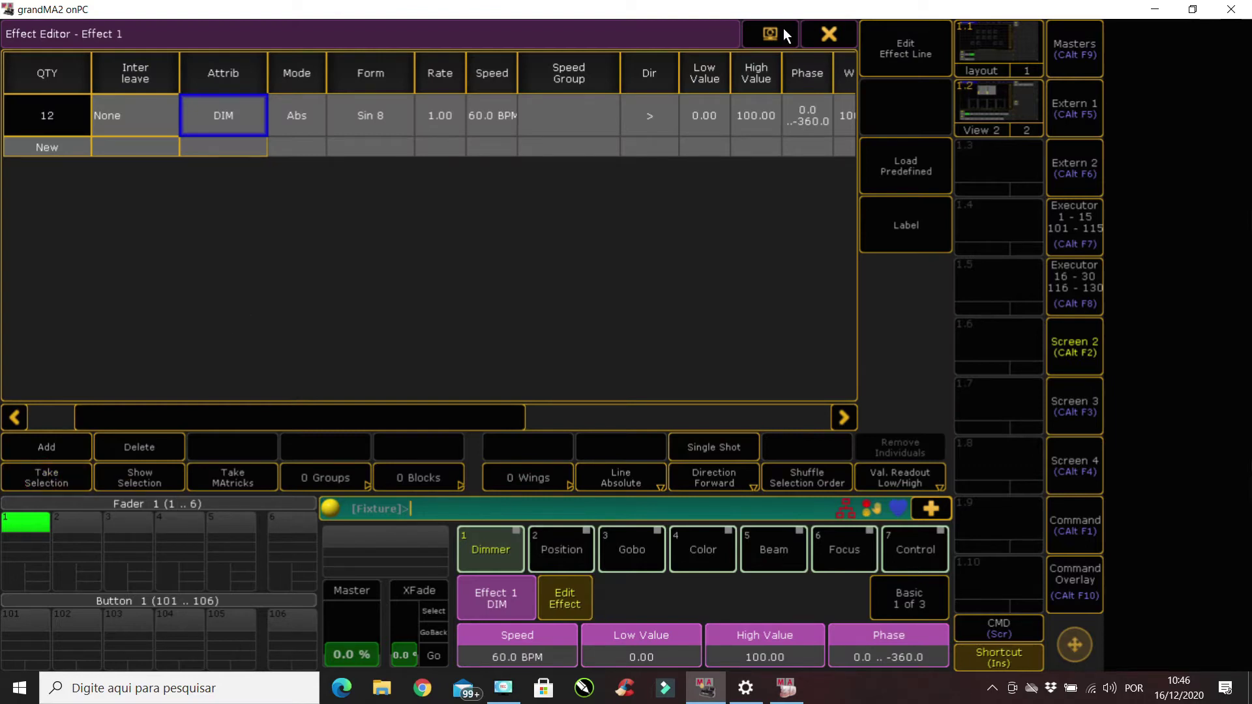
pyautogui.click(828, 33)
pyautogui.click(735, 300)
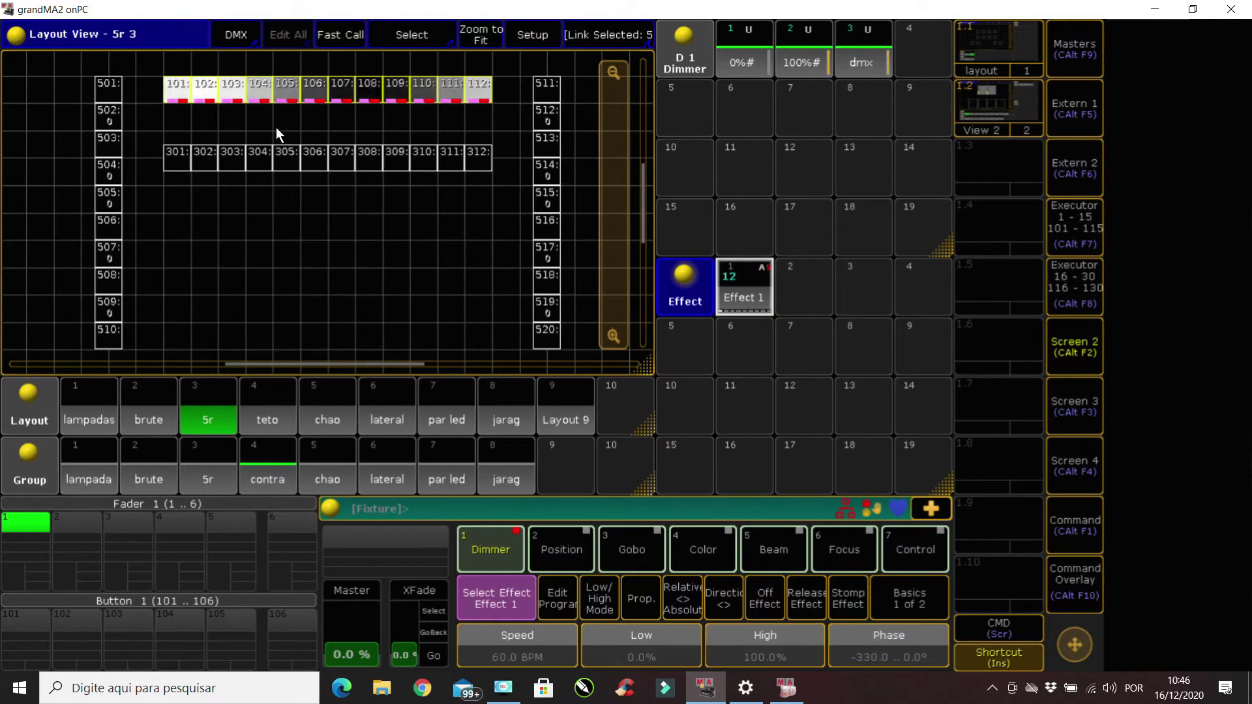
# Select fixtures 101 to 112 plus 303 to 310, take the combined selection into Effect 1, run it and check its quantity in the editor
pyautogui.moveTo(134, 62); pyautogui.dragTo(492, 111)
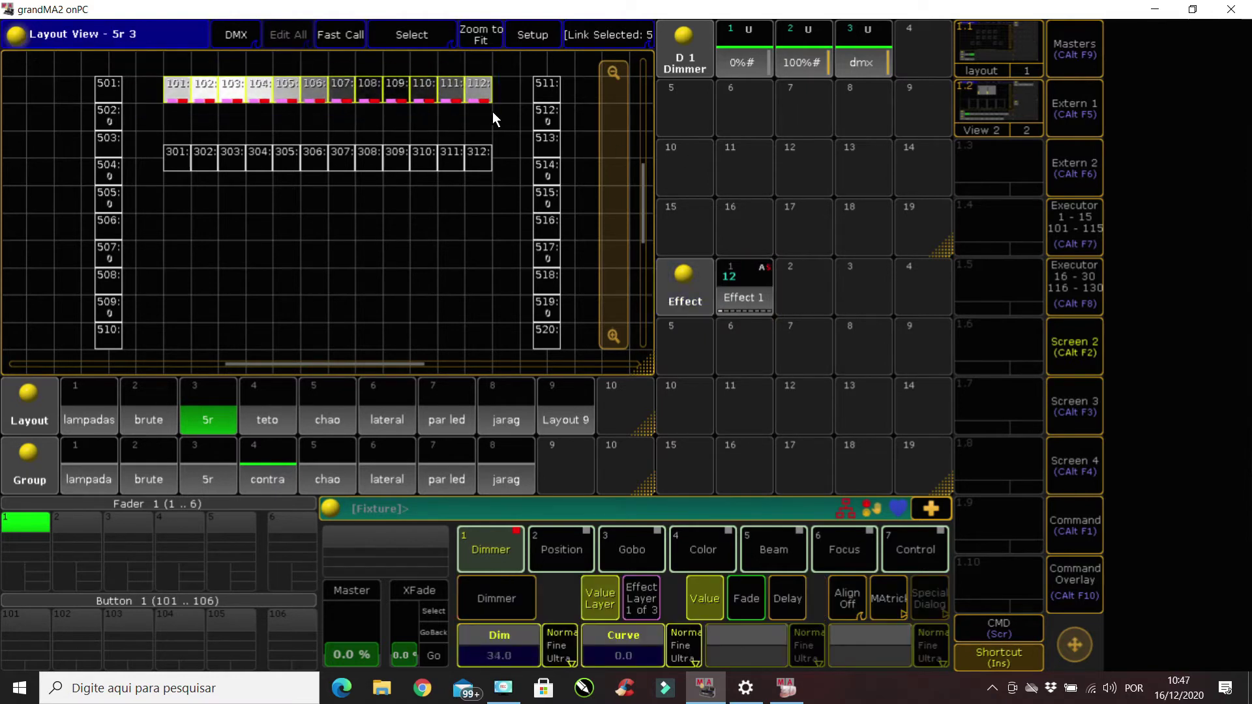
pyautogui.click(221, 128)
pyautogui.moveTo(221, 138); pyautogui.dragTo(435, 187)
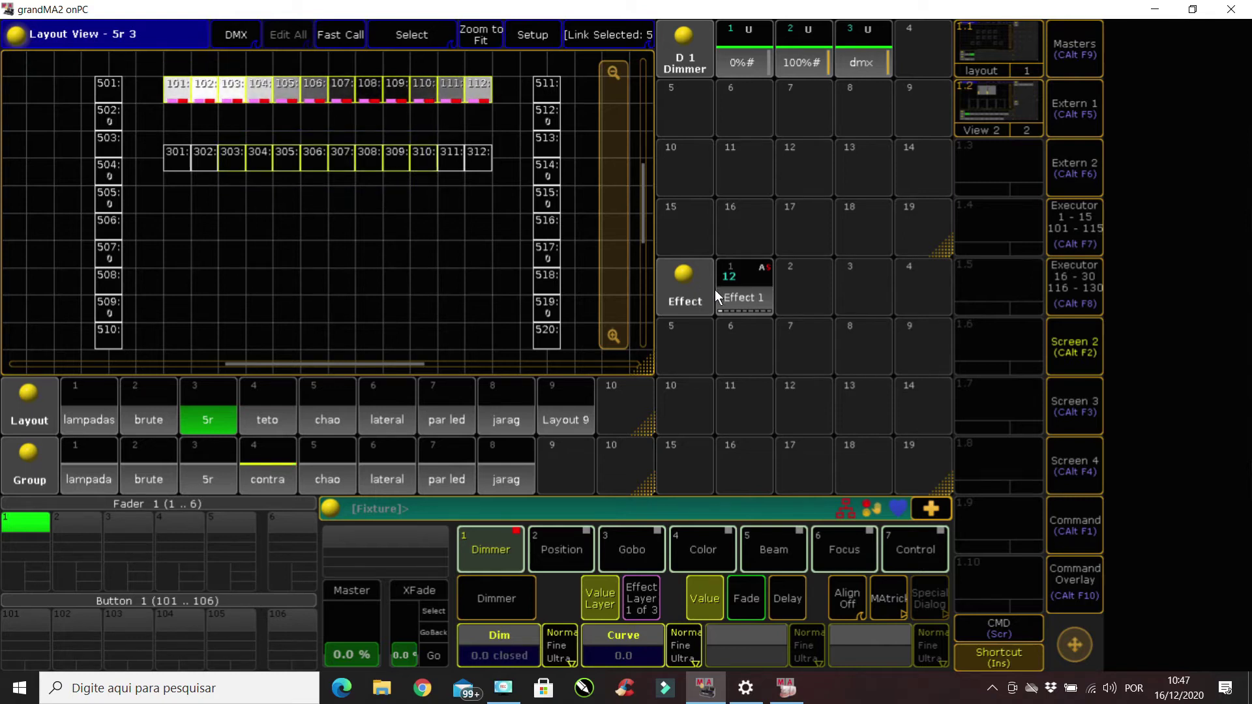
pyautogui.click(737, 296)
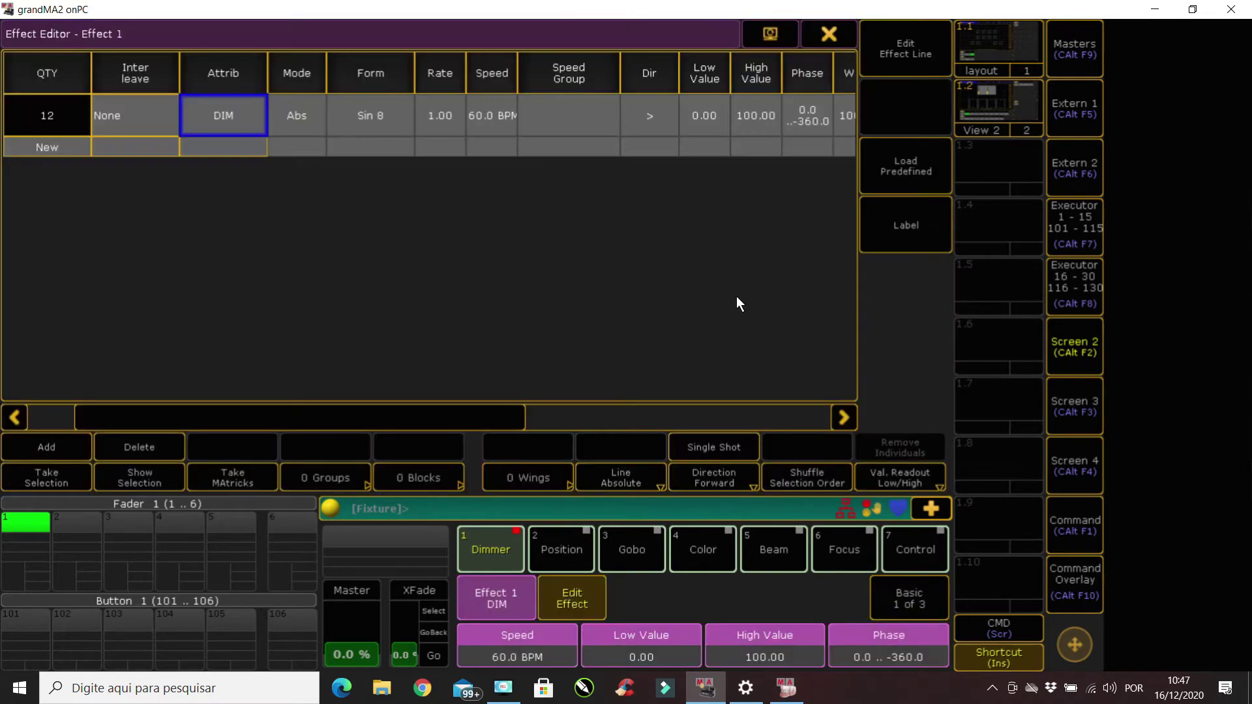
pyautogui.click(69, 476)
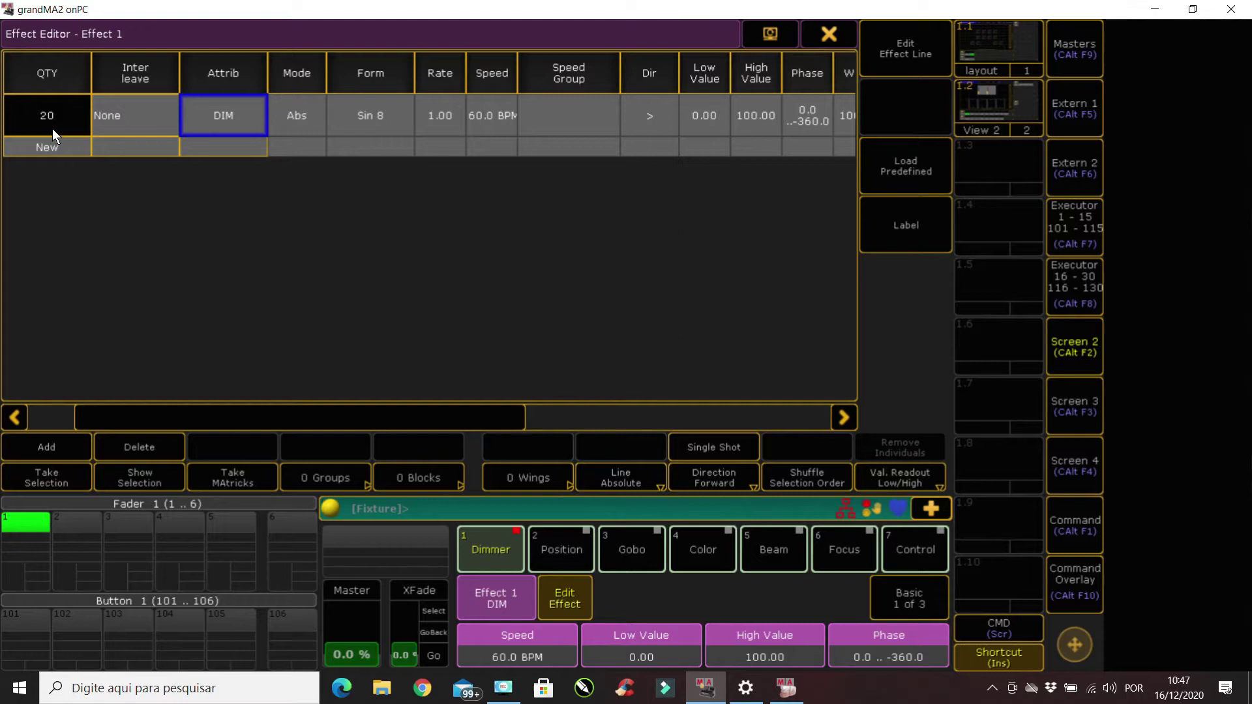
pyautogui.click(826, 34)
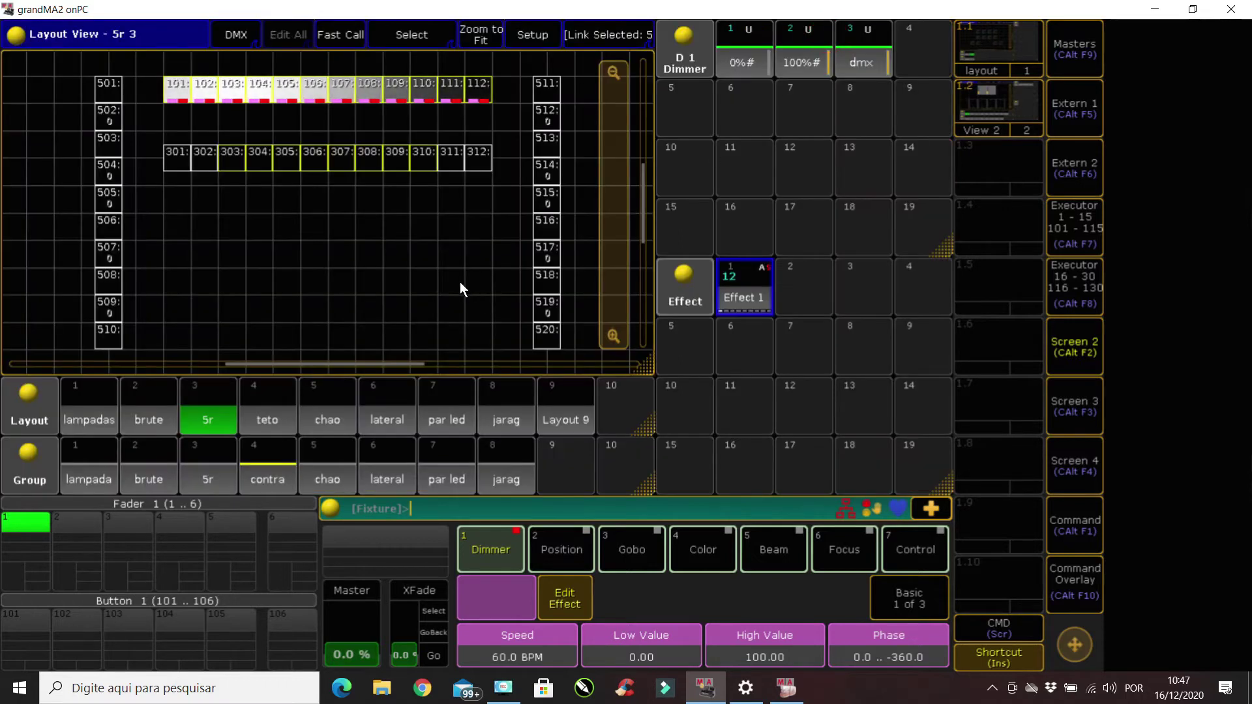
pyautogui.click(756, 294)
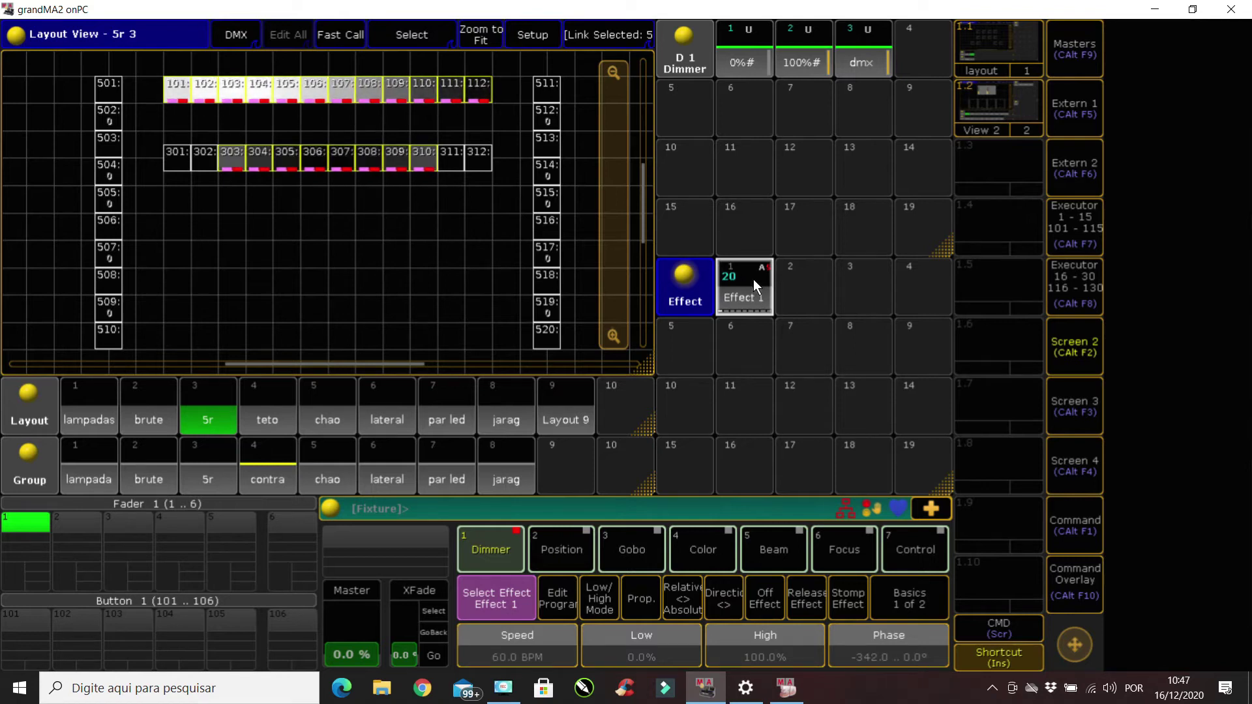
pyautogui.click(753, 273)
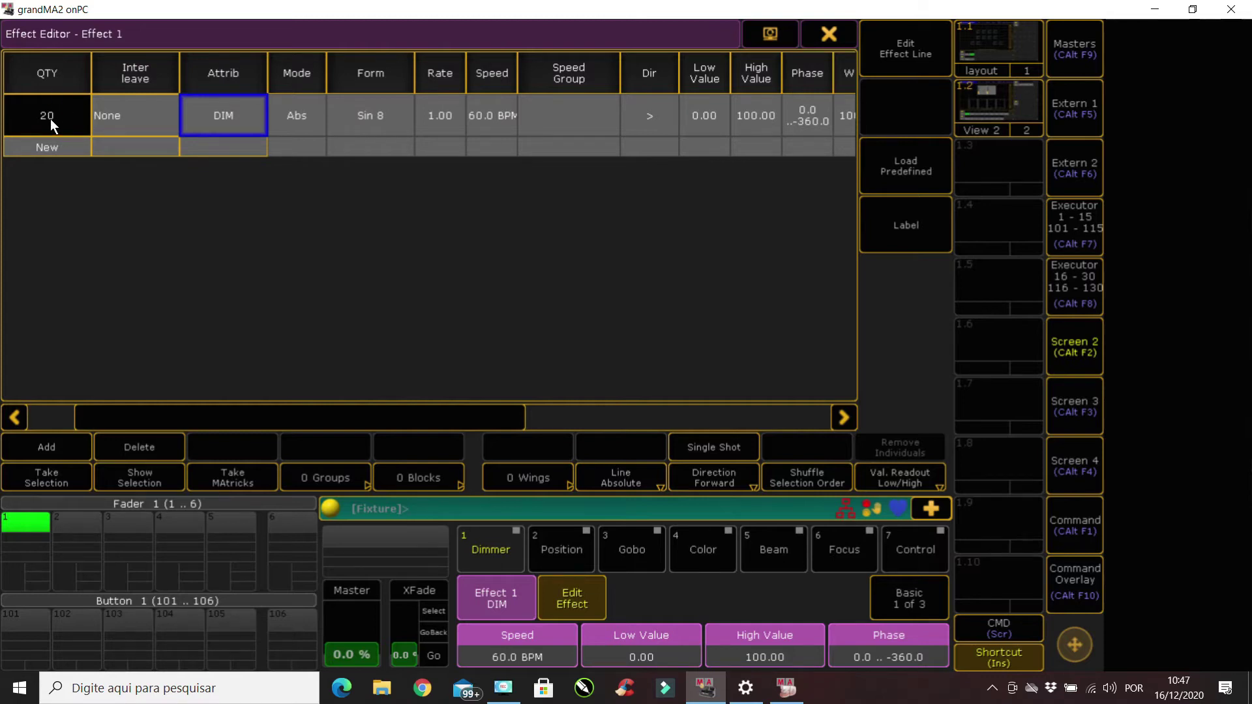
pyautogui.click(828, 34)
# Select fixtures 101 to 112, set Effect 1's interleave to Odd and close the effect editor
pyautogui.moveTo(154, 75); pyautogui.dragTo(510, 115)
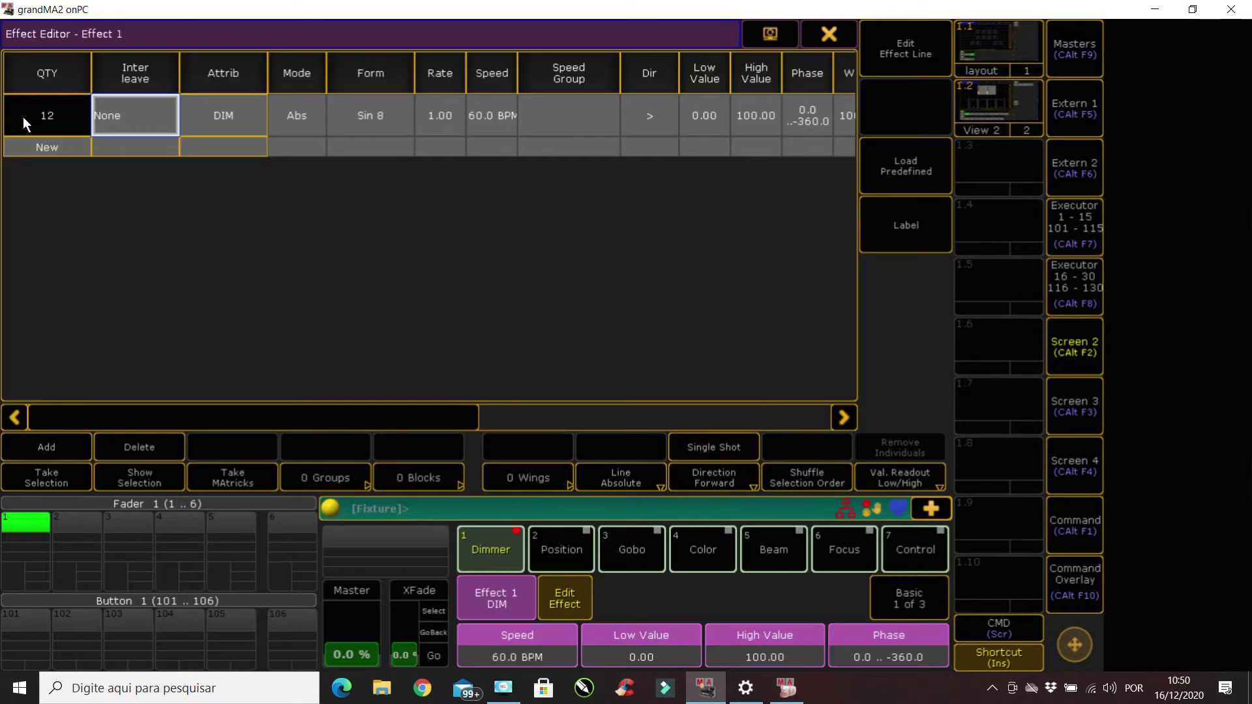
pyautogui.click(143, 118)
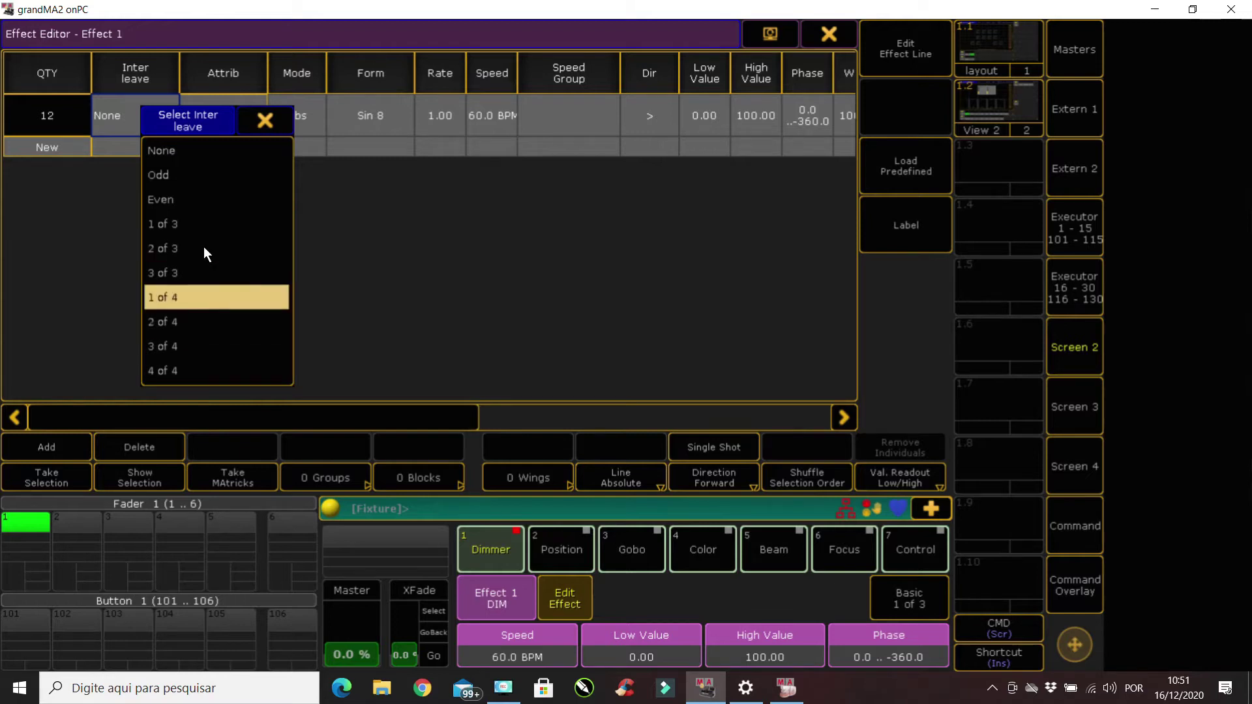
pyautogui.click(151, 178)
pyautogui.click(820, 36)
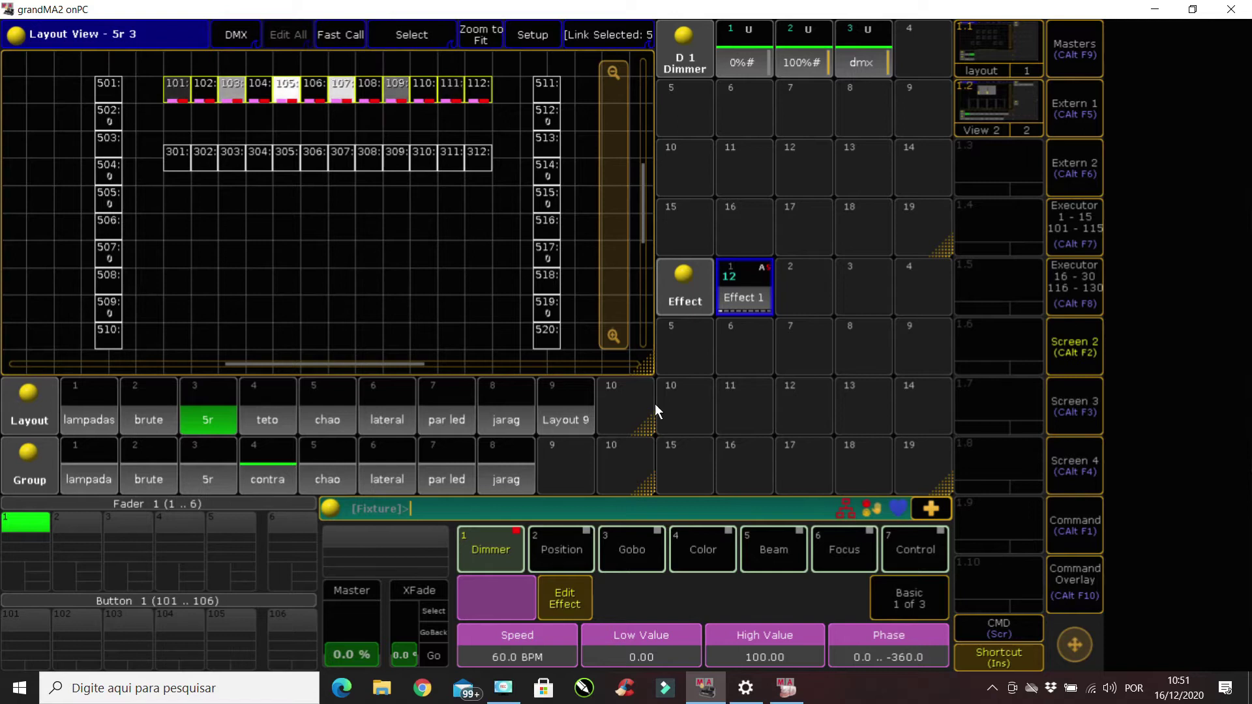
# Change Effect 1's interleave to Even, close the effect editor and run the effect again
pyautogui.click(741, 295)
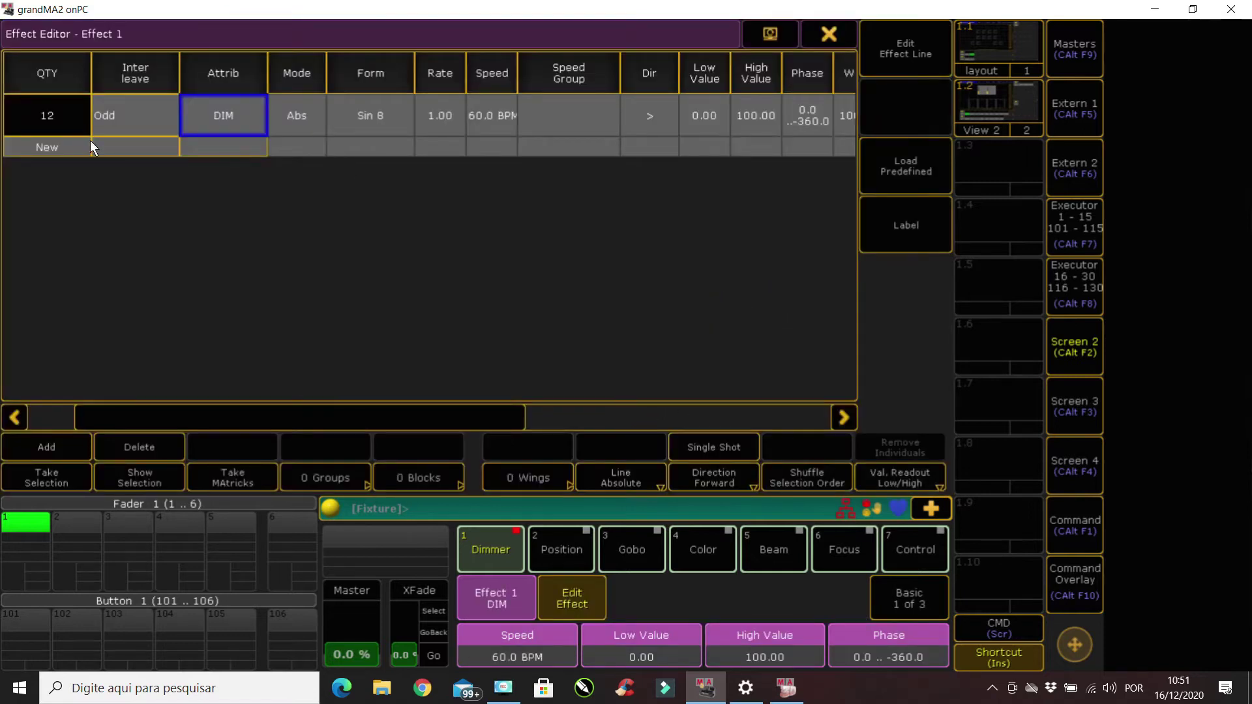
pyautogui.click(123, 122)
pyautogui.click(178, 218)
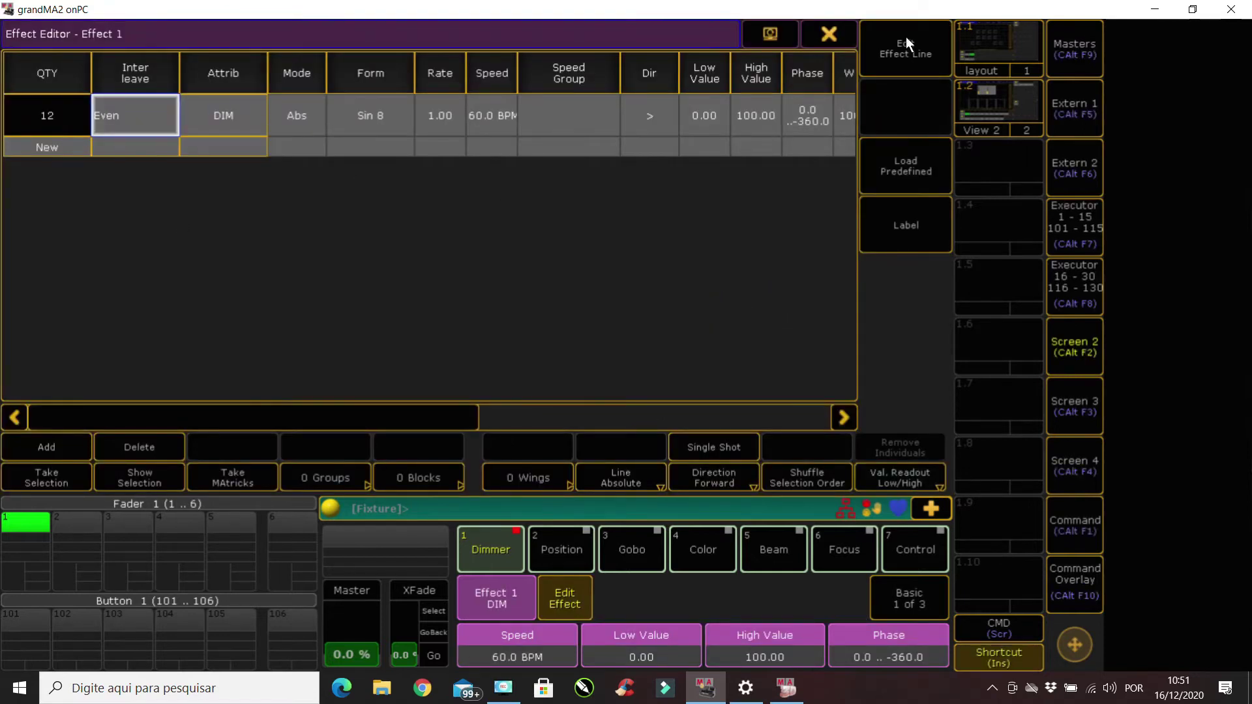
pyautogui.click(826, 36)
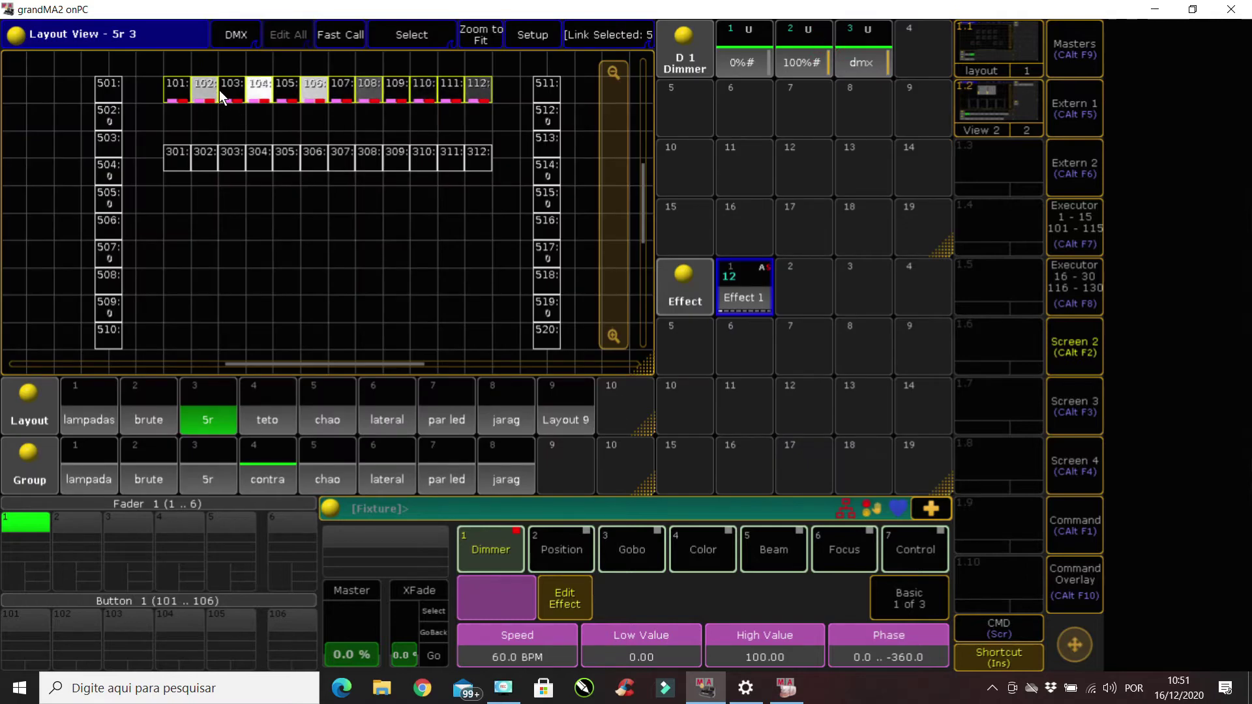
pyautogui.click(754, 299)
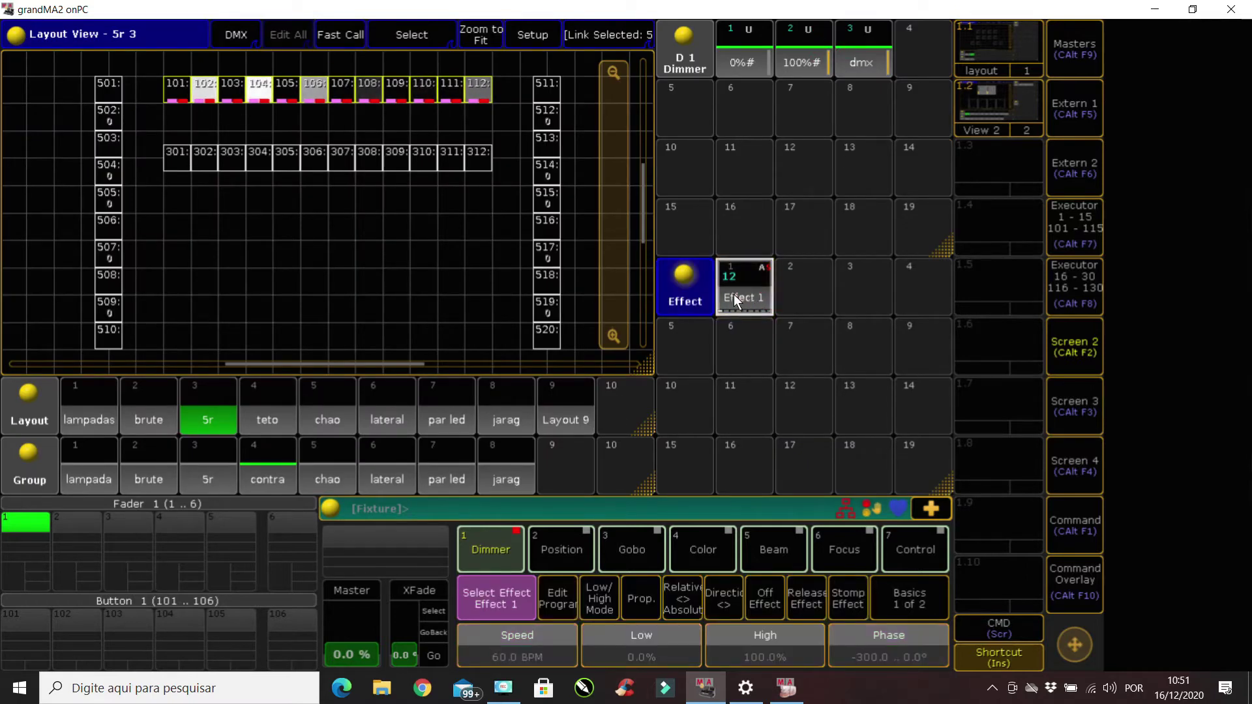
# Set Effect 1's interleave to 1 of 3, leaving the Dim attribute as is, and close the effect editor
pyautogui.click(734, 295)
pyautogui.click(235, 133)
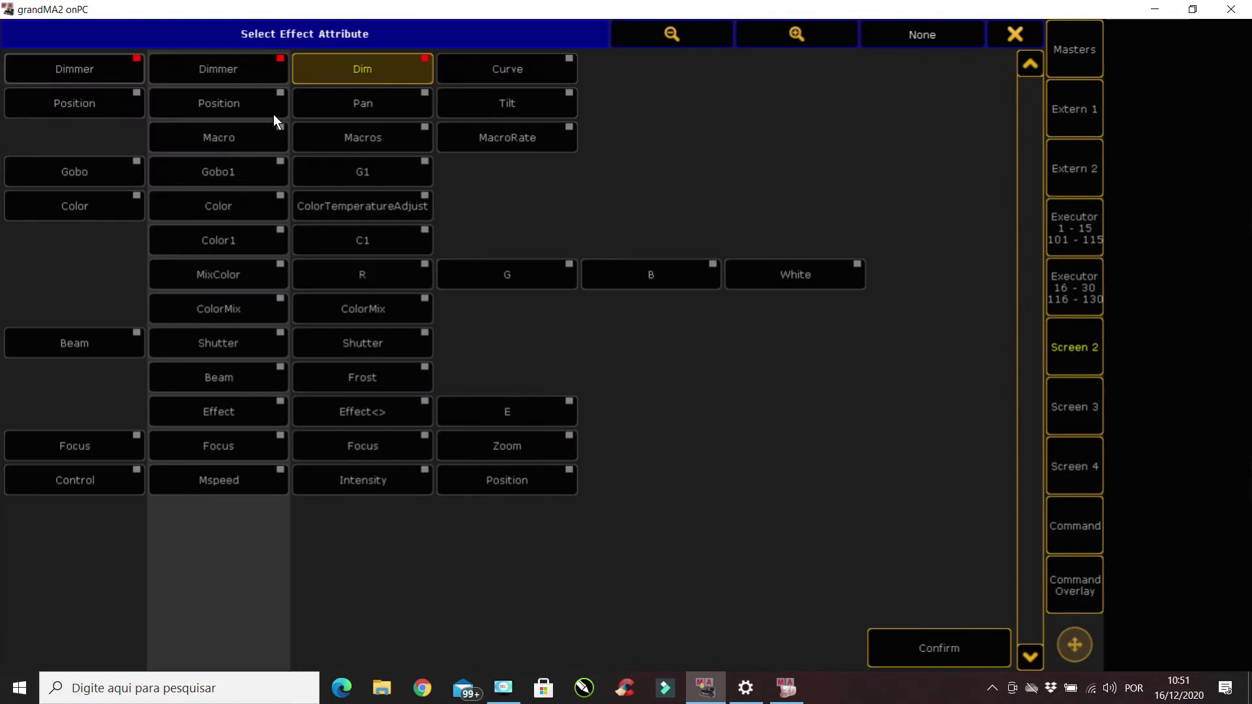
pyautogui.click(1007, 31)
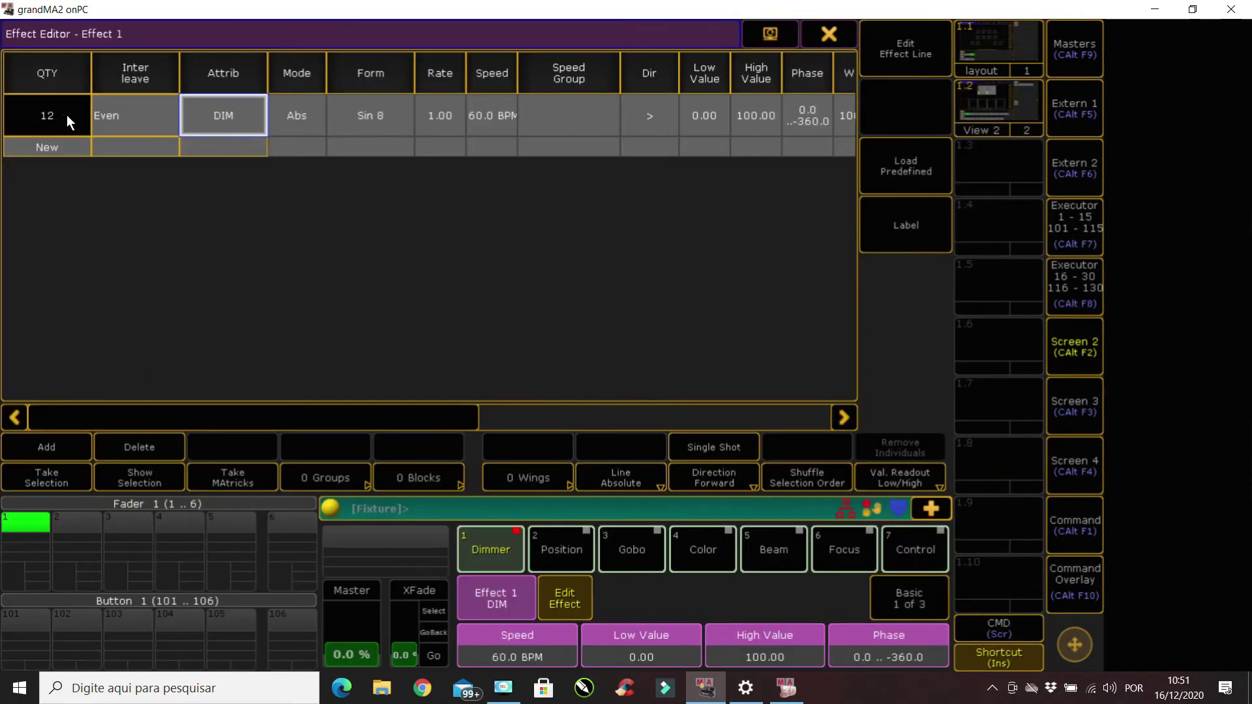
pyautogui.click(119, 111)
pyautogui.click(152, 220)
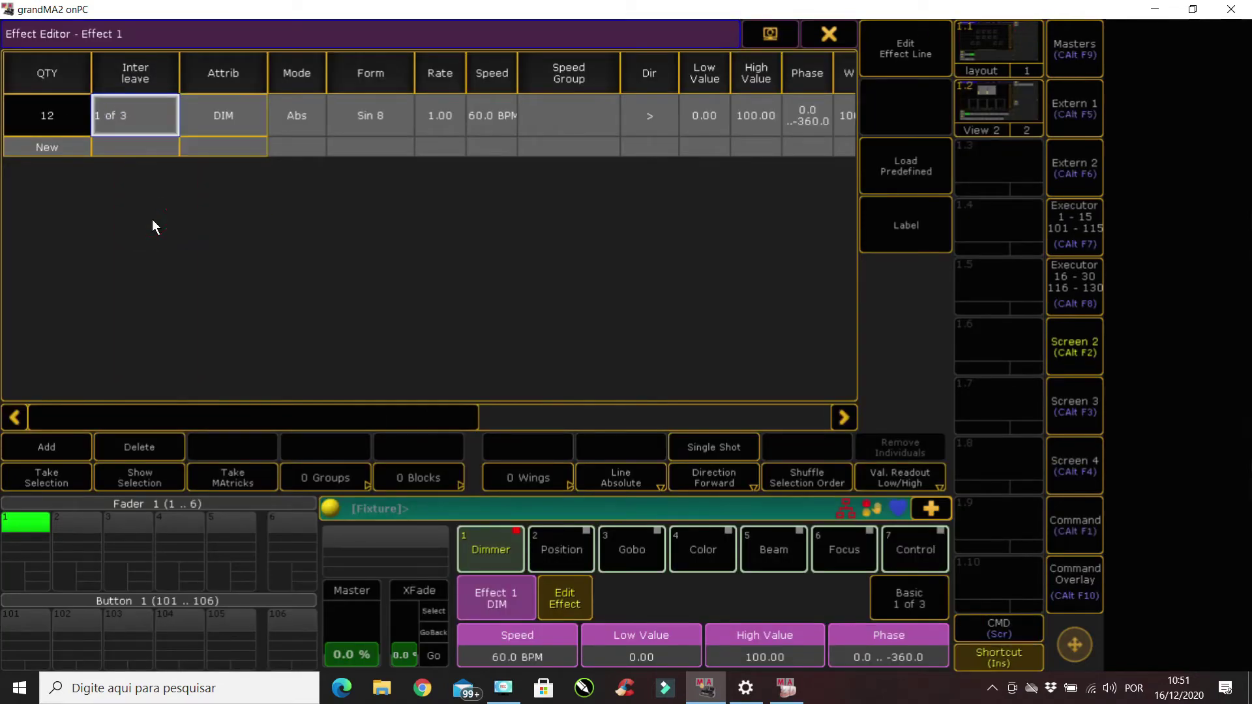
pyautogui.click(828, 33)
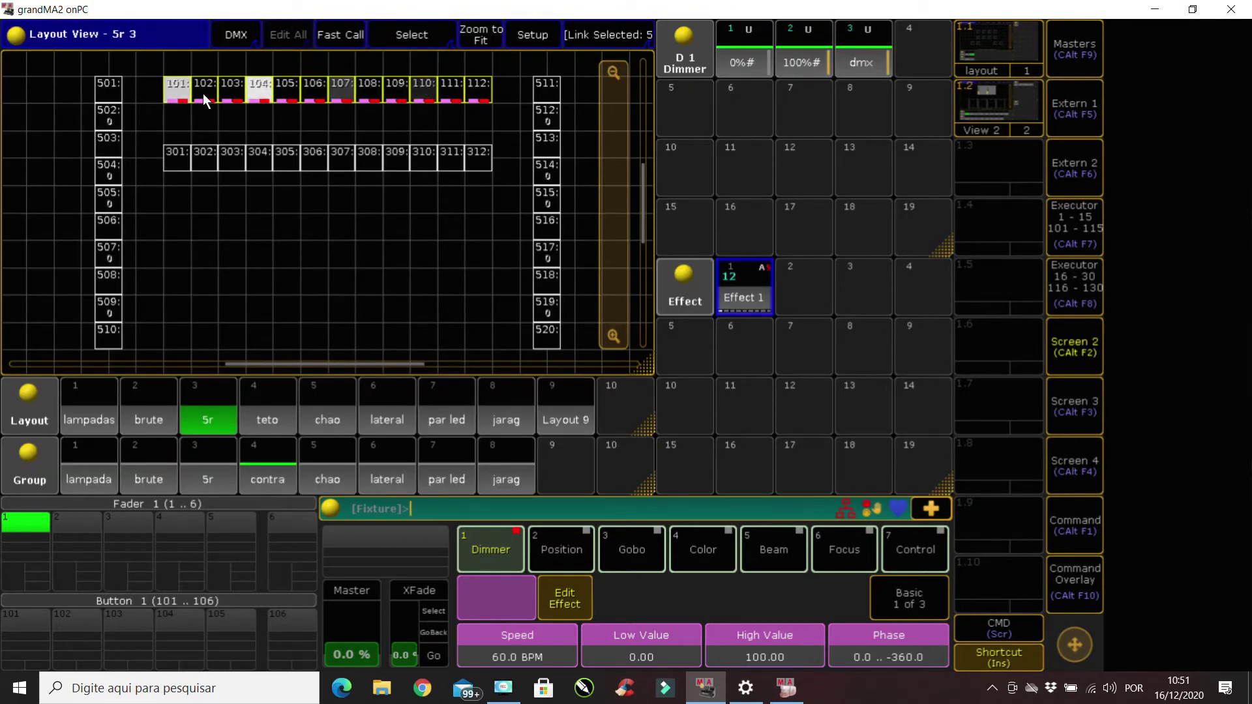
# Set Effect 1's interleave to 2 of 3 and return to the layout view
pyautogui.click(725, 292)
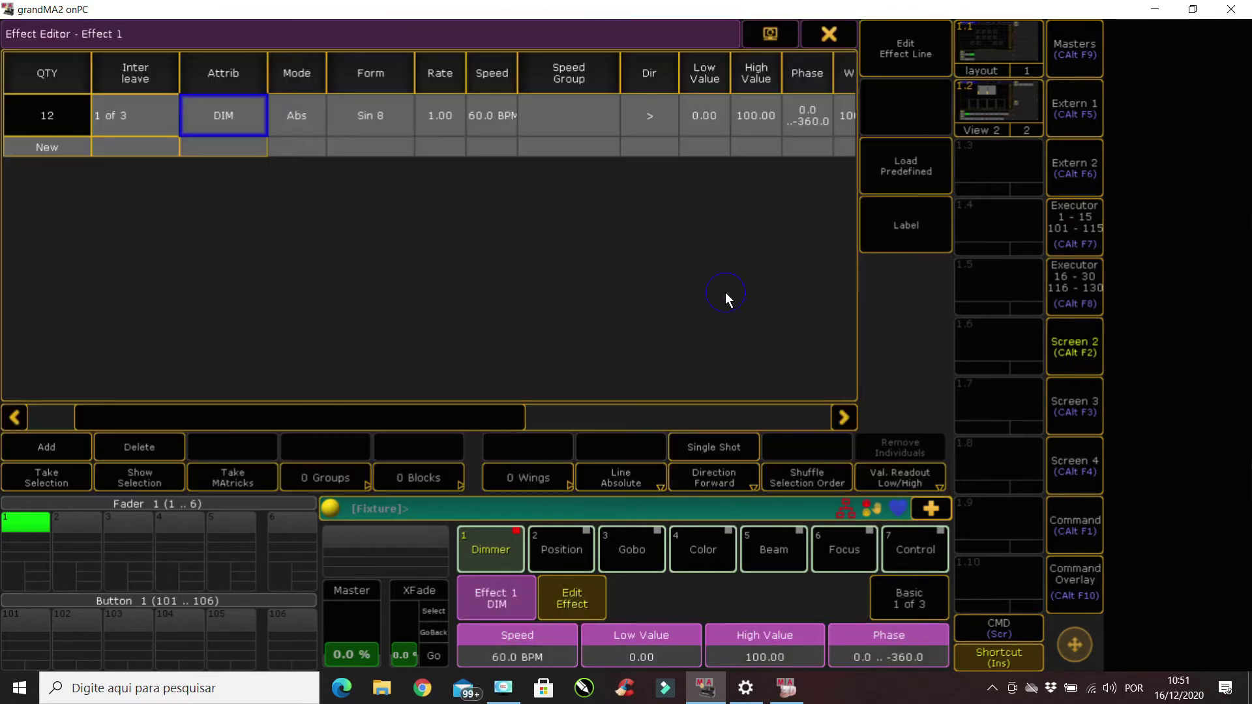
pyautogui.click(112, 116)
pyautogui.click(171, 256)
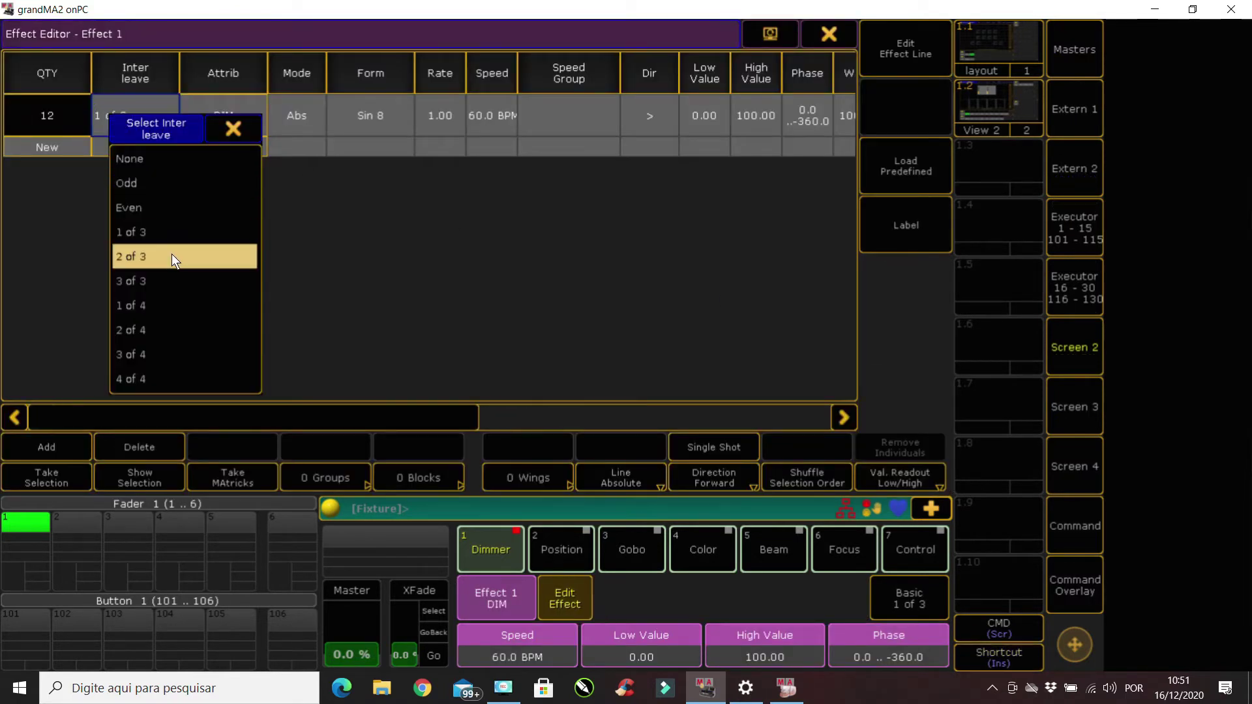
pyautogui.click(832, 34)
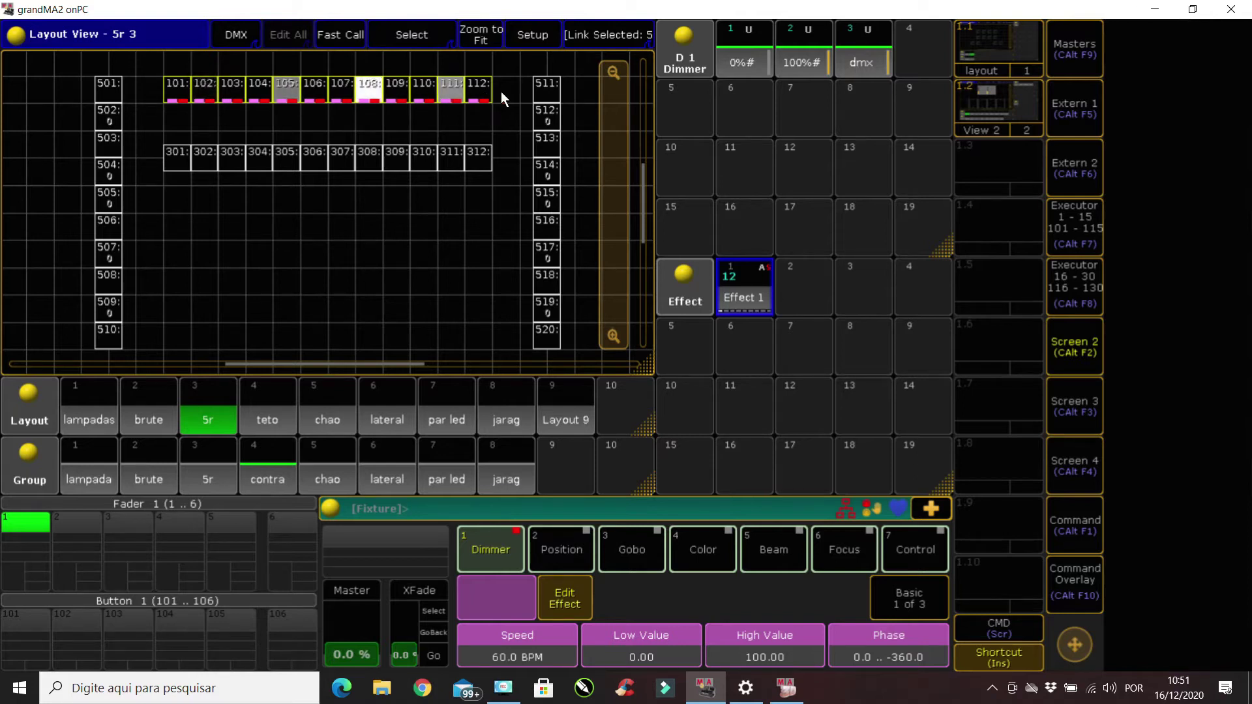
# Reopen Effect 1 in the effect editor and reset its interleave to None
pyautogui.click(758, 300)
pyautogui.click(124, 122)
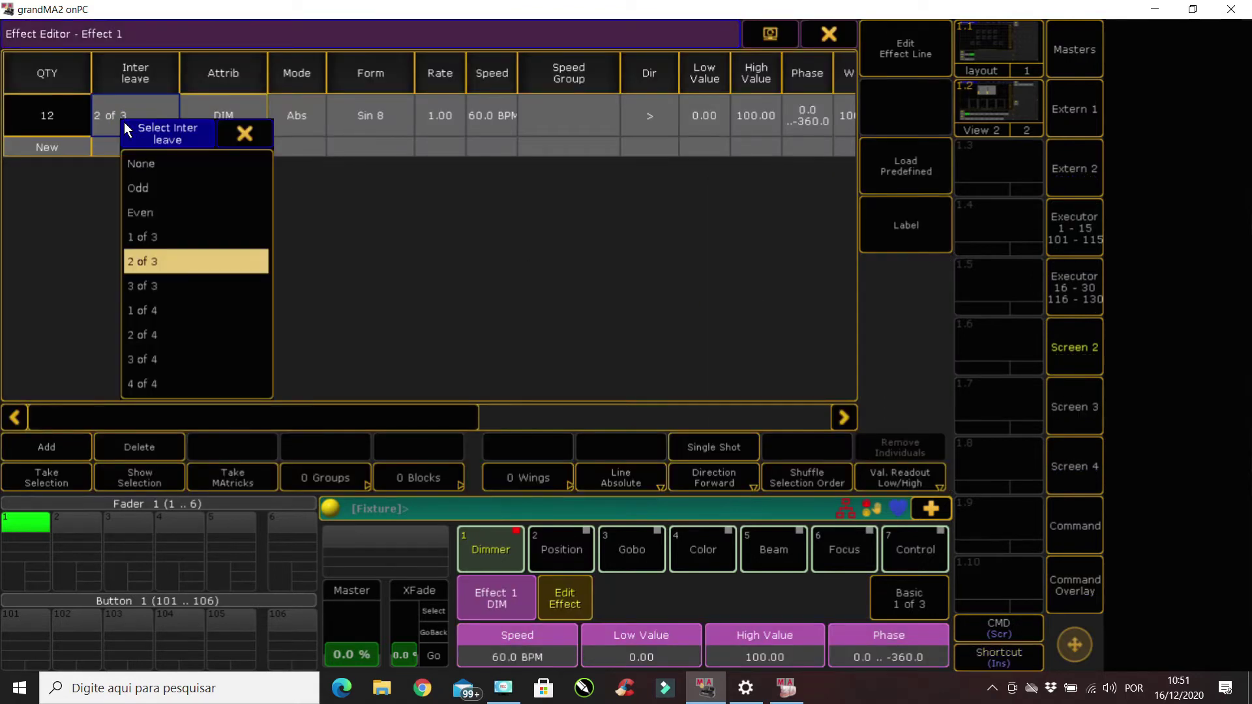
pyautogui.click(147, 164)
pyautogui.press('Insert')
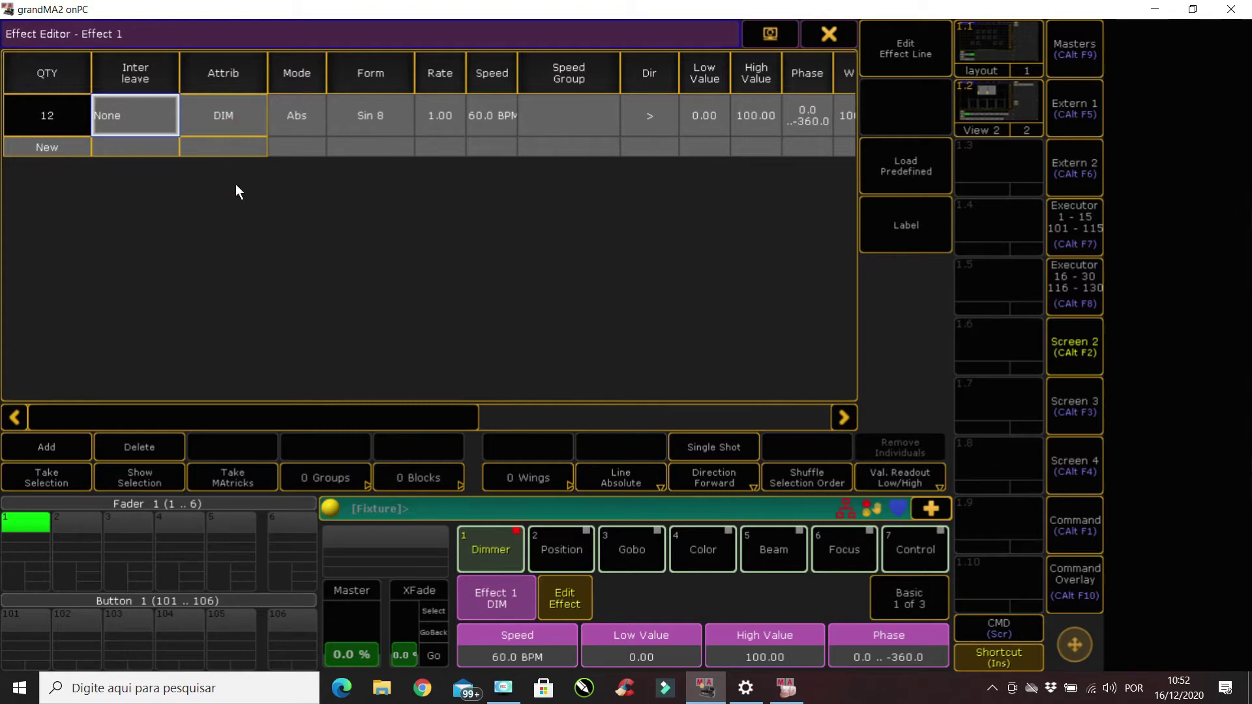
# Change the attribute of Effect 1's line to Color1 and confirm the choice
pyautogui.click(228, 125)
pyautogui.click(229, 121)
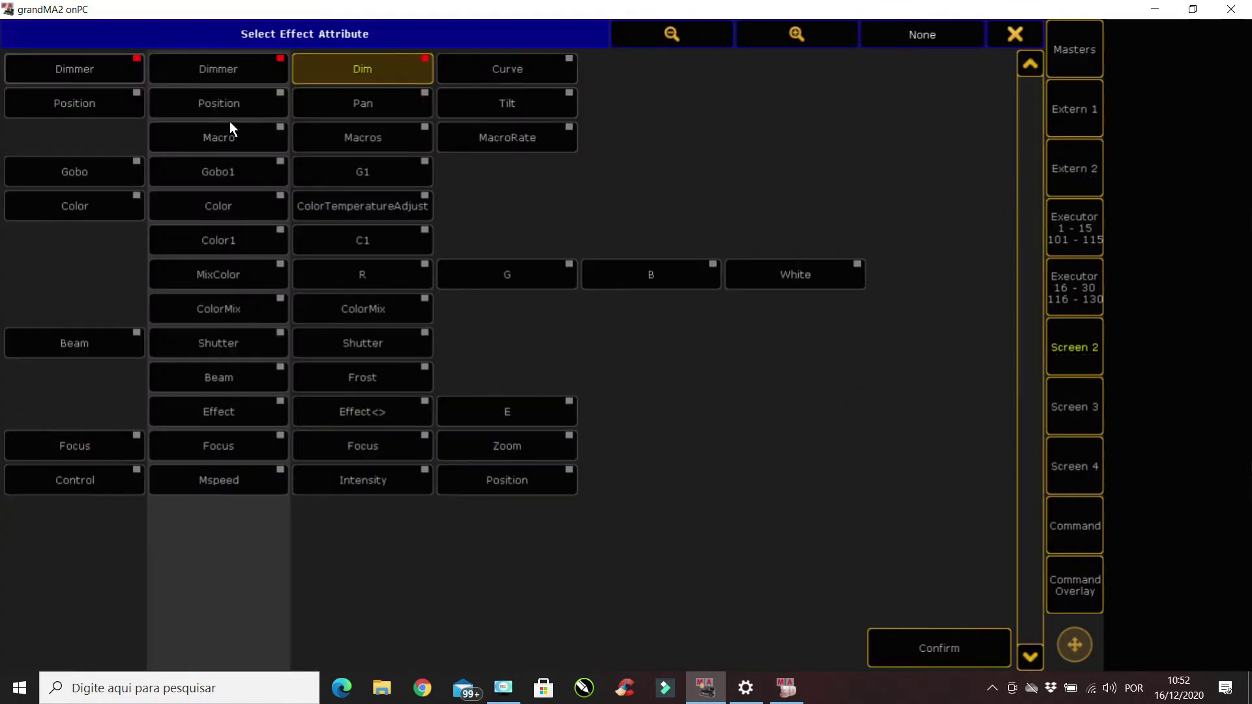
pyautogui.click(399, 242)
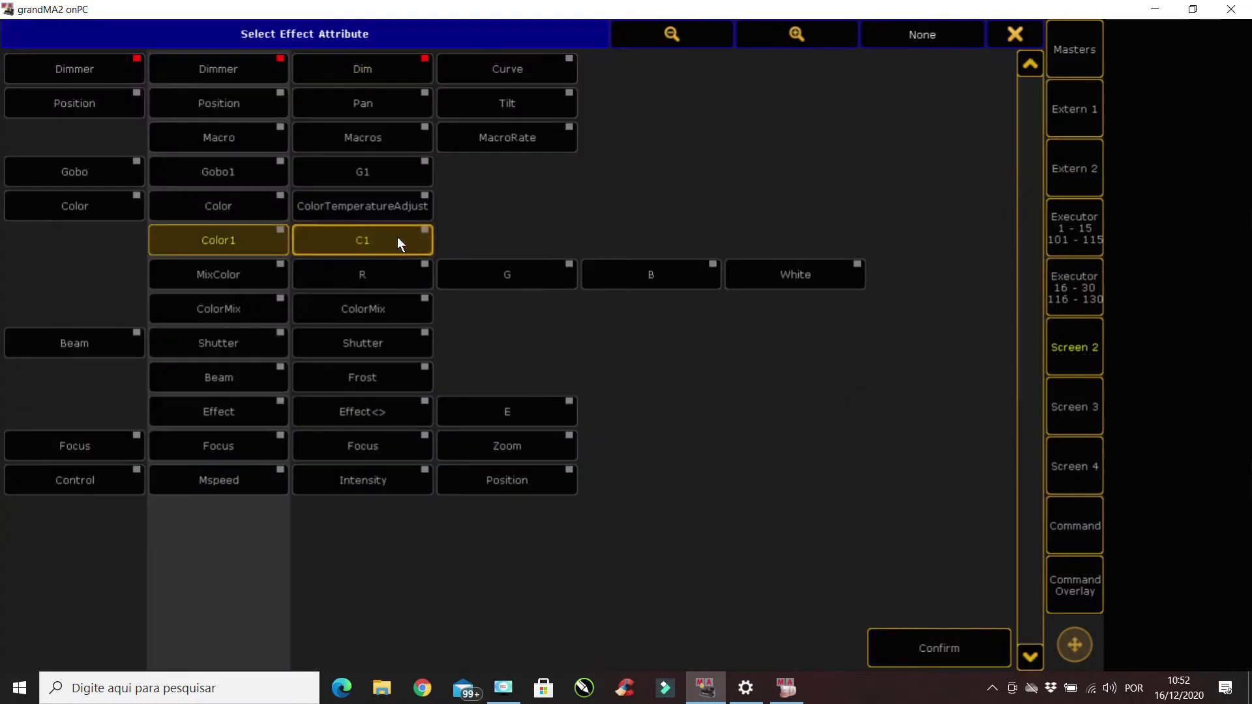
pyautogui.click(937, 649)
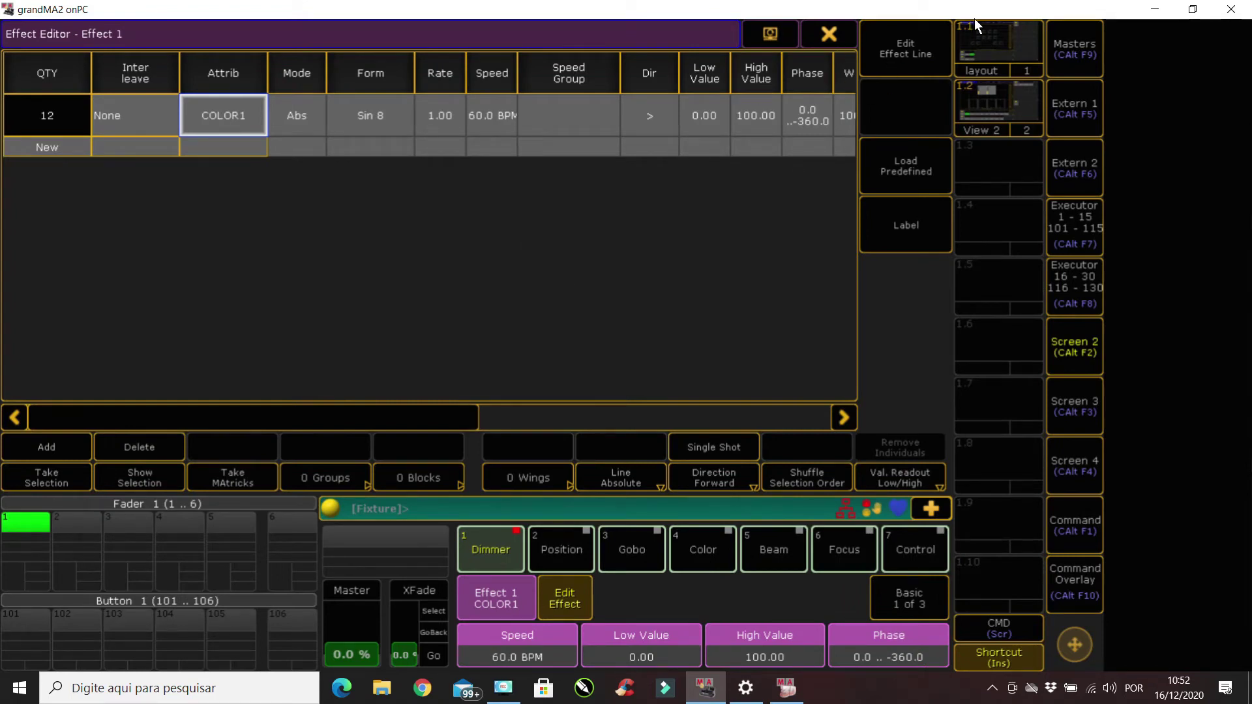
# Change the attribute of Effect 1's line back to Dim
pyautogui.click(236, 112)
pyautogui.click(382, 60)
pyautogui.click(943, 636)
pyautogui.click(318, 115)
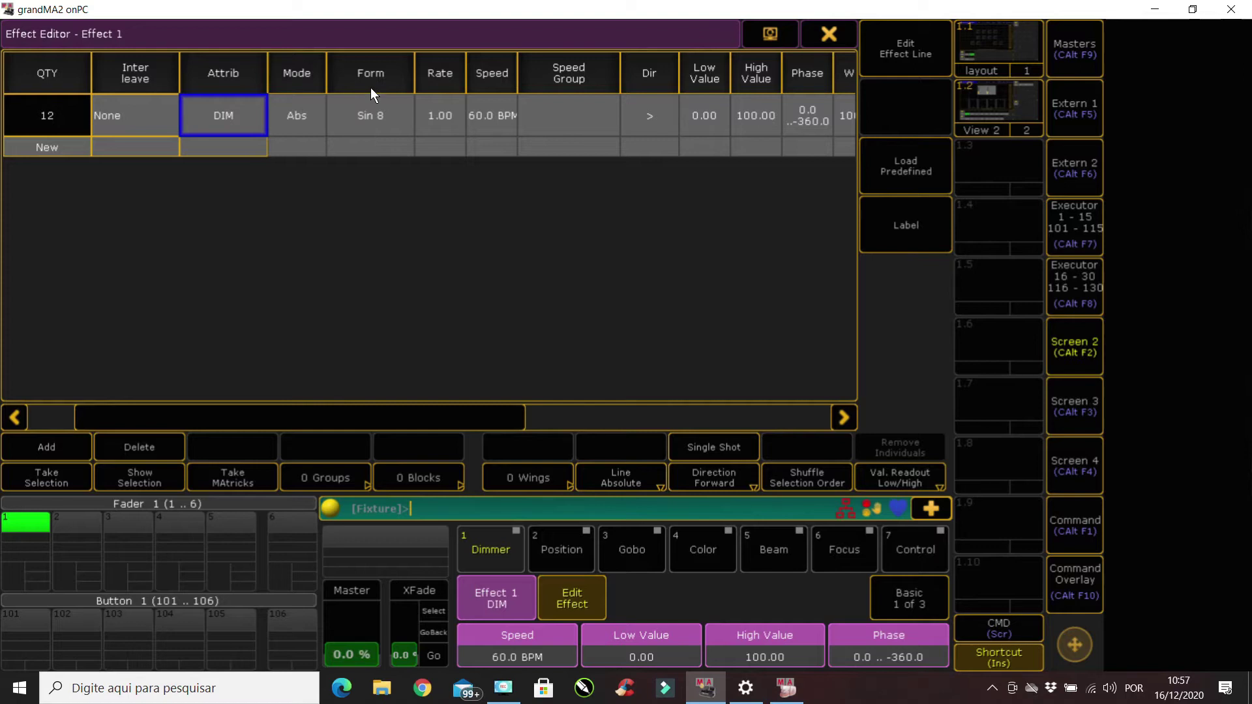
# Set the form of Effect 1's line to Chase 5 and close the effect editor
pyautogui.click(386, 130)
pyautogui.click(385, 130)
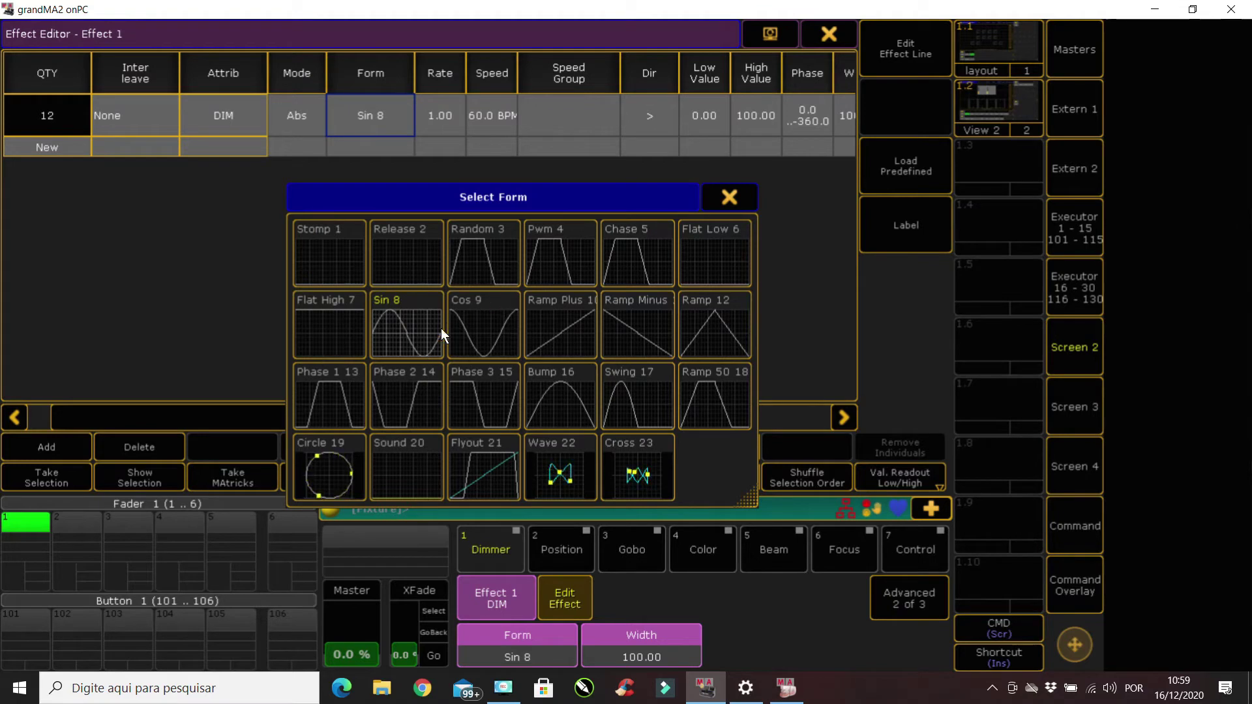
pyautogui.click(629, 263)
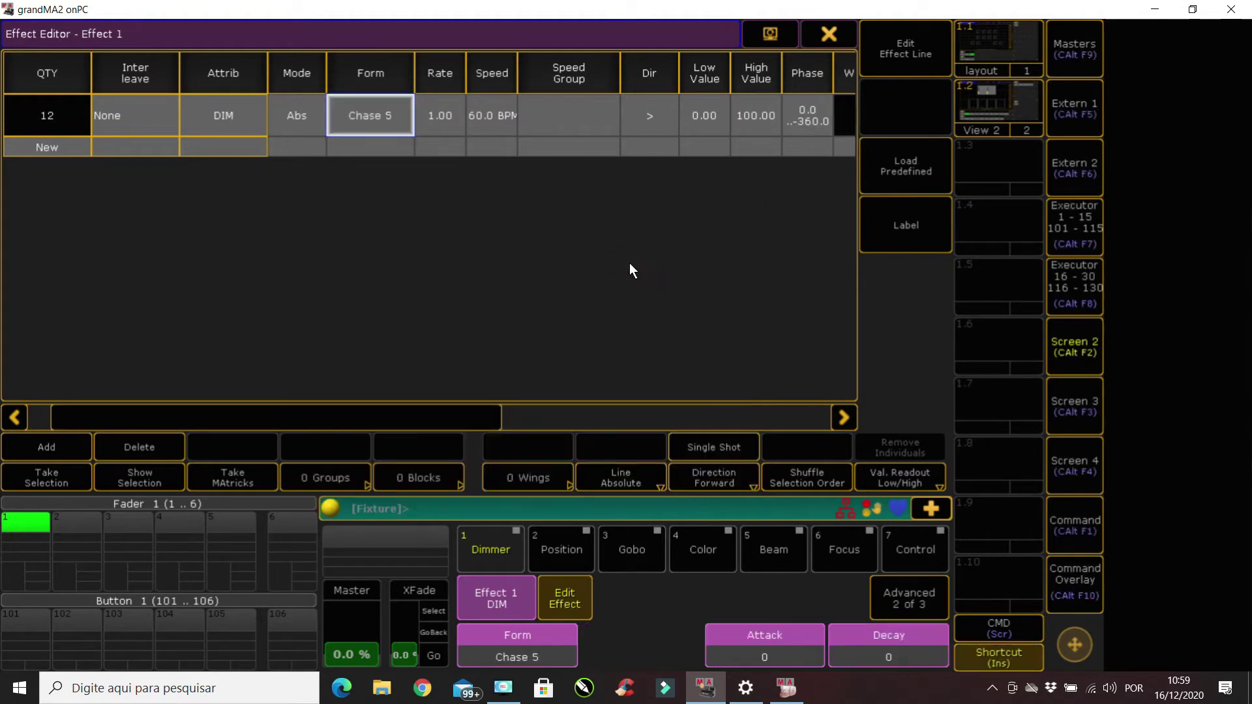
pyautogui.click(826, 33)
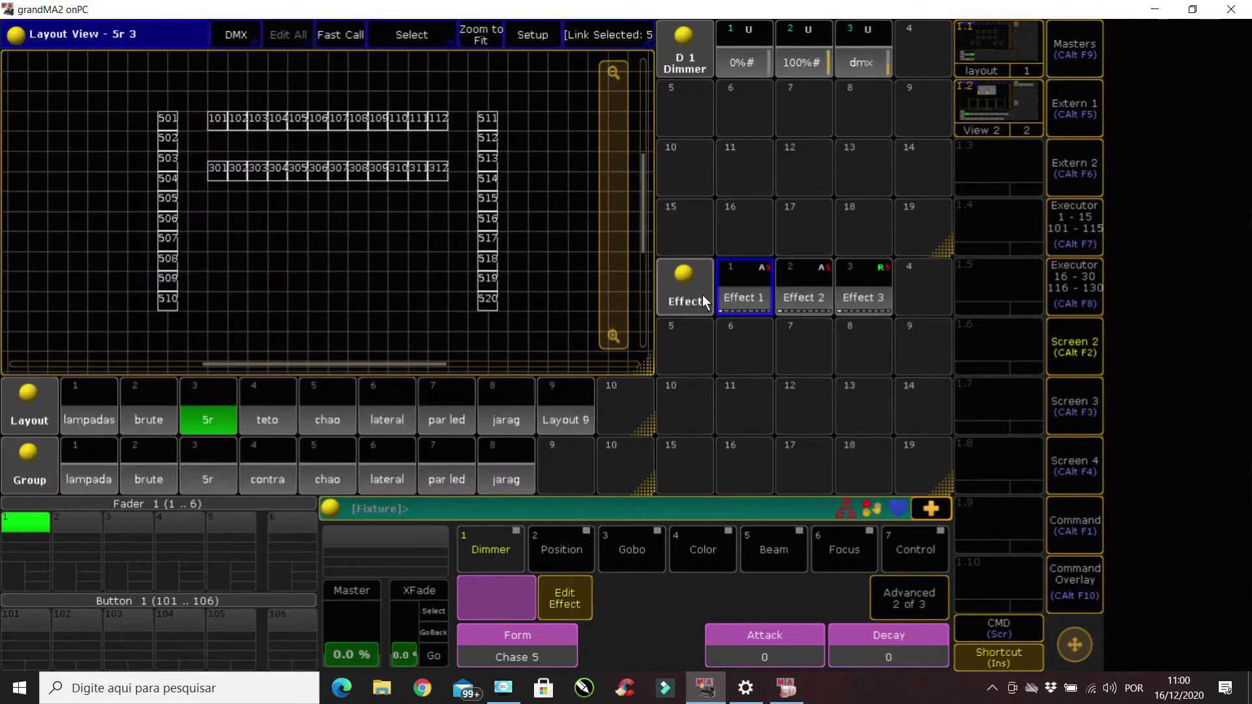
# Run Effect 1 on fixtures 101 to 112, and switch its line's mode to Rel and back to Abs in the effect editor
pyautogui.click(742, 299)
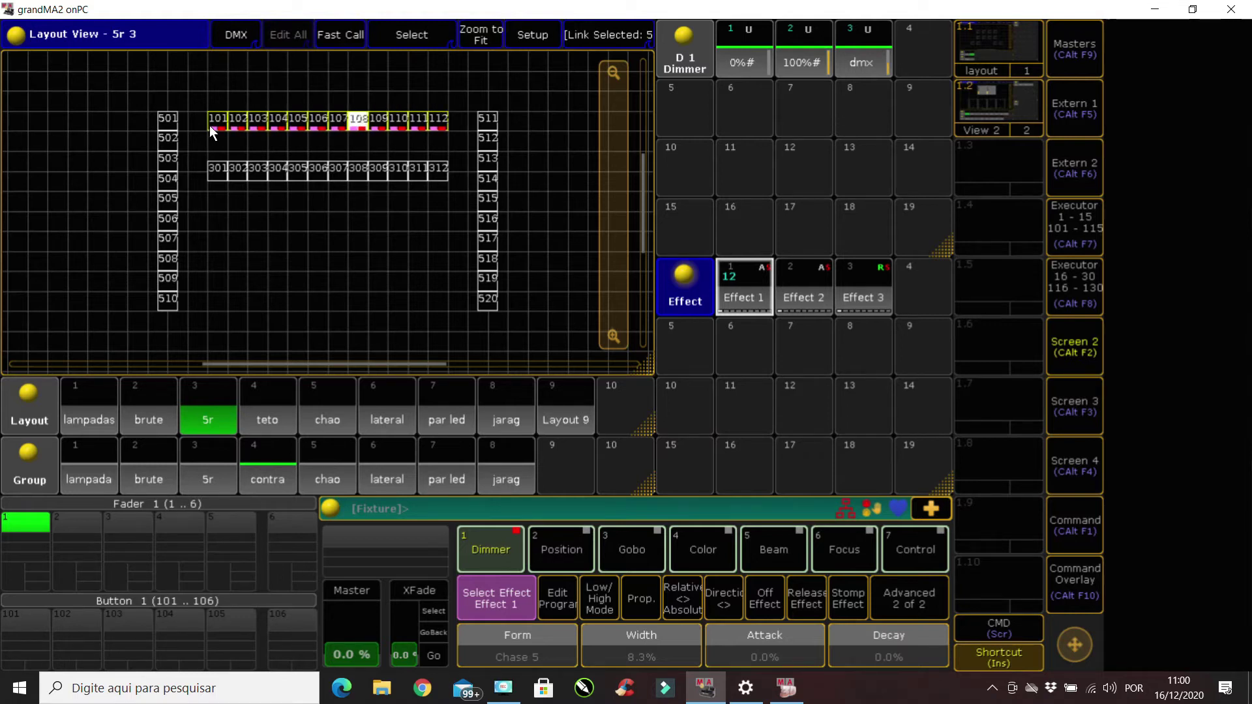
pyautogui.rightClick(741, 287)
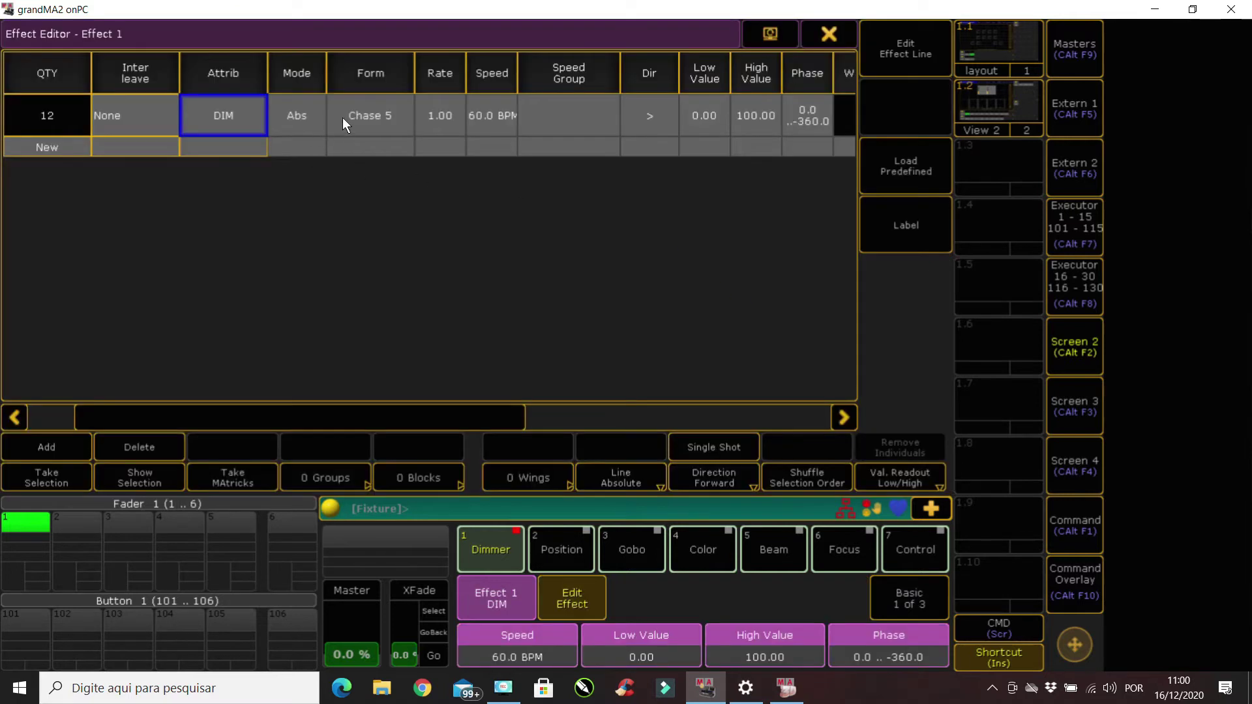
pyautogui.click(295, 116)
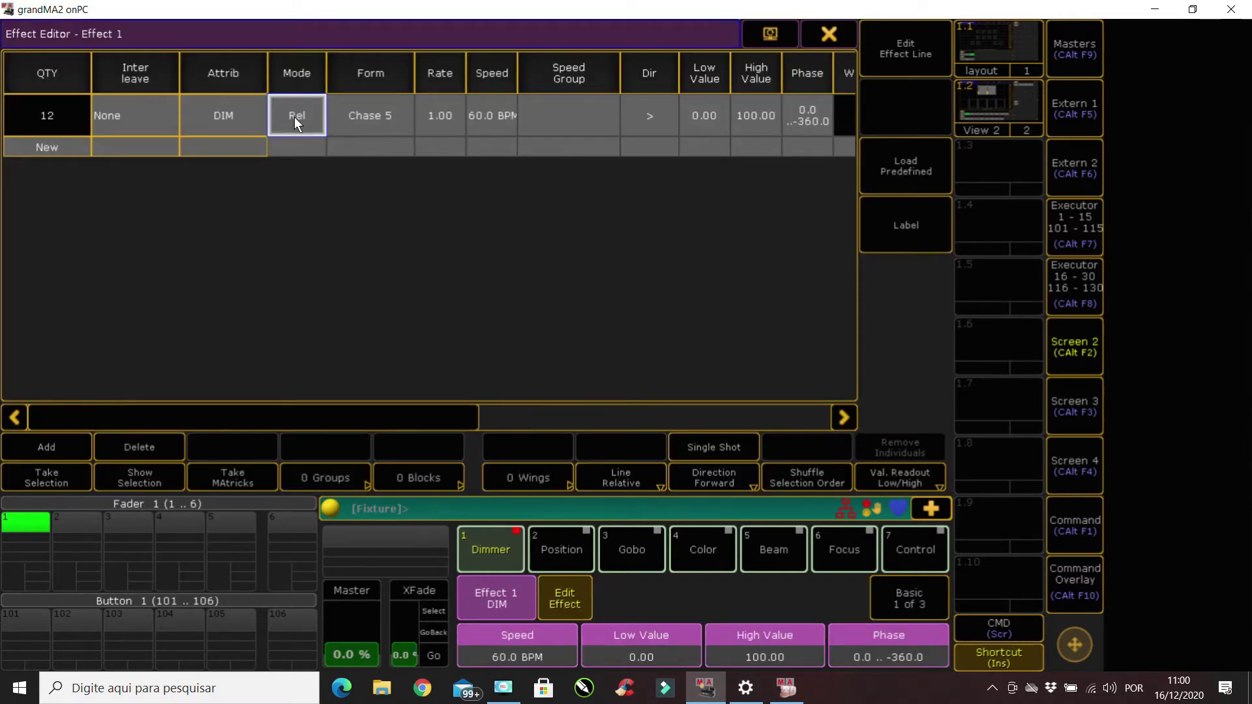
pyautogui.click(314, 116)
# Set Effect 1's form to Sin 8 and return to the layout view
pyautogui.click(385, 120)
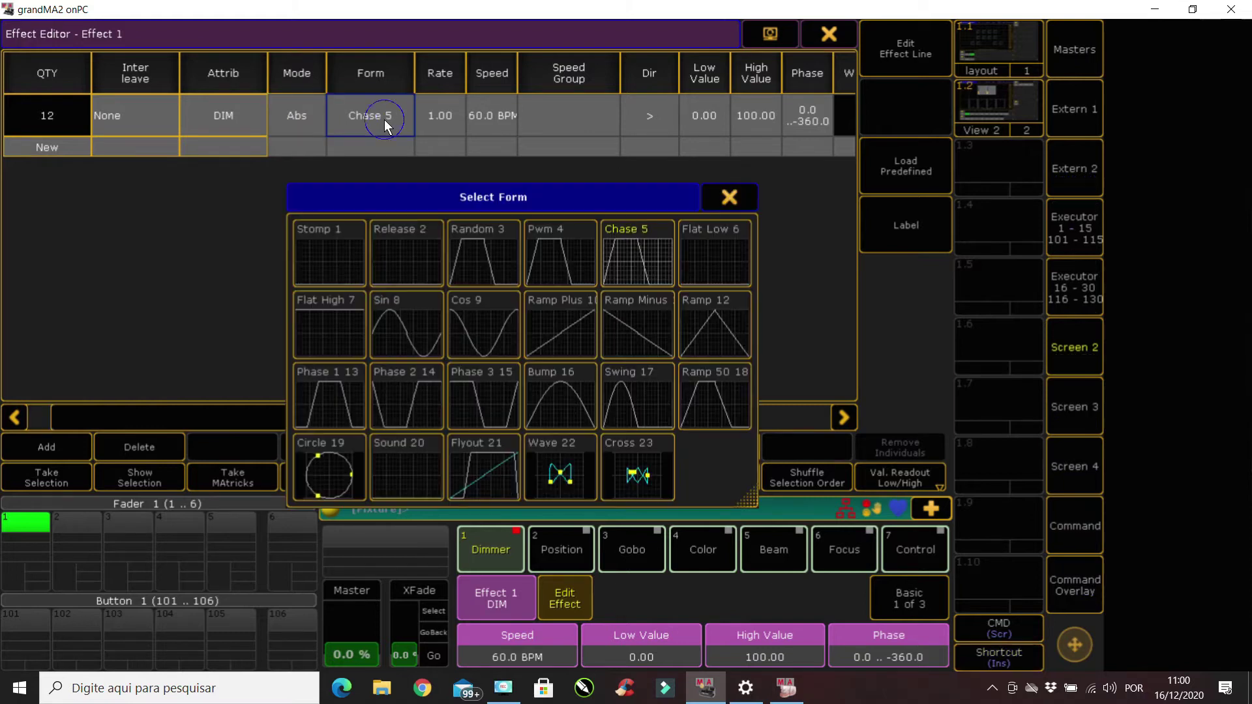
pyautogui.click(394, 305)
pyautogui.click(807, 37)
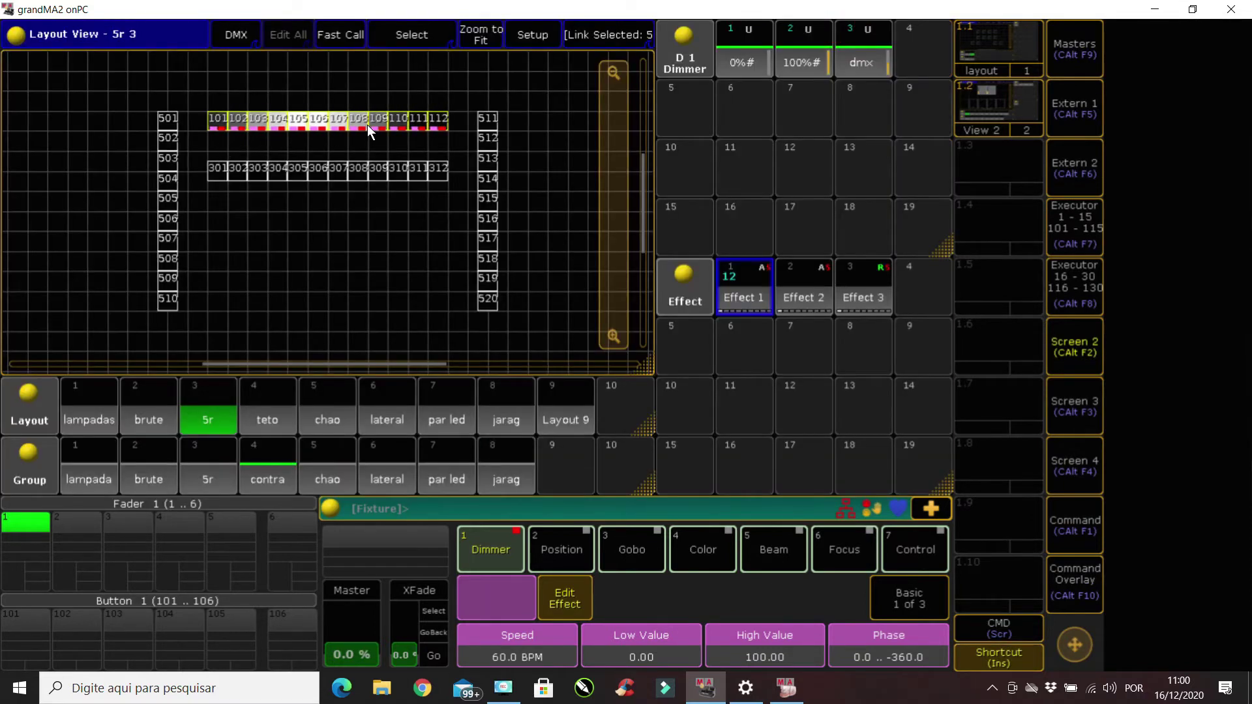
# Reopen Effect 1, switch its form to Chase 5 and return to the layout view
pyautogui.click(735, 298)
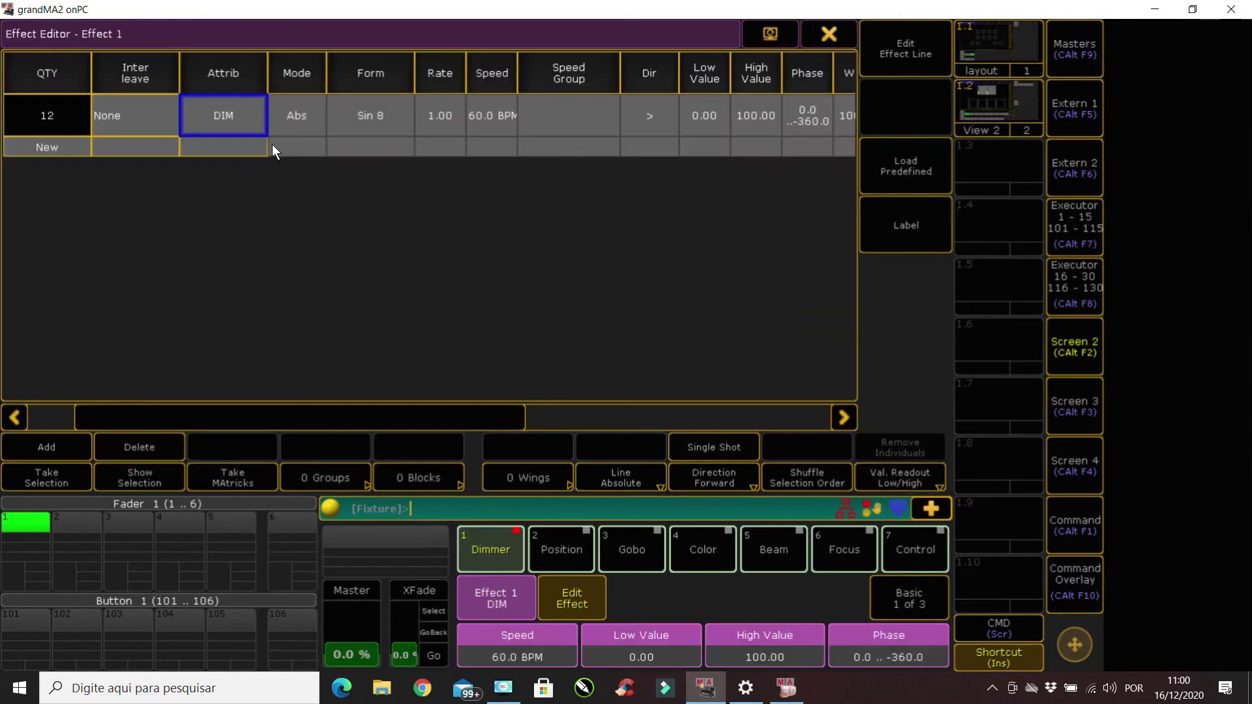
pyautogui.click(366, 116)
pyautogui.click(626, 261)
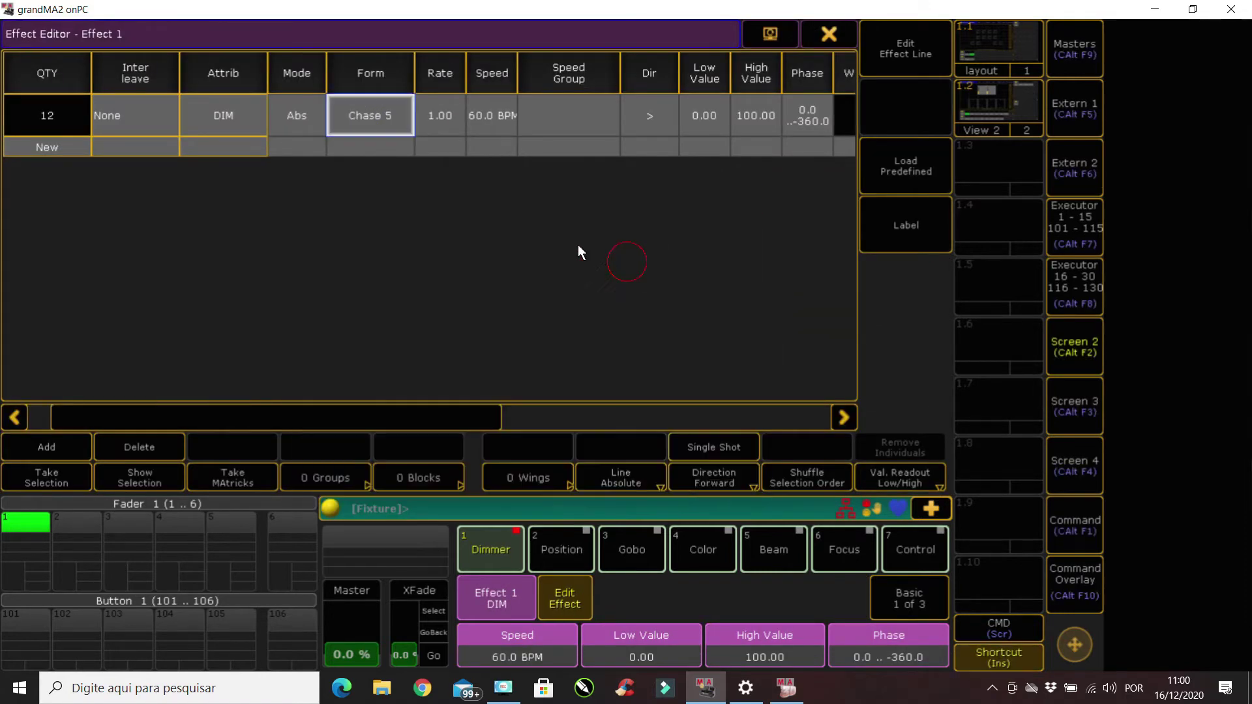
pyautogui.click(834, 33)
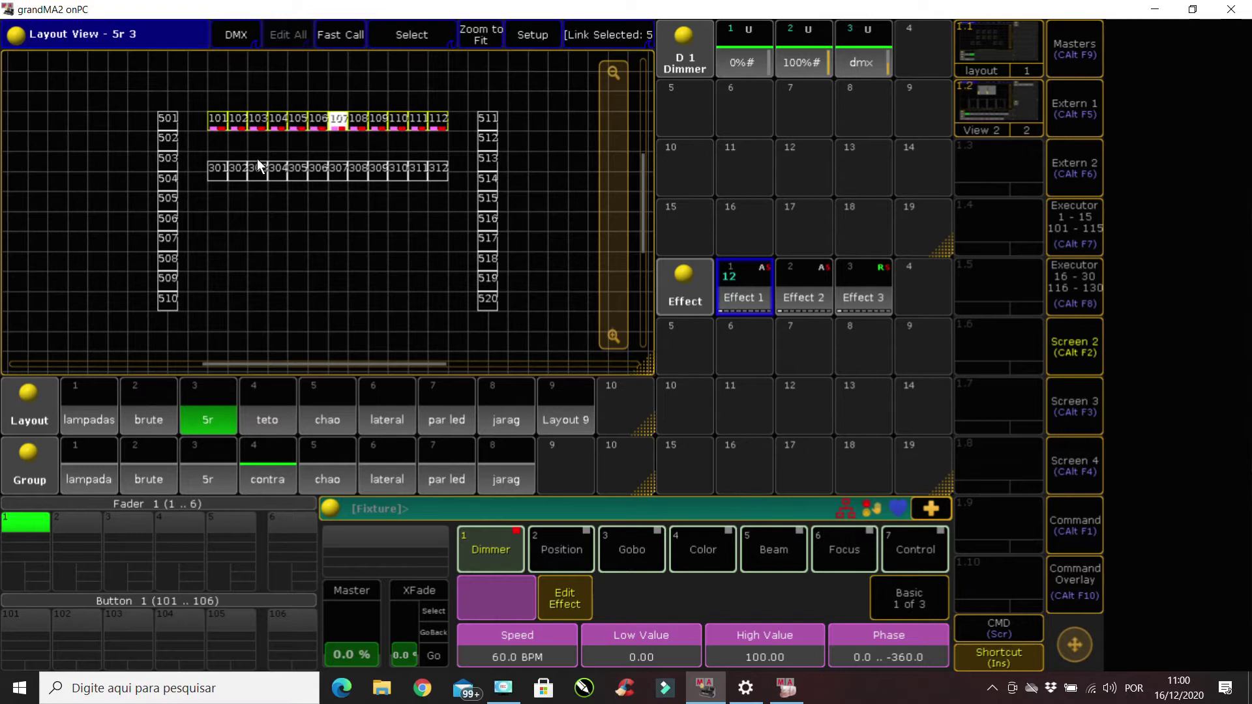
# Reopen Effect 1, switch its form to Pwm 4 and return to the layout view
pyautogui.click(750, 278)
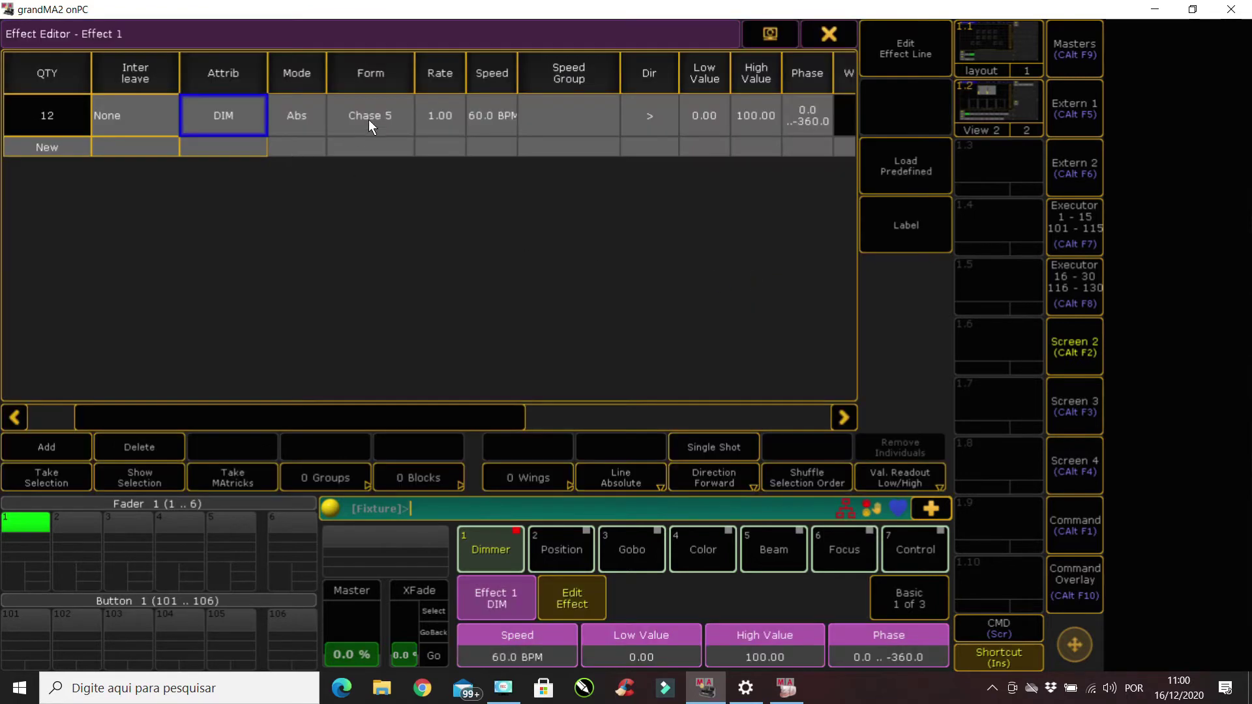
pyautogui.click(369, 119)
pyautogui.click(556, 268)
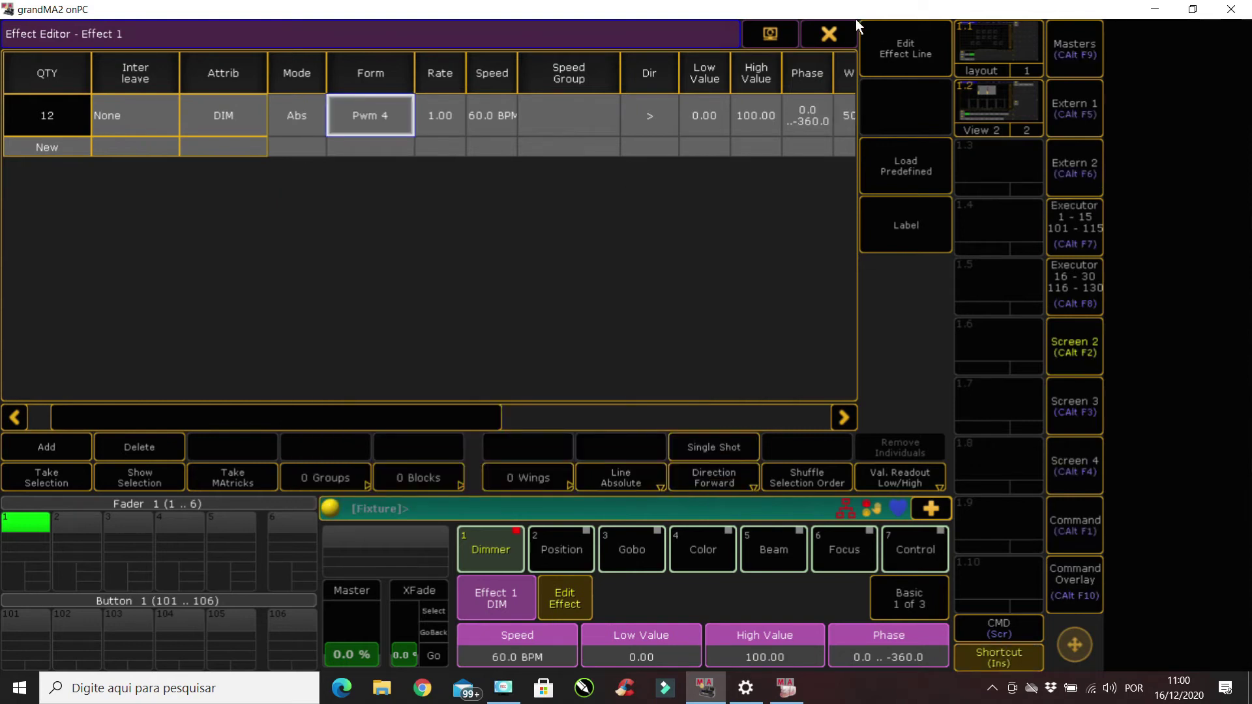
pyautogui.click(838, 32)
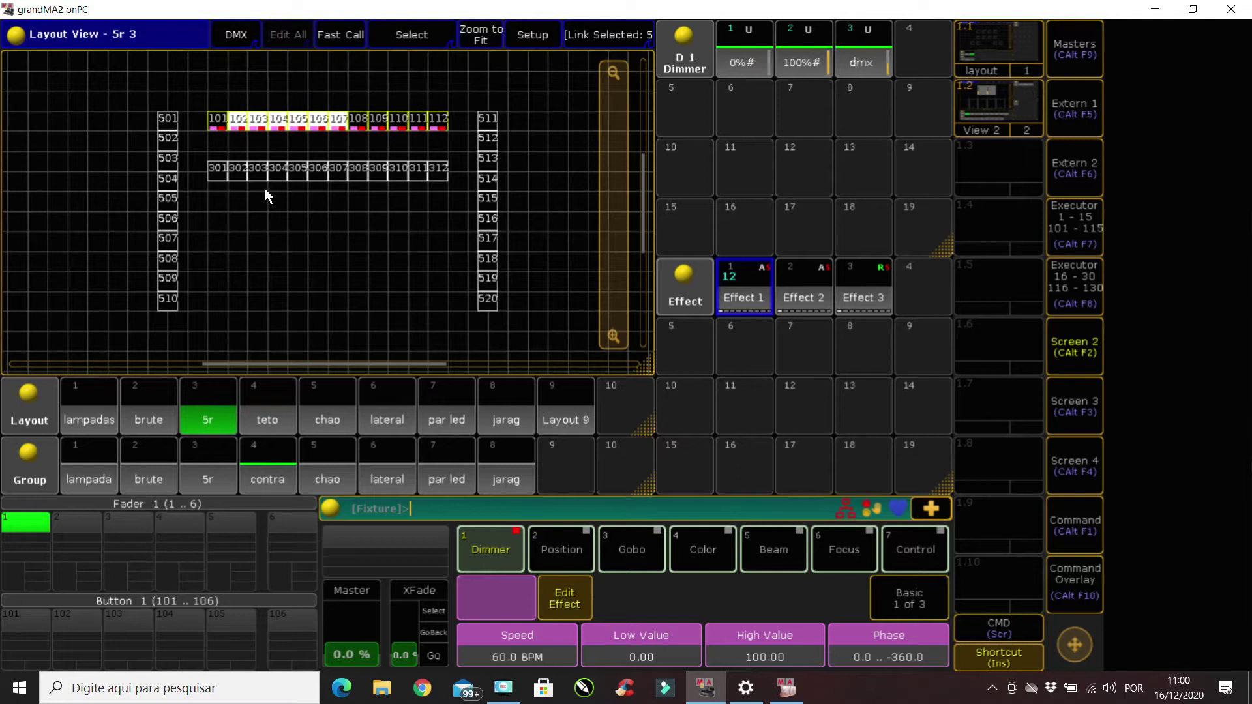
# Reopen Effect 1, switch its form to Ramp Plus 10 and return to the layout view
pyautogui.click(753, 287)
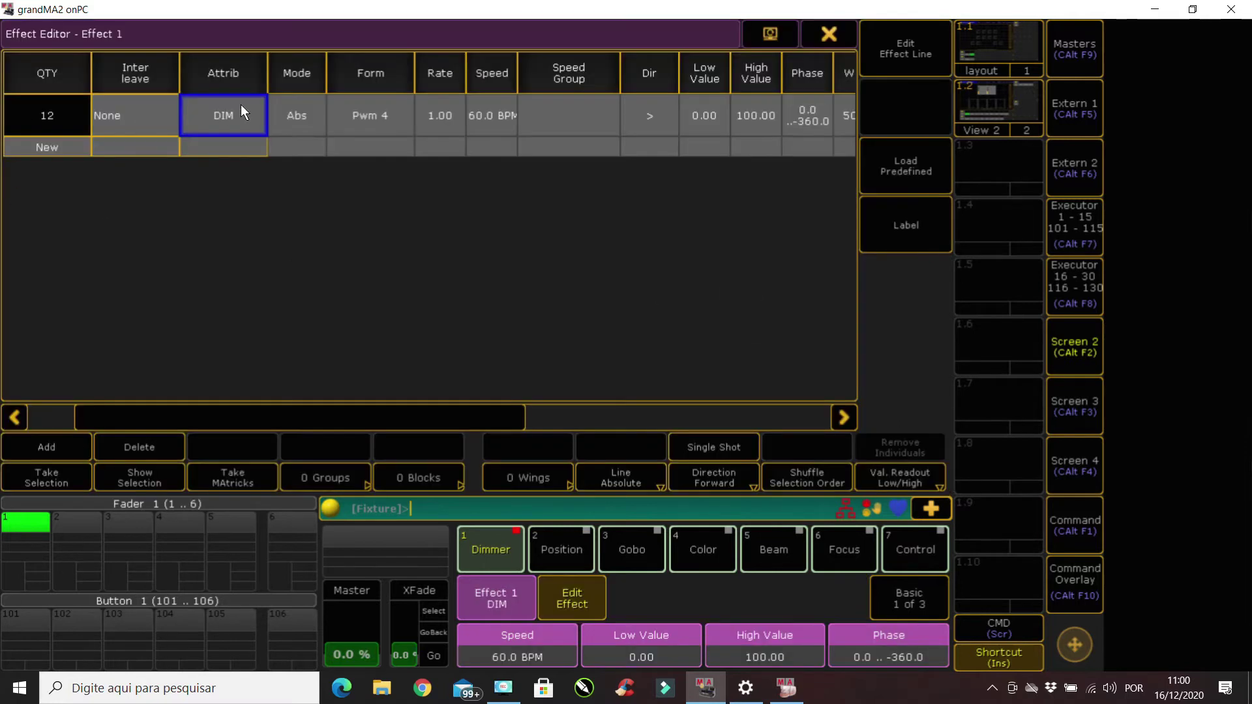
pyautogui.click(366, 115)
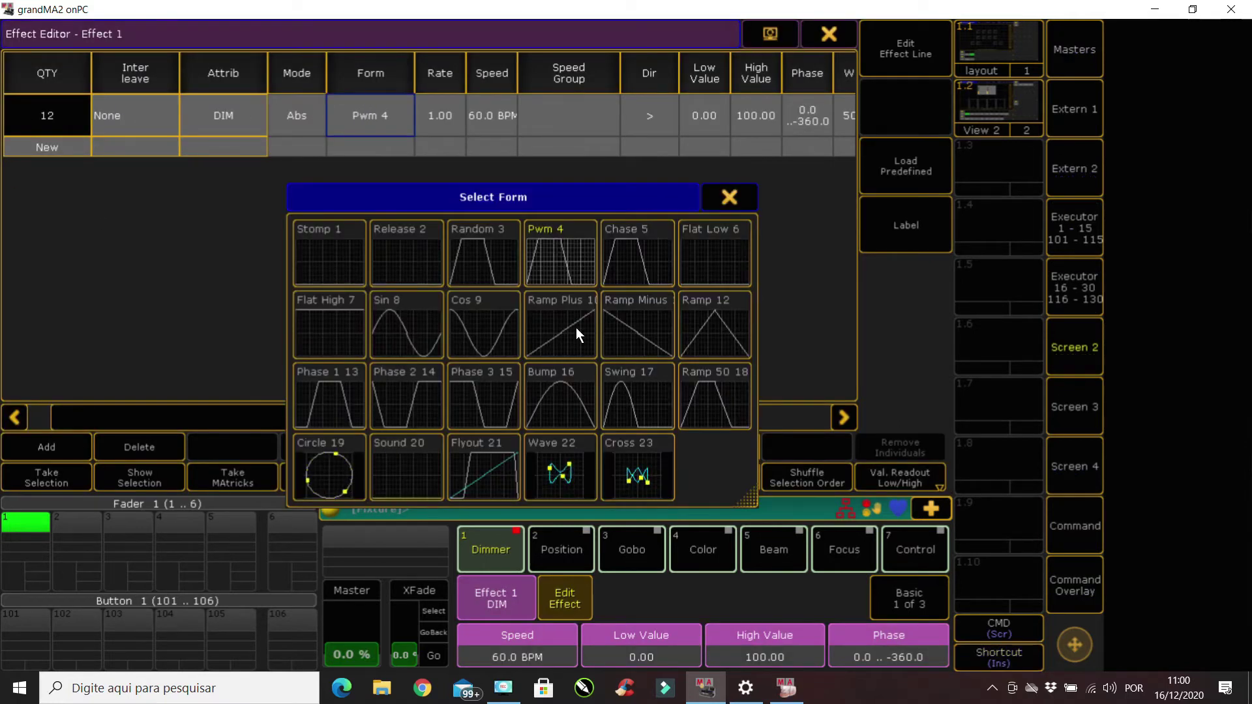
pyautogui.click(576, 328)
pyautogui.click(837, 29)
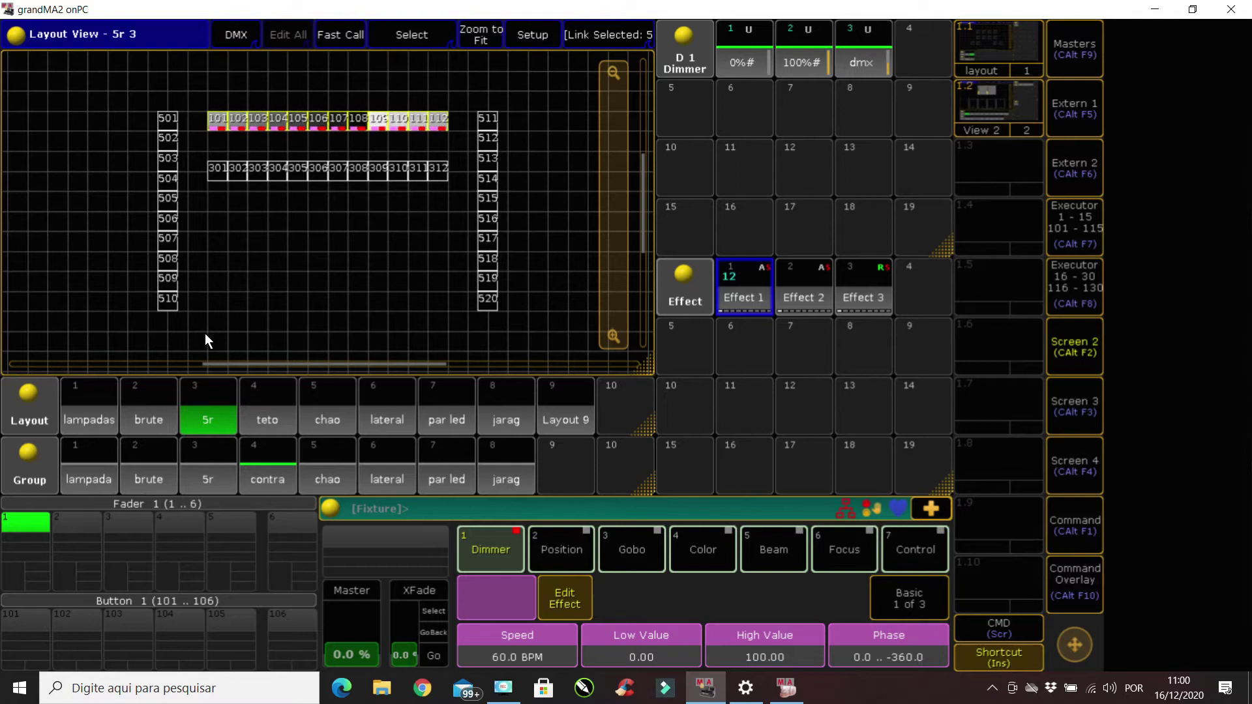
# Restore the console window to a smaller size beside the MA 3D stage view, and reopen Effect 1 in the effect editor
pyautogui.click(1192, 9)
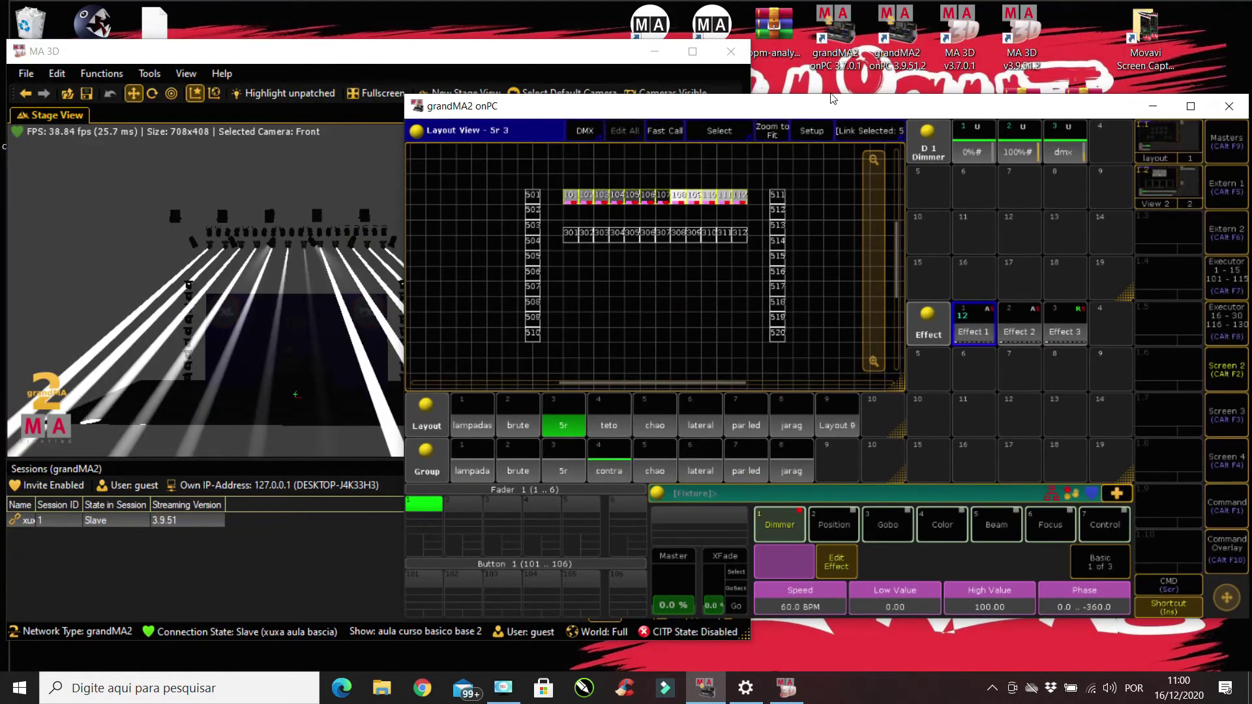
pyautogui.moveTo(719, 103); pyautogui.dragTo(839, 88)
pyautogui.click(1095, 299)
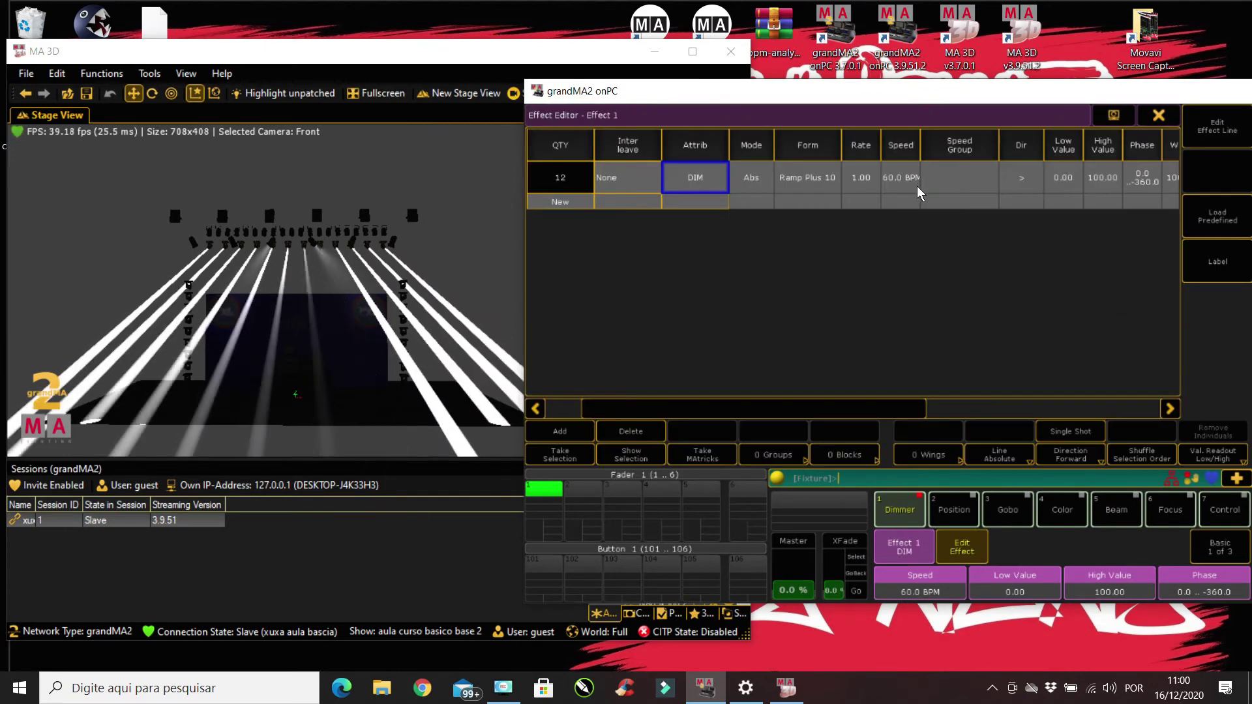
# Try the forms Sin 8 and Cos 9 on Effect 1's line, settling on Phase 2 14
pyautogui.press('Return')
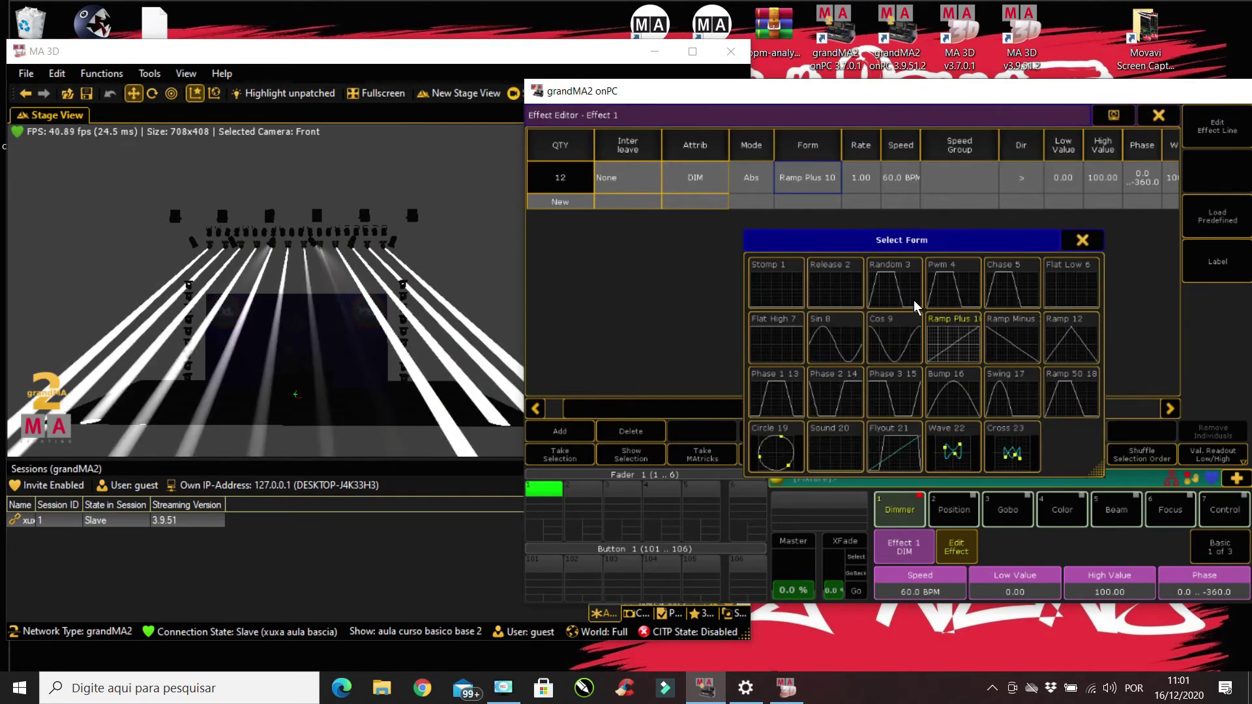
pyautogui.click(844, 351)
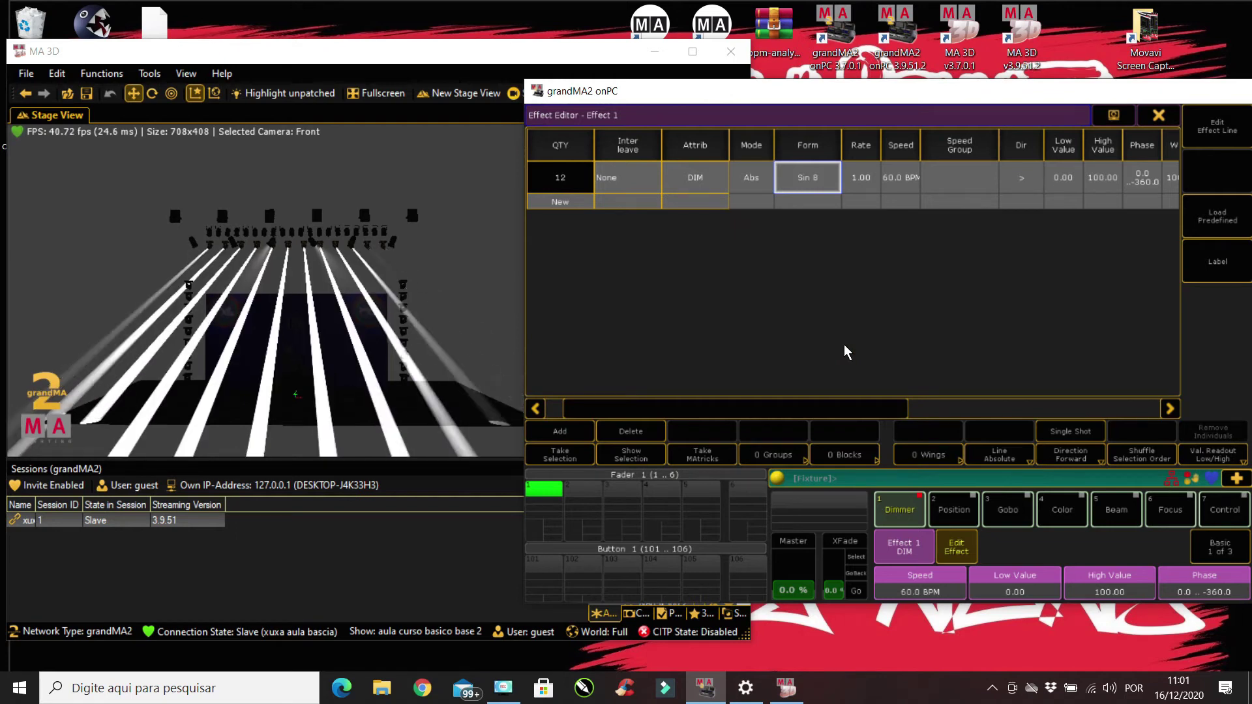
pyautogui.click(823, 177)
pyautogui.click(889, 353)
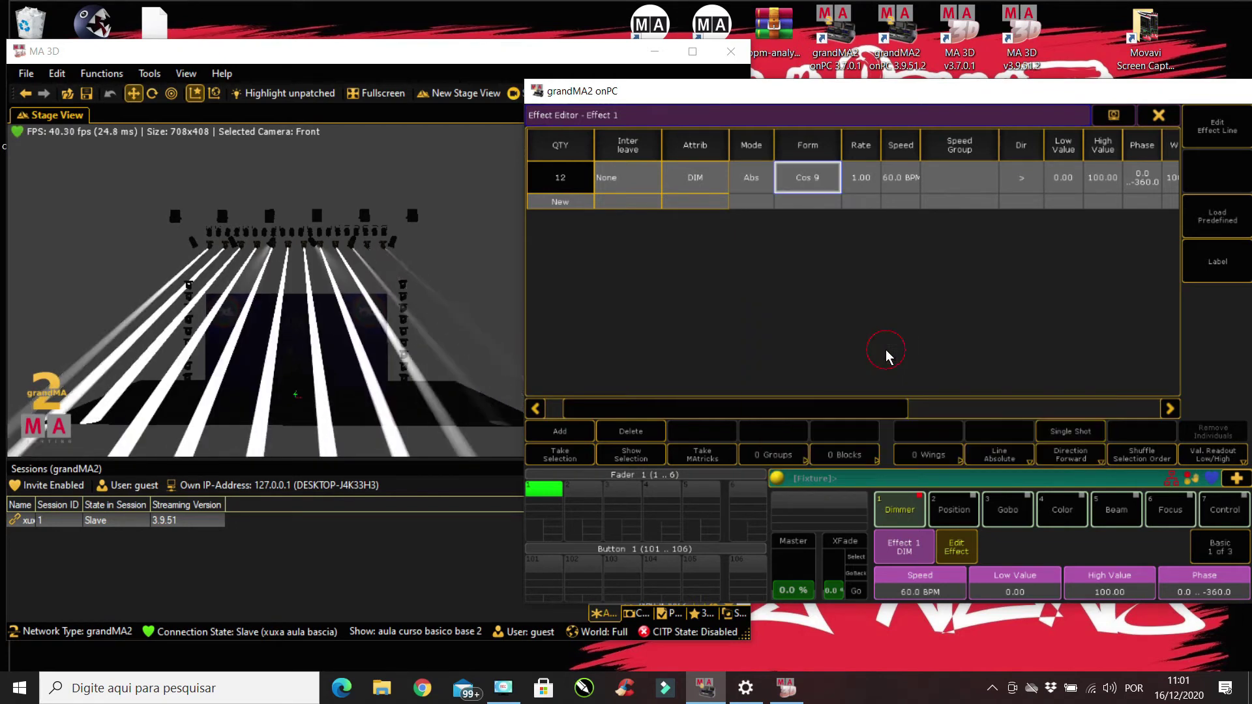
pyautogui.click(838, 181)
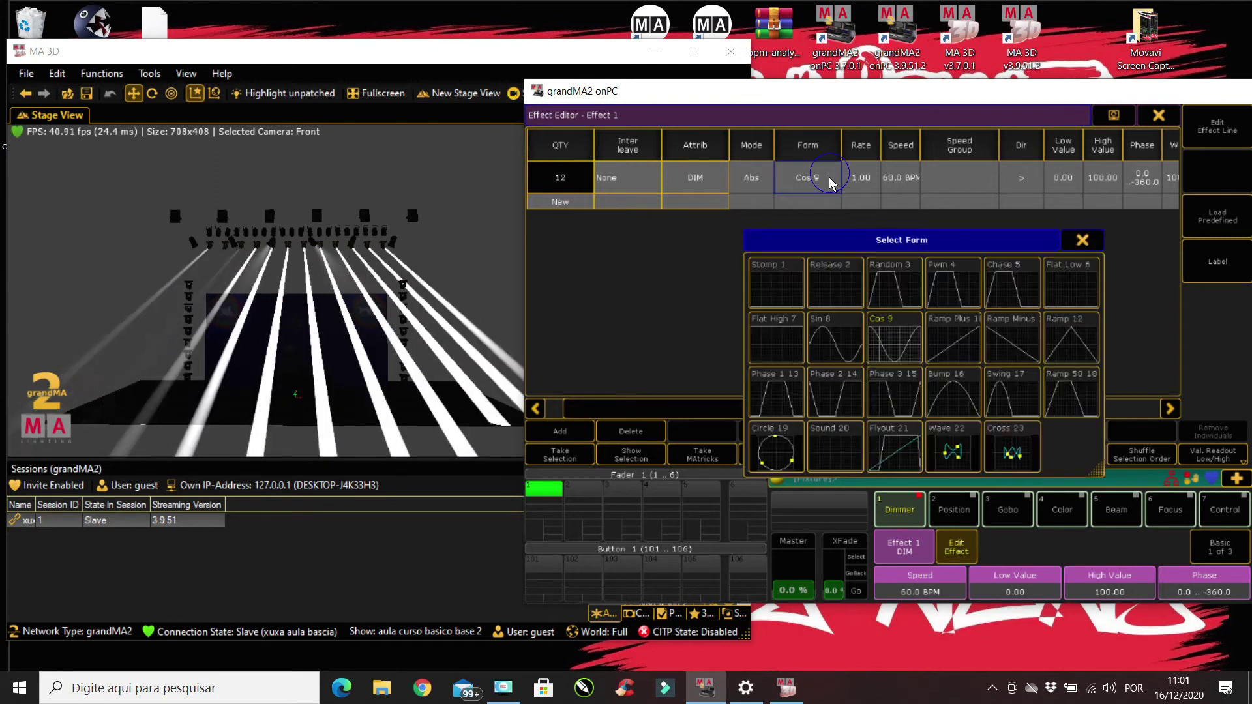
pyautogui.click(835, 403)
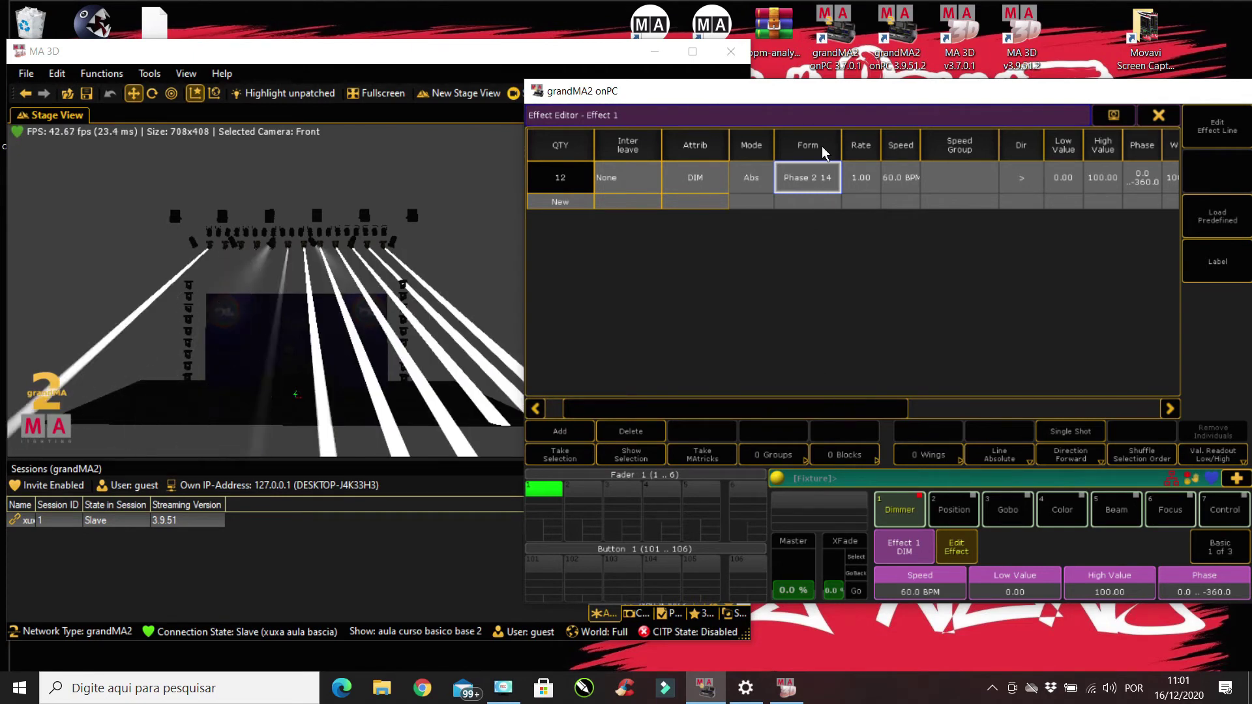
# Double Effect 1's speed to 120 BPM, and reset its rate to 1
pyautogui.moveTo(924, 97); pyautogui.dragTo(826, 86)
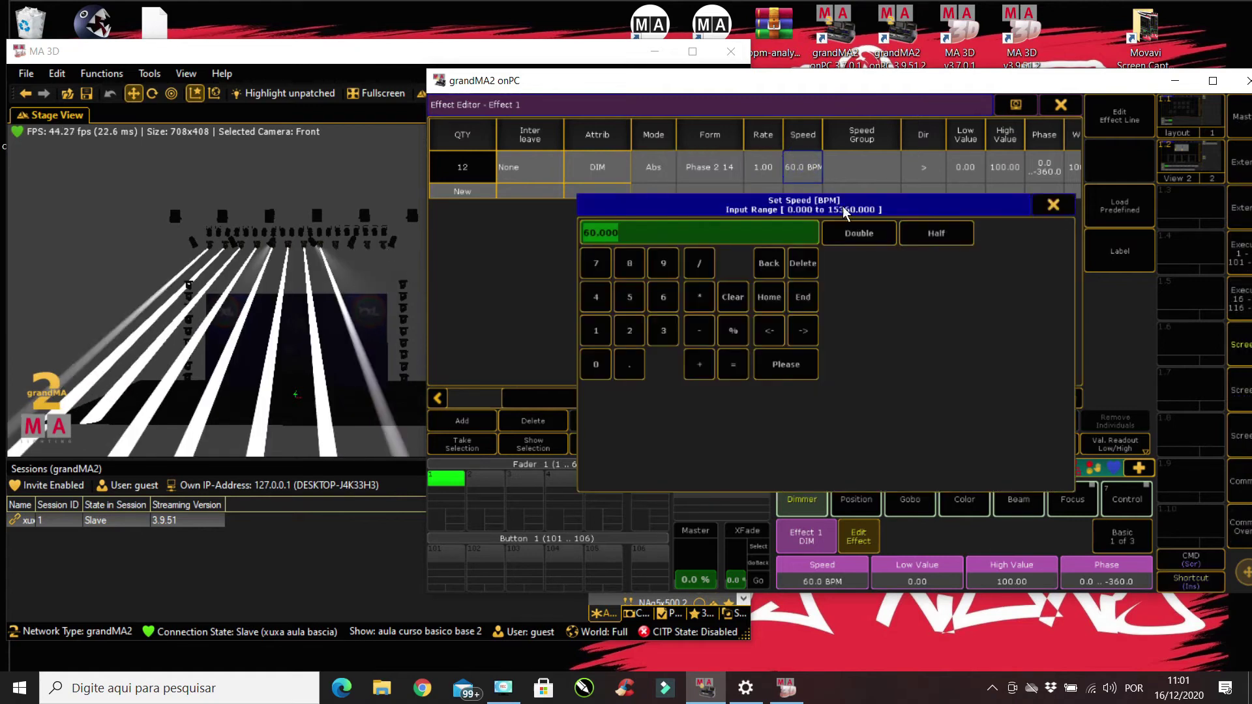
pyautogui.click(880, 236)
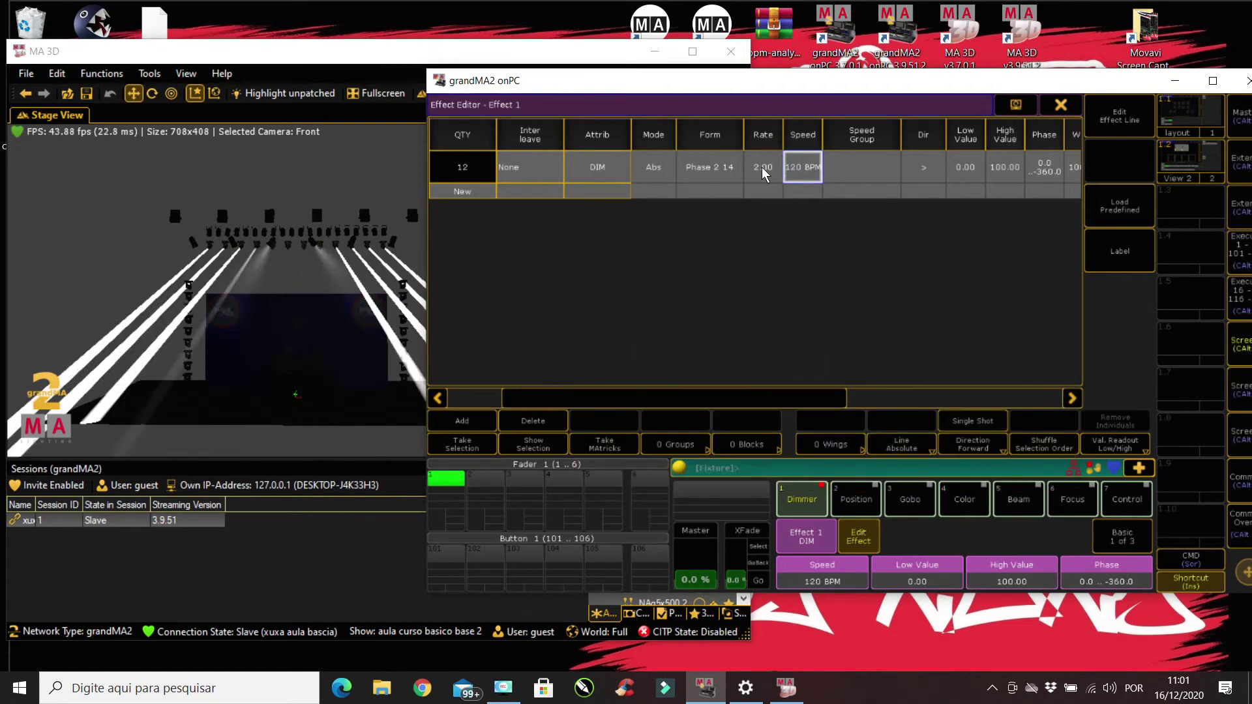
pyautogui.click(762, 167)
pyautogui.click(761, 167)
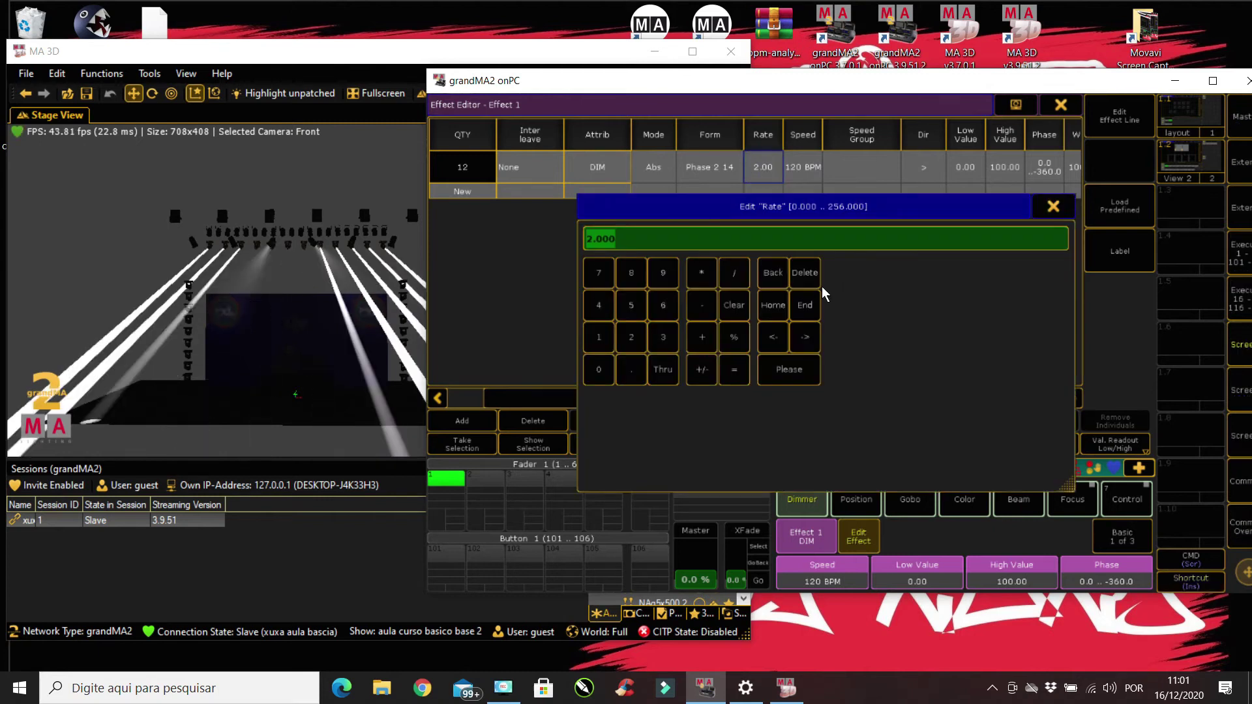
pyautogui.click(598, 337)
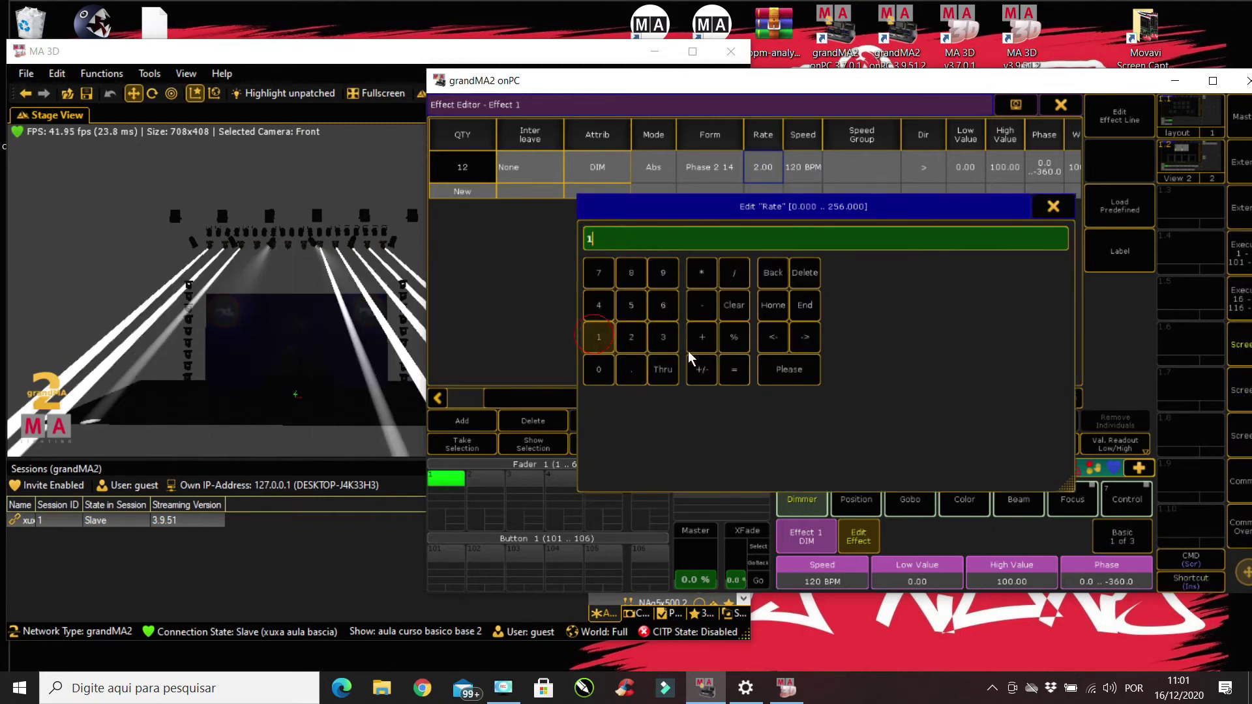
pyautogui.click(789, 369)
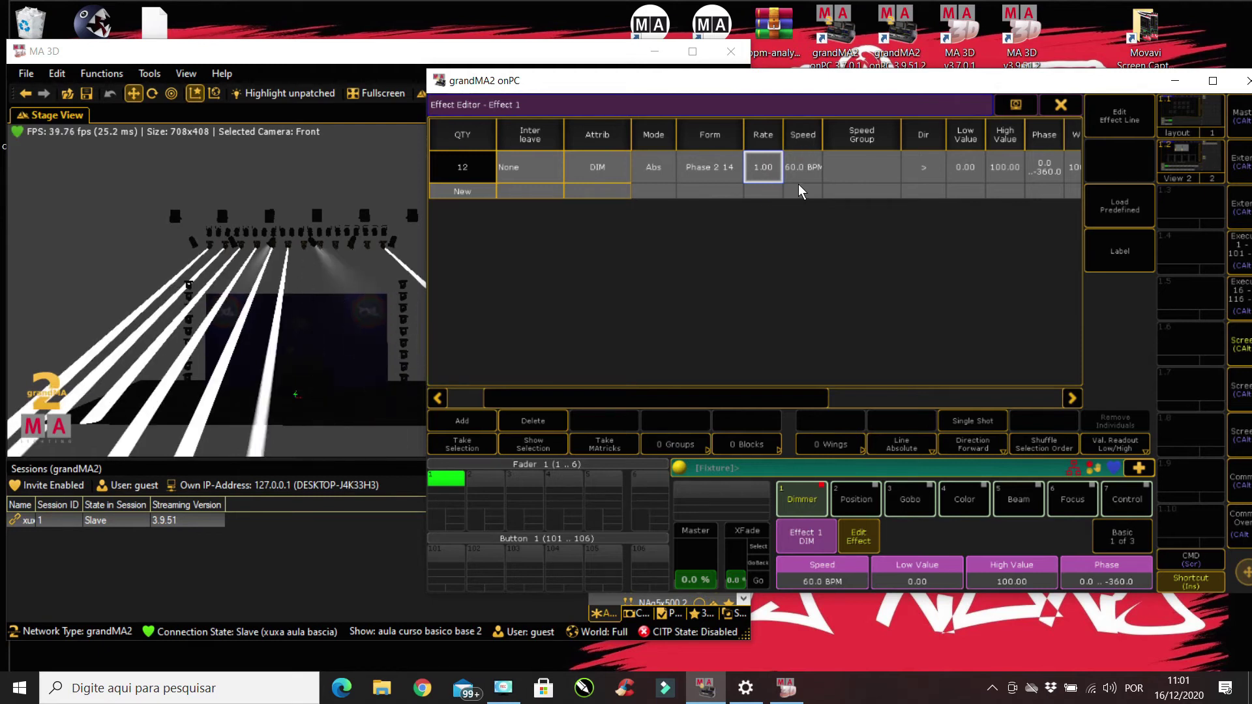
# Widen the Speed column and view the speed and rate masters available as Effect 1's speed group, without choosing one
pyautogui.moveTo(822, 144)
pyautogui.mouseDown()
pyautogui.moveTo(886, 144)
pyautogui.moveTo(831, 150)
pyautogui.mouseUp()
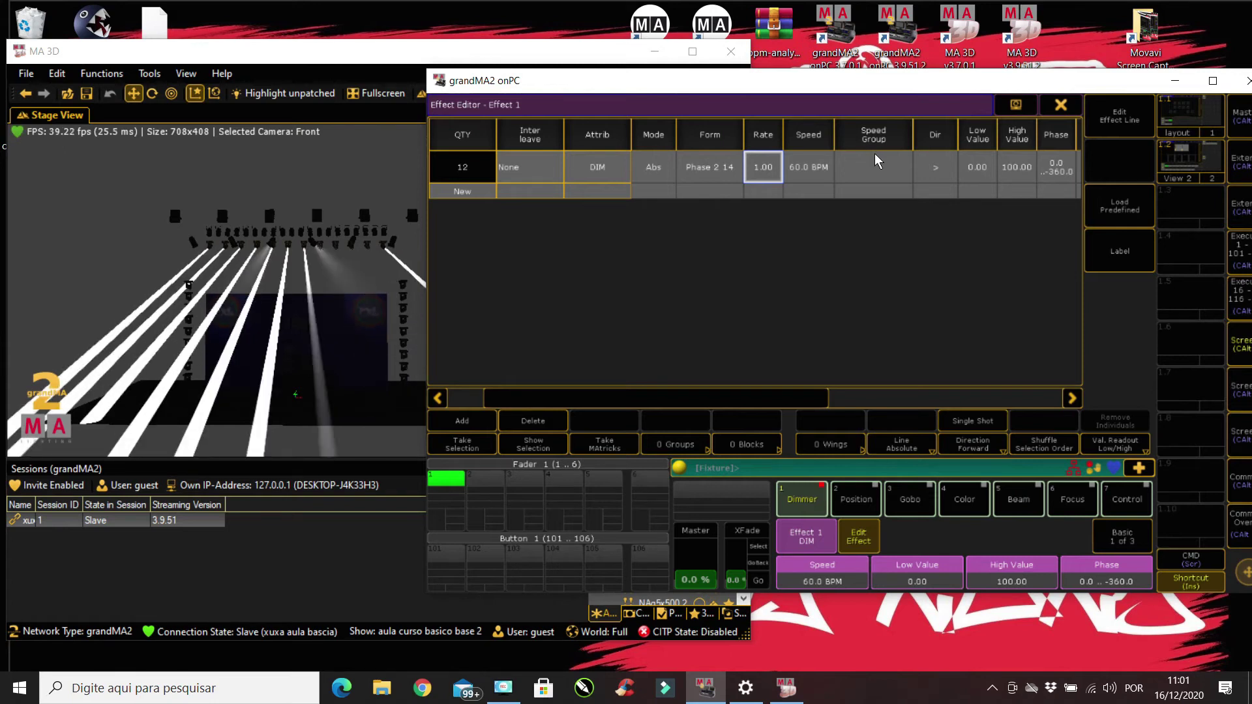
pyautogui.click(870, 180)
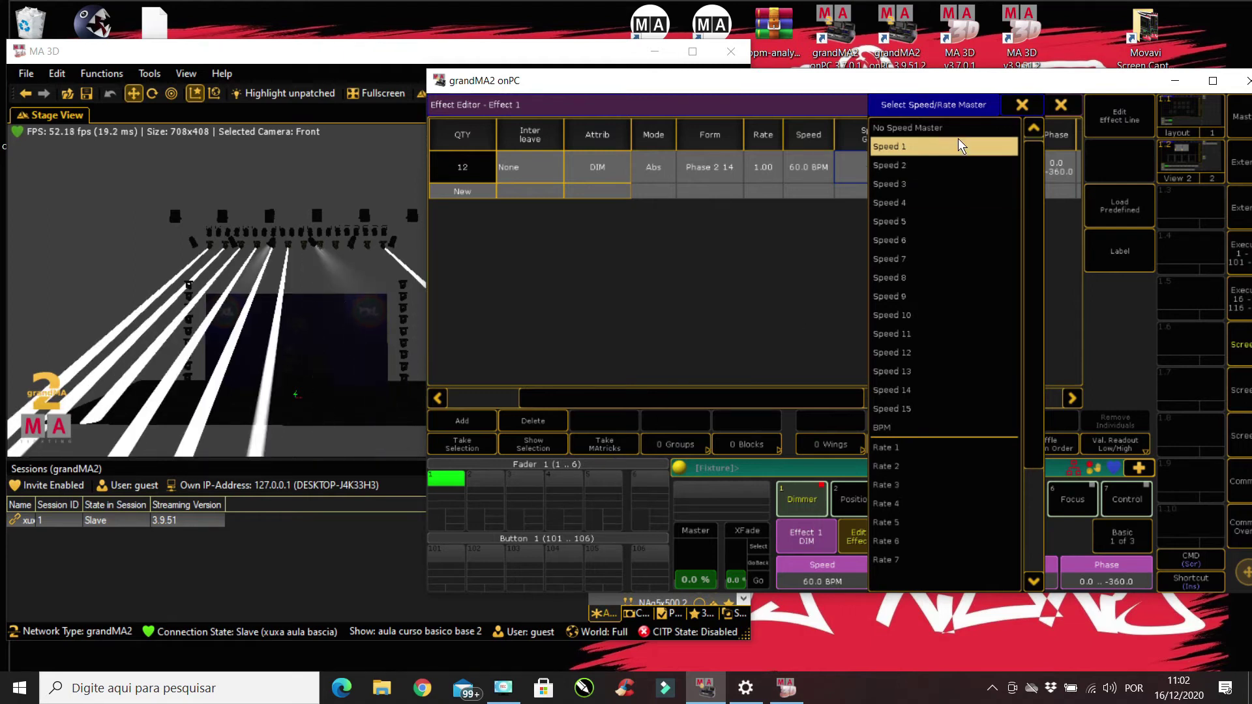
pyautogui.click(1024, 107)
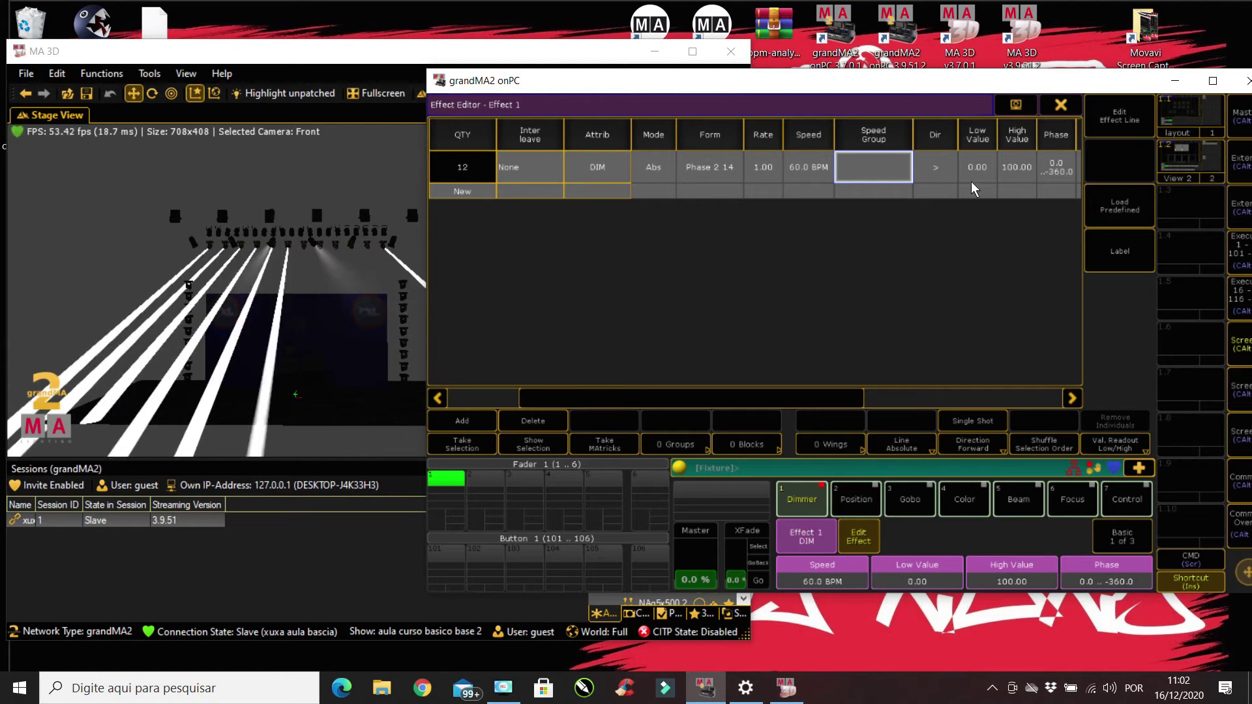
# Set the direction of Effect 1's line to backward (<)
pyautogui.click(936, 166)
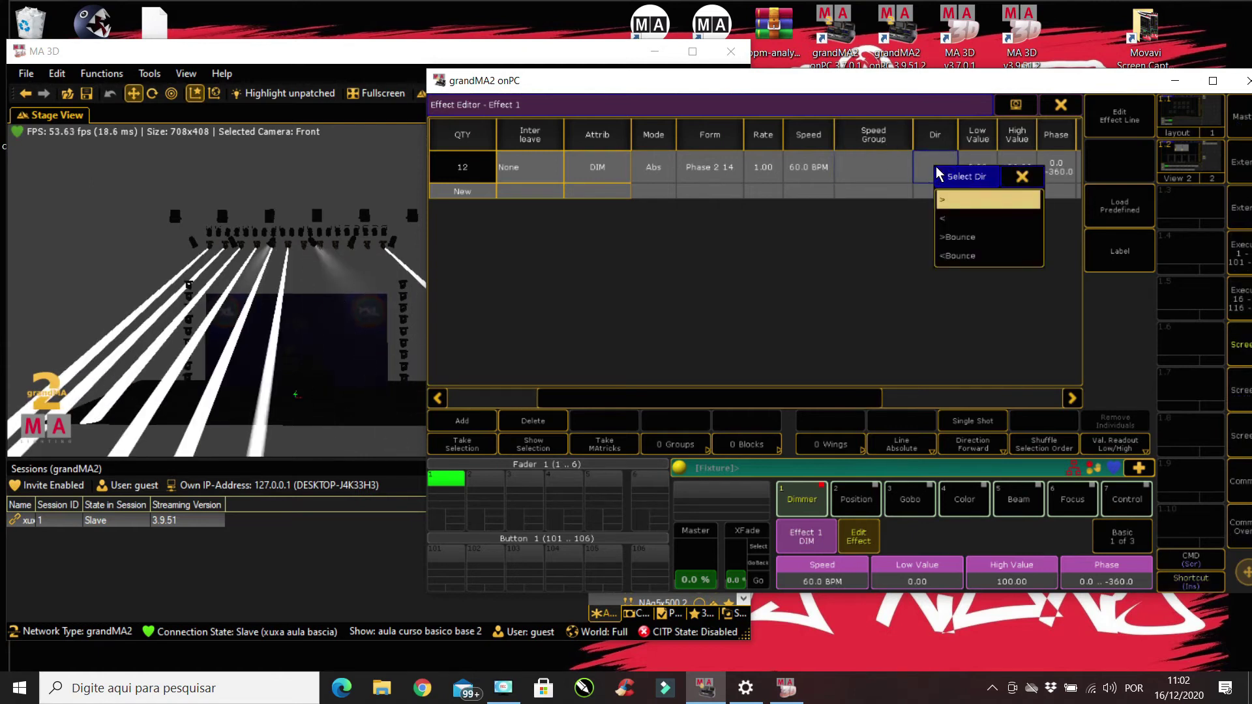
pyautogui.click(954, 217)
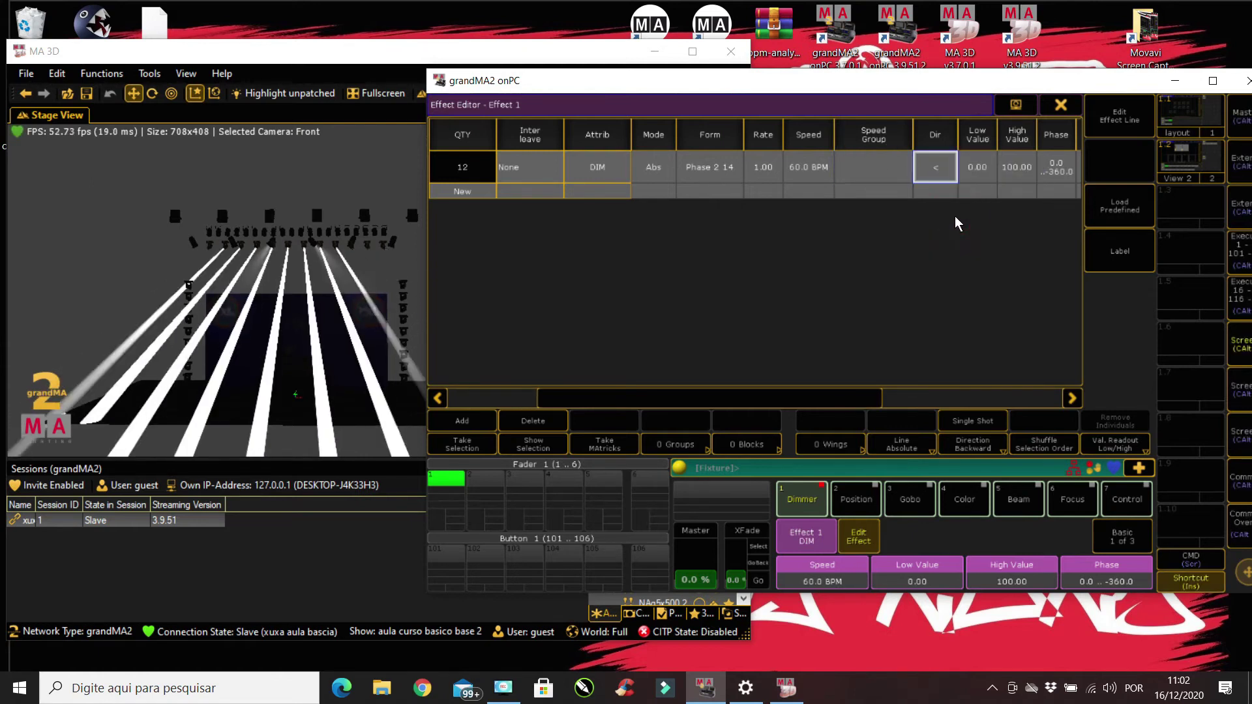
# Set the direction of Effect 1's line to forward bounce (>Bounce) and its form to Chase 5
pyautogui.click(941, 153)
pyautogui.click(964, 225)
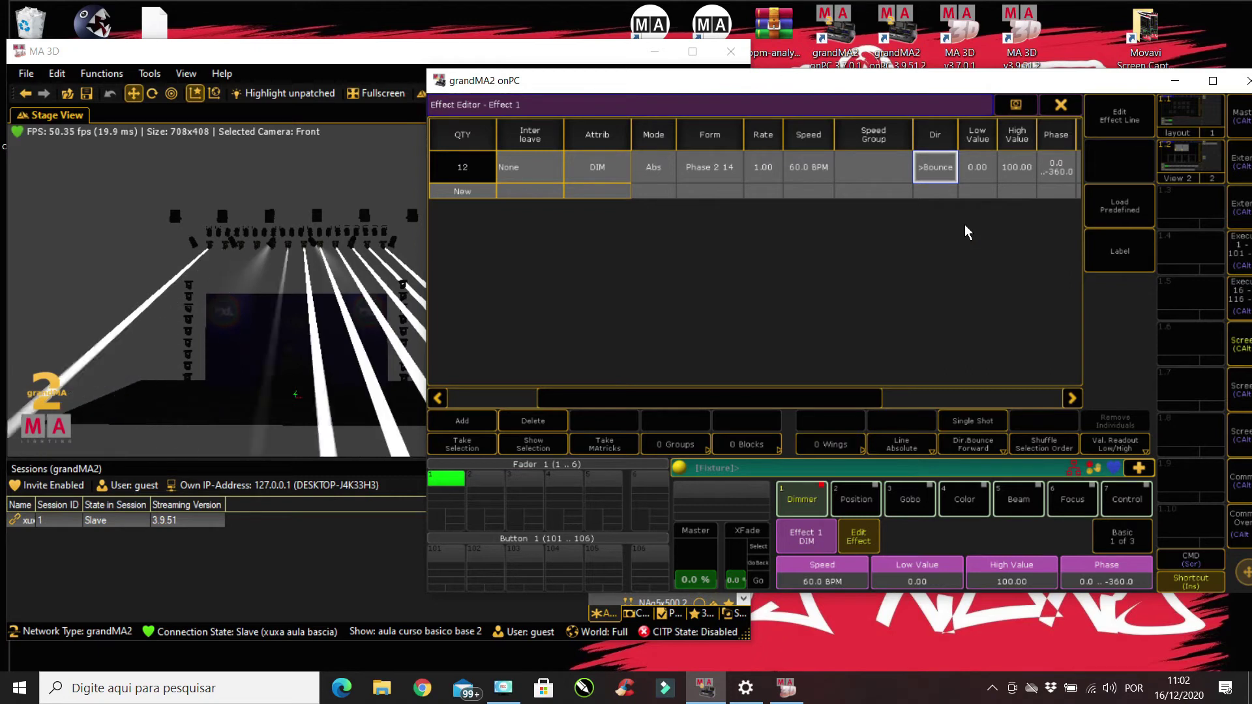
pyautogui.click(695, 165)
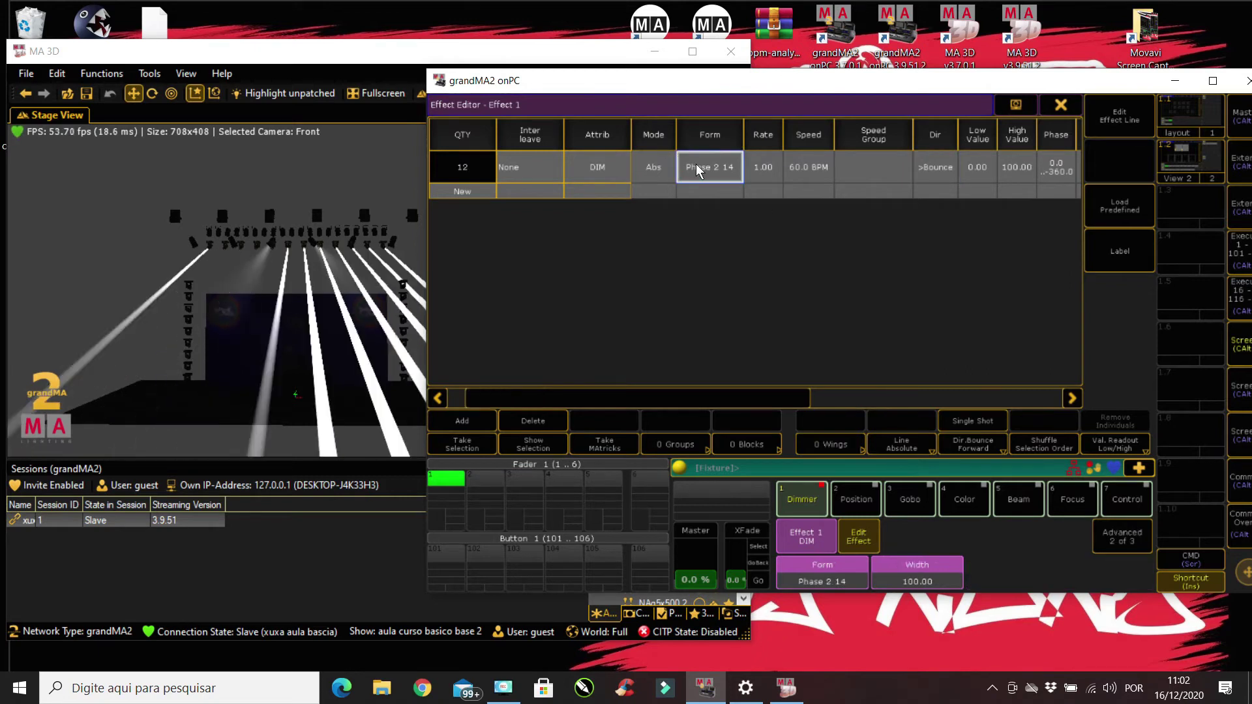
pyautogui.click(695, 164)
pyautogui.click(910, 277)
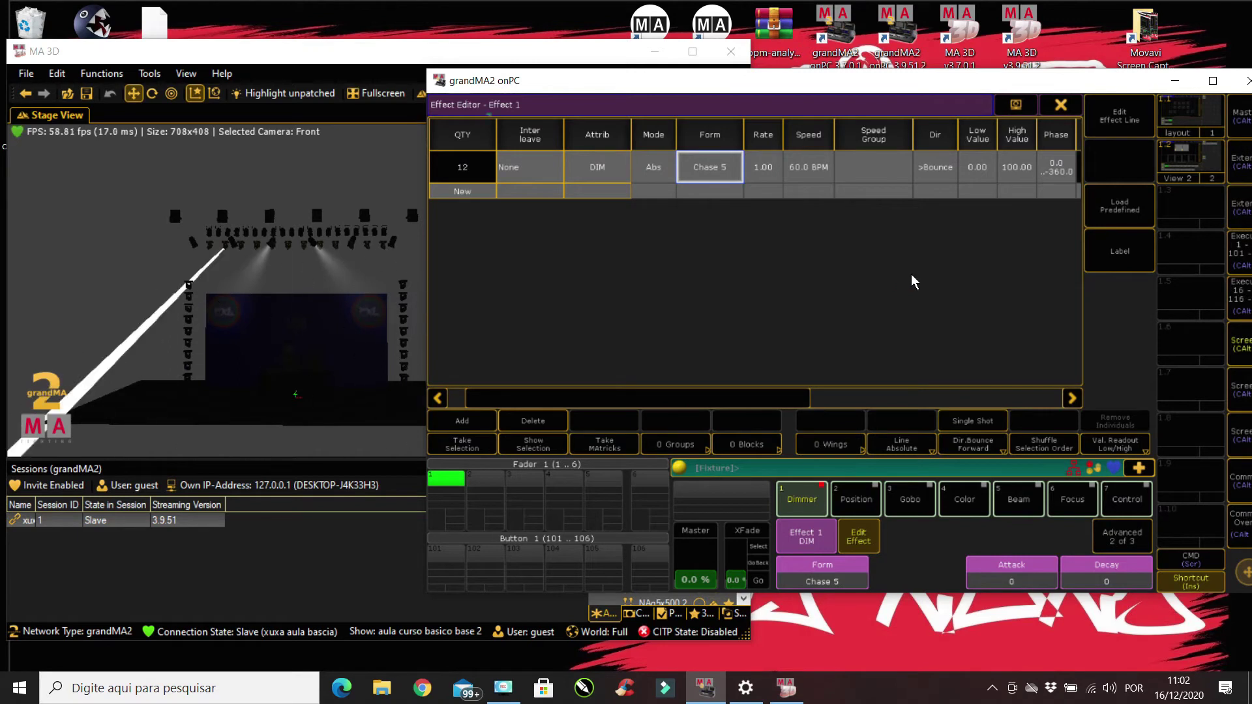
# Try the directions <Bounce and > on Effect 1's line, settling on backward (<)
pyautogui.click(948, 168)
pyautogui.click(984, 258)
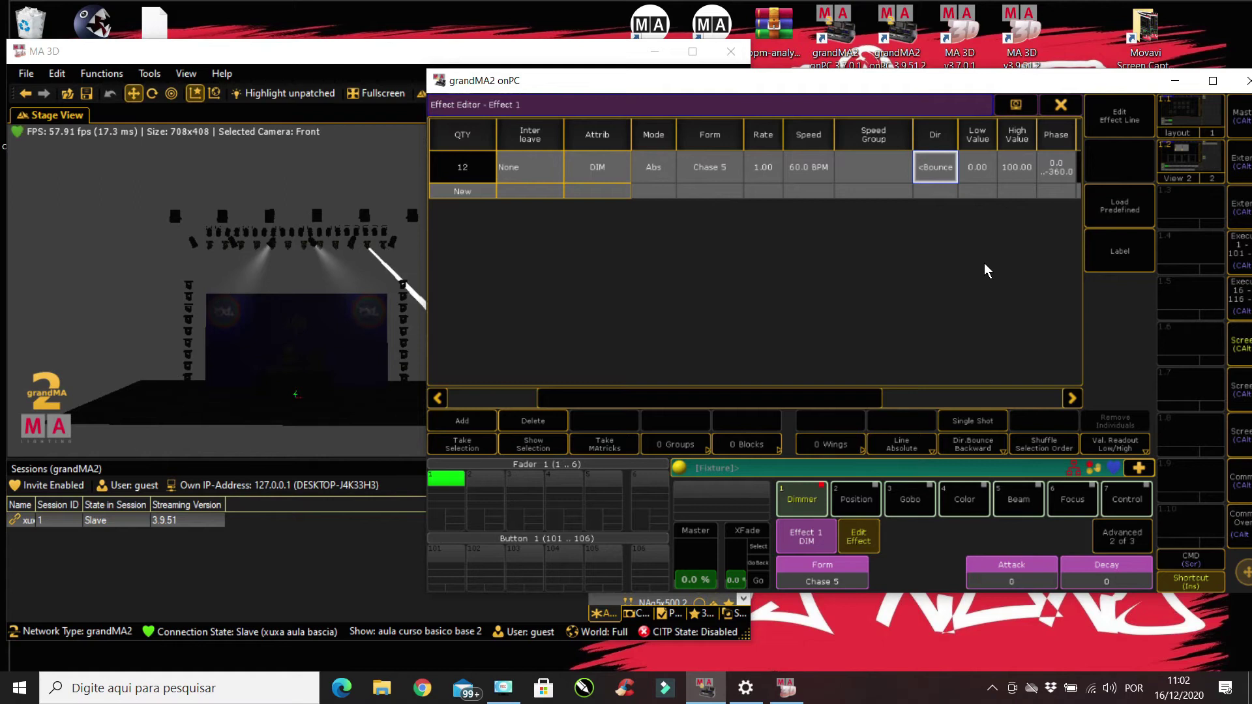
pyautogui.click(945, 164)
pyautogui.click(953, 193)
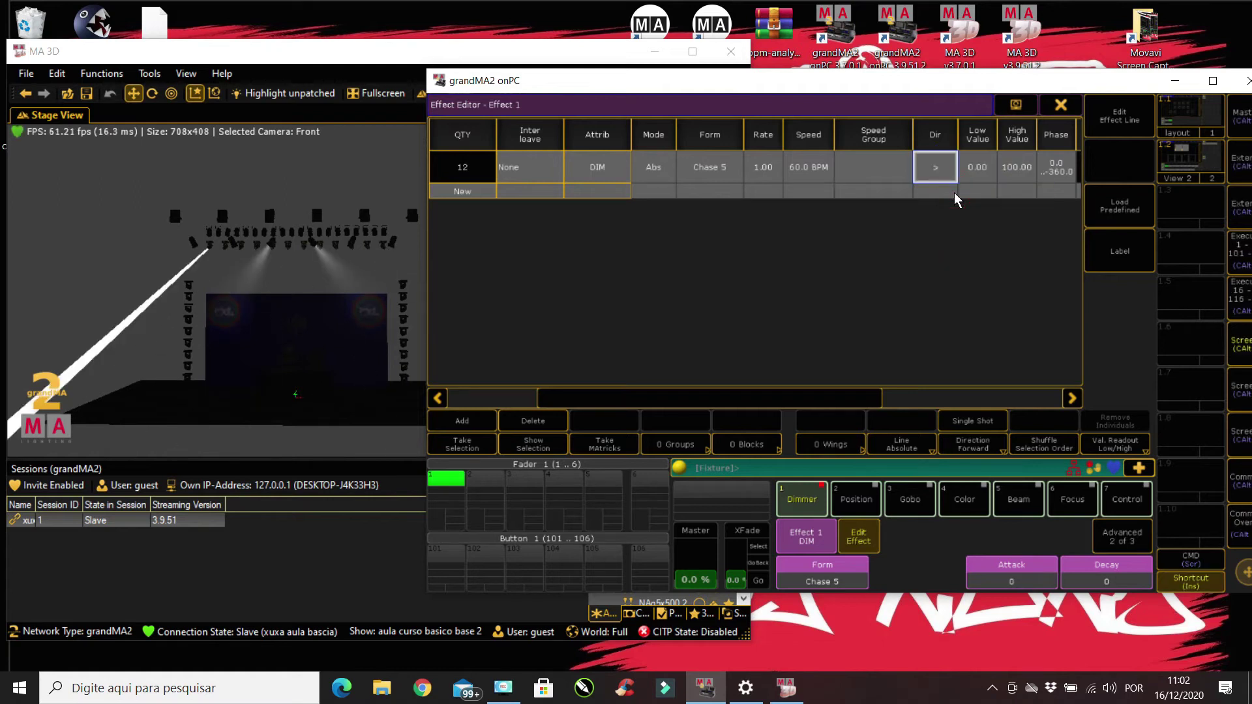
pyautogui.click(942, 171)
pyautogui.click(972, 220)
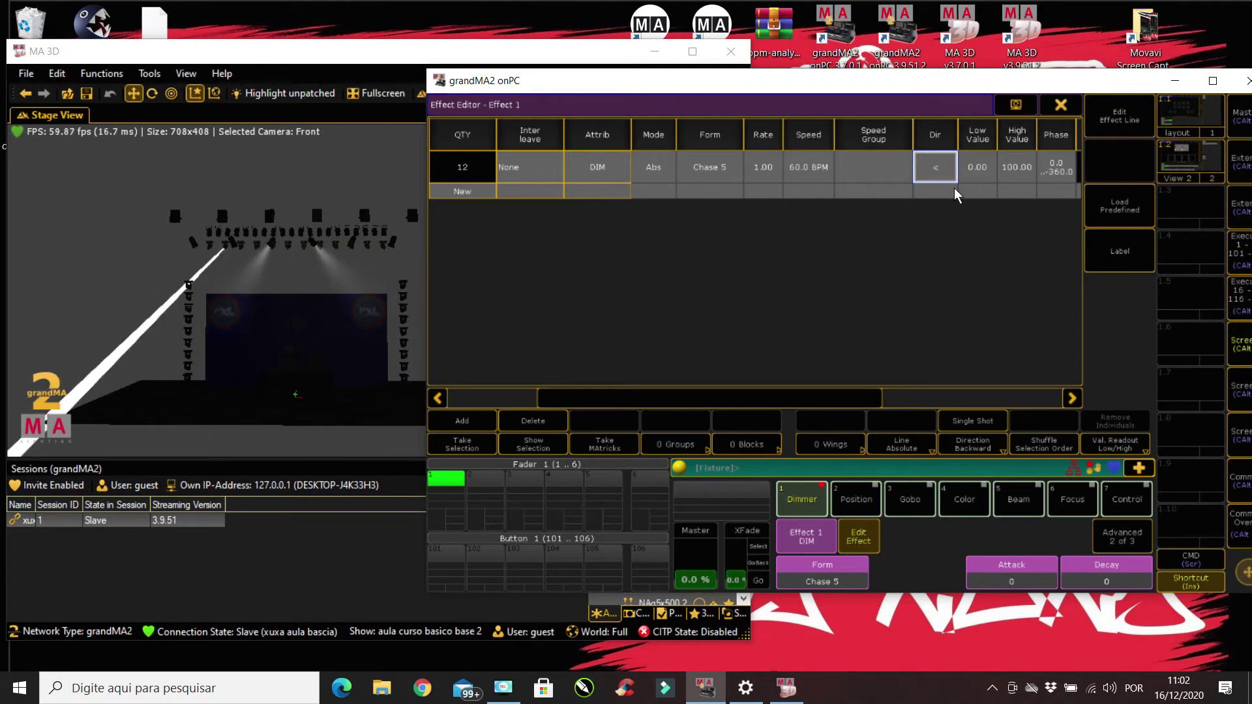
# Set the low value of Effect 1's dimmer line to 50
pyautogui.moveTo(734, 399); pyautogui.dragTo(848, 390)
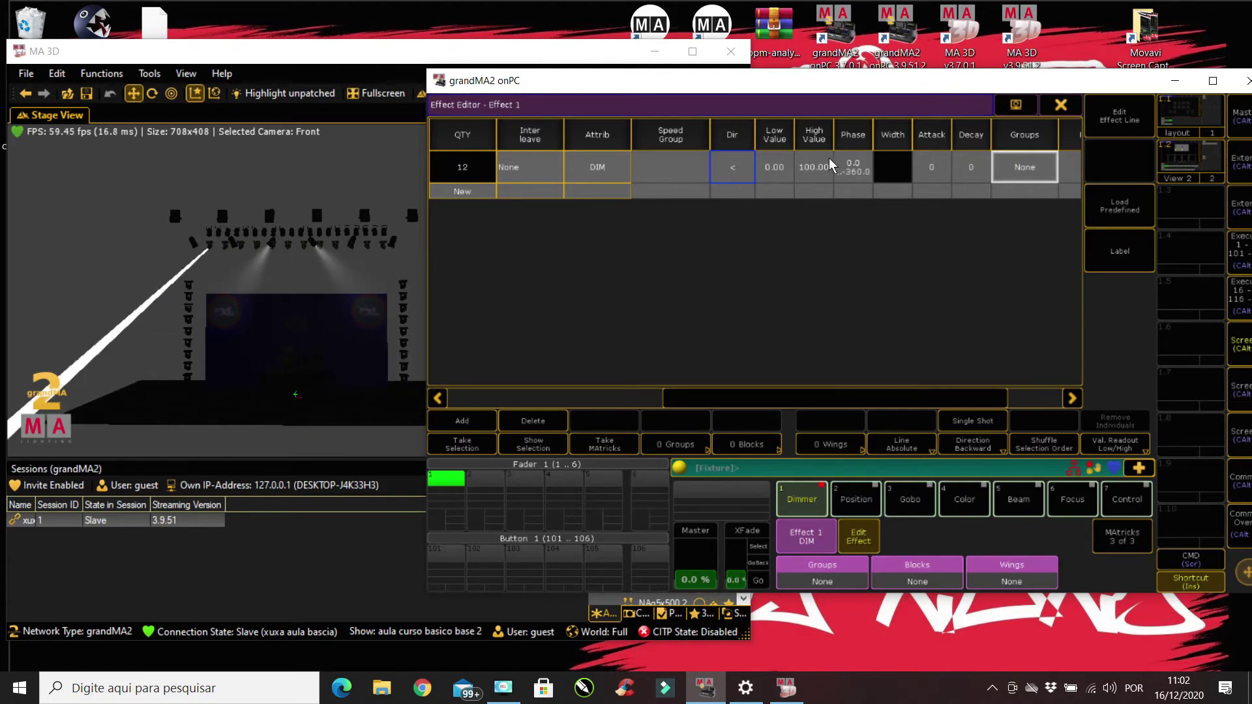
pyautogui.moveTo(857, 402); pyautogui.dragTo(681, 388)
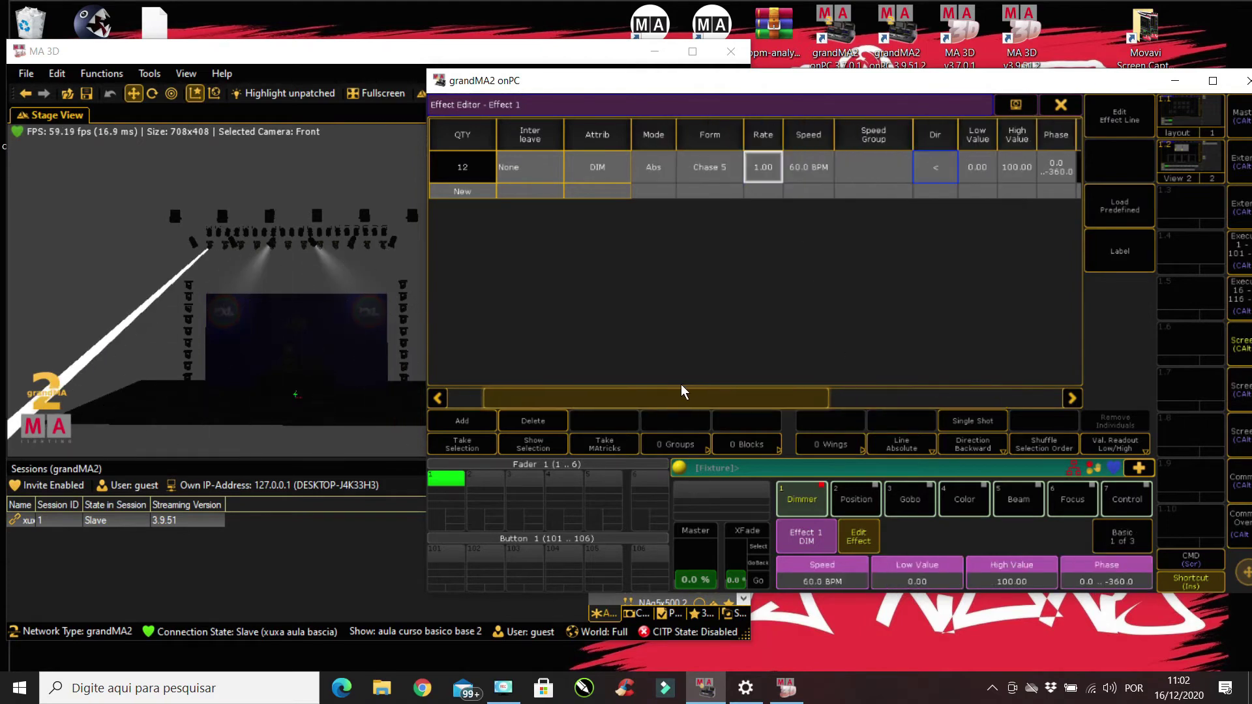
pyautogui.doubleClick(710, 166)
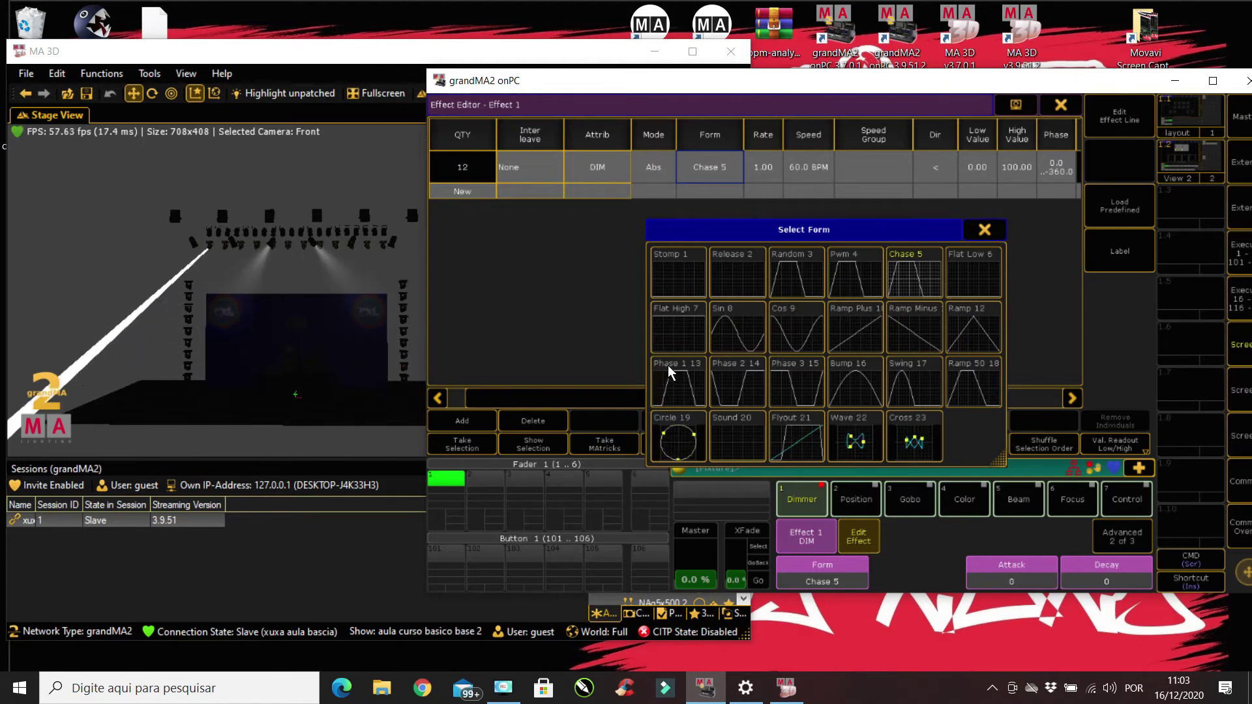
pyautogui.click(973, 162)
pyautogui.click(973, 168)
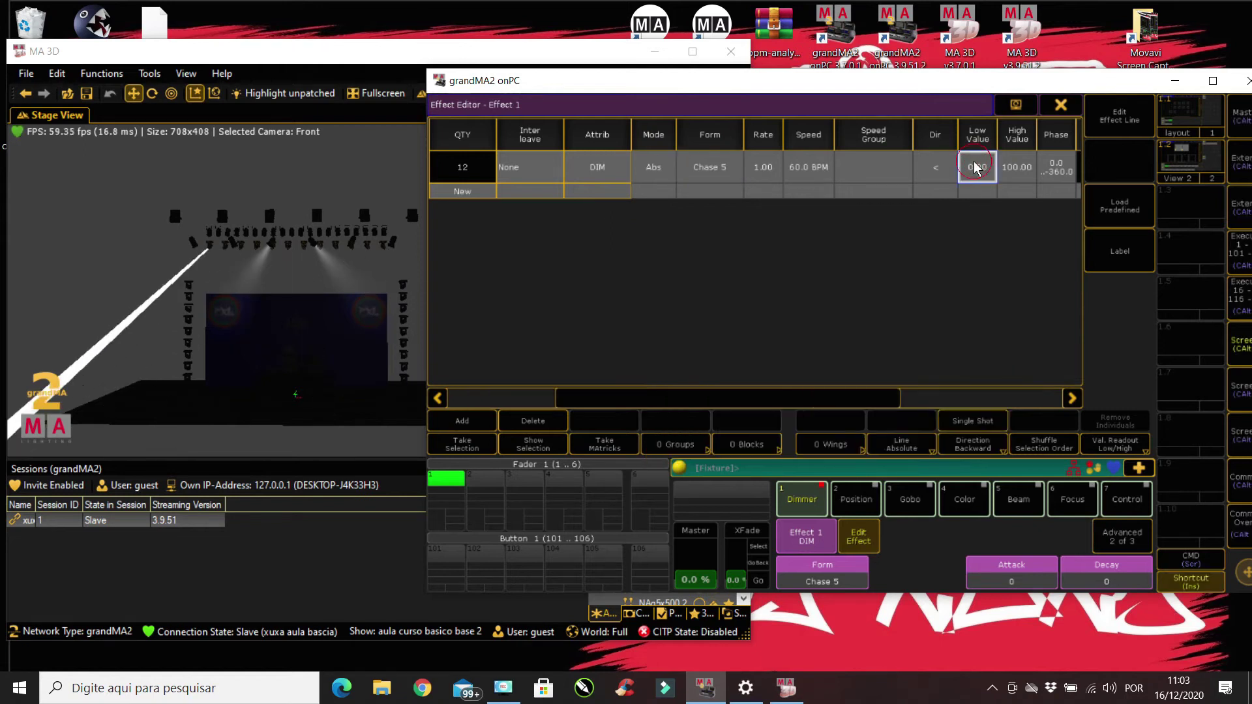
pyautogui.click(972, 168)
pyautogui.click(626, 301)
pyautogui.click(604, 365)
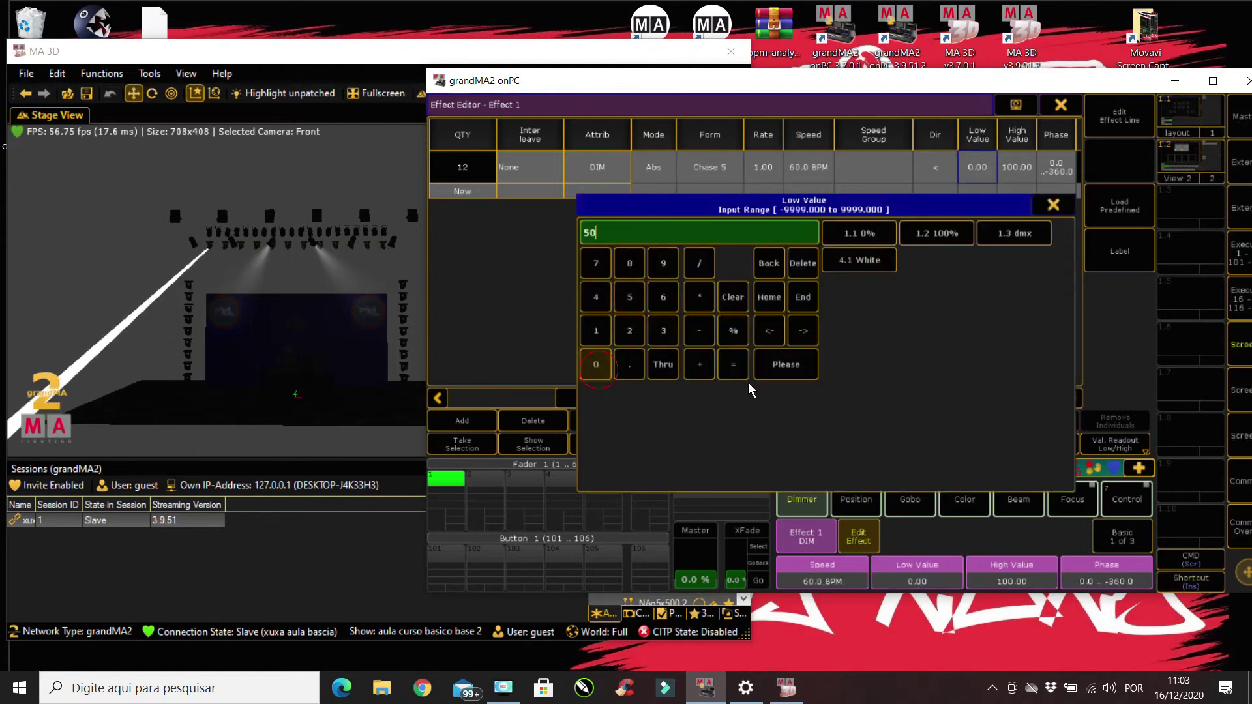
pyautogui.click(768, 365)
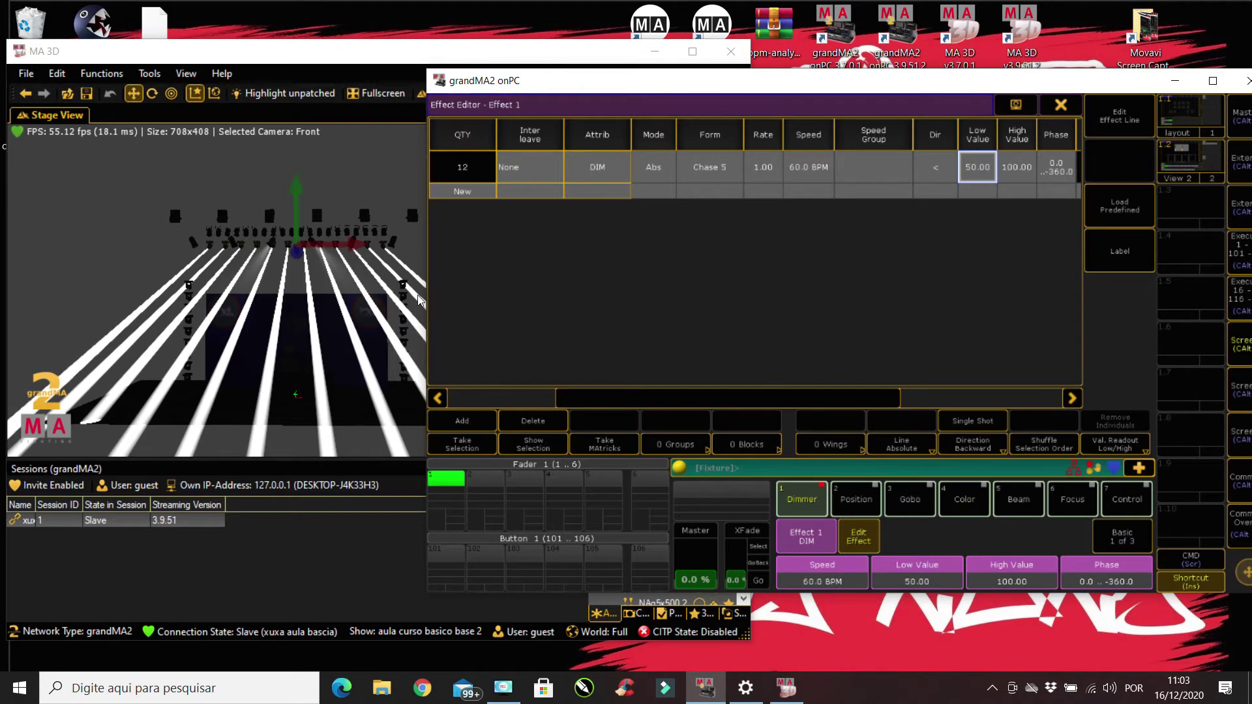
# Set the low value of Effect 1's dimmer line to 10
pyautogui.click(292, 288)
pyautogui.click(959, 174)
pyautogui.click(586, 331)
pyautogui.click(594, 363)
pyautogui.click(772, 363)
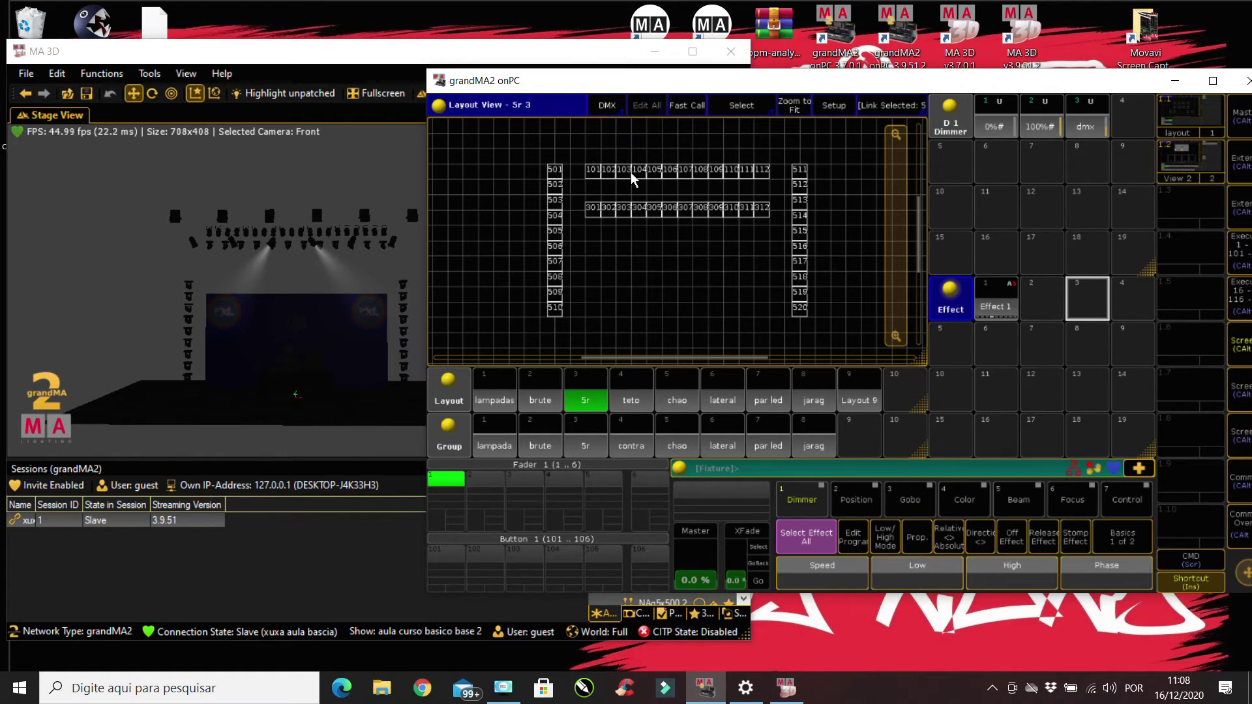
# Select fixtures 101 to 112 and create Effect 2 with a line for the color attribute C1
pyautogui.moveTo(579, 154); pyautogui.dragTo(775, 181)
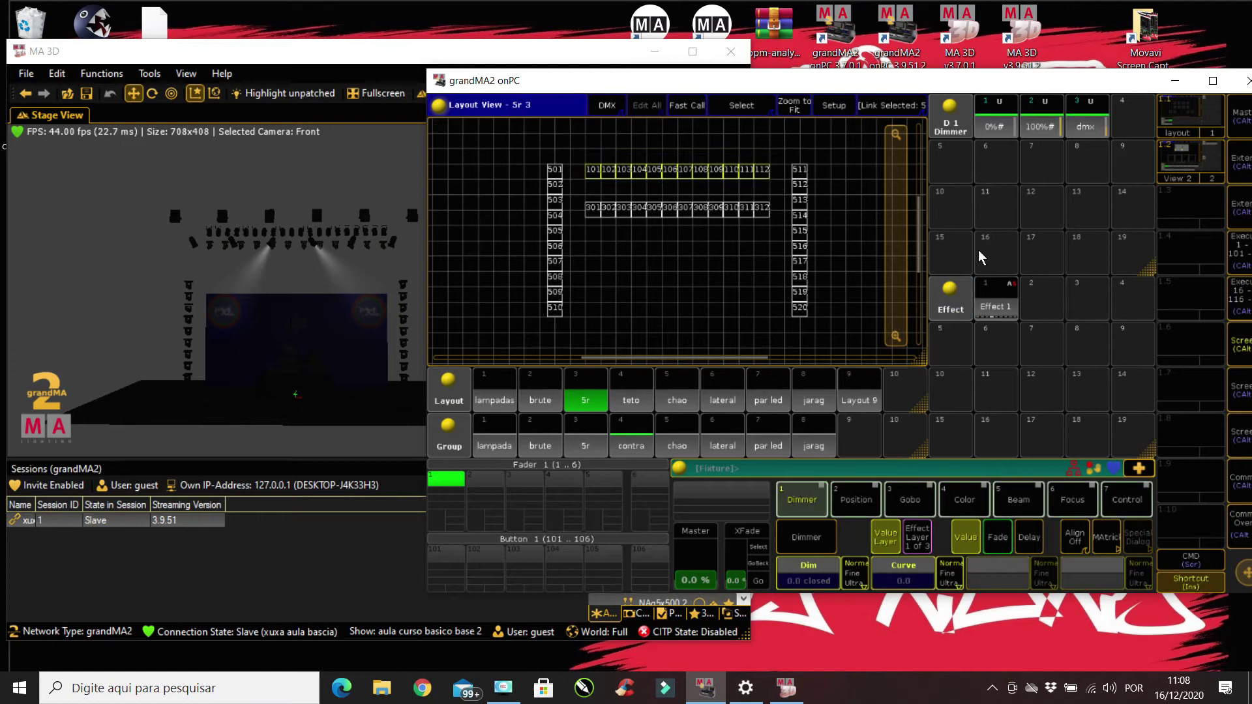
pyautogui.click(1035, 297)
pyautogui.click(1060, 105)
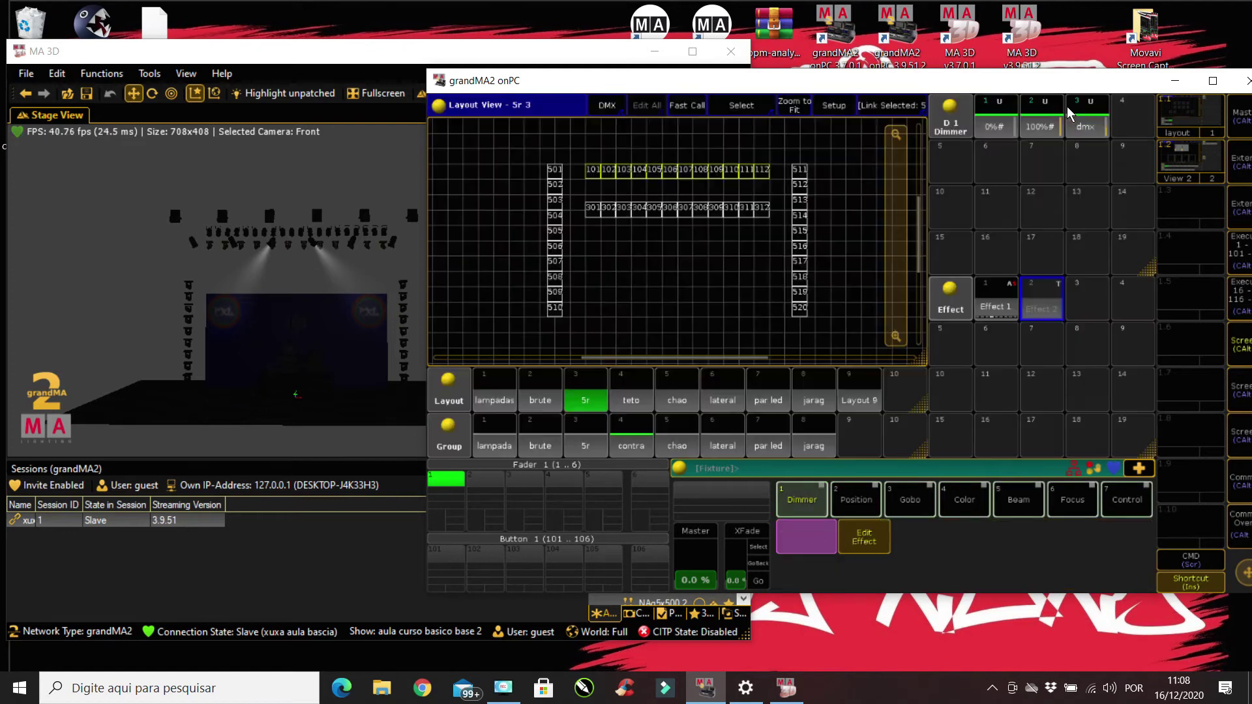
pyautogui.click(1042, 300)
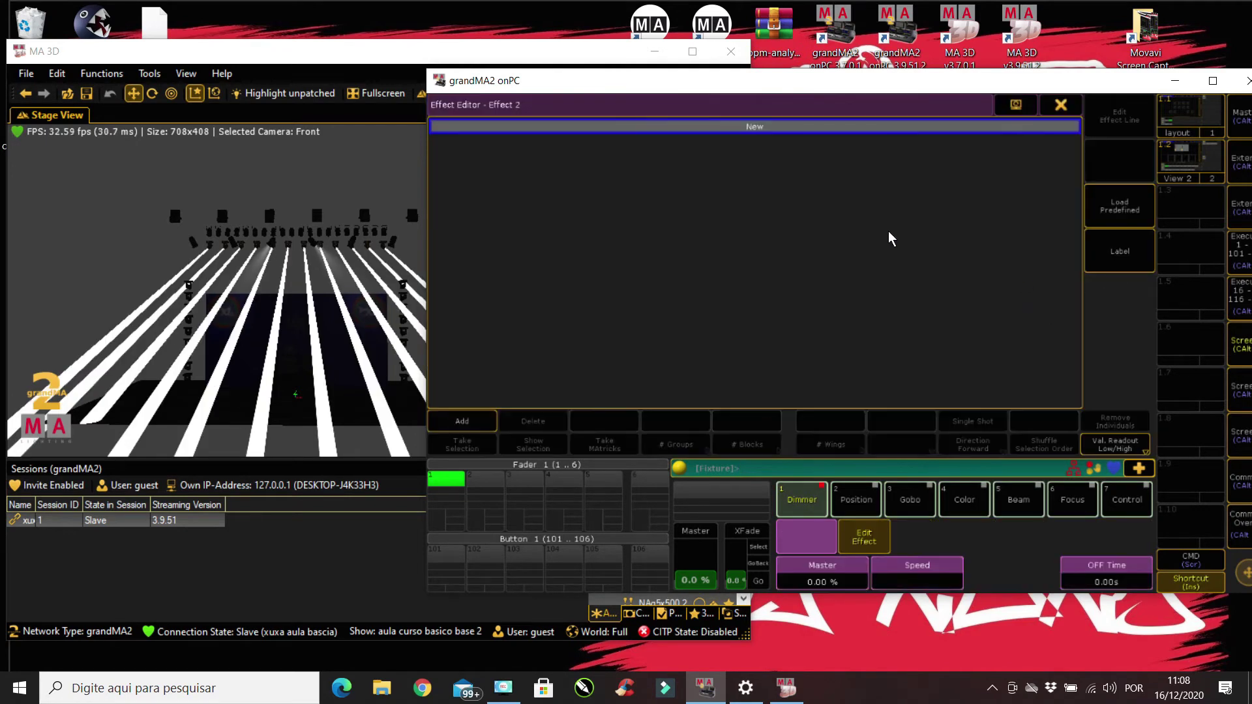
pyautogui.click(735, 125)
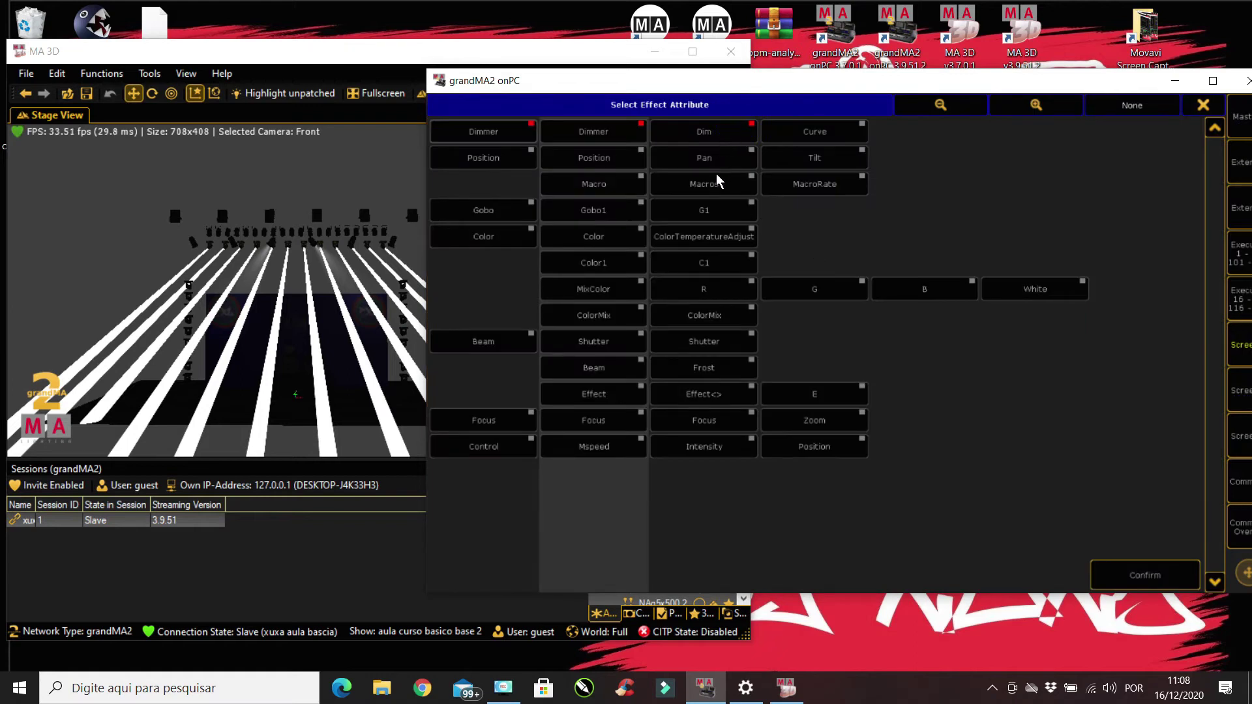
pyautogui.click(704, 263)
pyautogui.click(1145, 575)
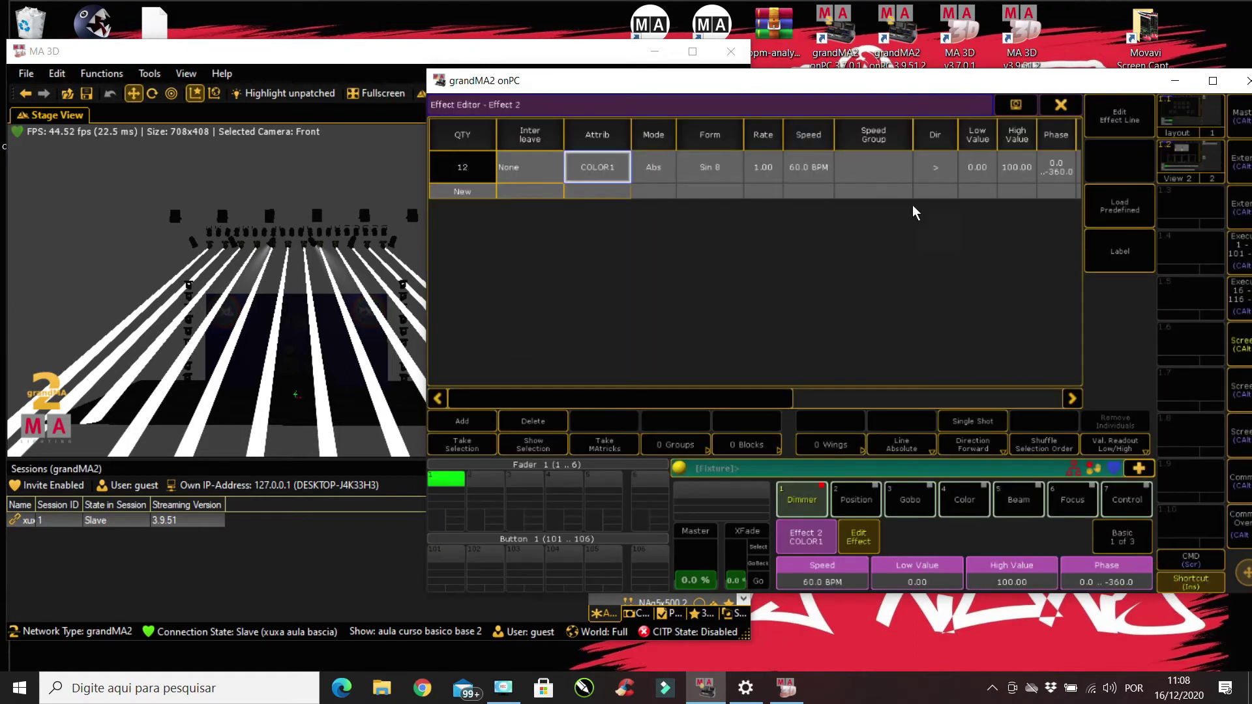
# Close Effect 2's editor and run the effect on the selected fixtures, previewing it in MA 3D
pyautogui.click(1060, 104)
pyautogui.click(1041, 299)
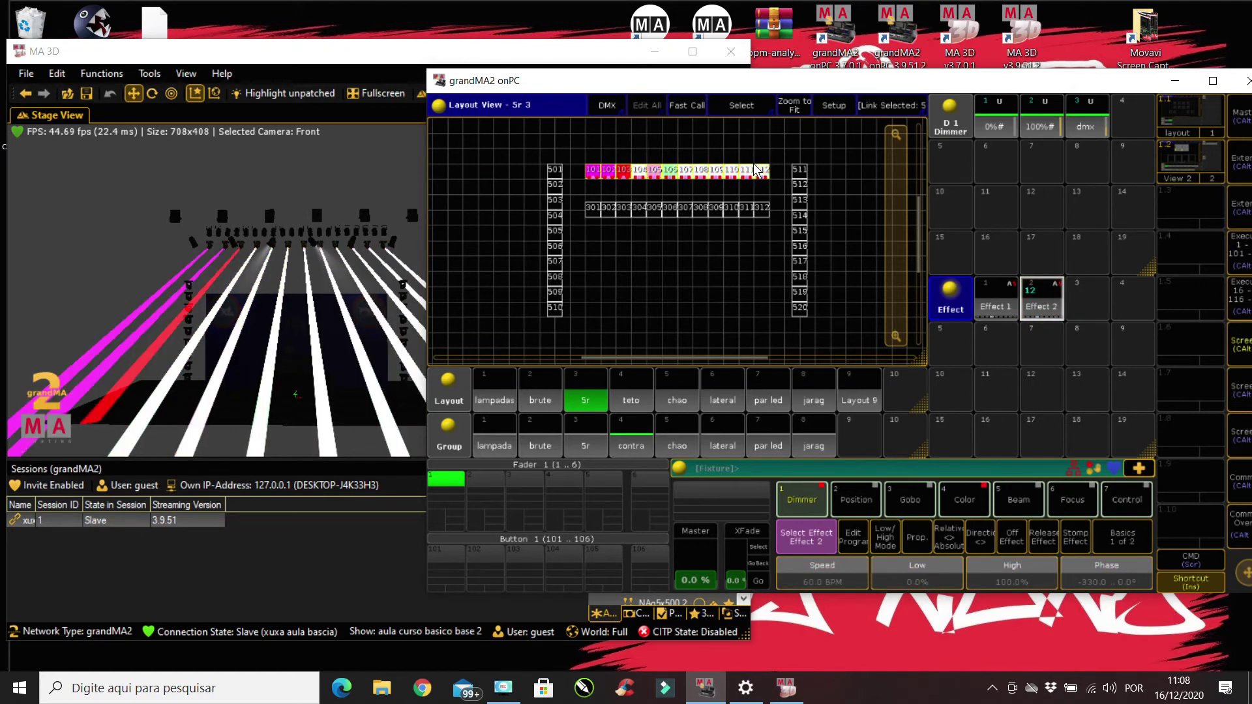
pyautogui.click(288, 292)
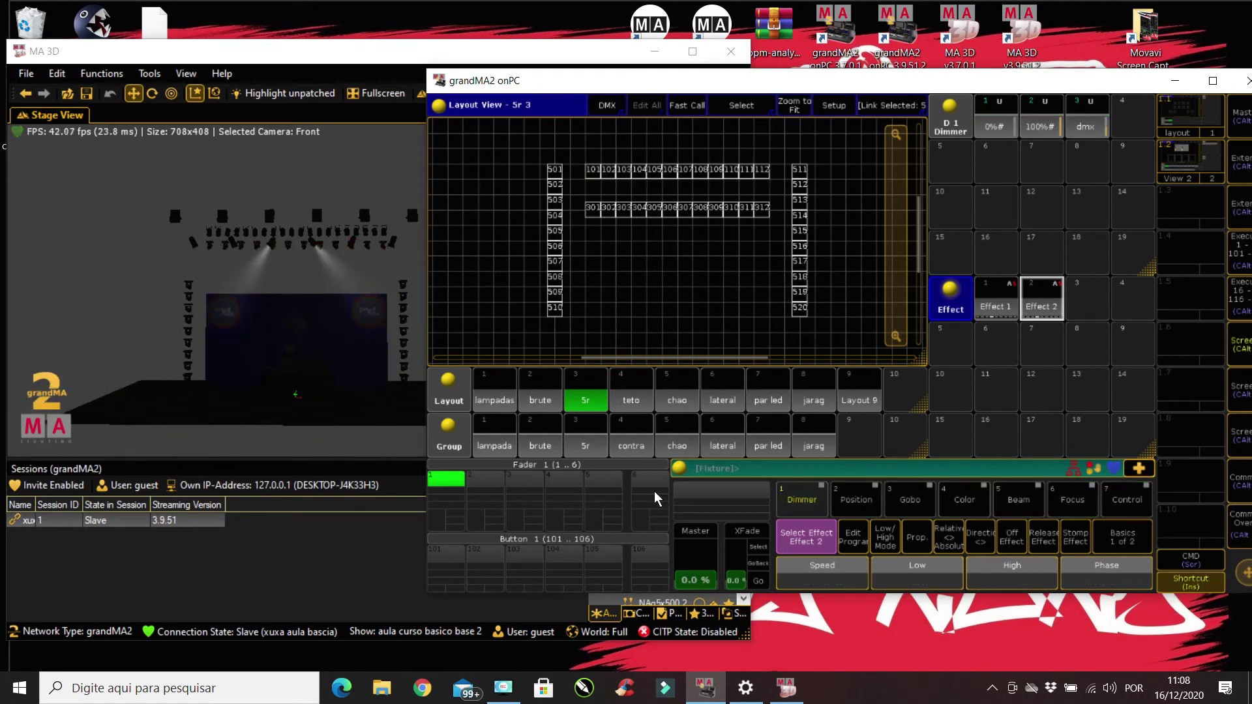
# Select fixtures 101 to 112, bring them to full intensity and set their C1 color to red
pyautogui.moveTo(623, 138); pyautogui.dragTo(776, 183)
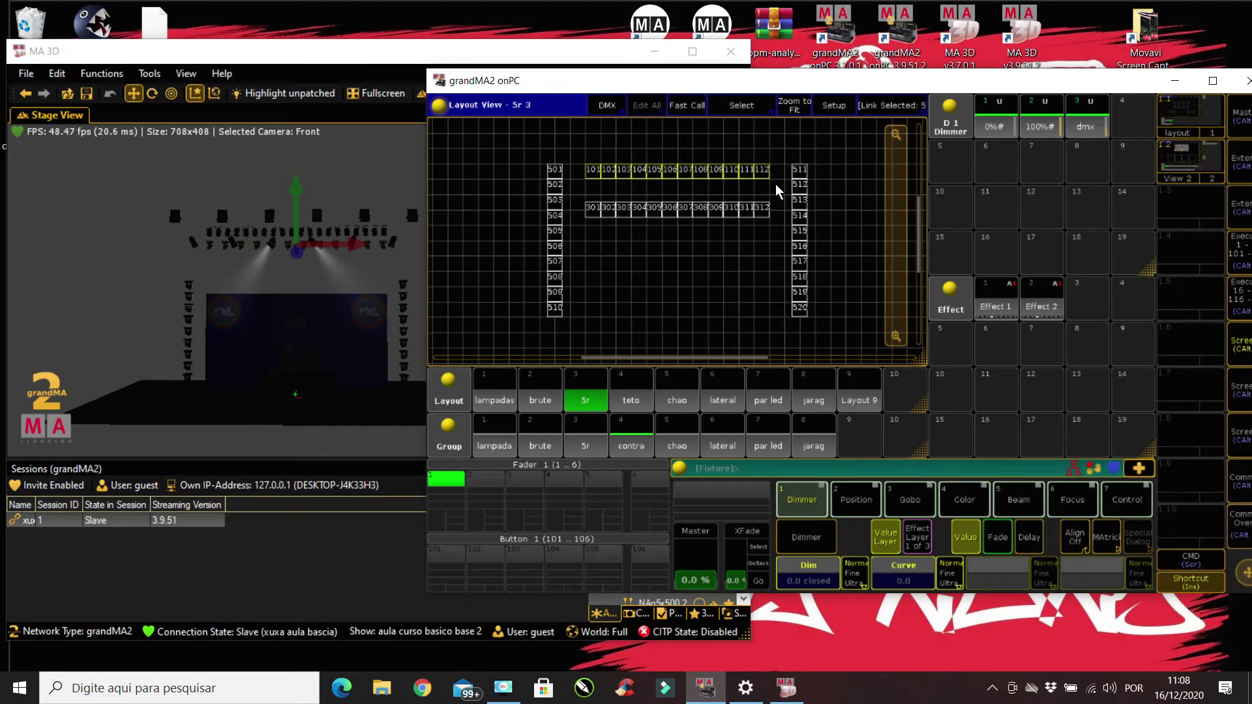
pyautogui.hotkey('ctrl', 'f')
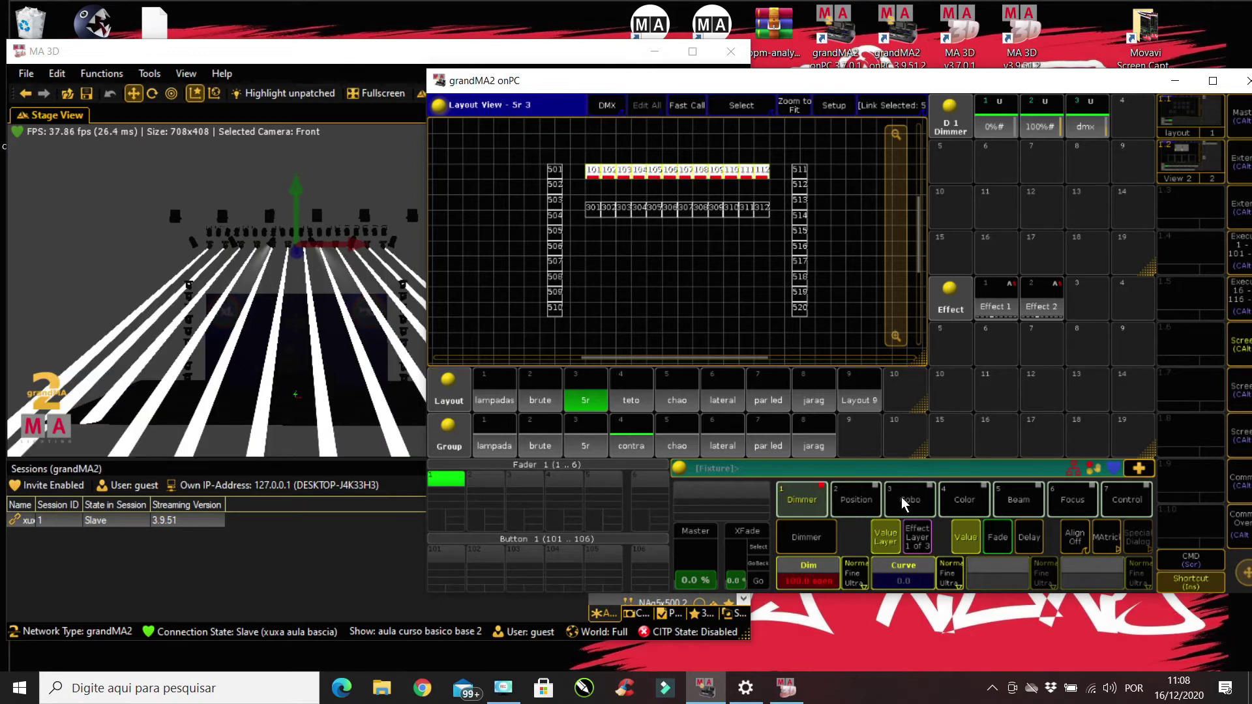
pyautogui.click(952, 497)
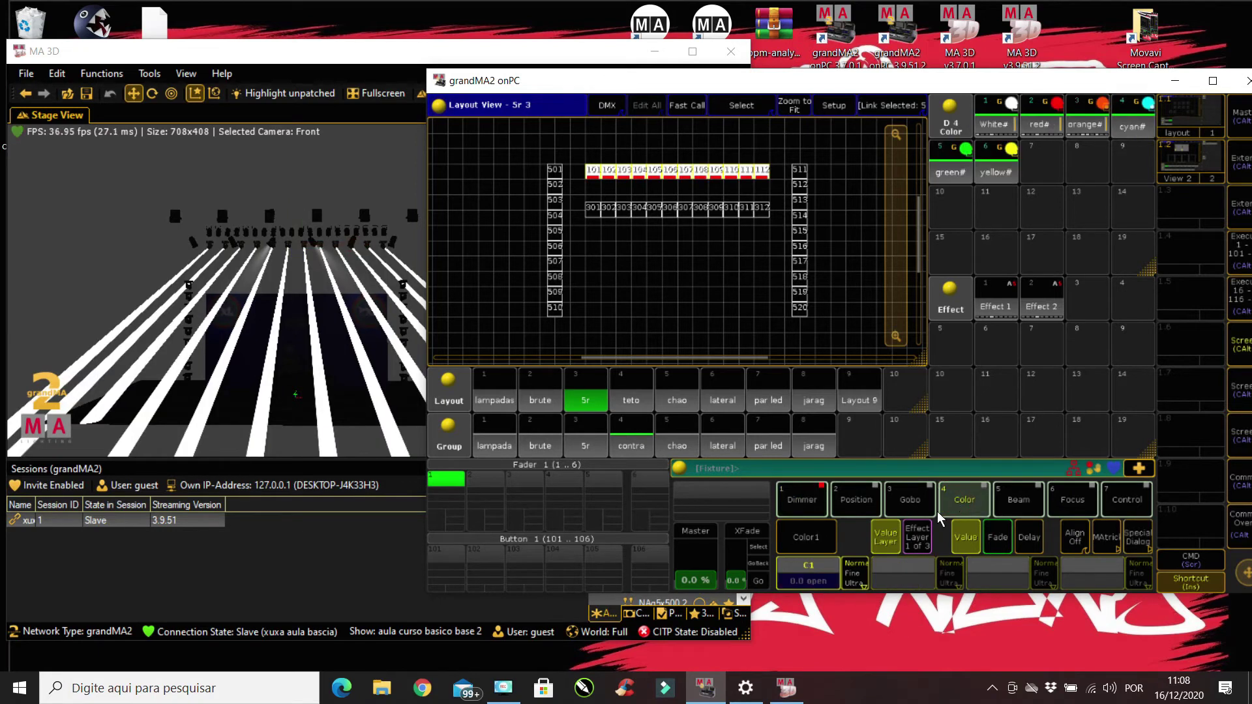
pyautogui.click(812, 577)
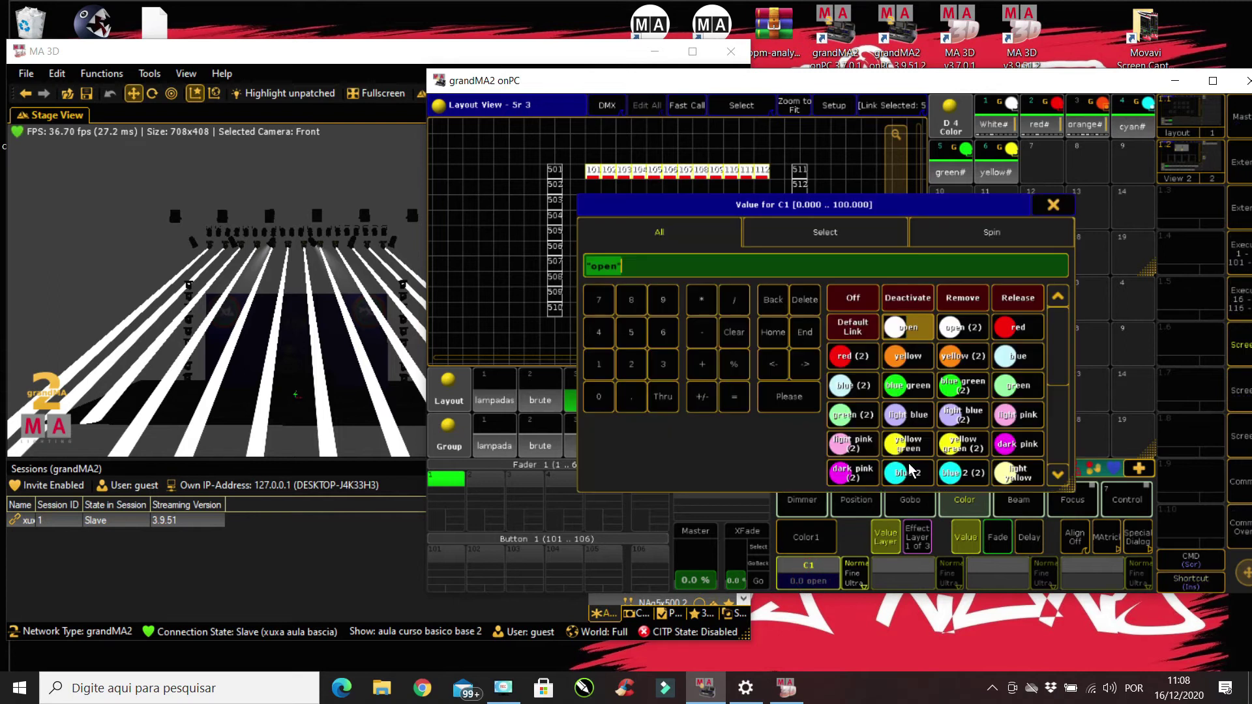
pyautogui.click(1020, 319)
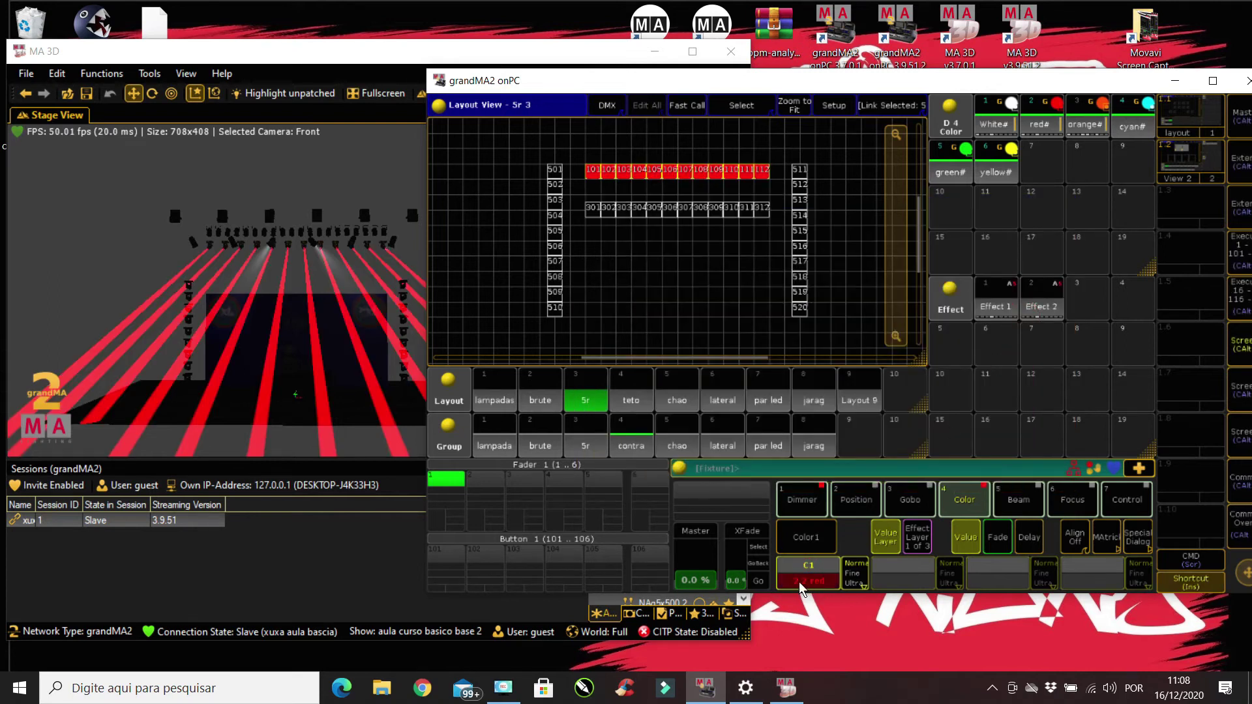
# Apply Effect 2 to the fixtures, open it for editing and set the high value of its COLOR1 line to 2.2
pyautogui.click(1039, 304)
pyautogui.click(1039, 303)
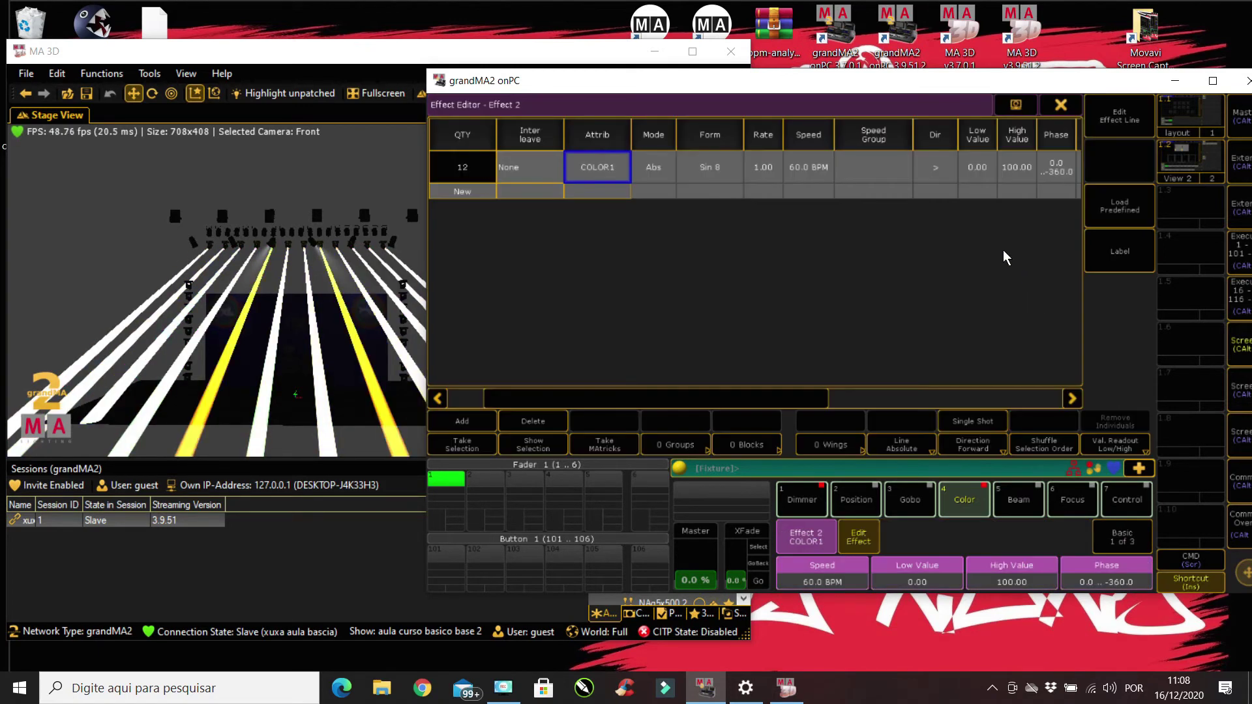
pyautogui.click(973, 169)
pyautogui.click(975, 168)
pyautogui.click(1057, 202)
pyautogui.click(1020, 171)
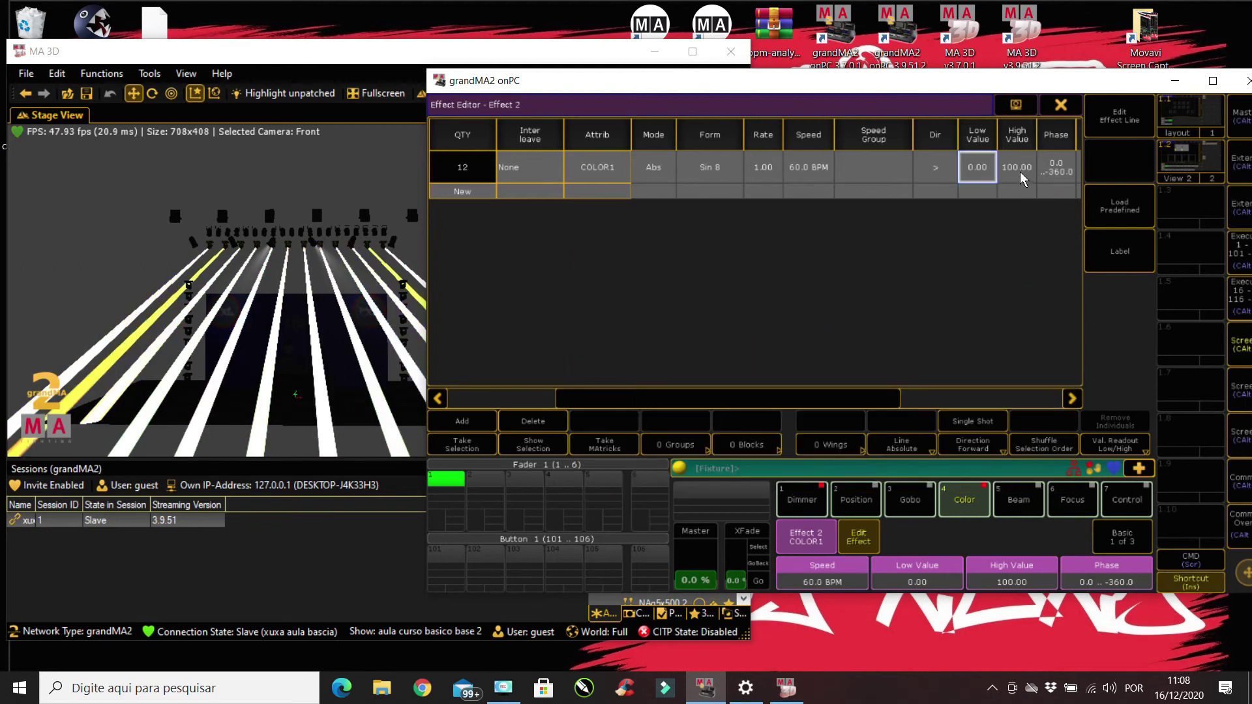
pyautogui.click(1017, 168)
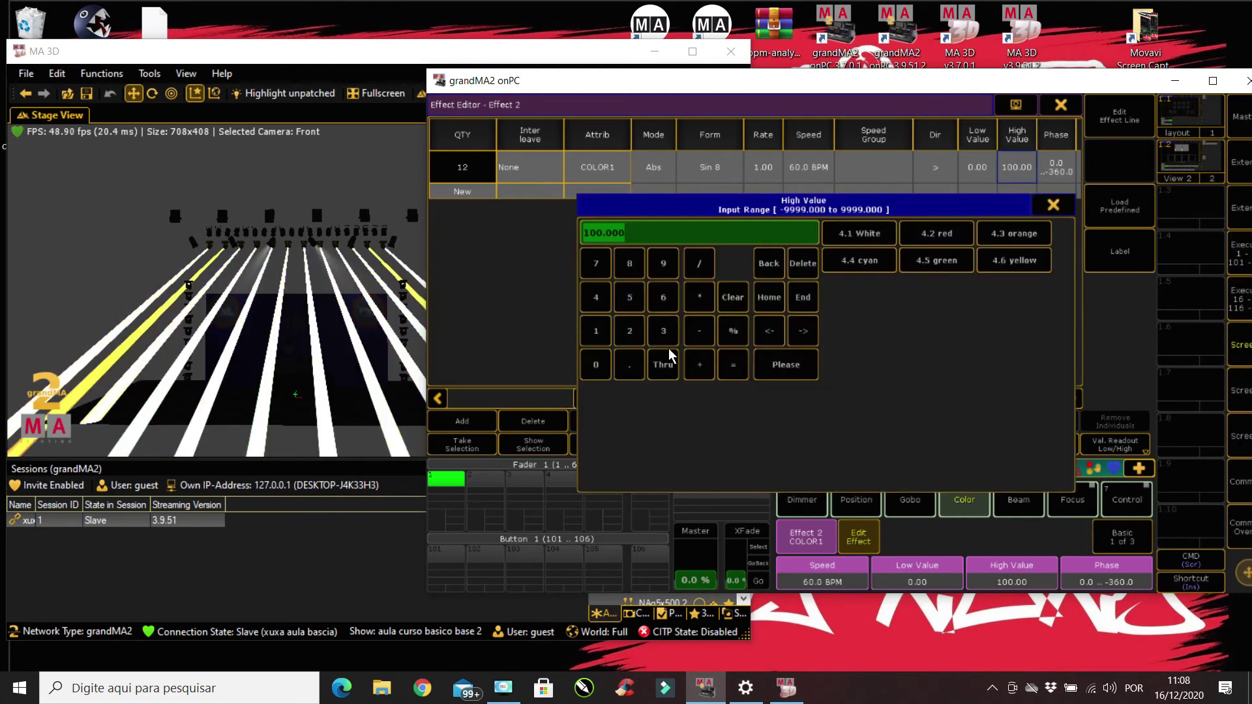
pyautogui.click(629, 364)
pyautogui.click(630, 330)
pyautogui.click(785, 365)
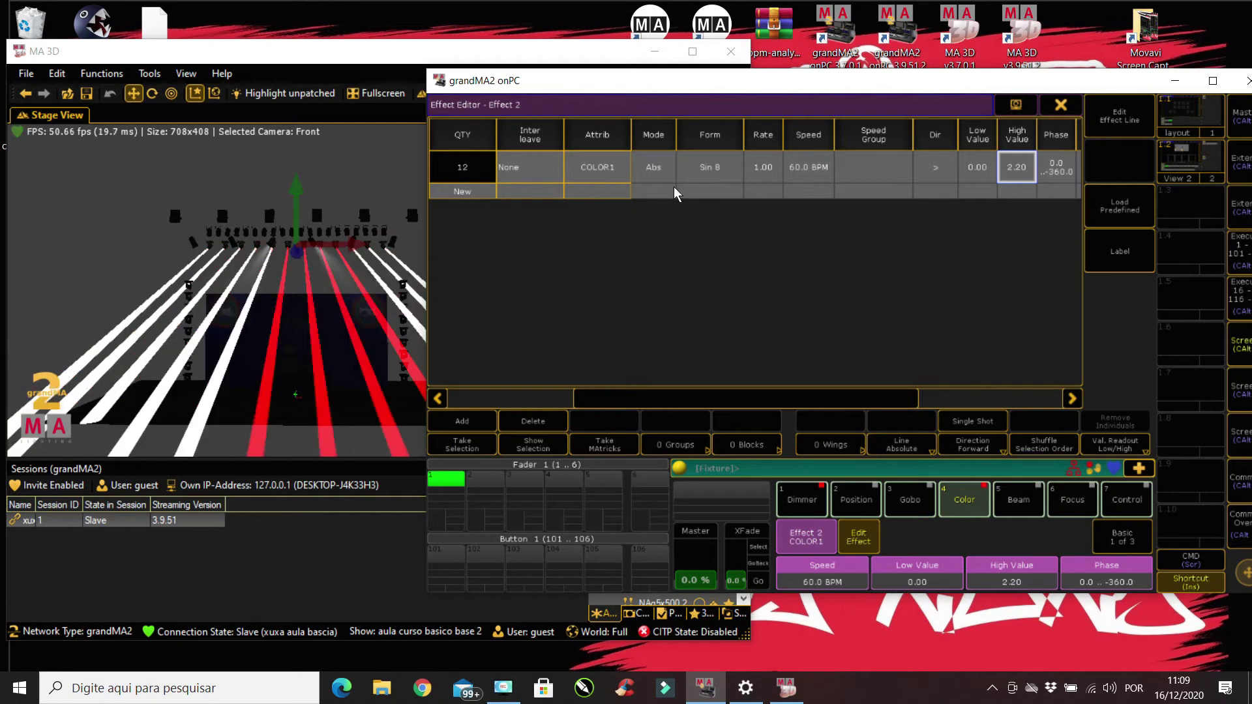
# Change the form of Effect 2's COLOR1 line to Chase 5
pyautogui.click(713, 164)
pyautogui.click(714, 164)
pyautogui.click(922, 292)
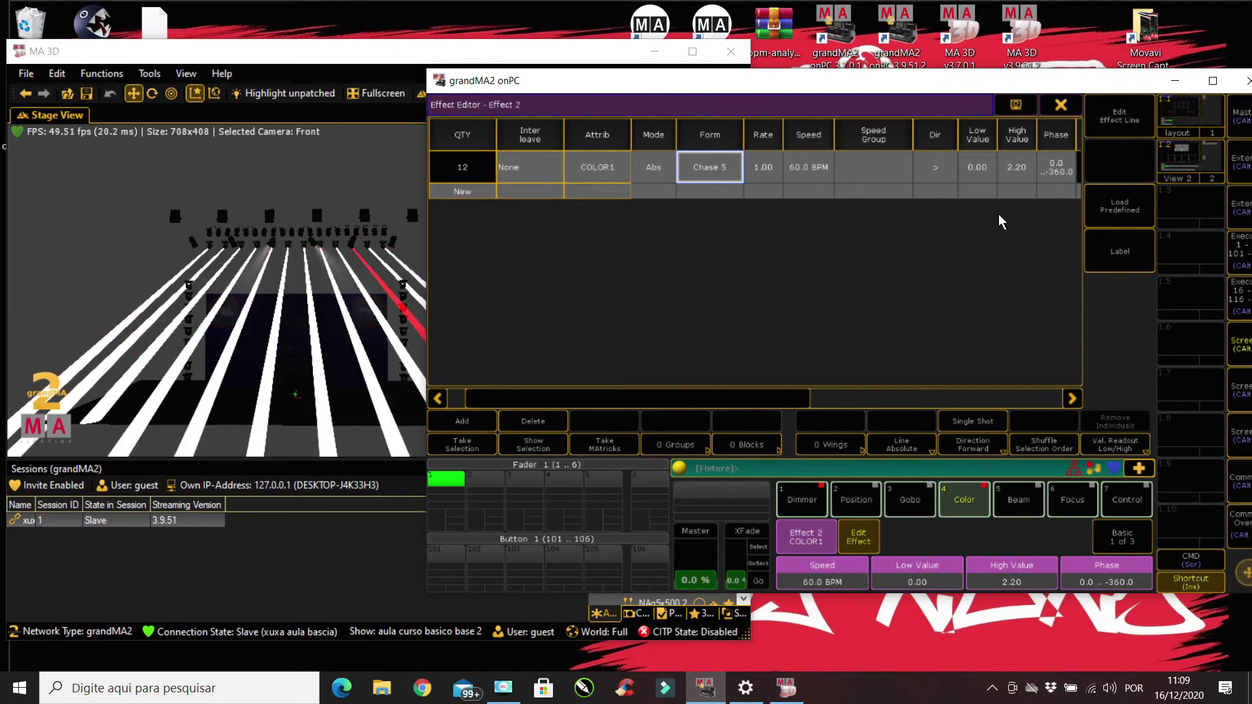
# Assign preset 4.2 red as Effect 2's high value and 4.1 White as its low value, closing the editor
pyautogui.doubleClick(1022, 170)
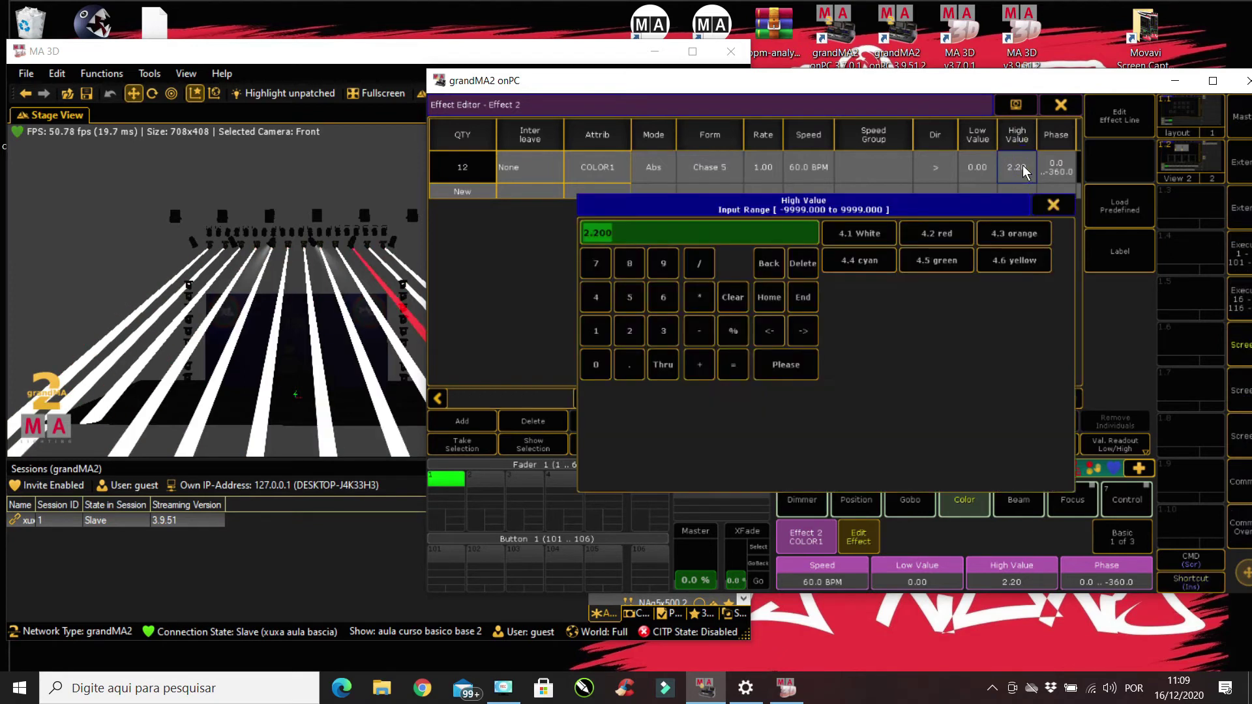
pyautogui.click(942, 238)
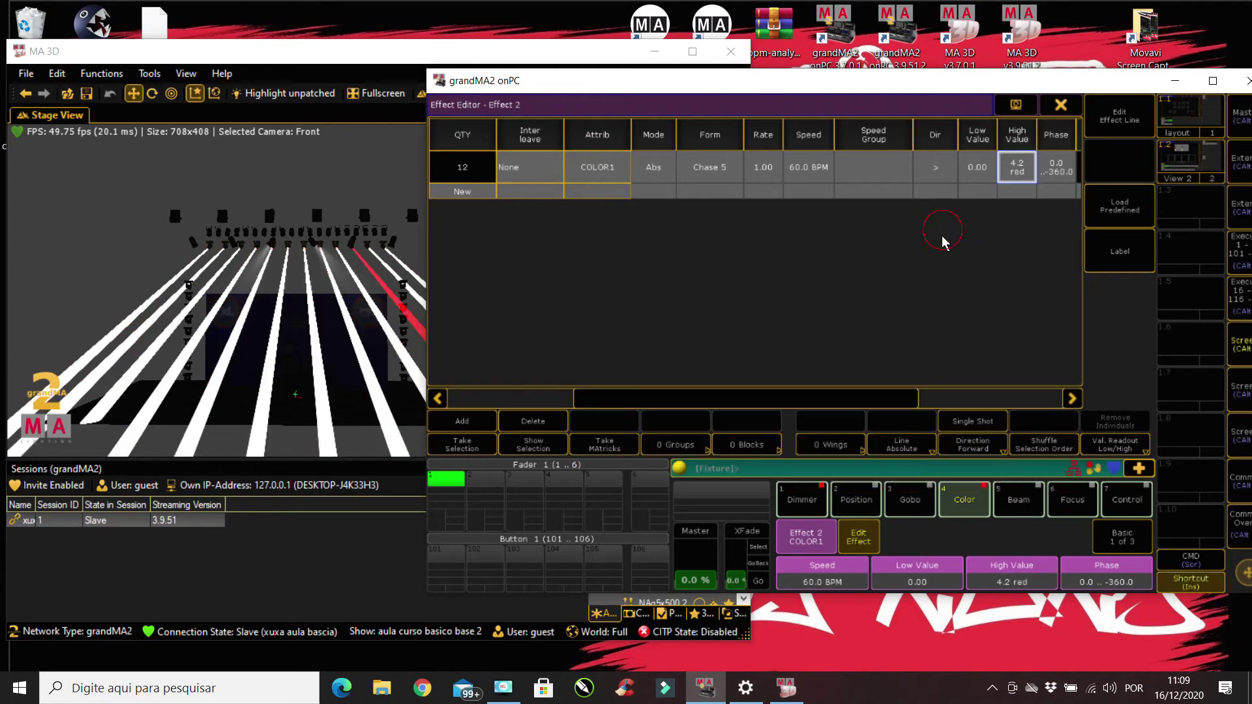
pyautogui.click(976, 176)
pyautogui.click(870, 238)
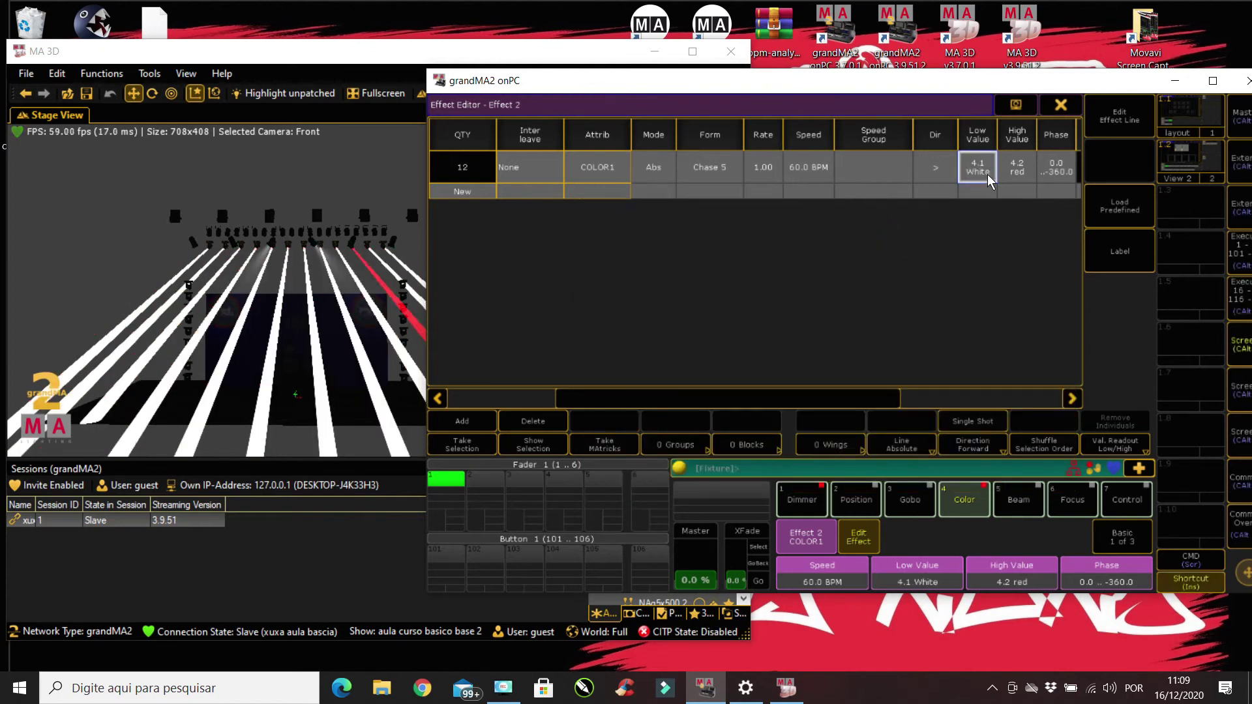
pyautogui.press('Escape')
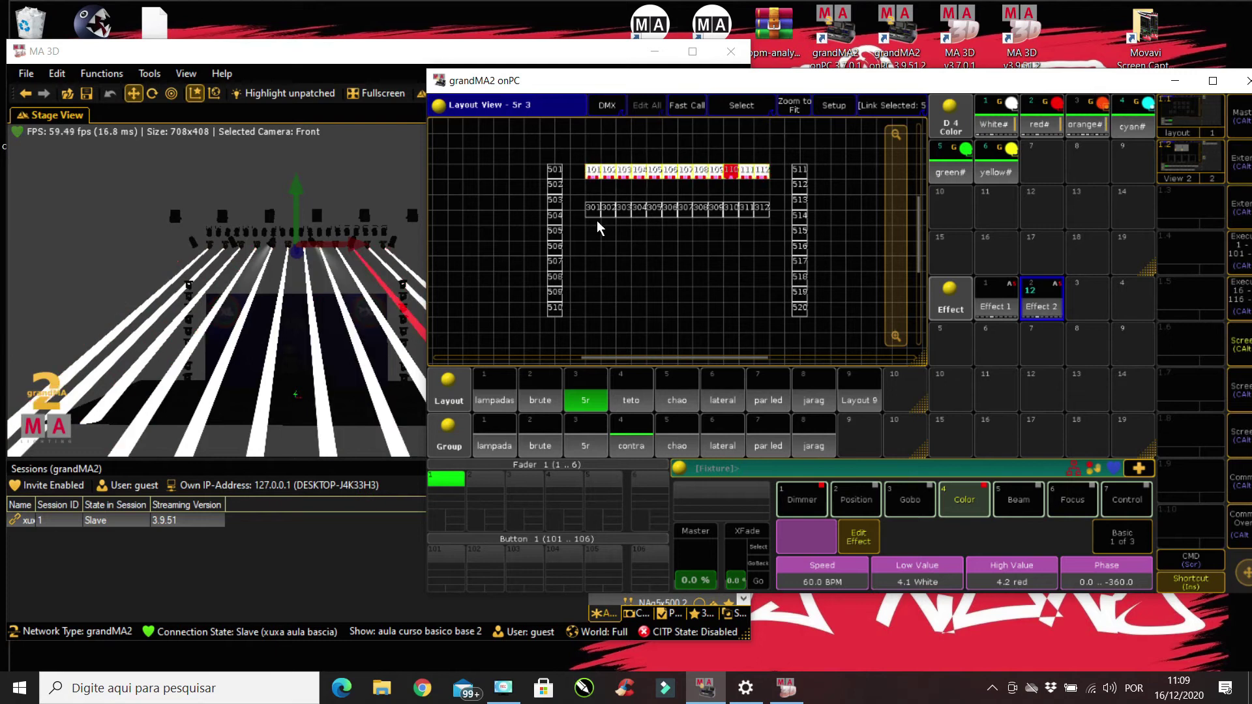
# Overwrite color preset 4.2 red with a different color for fixtures 101 to 112 while Effect 2 is running
pyautogui.click(949, 120)
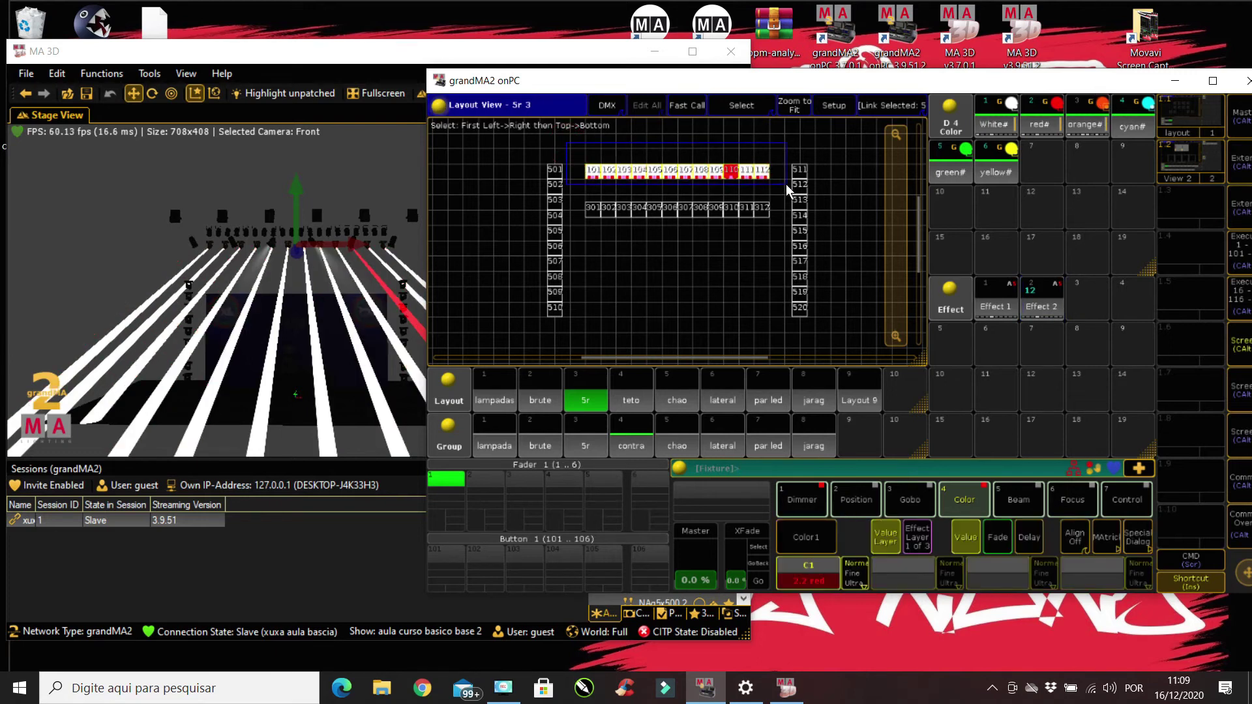
pyautogui.click(1106, 127)
pyautogui.press('s')
pyautogui.click(1052, 132)
pyautogui.click(788, 312)
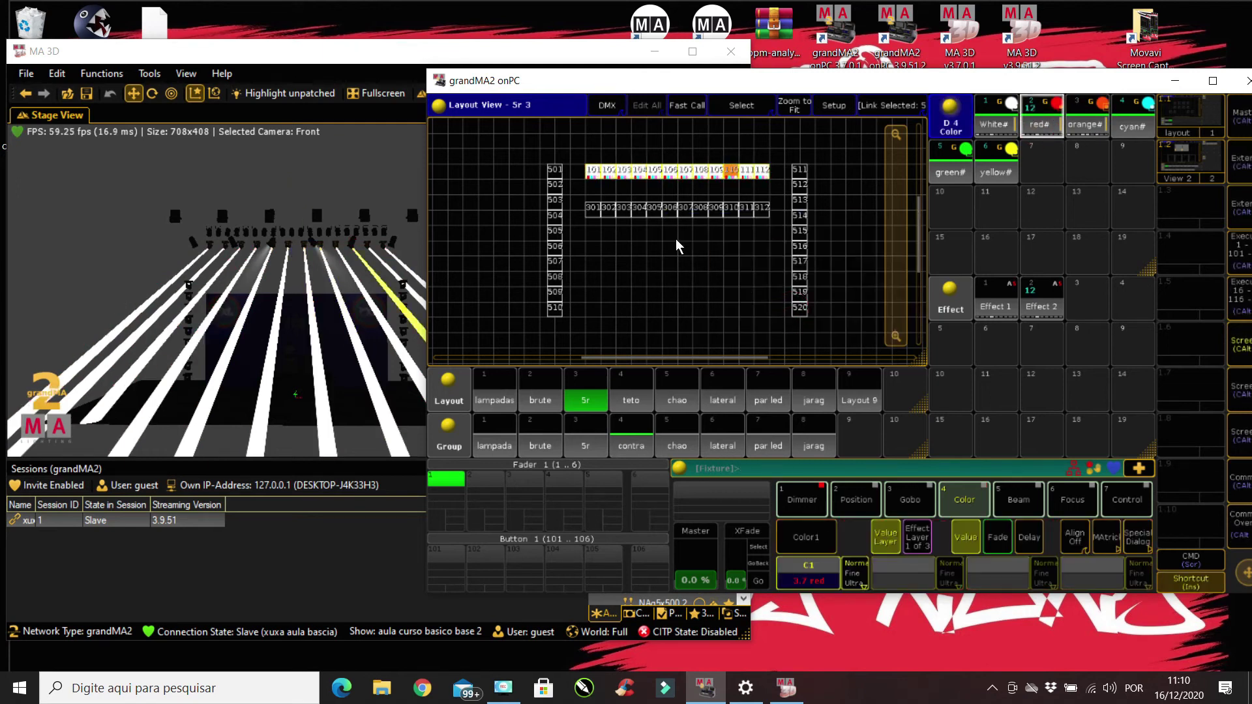
# Undo the storing of color preset 4.2 red
pyautogui.click(266, 367)
pyautogui.press('BackSpace')
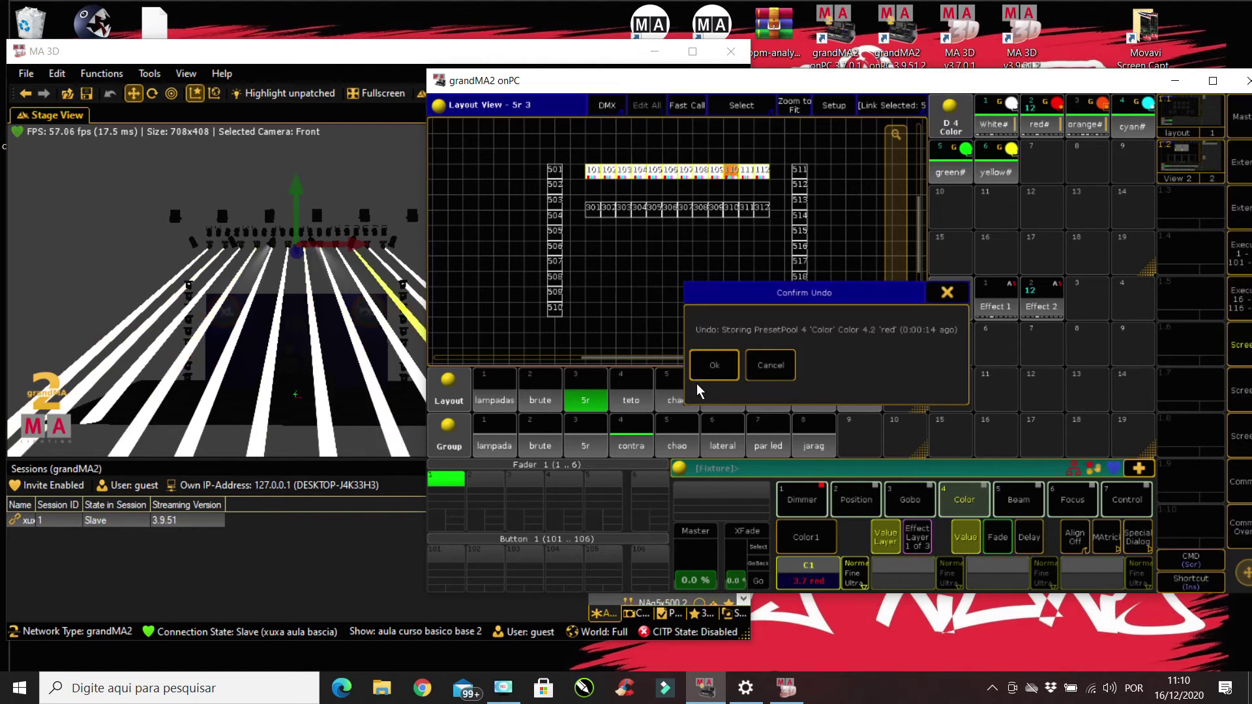
pyautogui.click(714, 360)
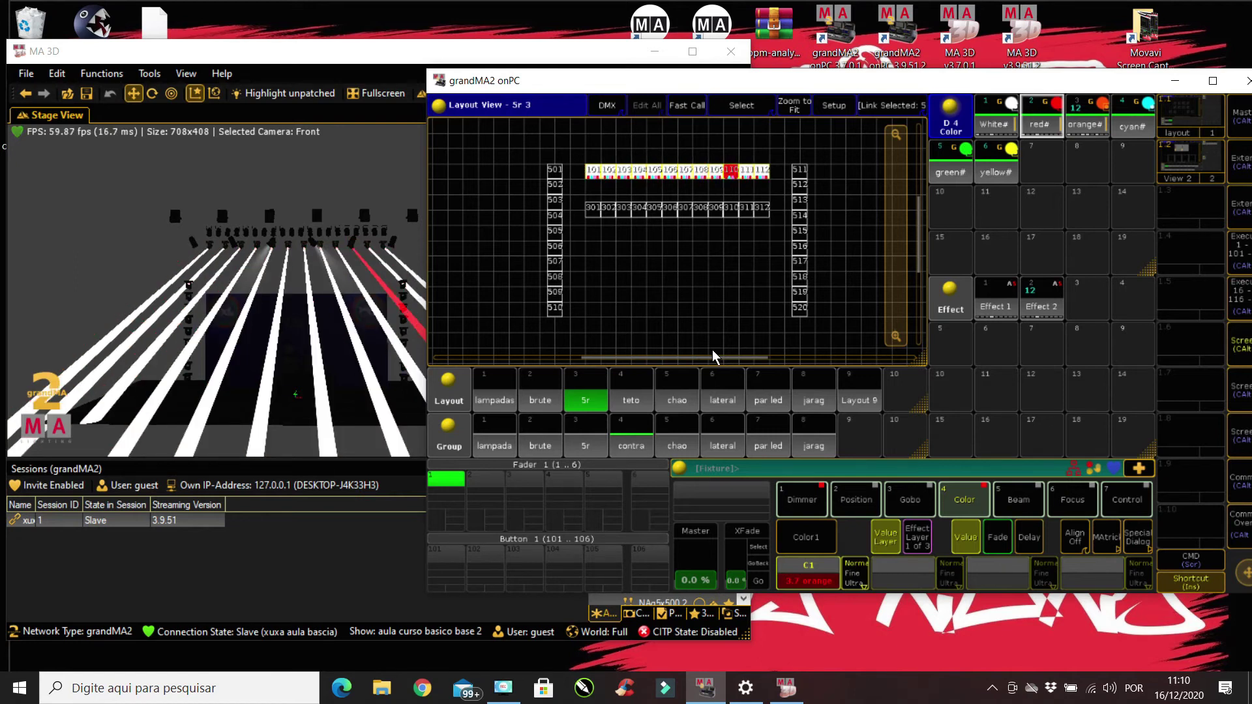
# Open Effect 1 for editing and examine the phase setting of its DIM line
pyautogui.click(995, 300)
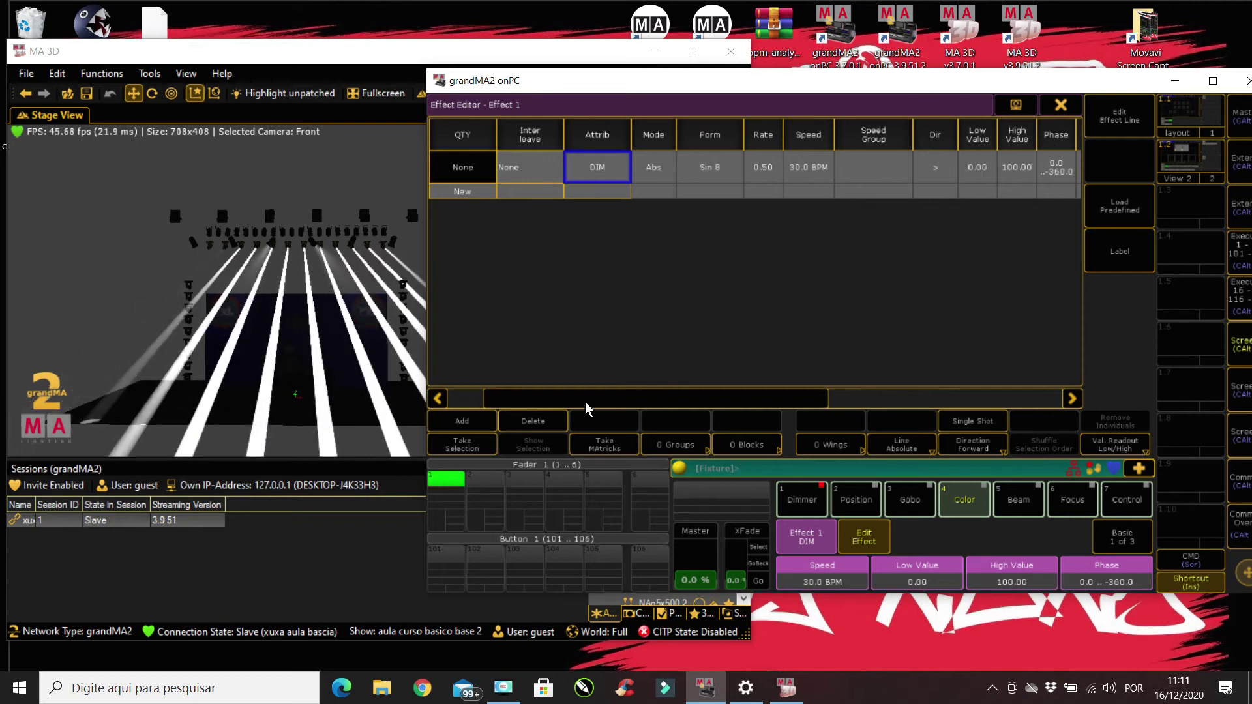
pyautogui.click(686, 408)
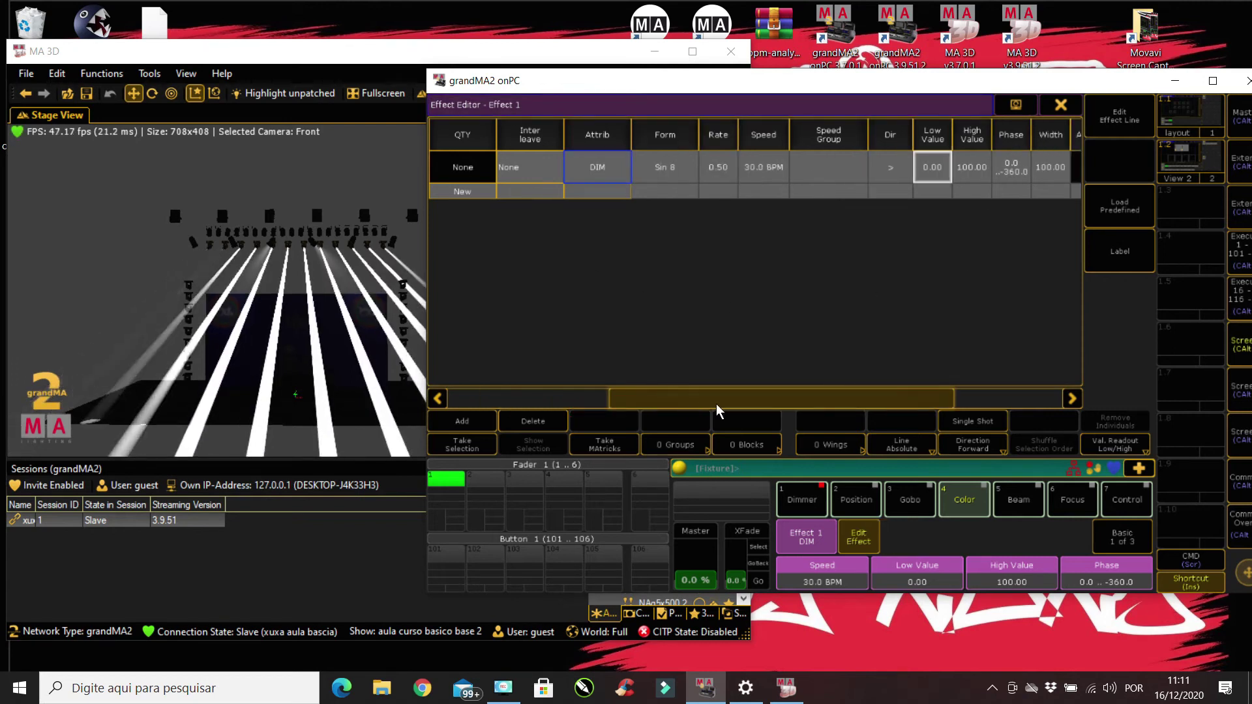
pyautogui.click(739, 408)
pyautogui.click(750, 405)
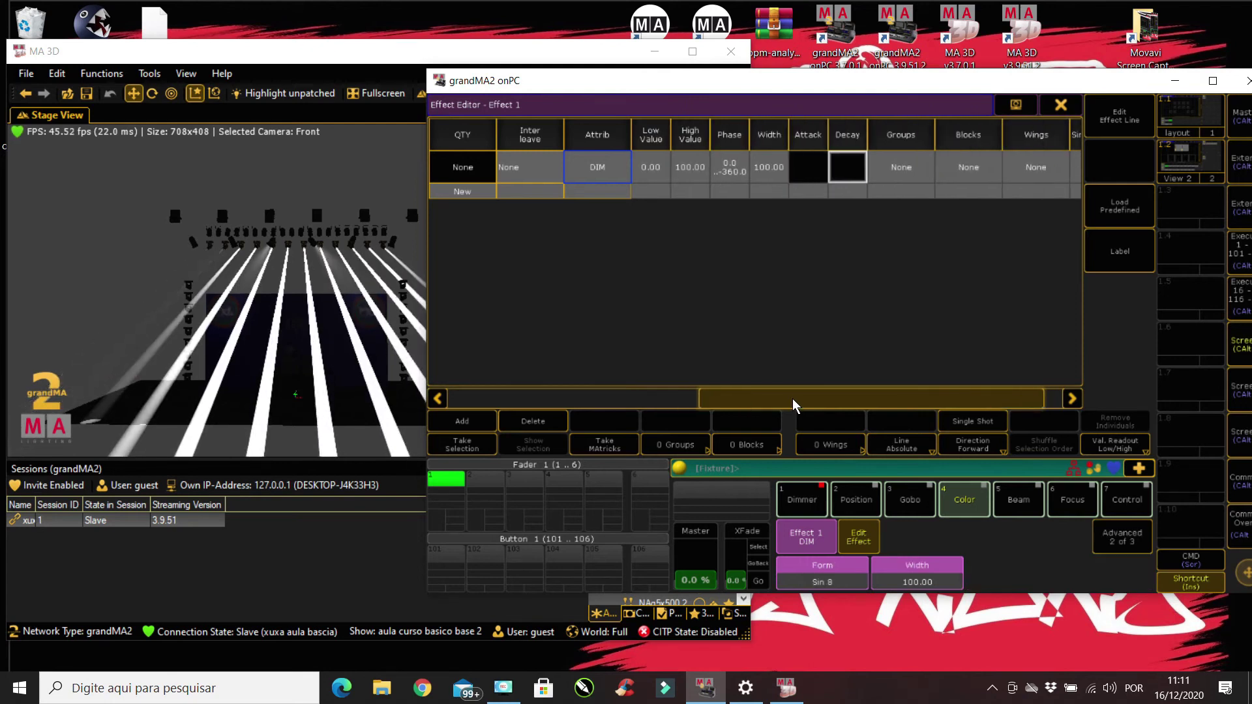
pyautogui.click(731, 157)
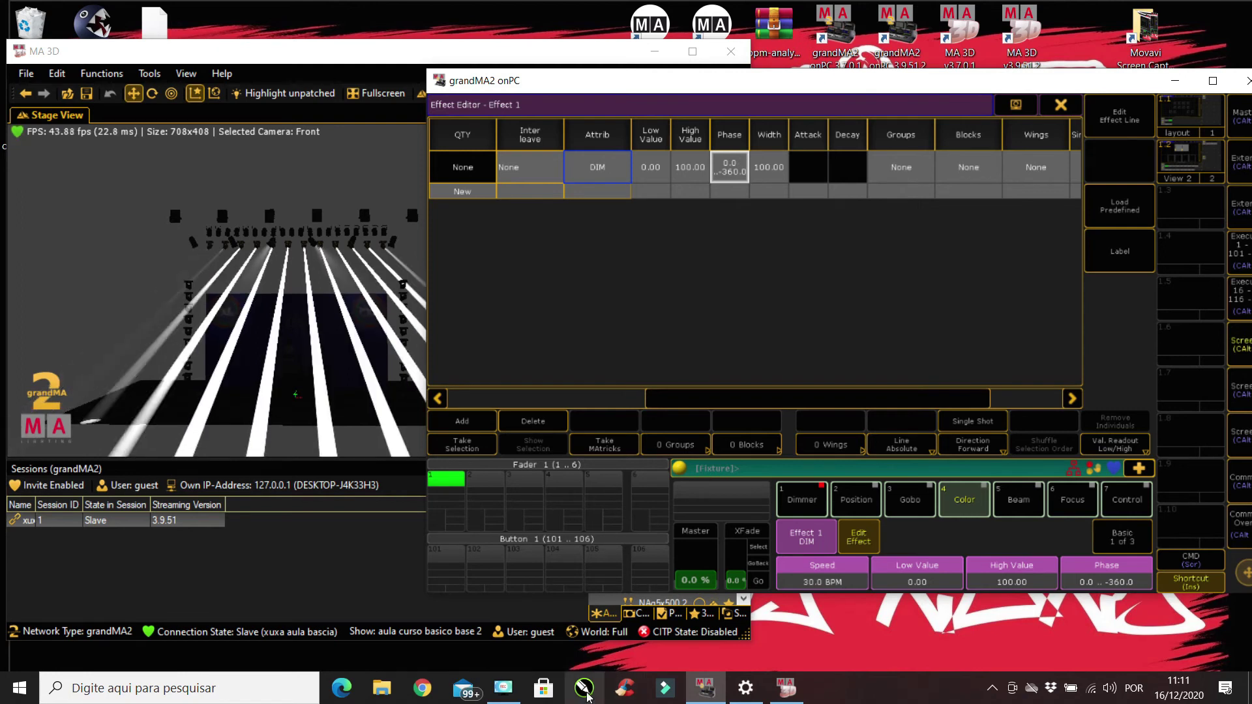
# Switch to CorelDRAW to examine the 0 to 360 phase curve diagram alongside Effect 1's phase setting, then return to grandMA2 onPC
pyautogui.click(584, 688)
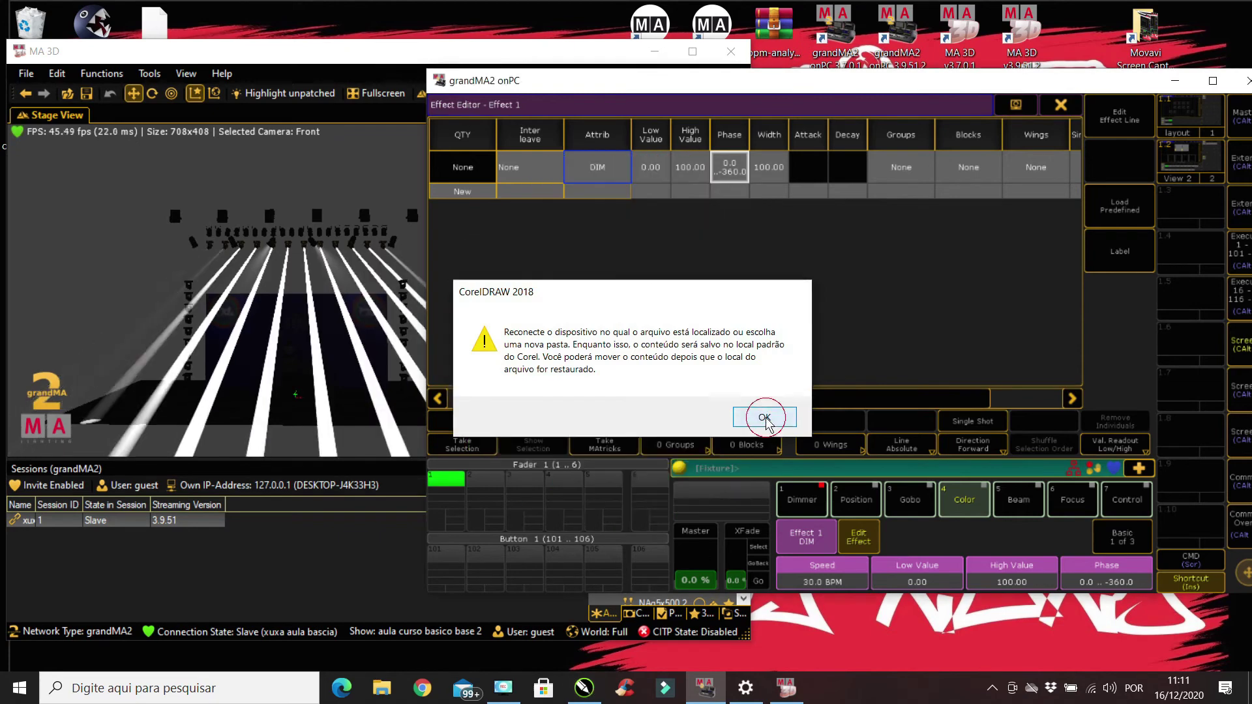
pyautogui.click(763, 419)
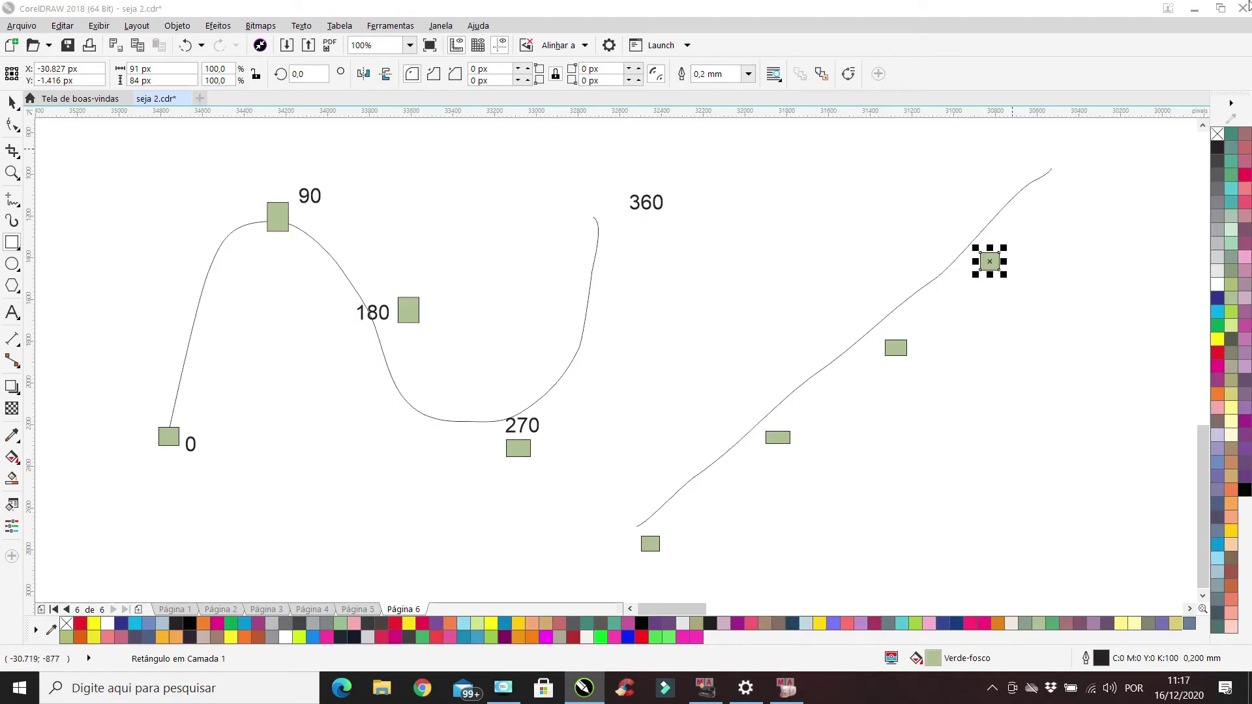
pyautogui.click(704, 688)
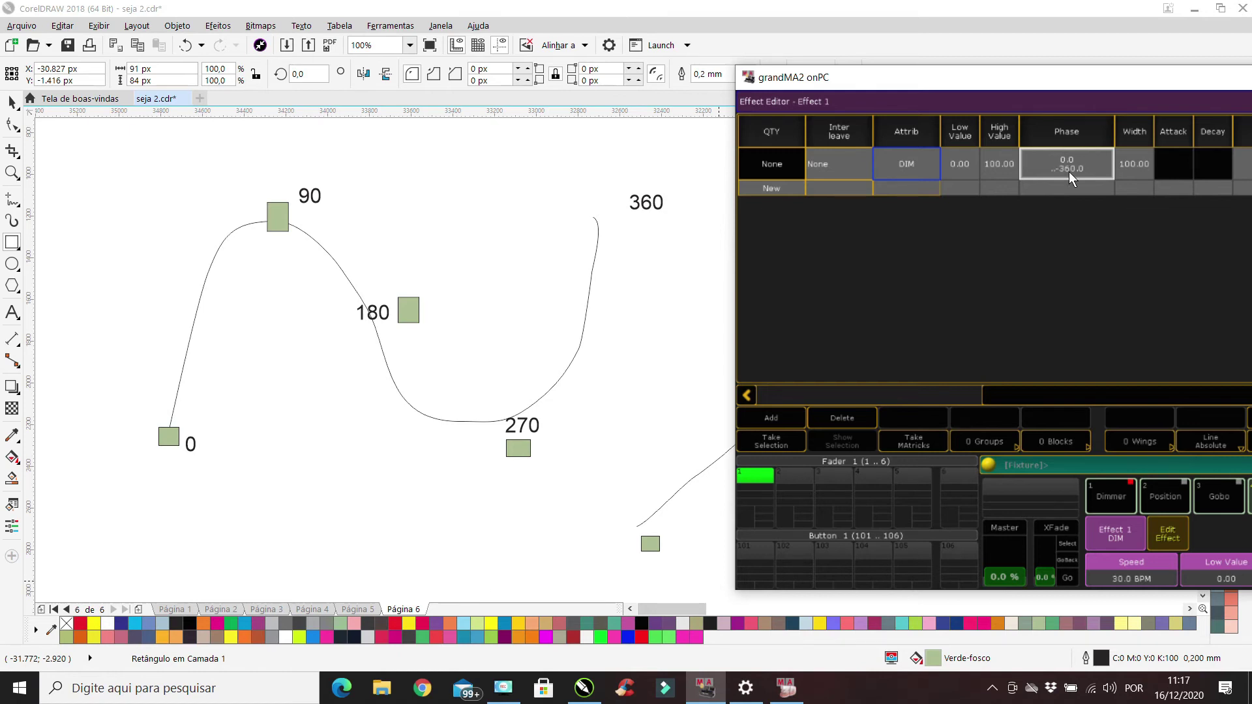
pyautogui.moveTo(1044, 77); pyautogui.dragTo(1154, 250)
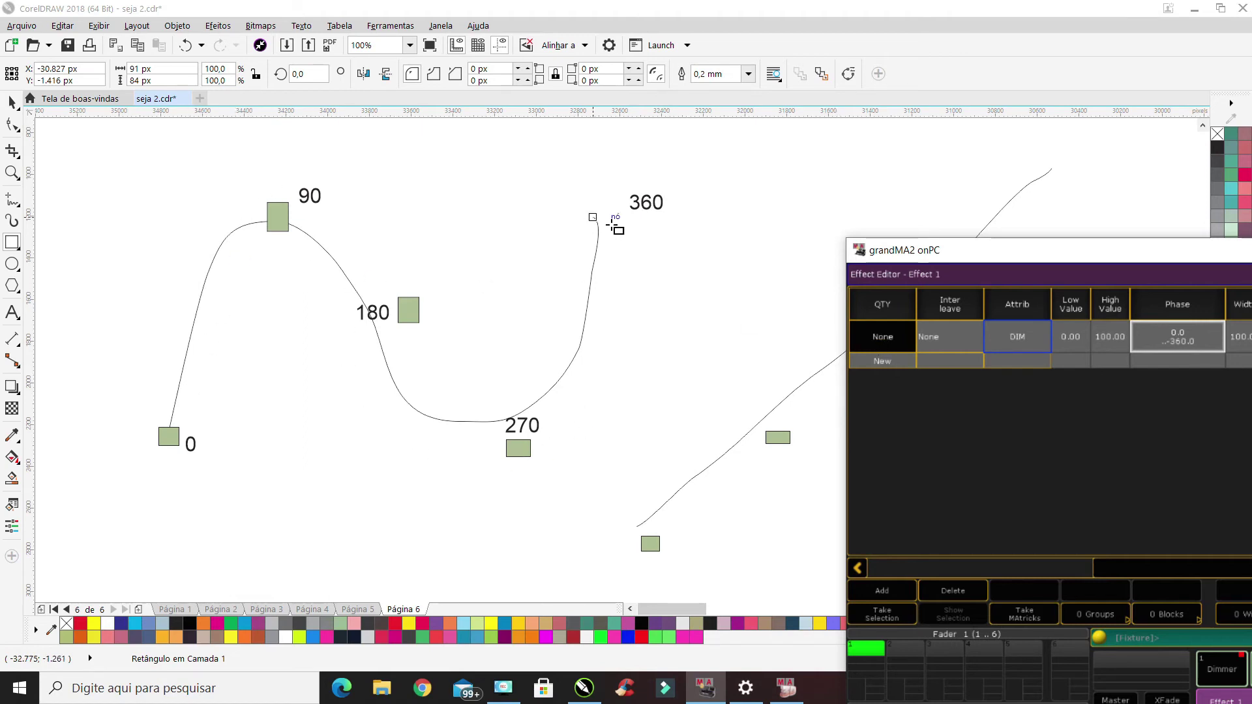
pyautogui.moveTo(992, 252); pyautogui.dragTo(1167, 318)
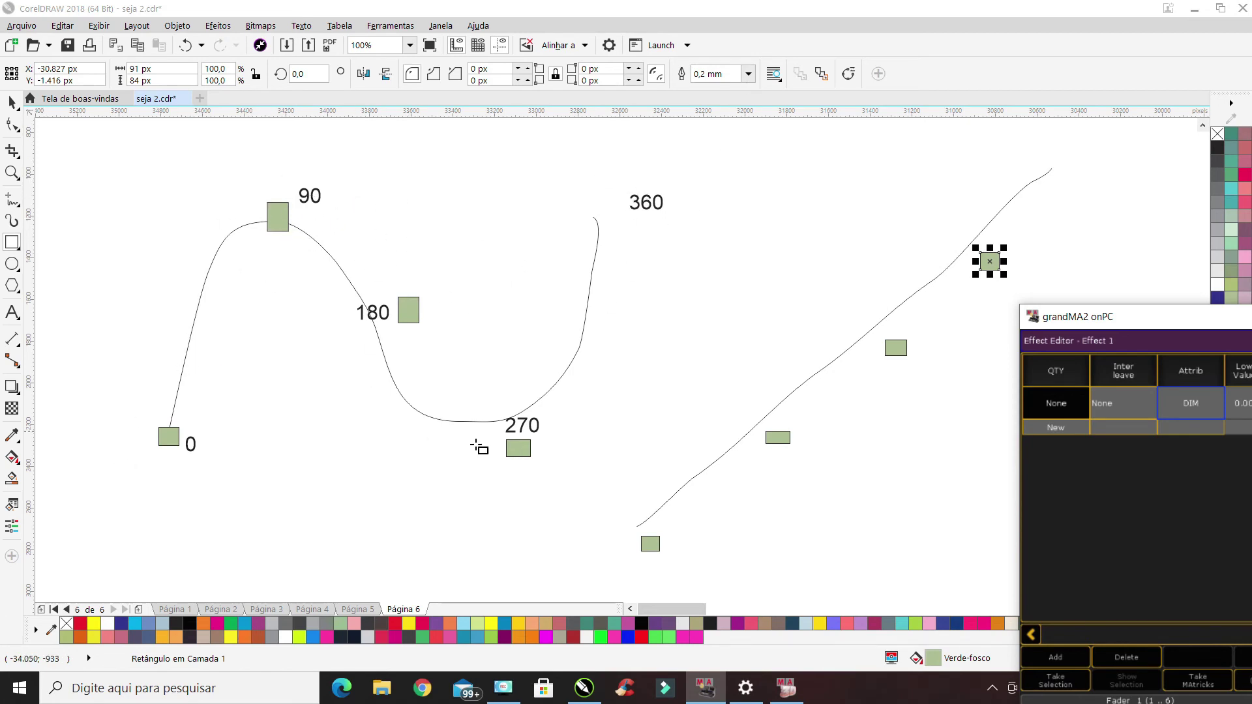
pyautogui.moveTo(1182, 318); pyautogui.dragTo(467, 132)
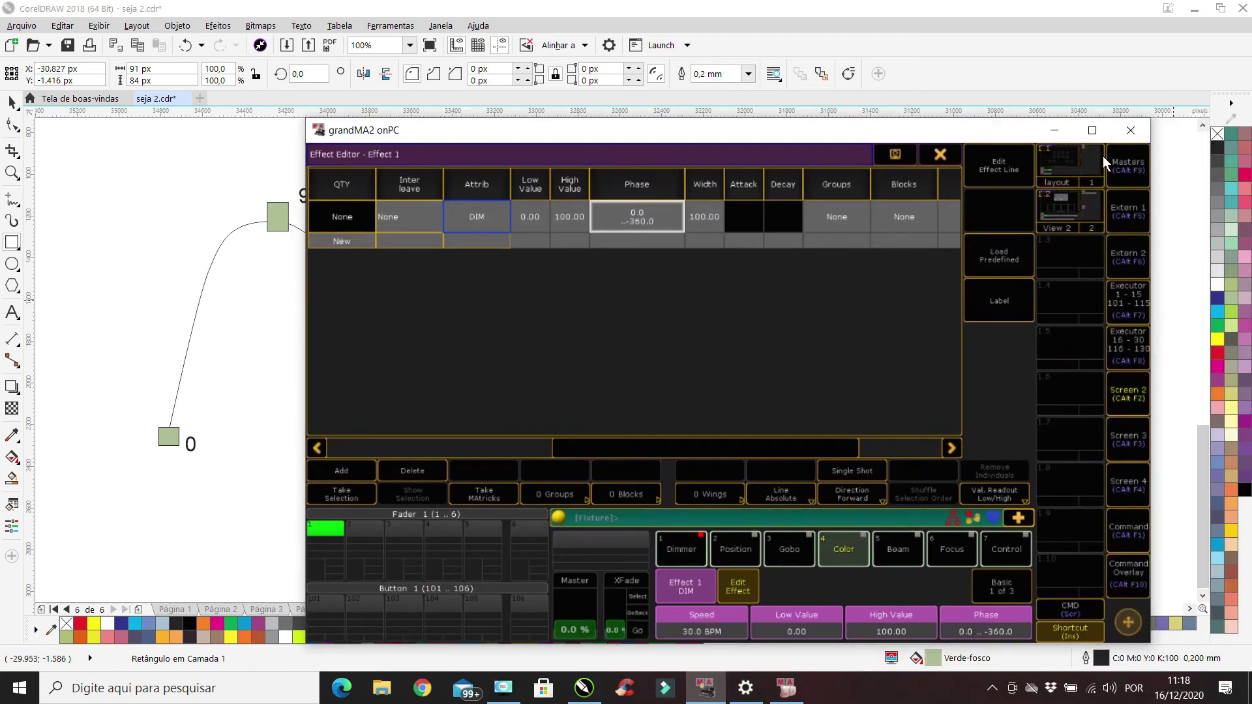
# Close the Effect 1 editor and delete Effects 1 and 2 from the effect pool
pyautogui.click(940, 155)
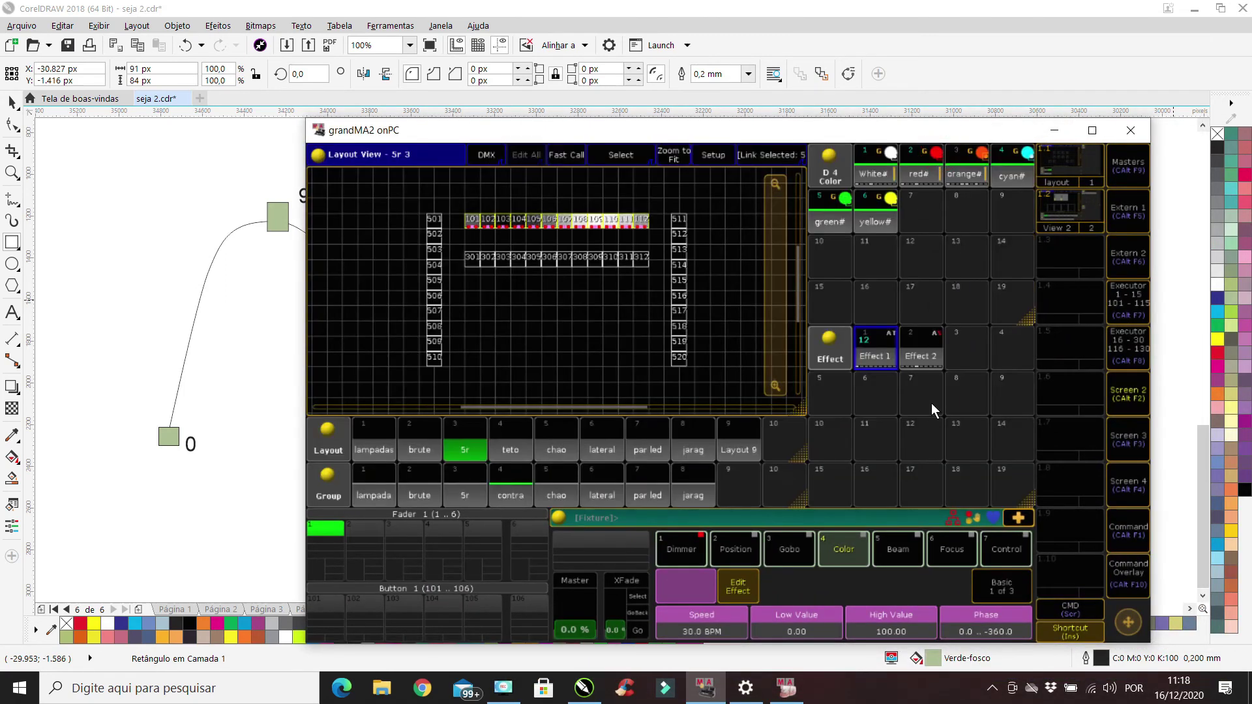
pyautogui.click(941, 345)
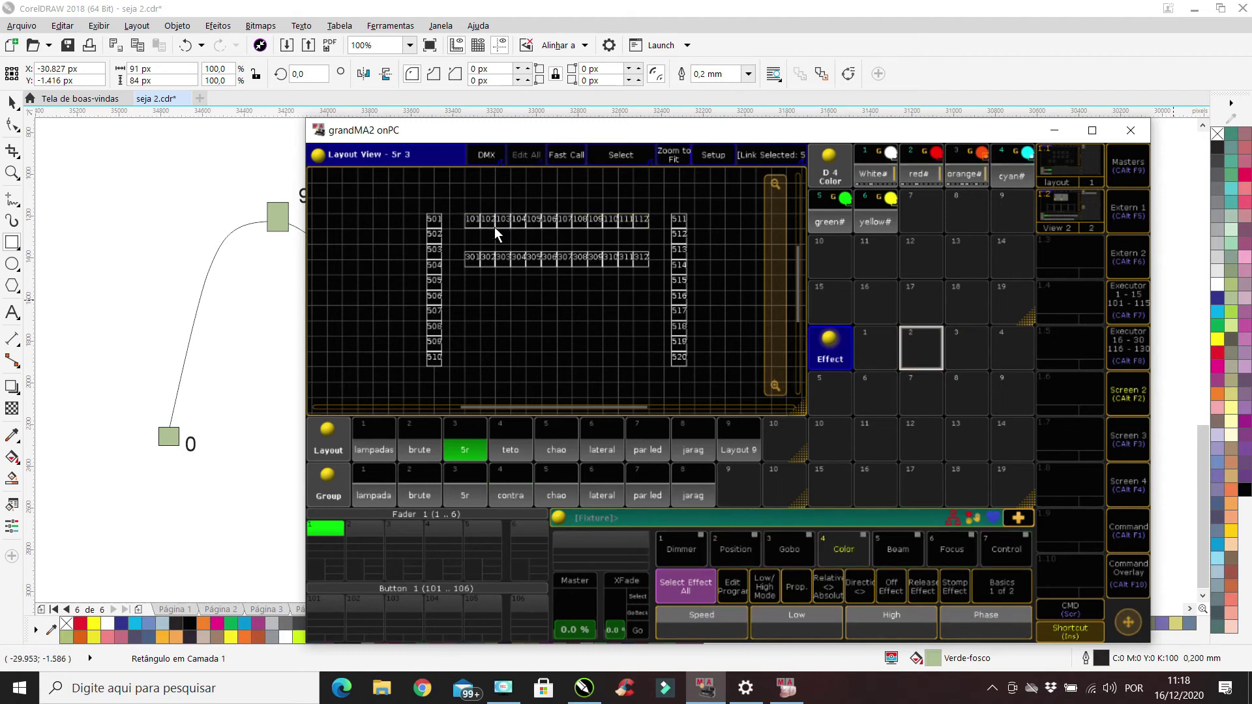
# Select fixtures 101 to 104 and create a new effect in the first effect pool slot with the Dim attribute
pyautogui.moveTo(459, 211); pyautogui.dragTo(502, 229)
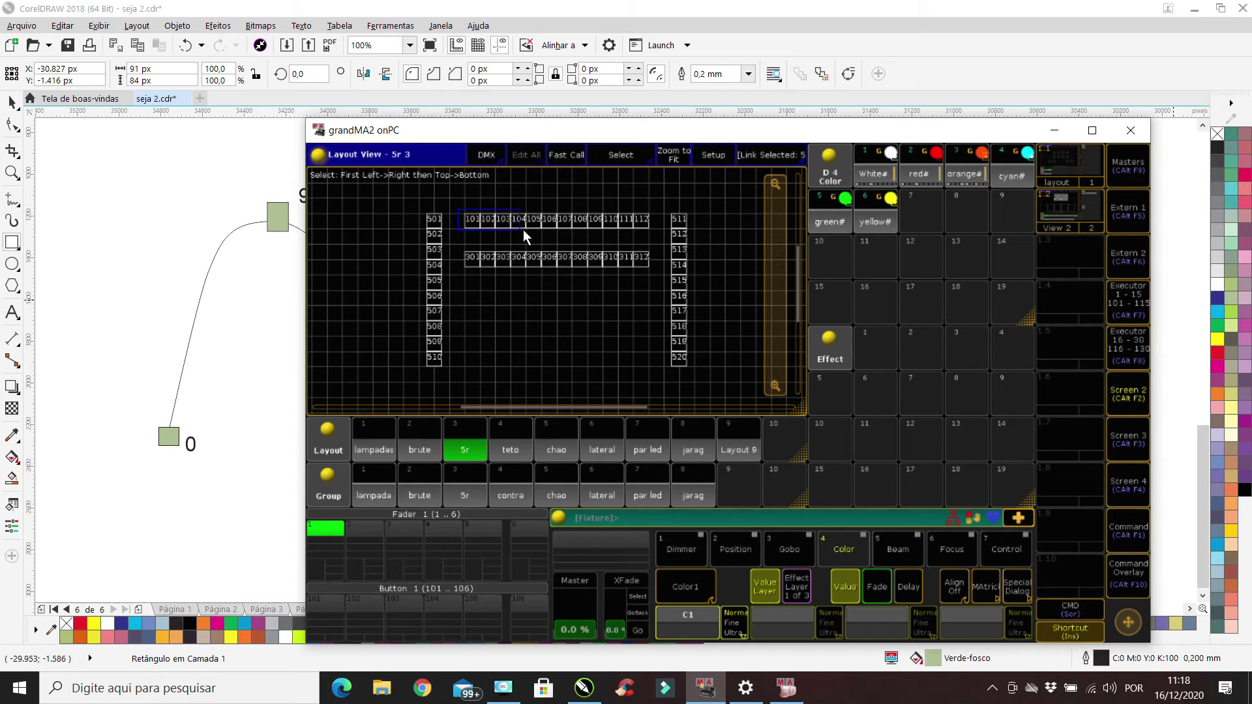
pyautogui.moveTo(528, 229); pyautogui.dragTo(526, 229)
pyautogui.click(874, 344)
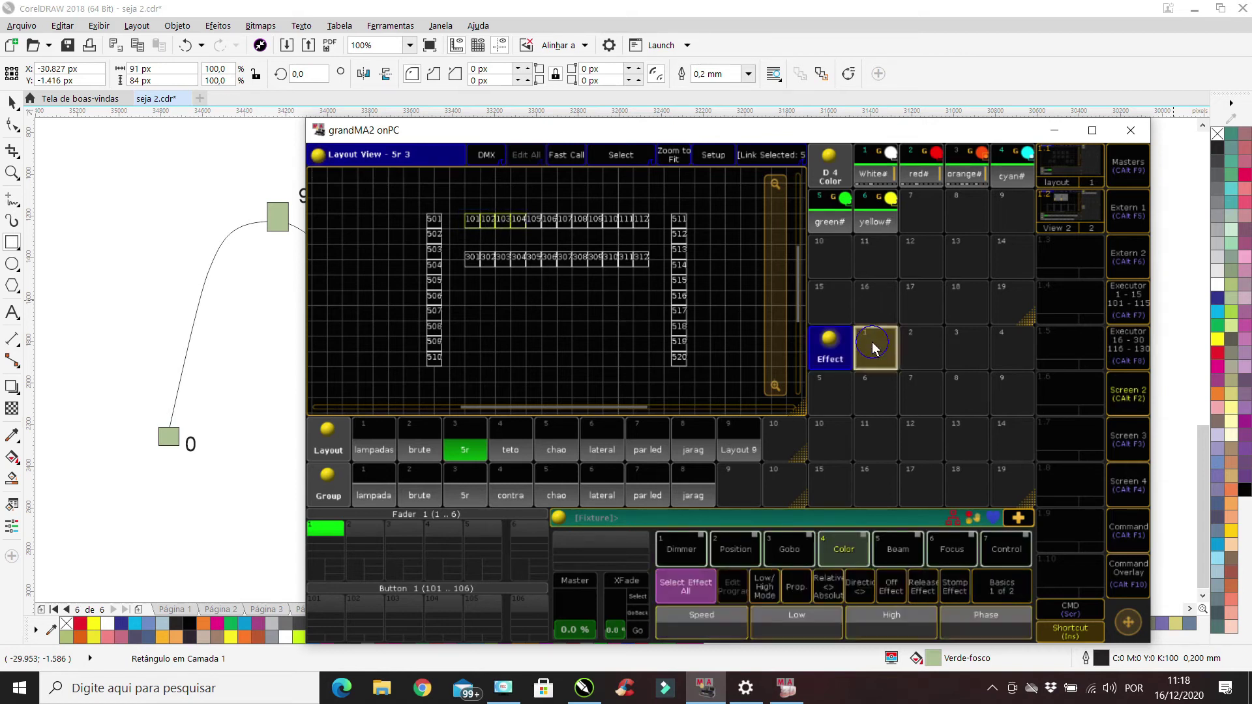
pyautogui.click(875, 344)
pyautogui.click(648, 177)
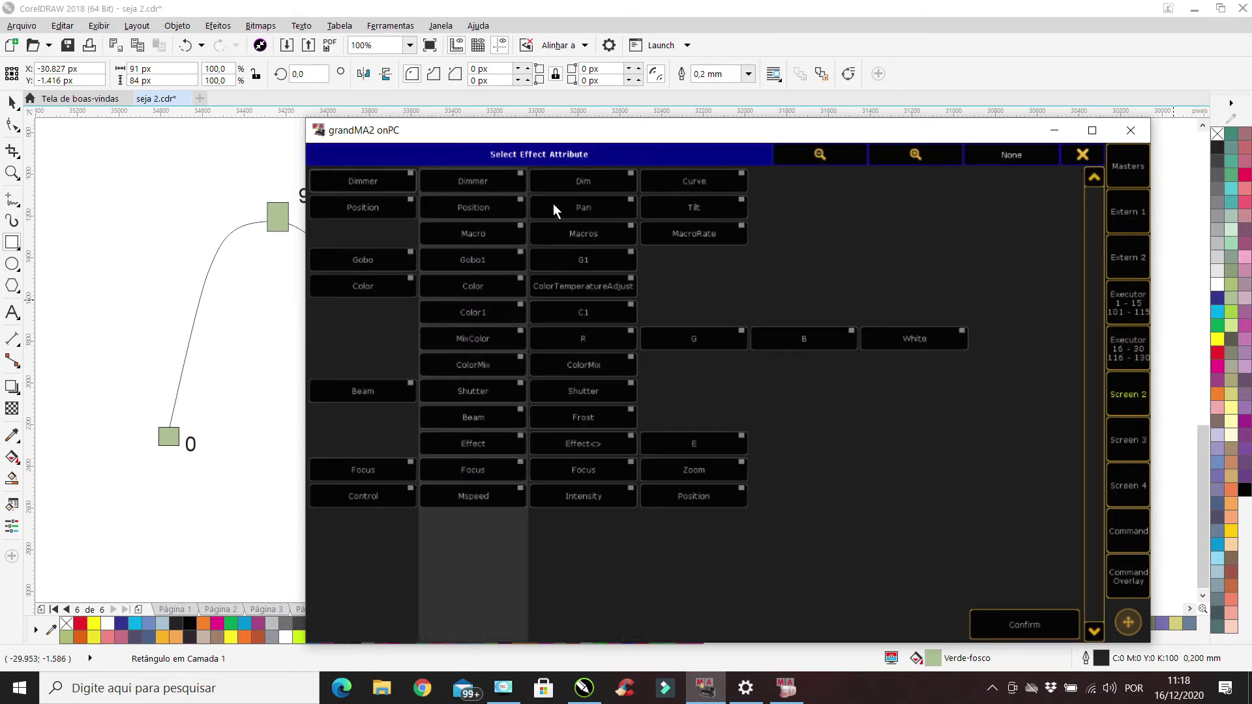
pyautogui.click(598, 183)
pyautogui.click(1020, 624)
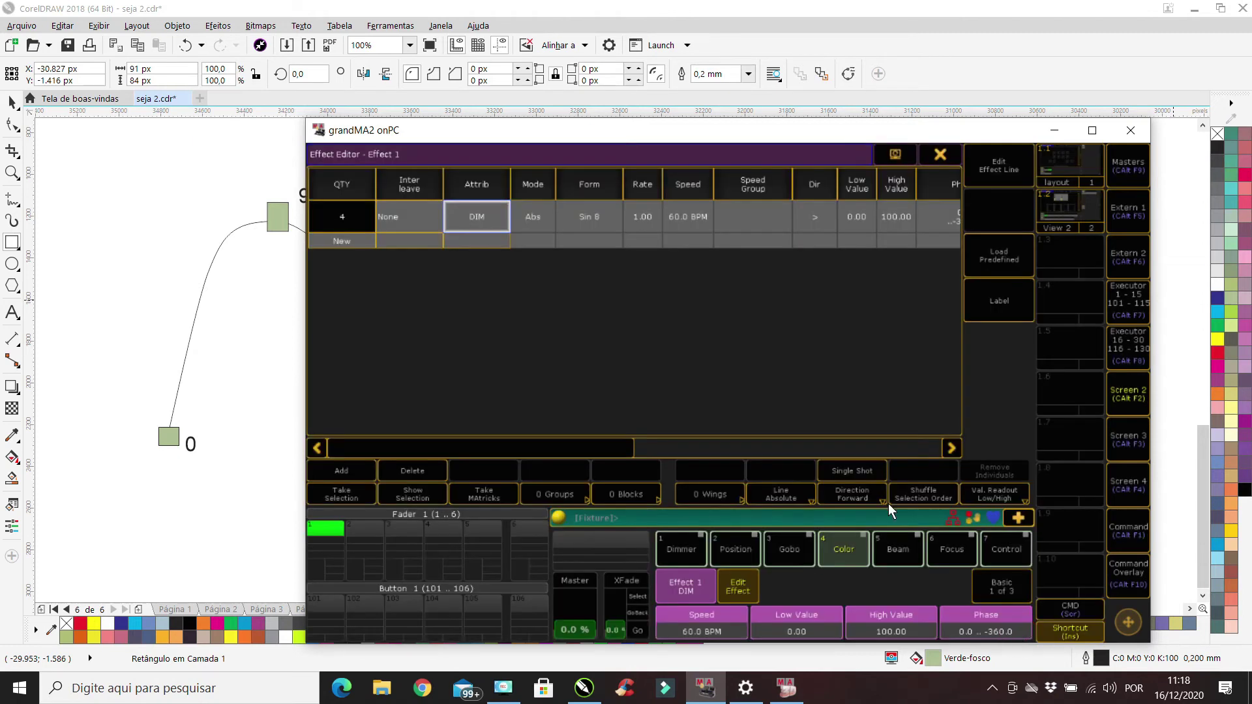
# Set the speed of Effect 1's DIM line to 10 BPM and close the editor
pyautogui.click(689, 215)
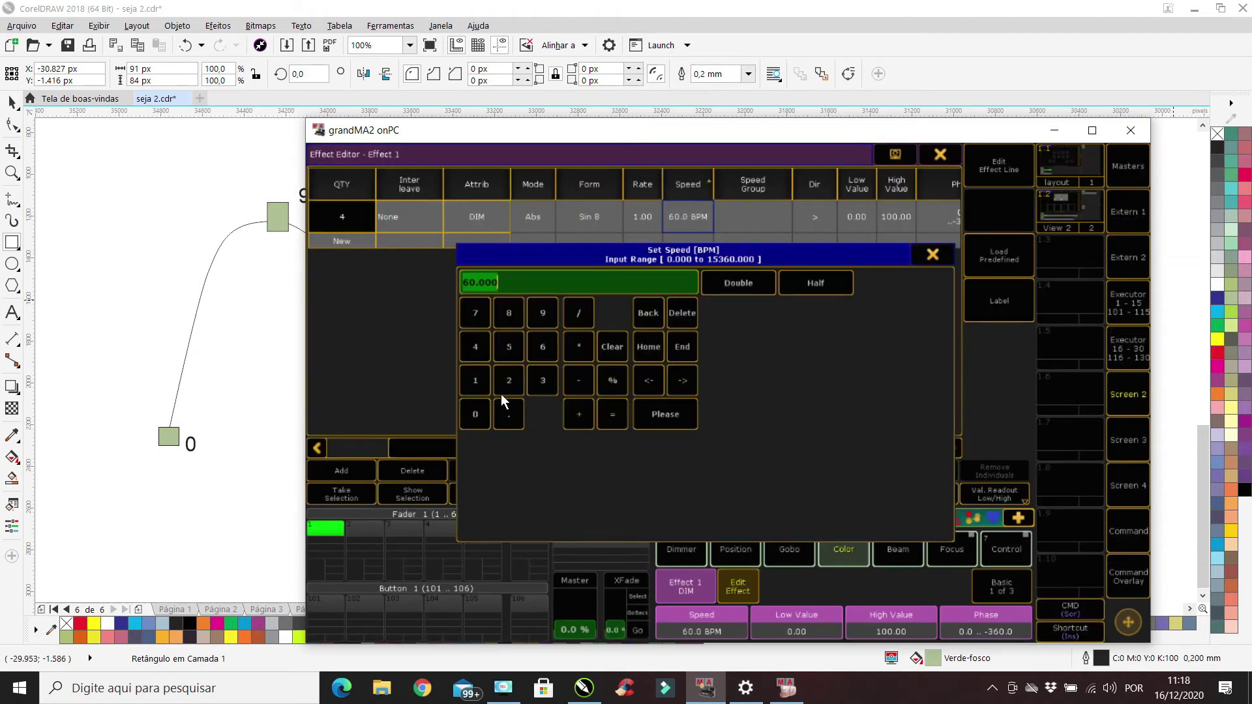
pyautogui.click(476, 383)
pyautogui.click(475, 413)
pyautogui.click(664, 414)
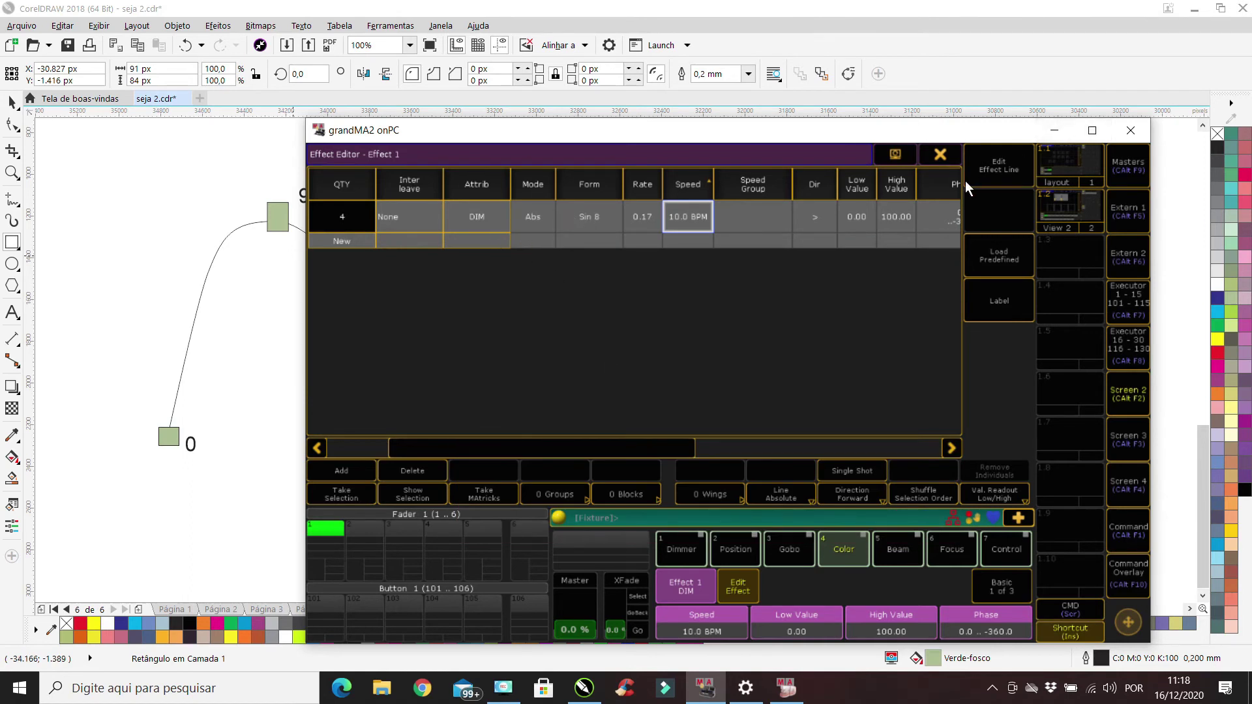
pyautogui.click(940, 156)
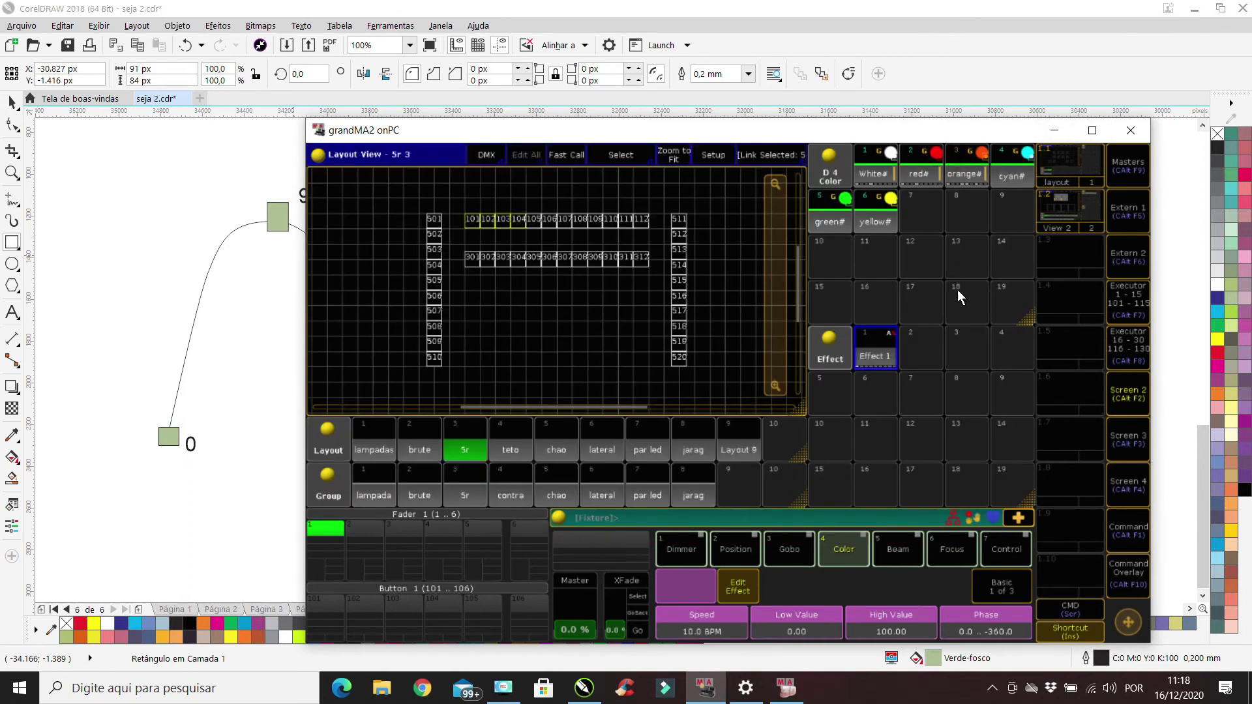
# Run Effect 1 on fixtures 101 to 104 and reposition the window to compare it with the sine diagram
pyautogui.click(885, 351)
pyautogui.moveTo(633, 138); pyautogui.dragTo(865, 187)
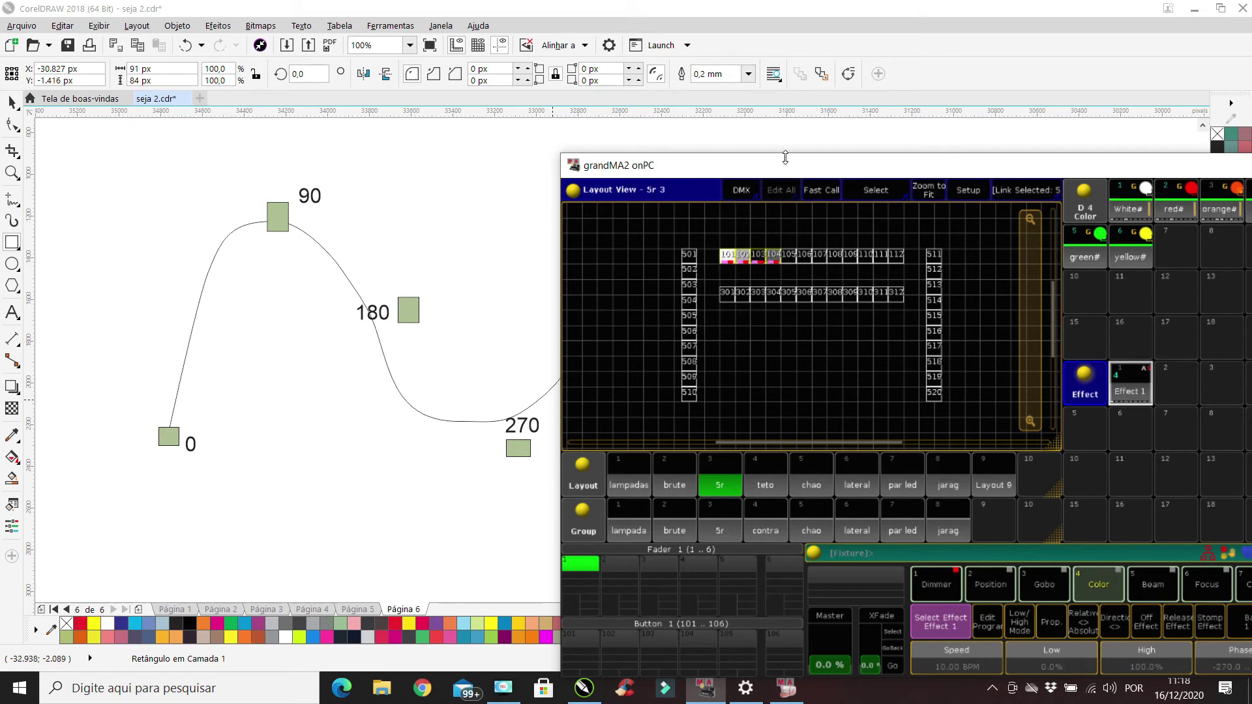
pyautogui.moveTo(814, 168); pyautogui.dragTo(363, 218)
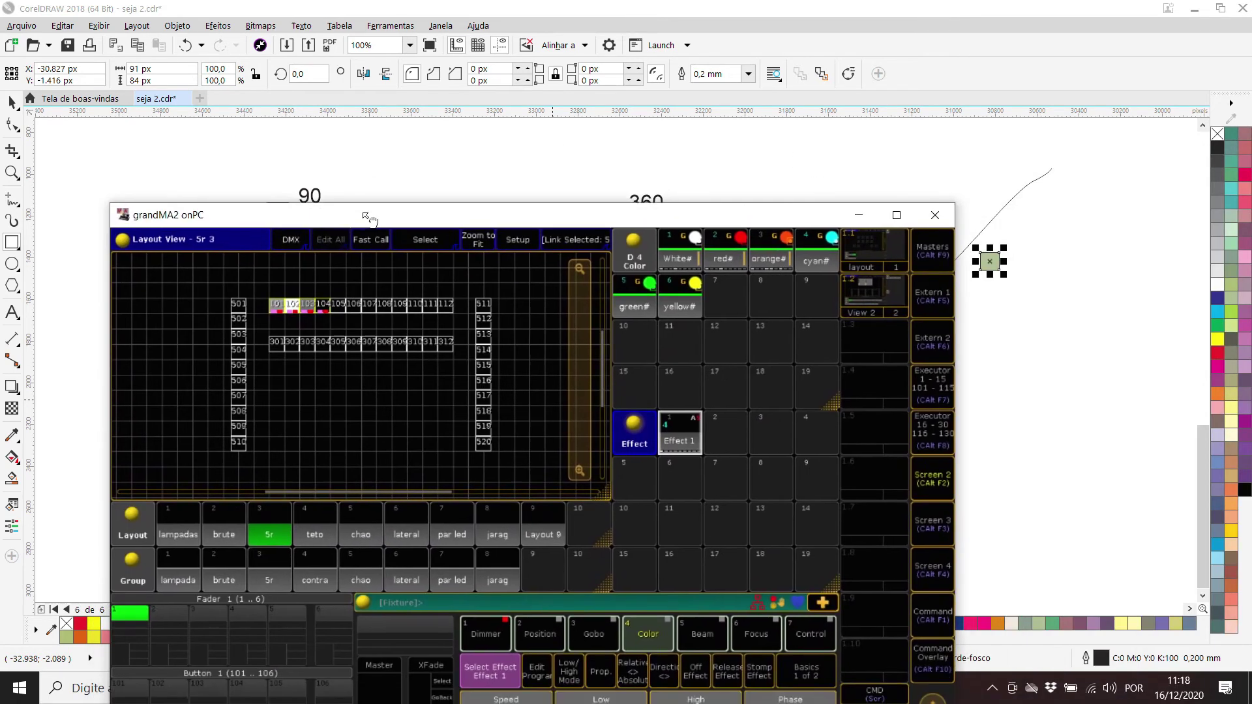
# Change the form of Effect 1's DIM line to Ramp Plus 10 and close the editor
pyautogui.rightClick(683, 435)
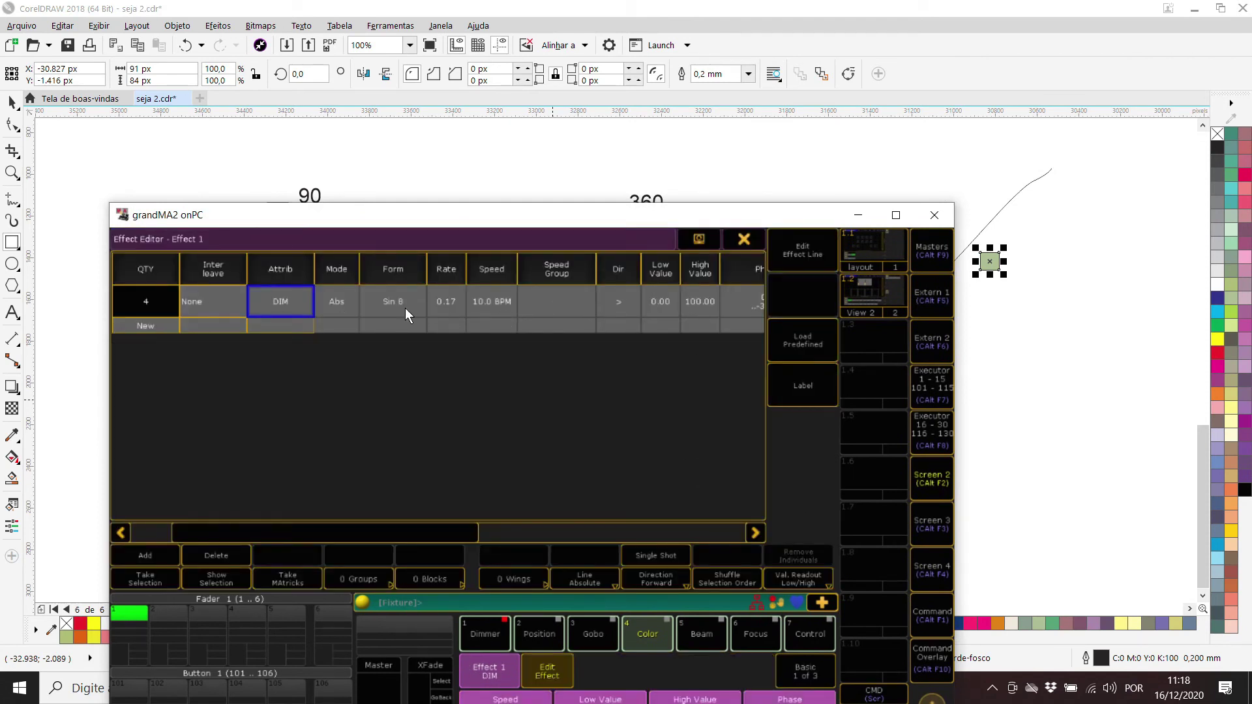
pyautogui.click(378, 305)
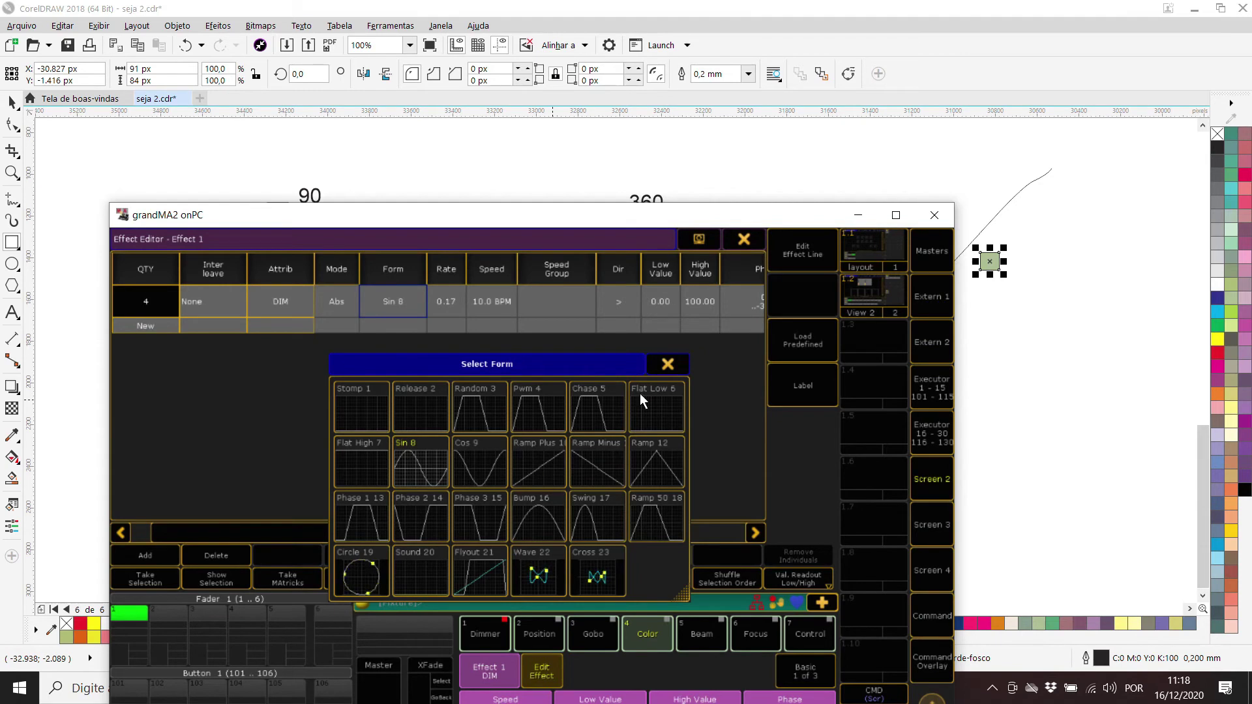
pyautogui.moveTo(701, 219); pyautogui.dragTo(339, 195)
pyautogui.moveTo(347, 189); pyautogui.dragTo(385, 136)
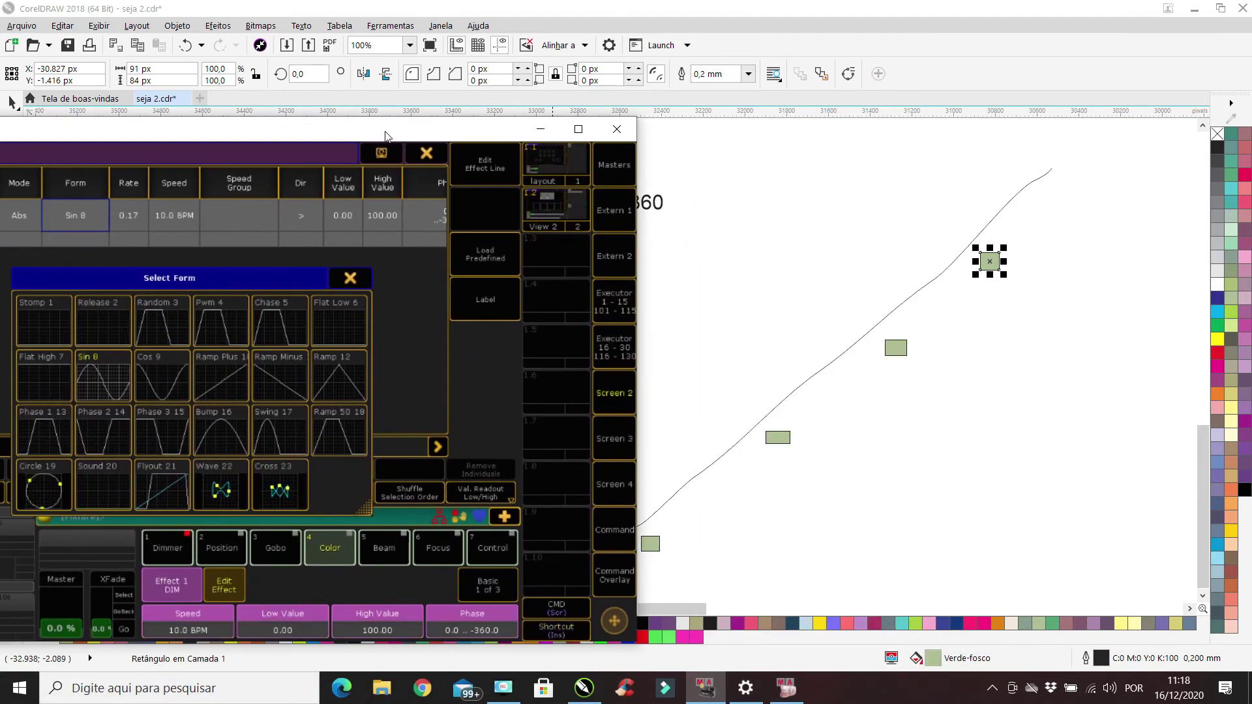
pyautogui.click(225, 389)
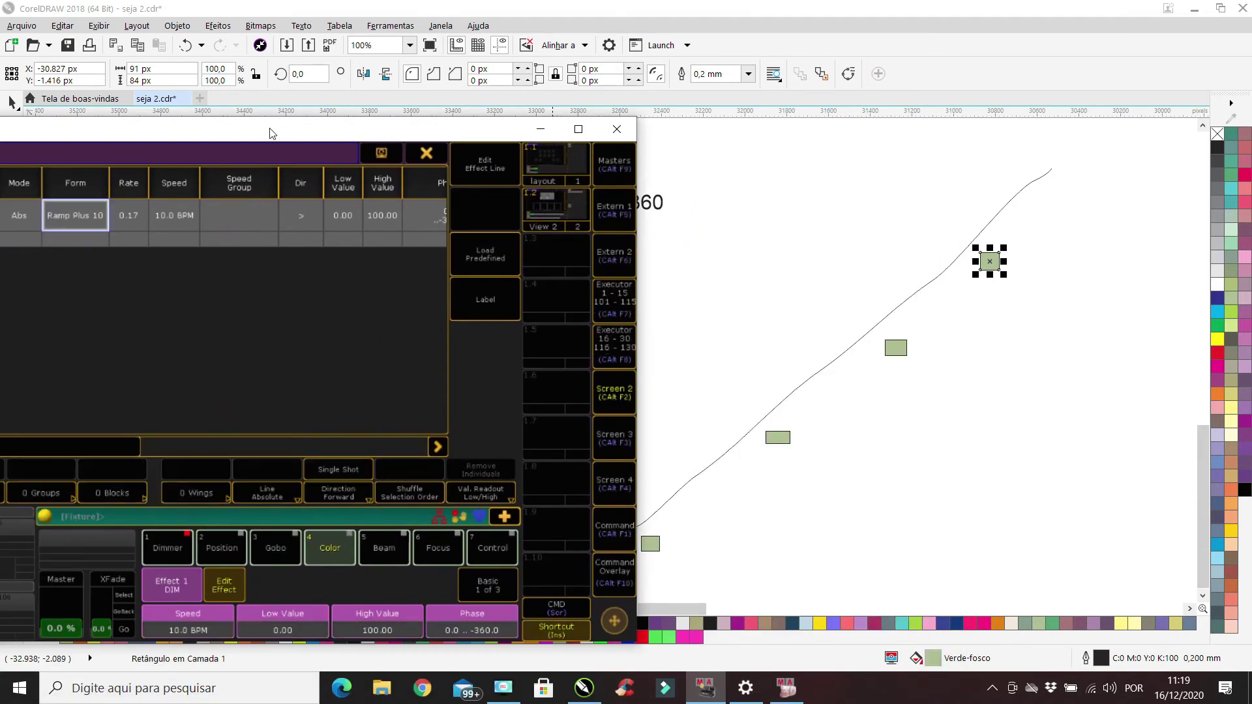
pyautogui.moveTo(272, 133); pyautogui.dragTo(908, 209)
pyautogui.click(1063, 230)
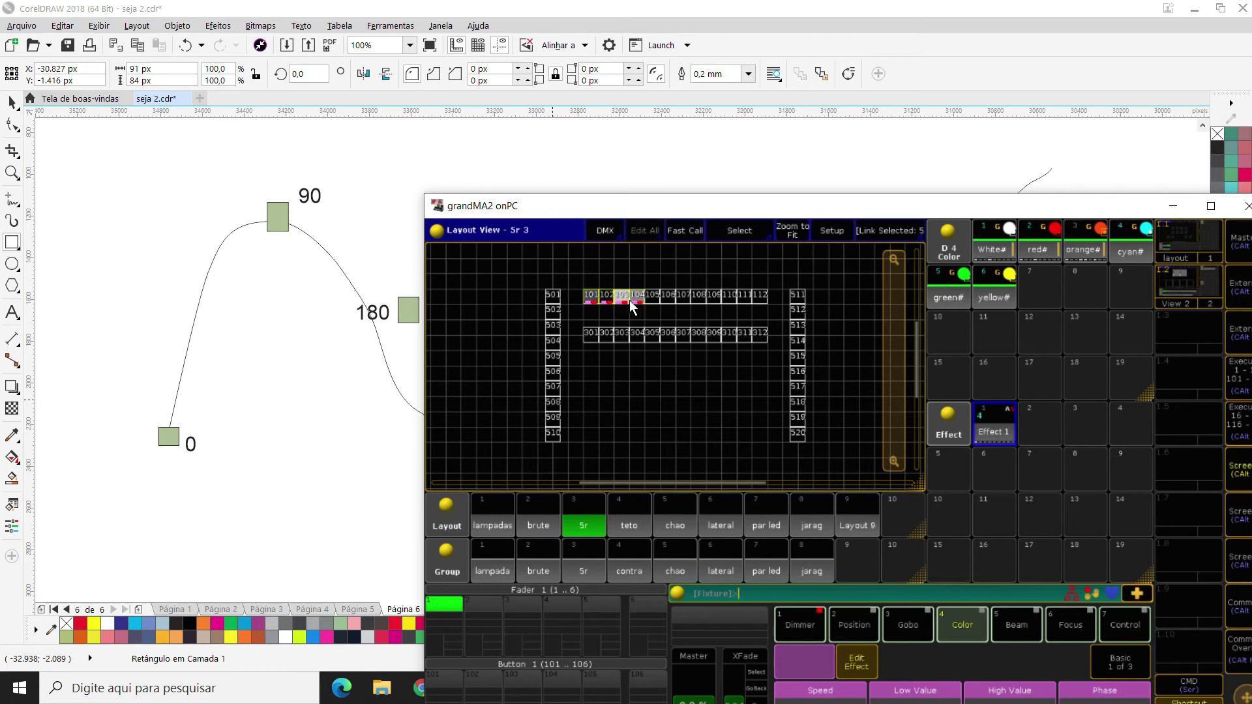
# Uncover the rising ramp diagram in CorelDRAW to compare it with the running effect, and bring the console window back
pyautogui.click(947, 207)
pyautogui.moveTo(947, 207); pyautogui.dragTo(859, 594)
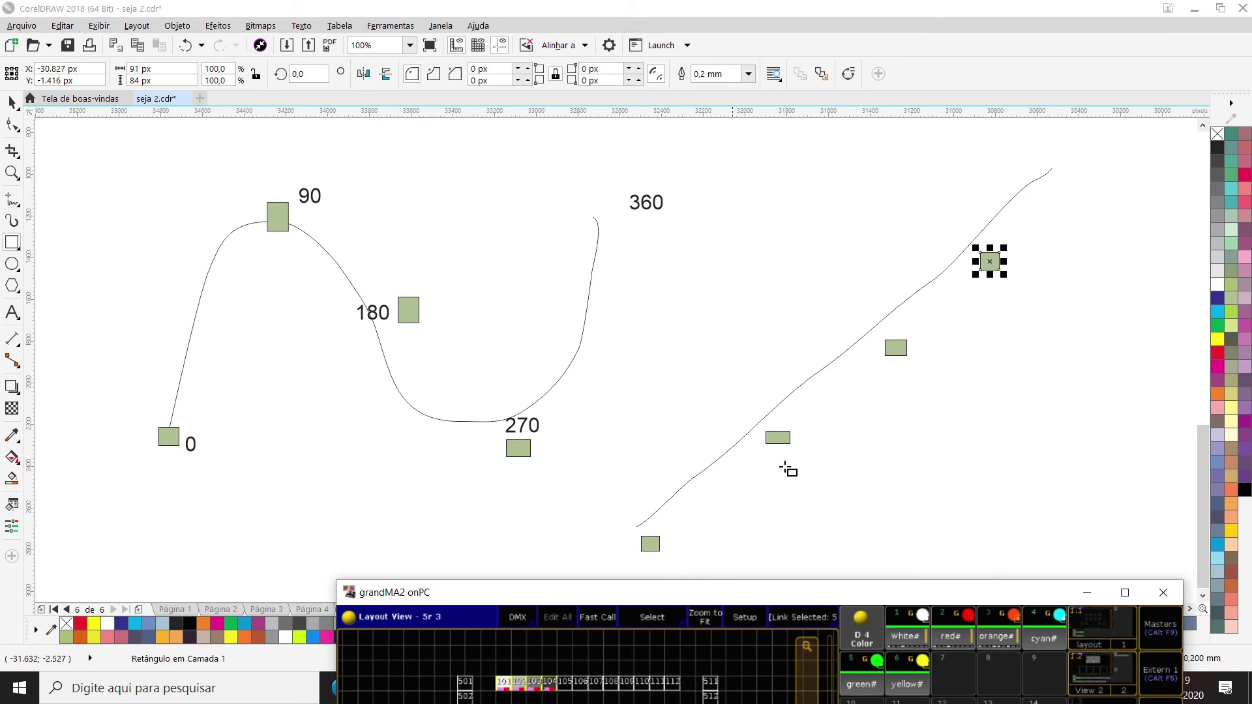
pyautogui.moveTo(794, 598); pyautogui.dragTo(755, 163)
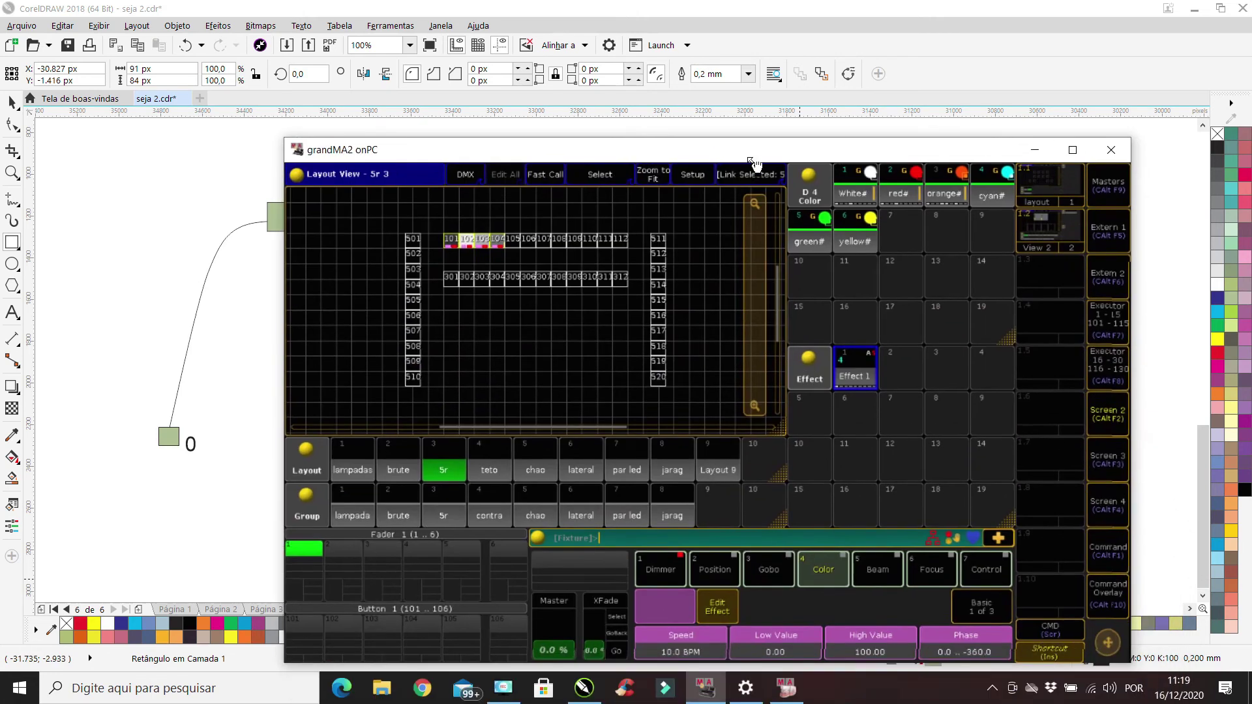
# Maximize the grandMA2 onPC window and open Effect 1's DIM line in the Effect Line Editor
pyautogui.click(1071, 149)
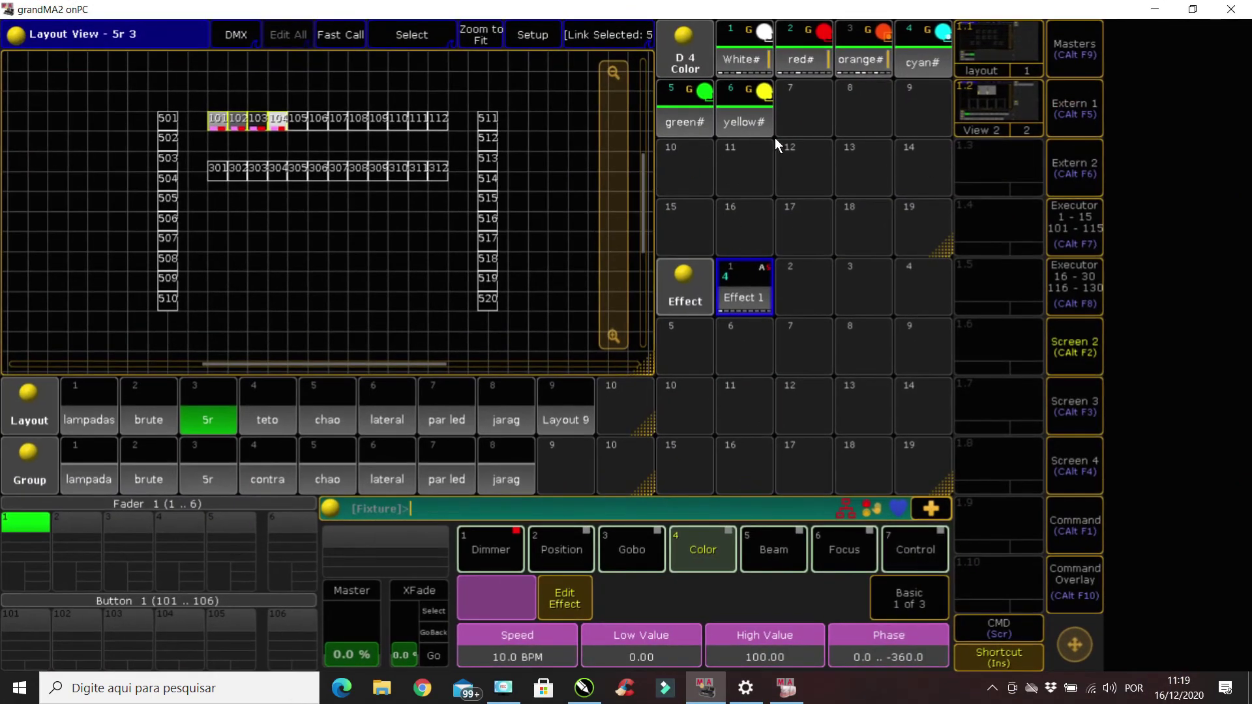
pyautogui.click(747, 312)
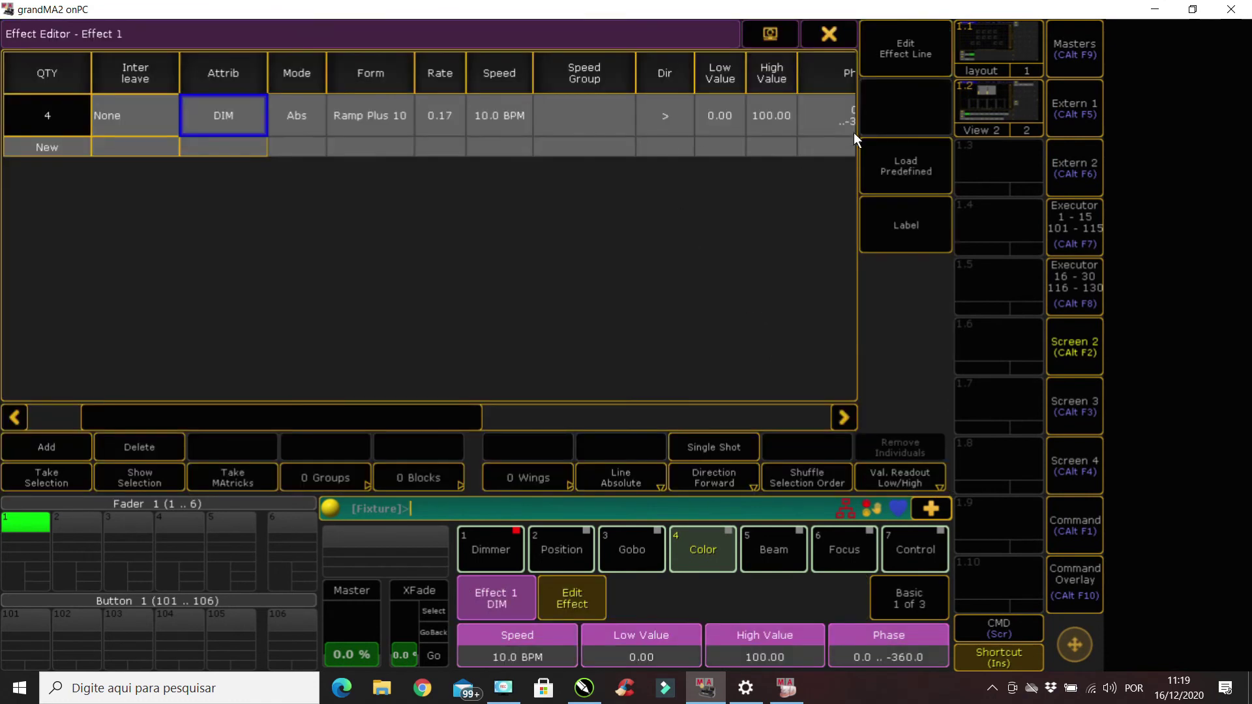
pyautogui.click(897, 68)
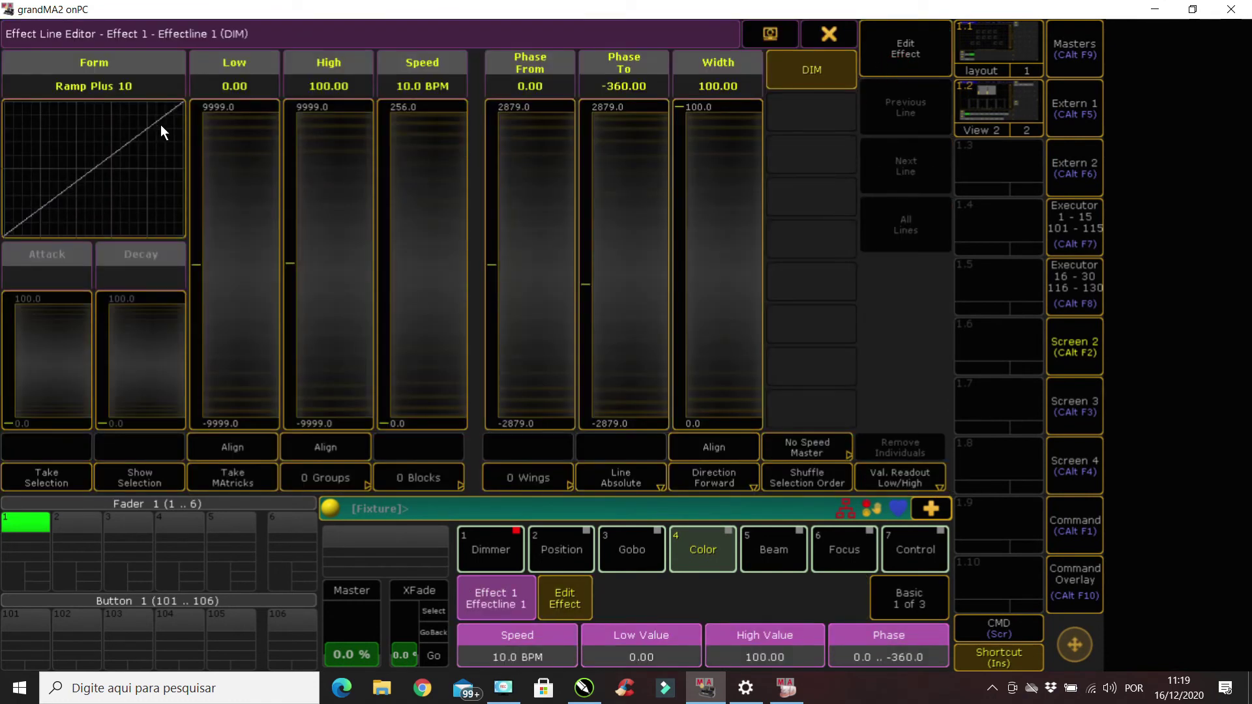
# Leave the line editor and check the phase range of Effect 1's DIM line in the Effect Editor
pyautogui.click(831, 27)
pyautogui.click(830, 33)
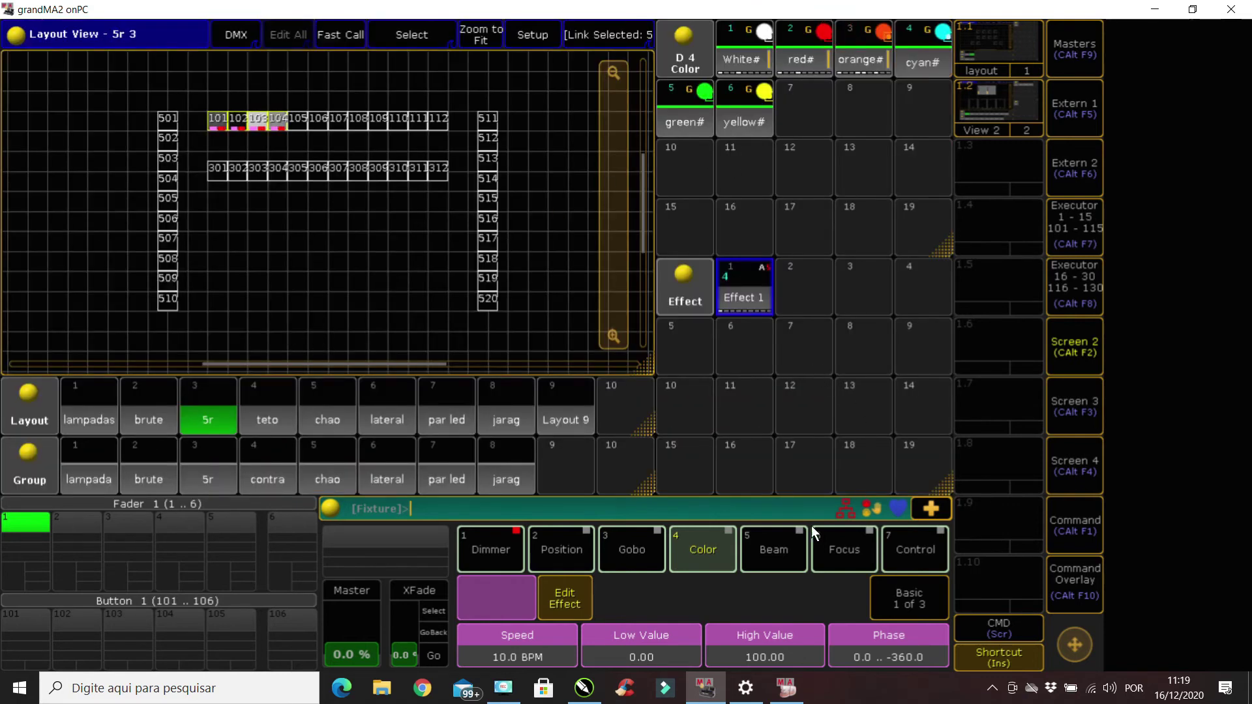
pyautogui.click(739, 300)
pyautogui.click(737, 299)
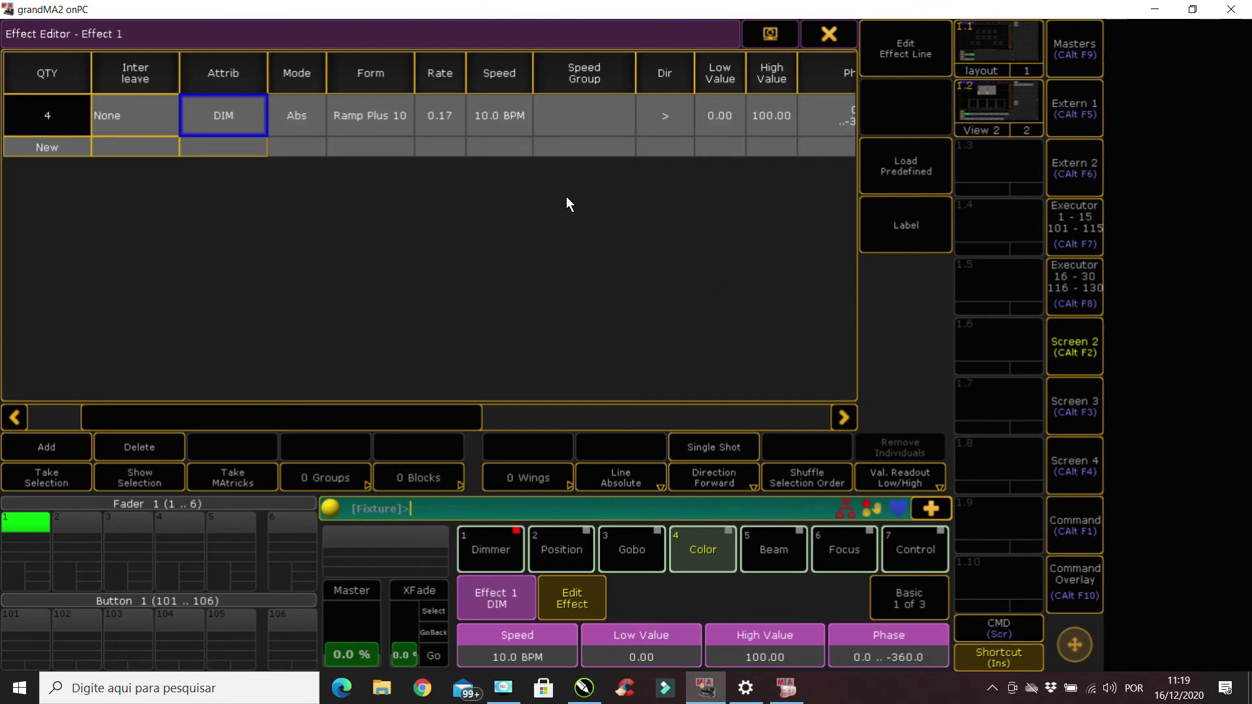
pyautogui.moveTo(445, 424); pyautogui.dragTo(648, 425)
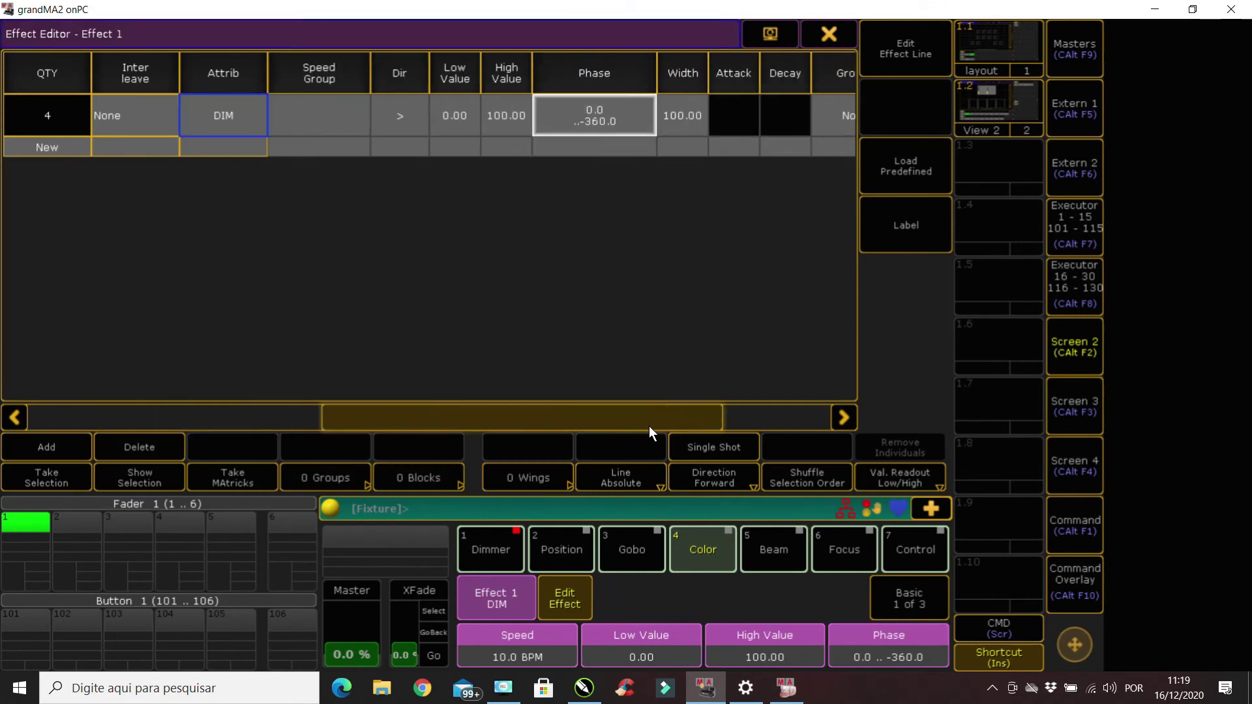
pyautogui.click(825, 34)
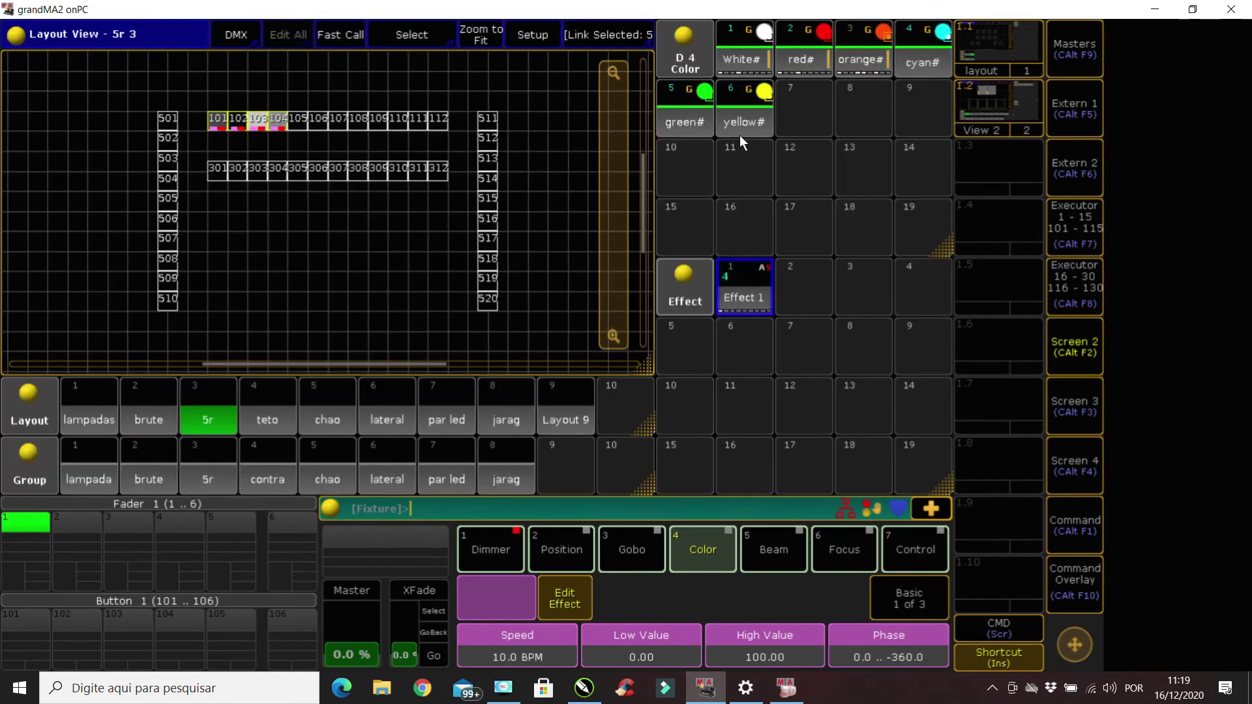
# Set the phase of Effect 1's DIM line to 0 thru 180 and close the editor
pyautogui.click(743, 288)
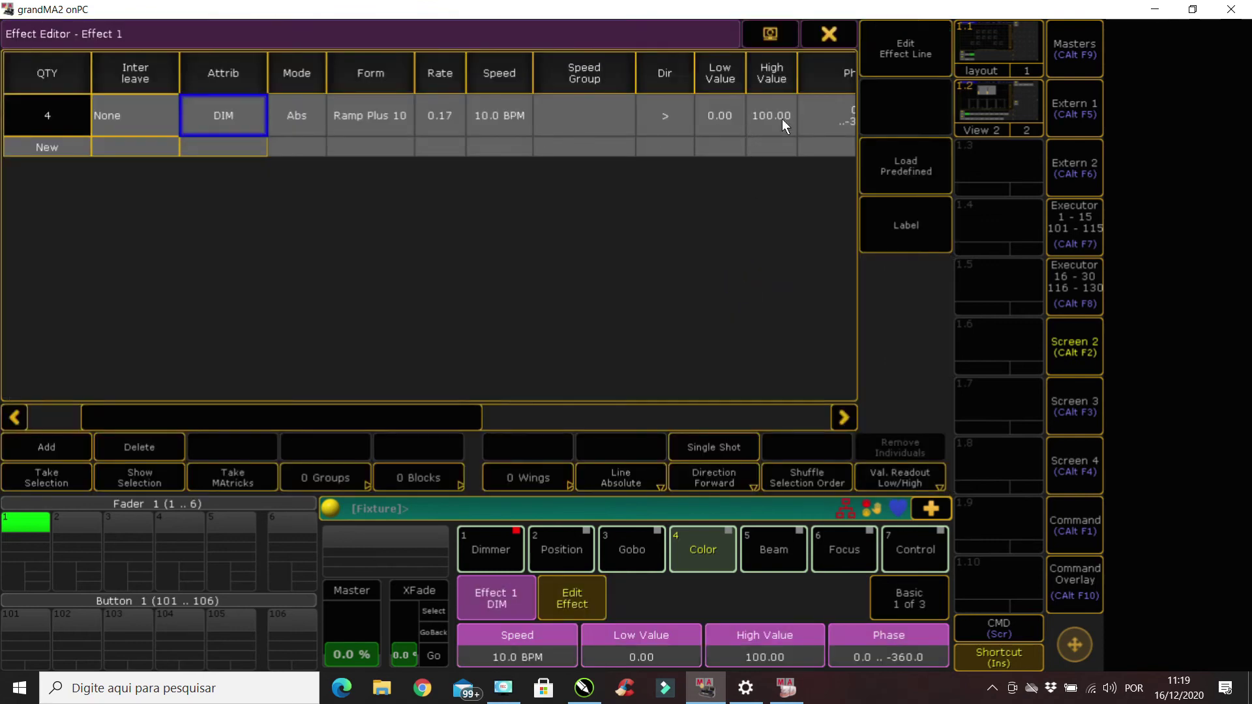
pyautogui.click(828, 116)
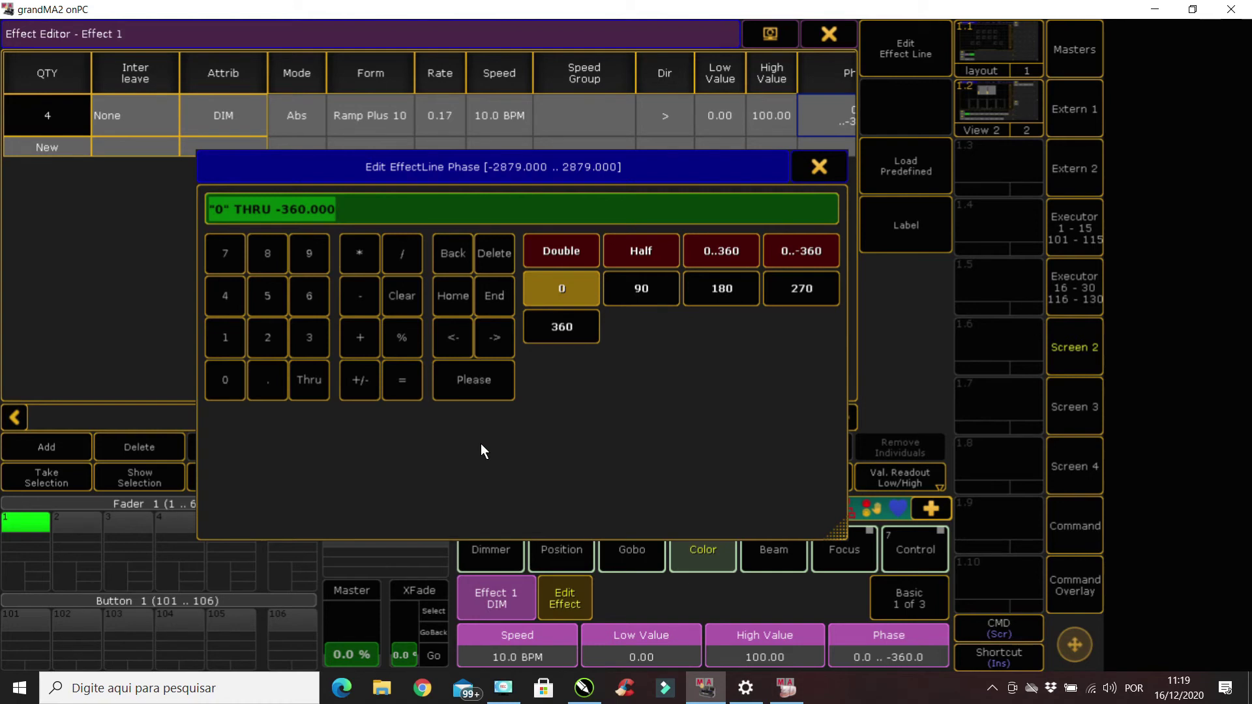
pyautogui.write('0 thru 180')
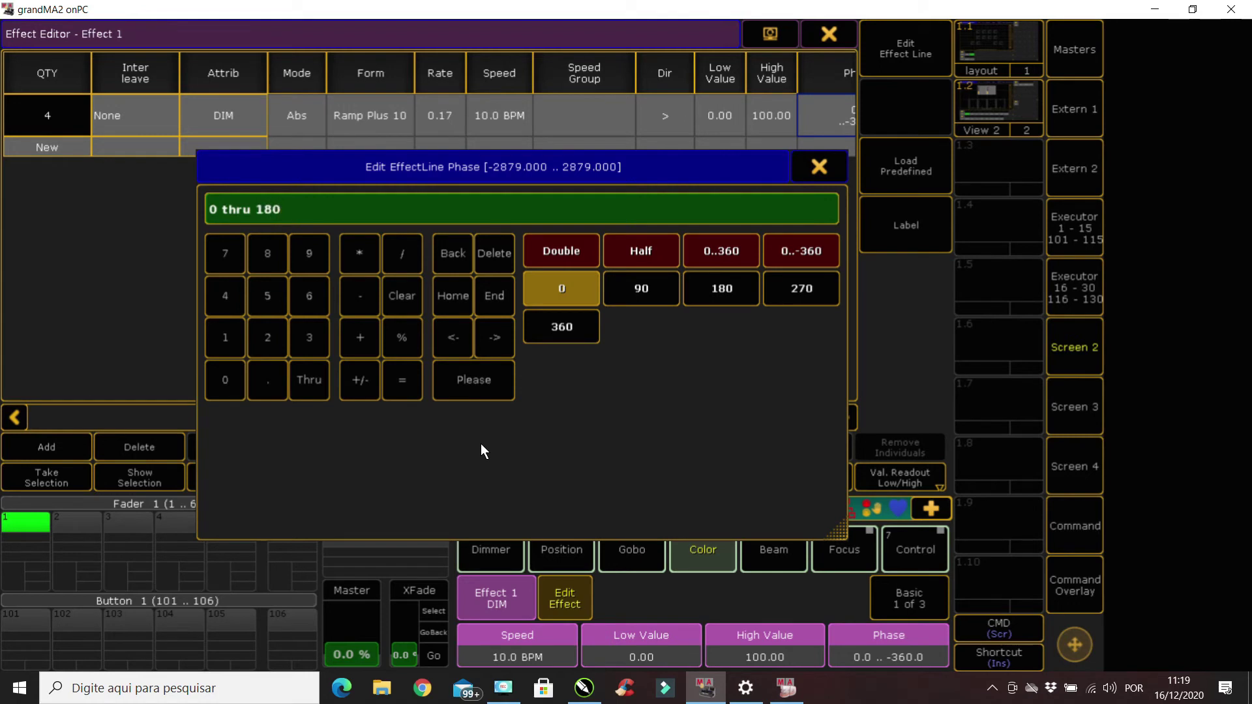
pyautogui.press('Return')
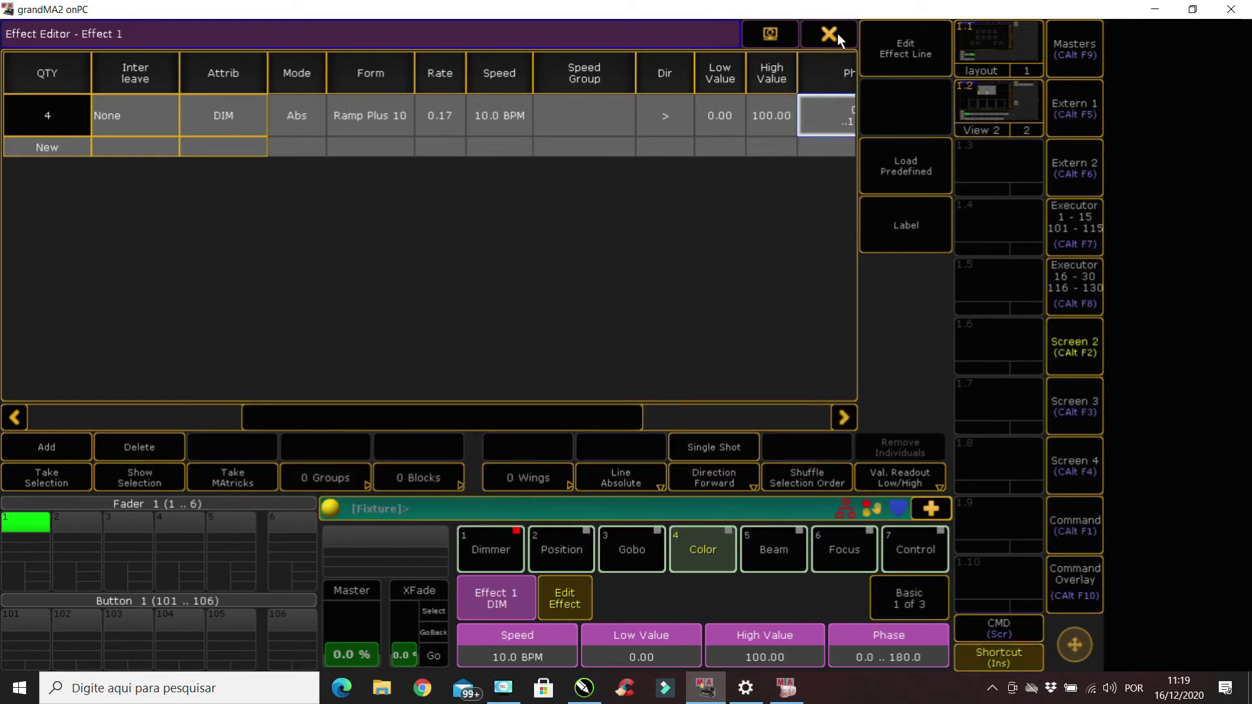
pyautogui.moveTo(524, 418)
pyautogui.mouseDown()
pyautogui.moveTo(705, 428)
pyautogui.moveTo(526, 424)
pyautogui.mouseUp()
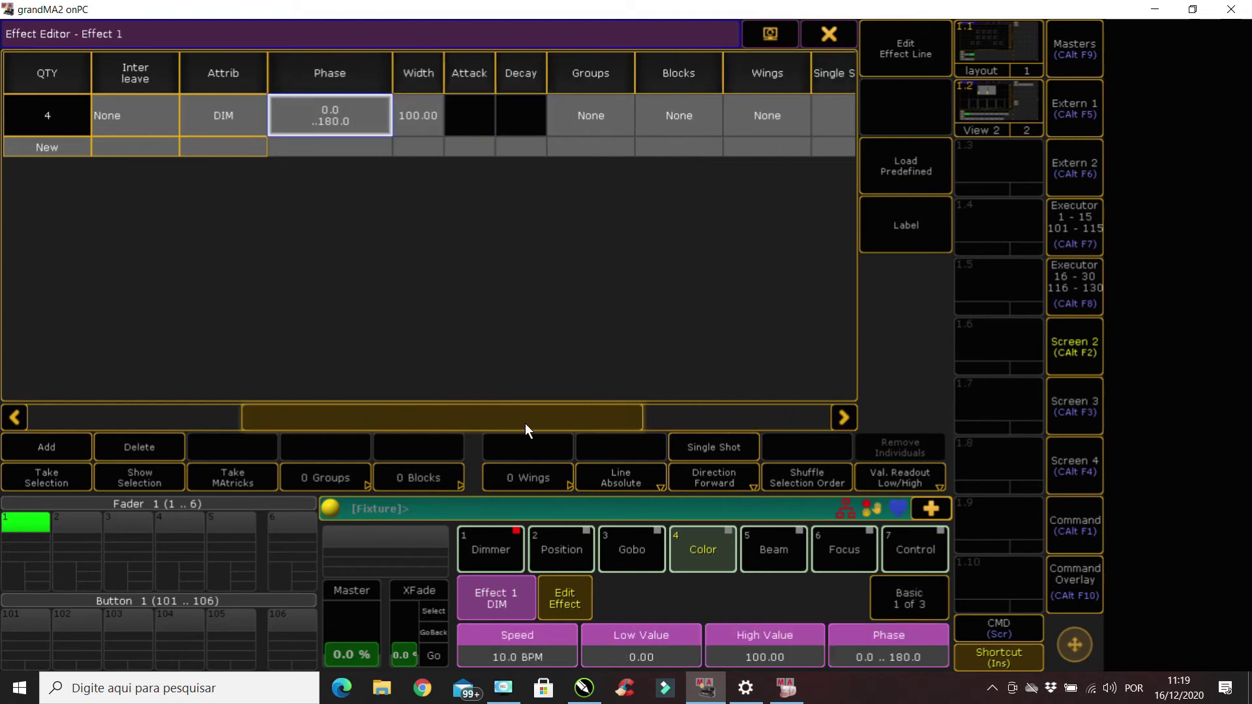
pyautogui.click(832, 36)
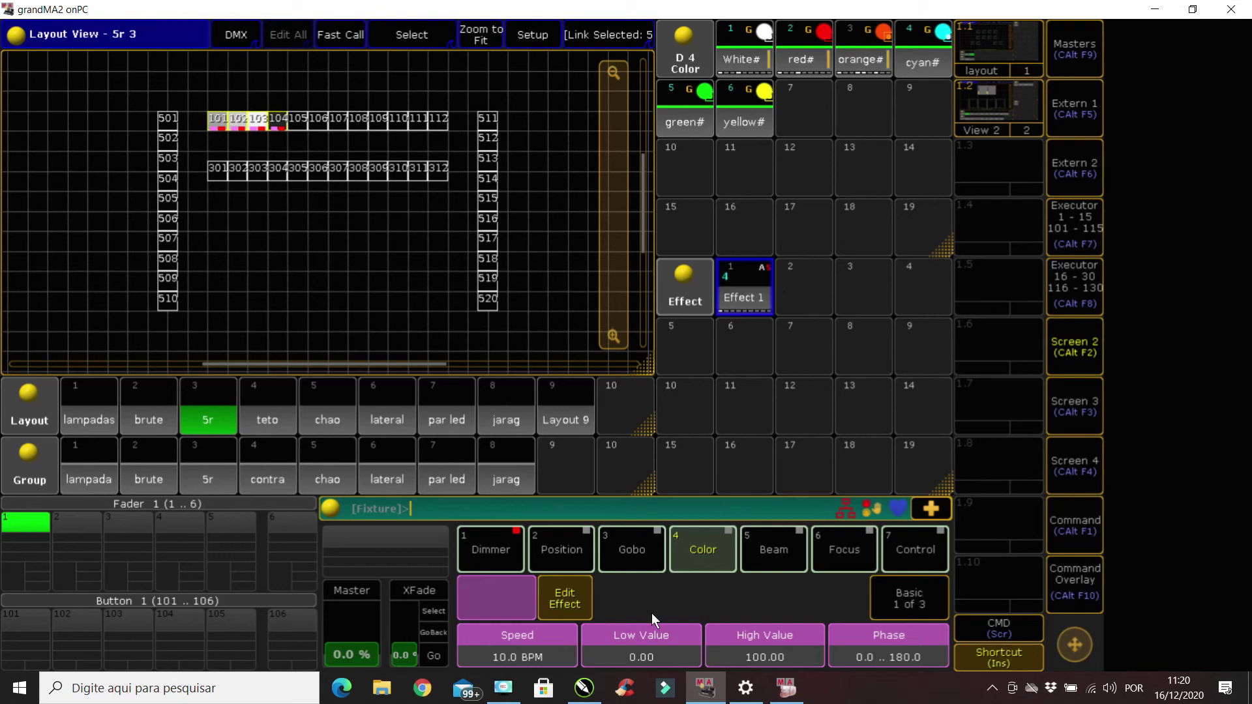
# Switch to CorelDRAW and move the squares at 90, 180 and 270 back along the sine curve so all four span 0 to 180
pyautogui.click(582, 689)
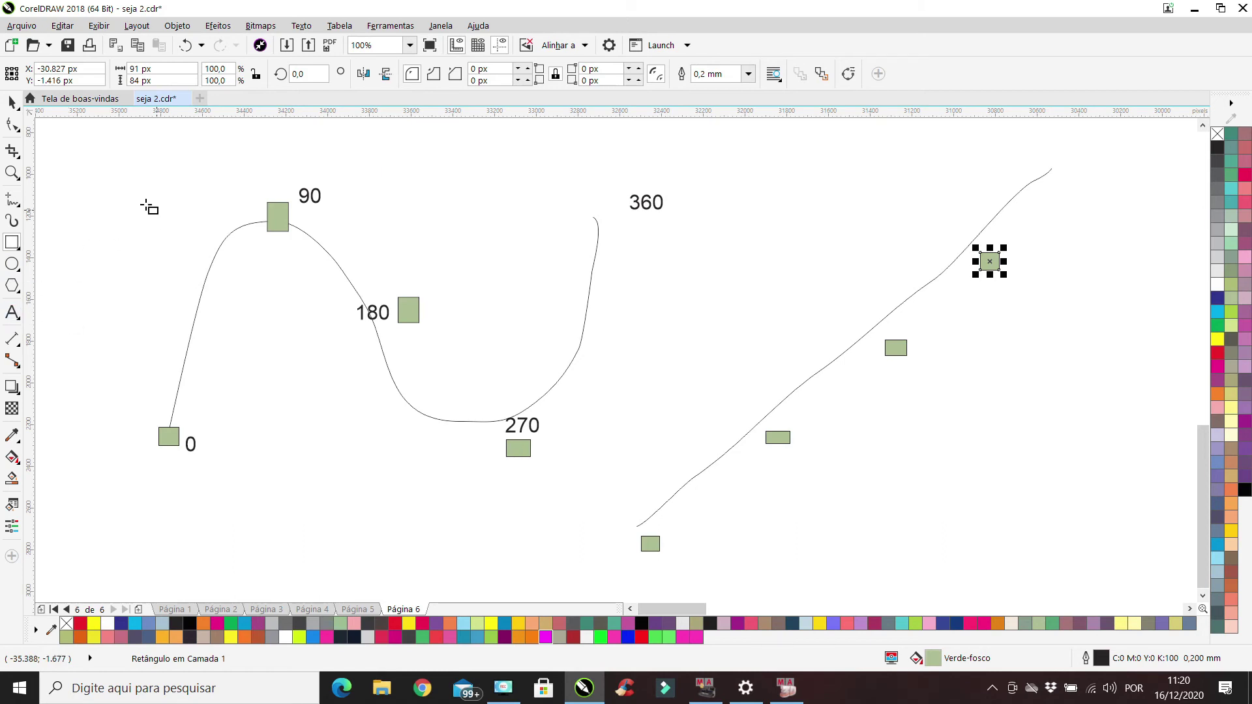
pyautogui.click(12, 102)
pyautogui.moveTo(283, 221); pyautogui.dragTo(200, 336)
pyautogui.moveTo(405, 313); pyautogui.dragTo(272, 226)
pyautogui.moveTo(517, 444); pyautogui.dragTo(364, 317)
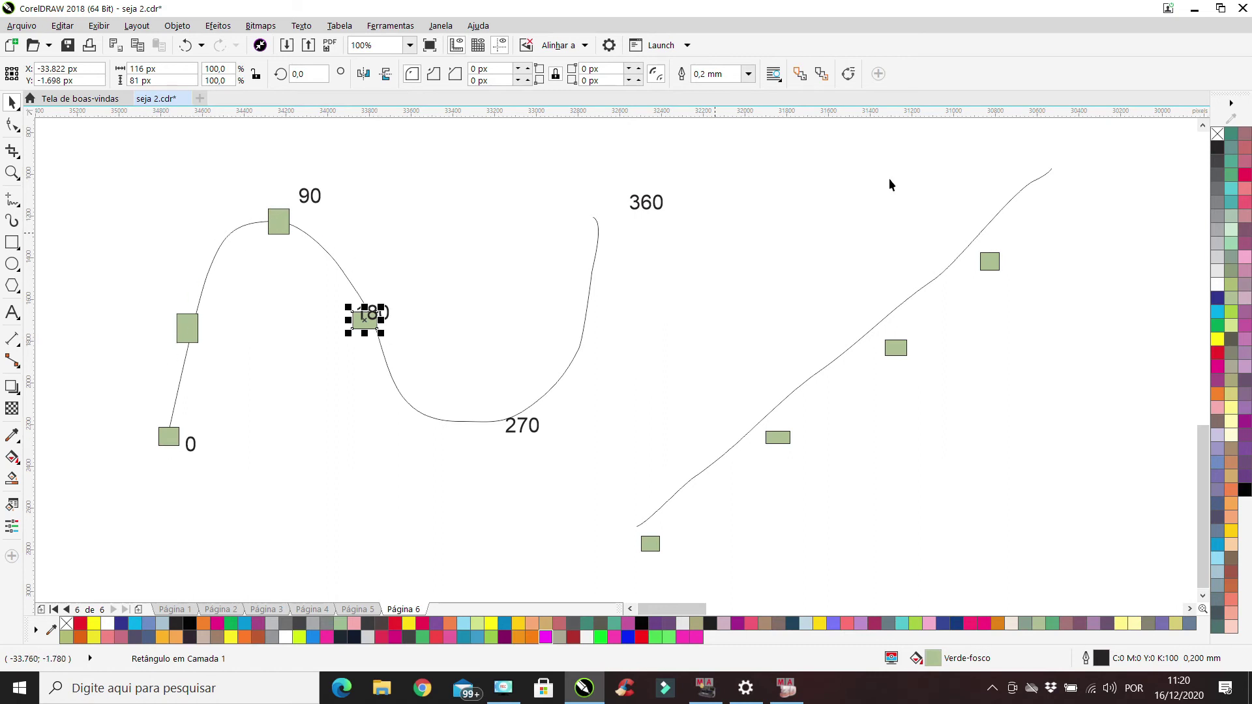
# Shrink and reposition the CorelDRAW window to compare the diagram with the running effect, and return to the console
pyautogui.click(1222, 9)
pyautogui.moveTo(699, 82); pyautogui.dragTo(655, 360)
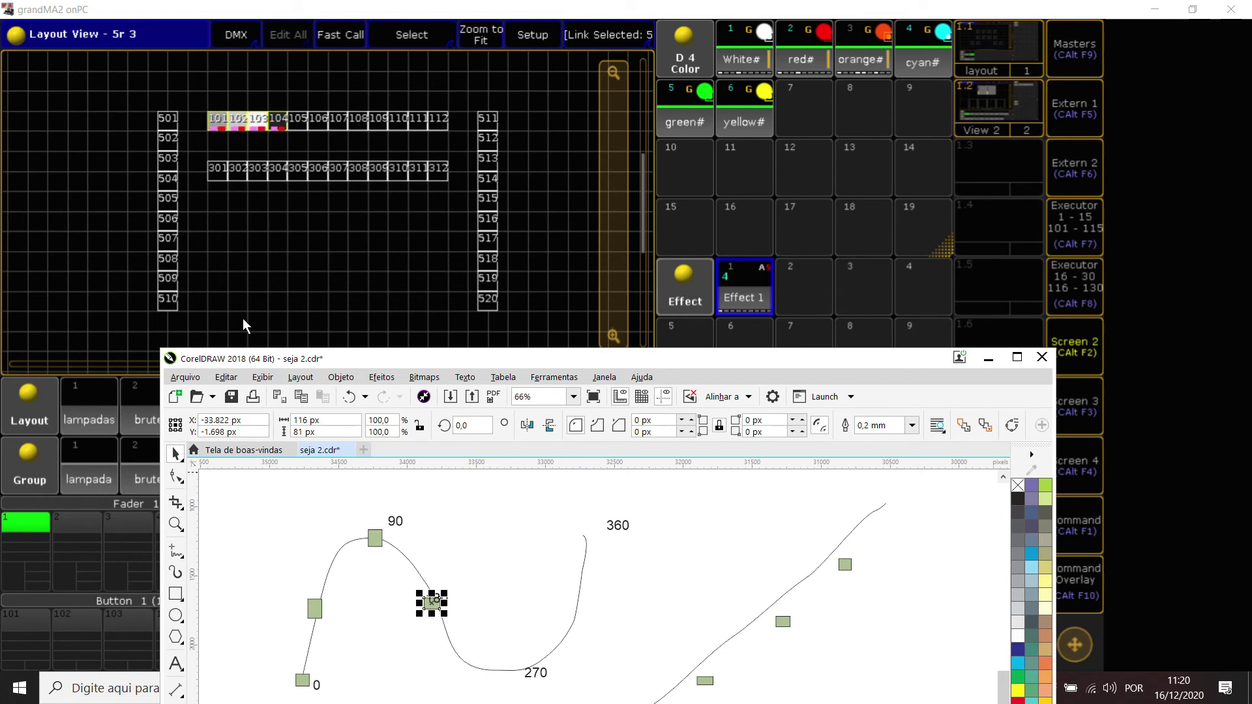
pyautogui.moveTo(653, 358); pyautogui.dragTo(674, 85)
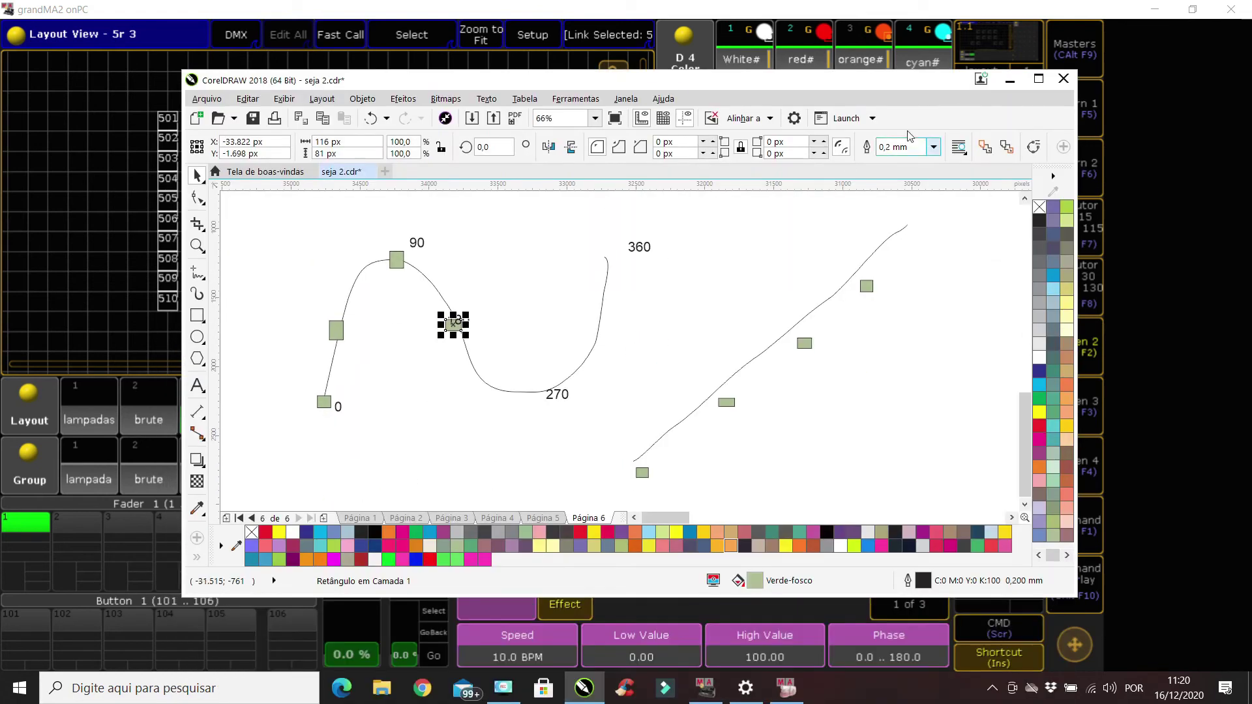
pyautogui.click(1004, 86)
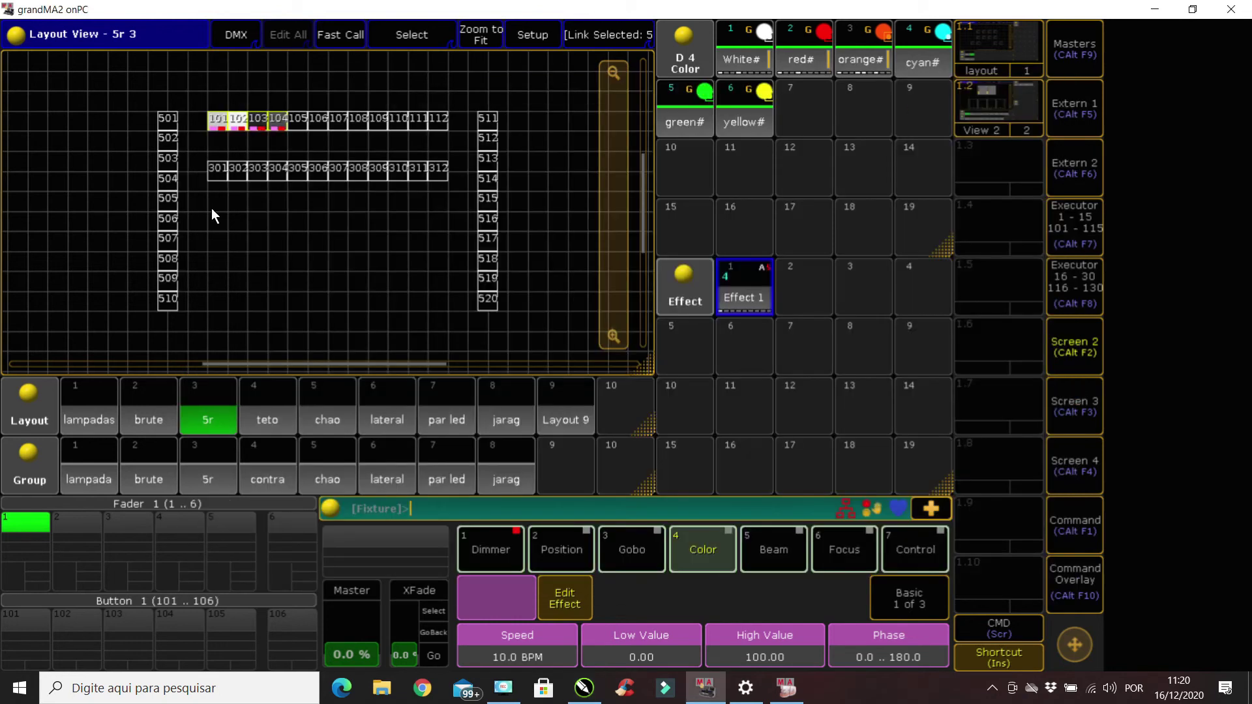
# Set the speed of Effect 1's DIM line to 60 BPM
pyautogui.click(750, 296)
pyautogui.click(494, 120)
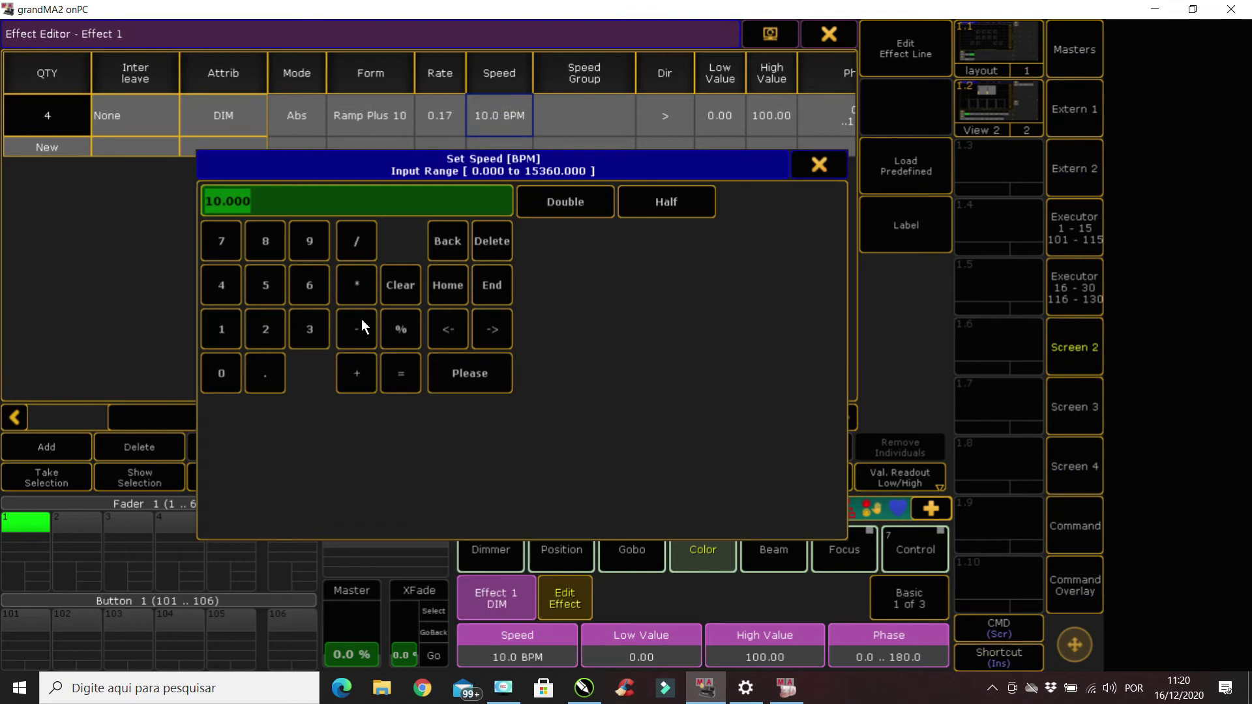
pyautogui.click(307, 284)
pyautogui.click(225, 373)
pyautogui.click(465, 381)
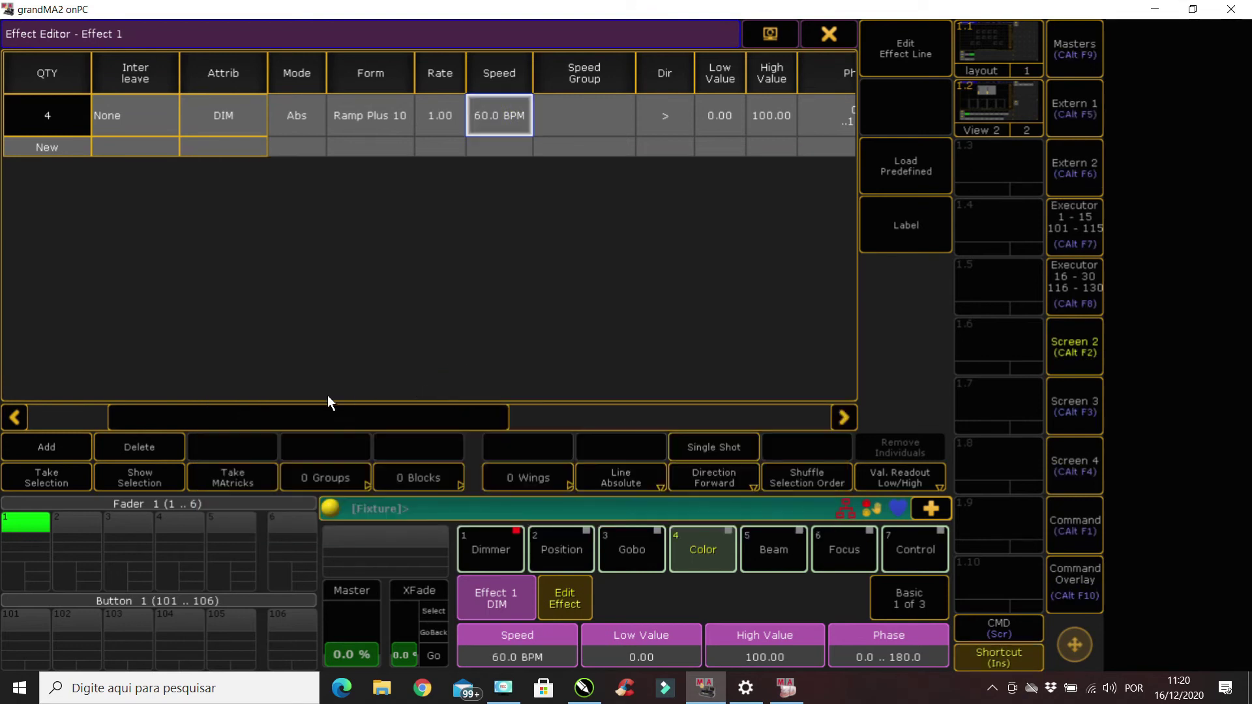
# Set the phase of Effect 1's DIM line to a single value of 180 and close the editor
pyautogui.moveTo(409, 420); pyautogui.dragTo(472, 399)
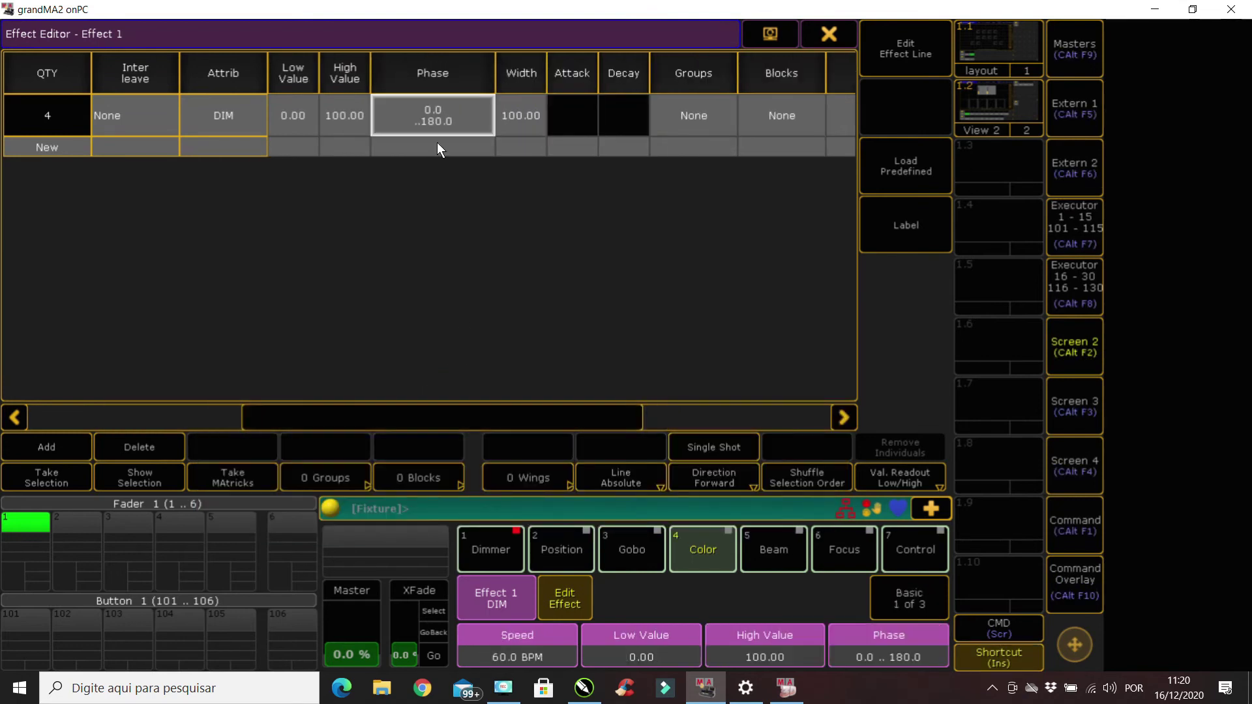
pyautogui.click(434, 115)
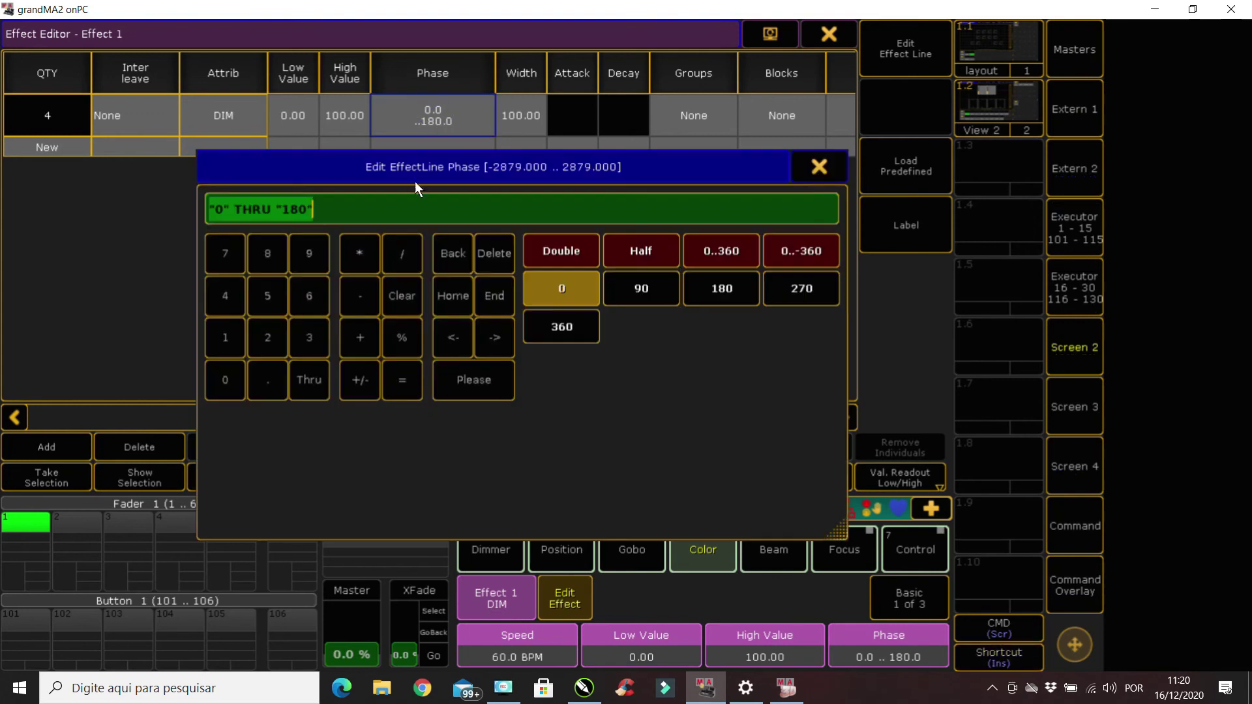
pyautogui.click(234, 349)
pyautogui.click(268, 261)
pyautogui.click(225, 383)
pyautogui.press('Return')
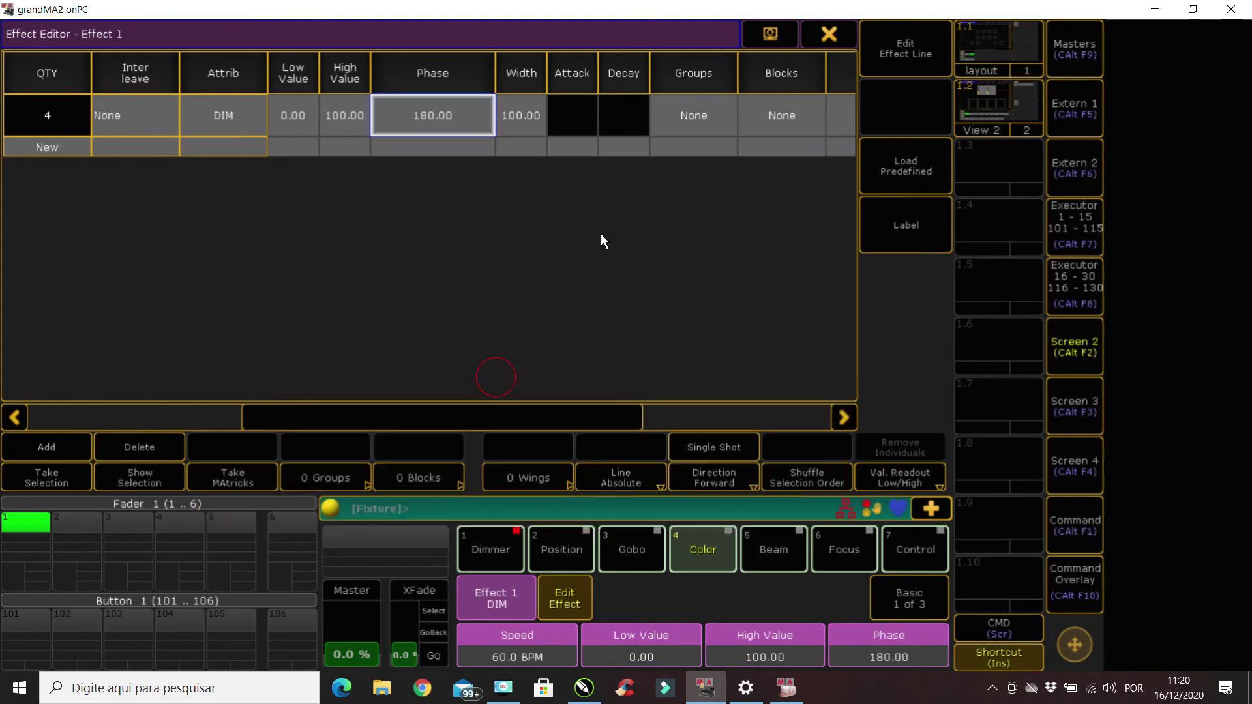
pyautogui.click(832, 29)
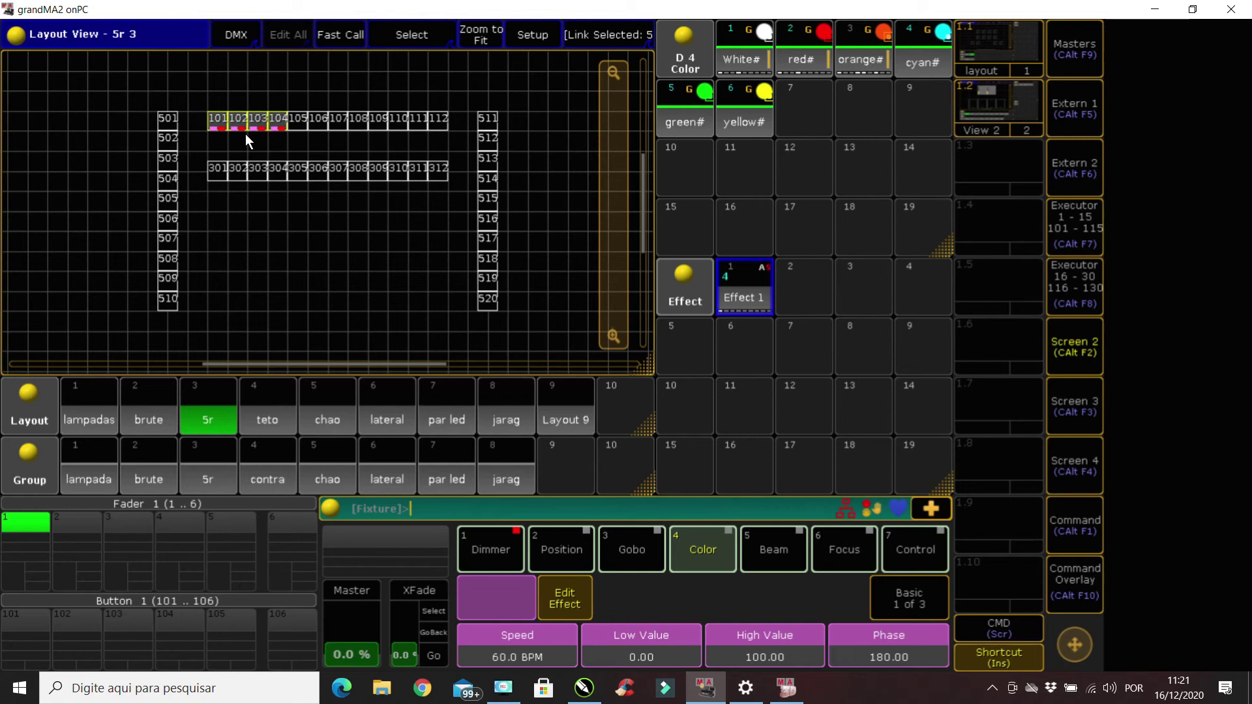
# Open Effect 1's DIM line in the Effect Line Editor and reduce its width to 55.37
pyautogui.click(753, 305)
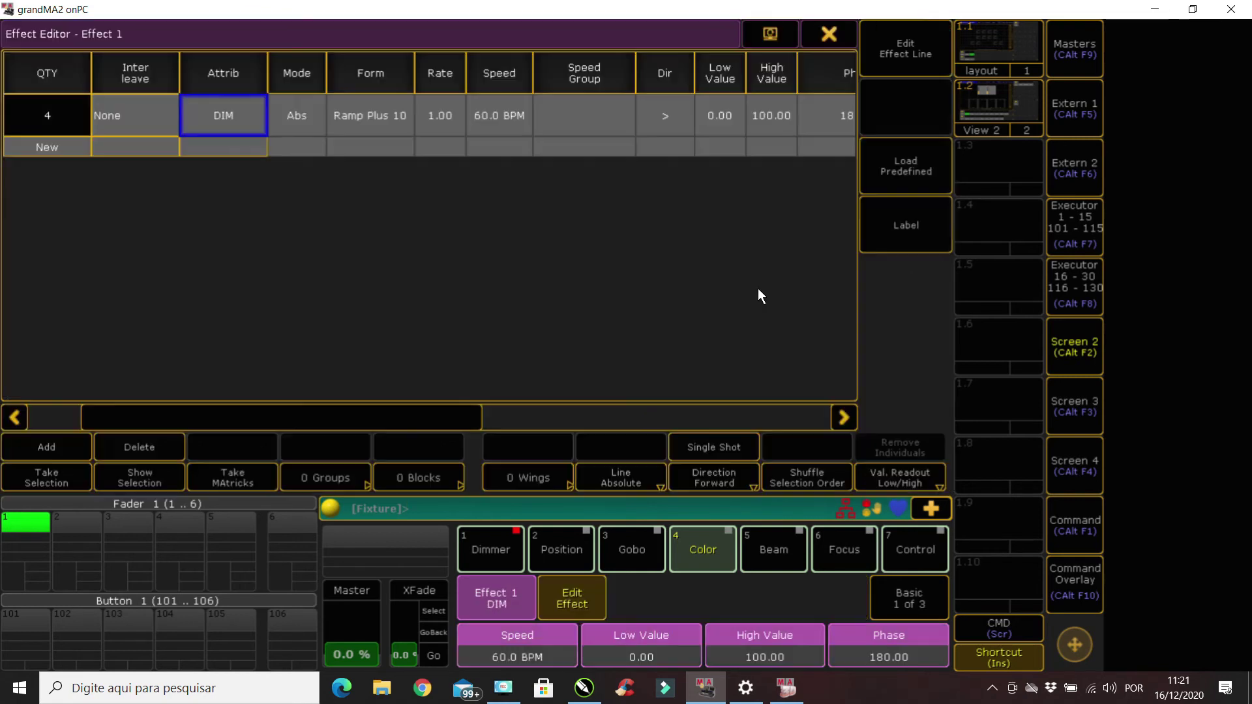
pyautogui.moveTo(365, 417); pyautogui.dragTo(517, 400)
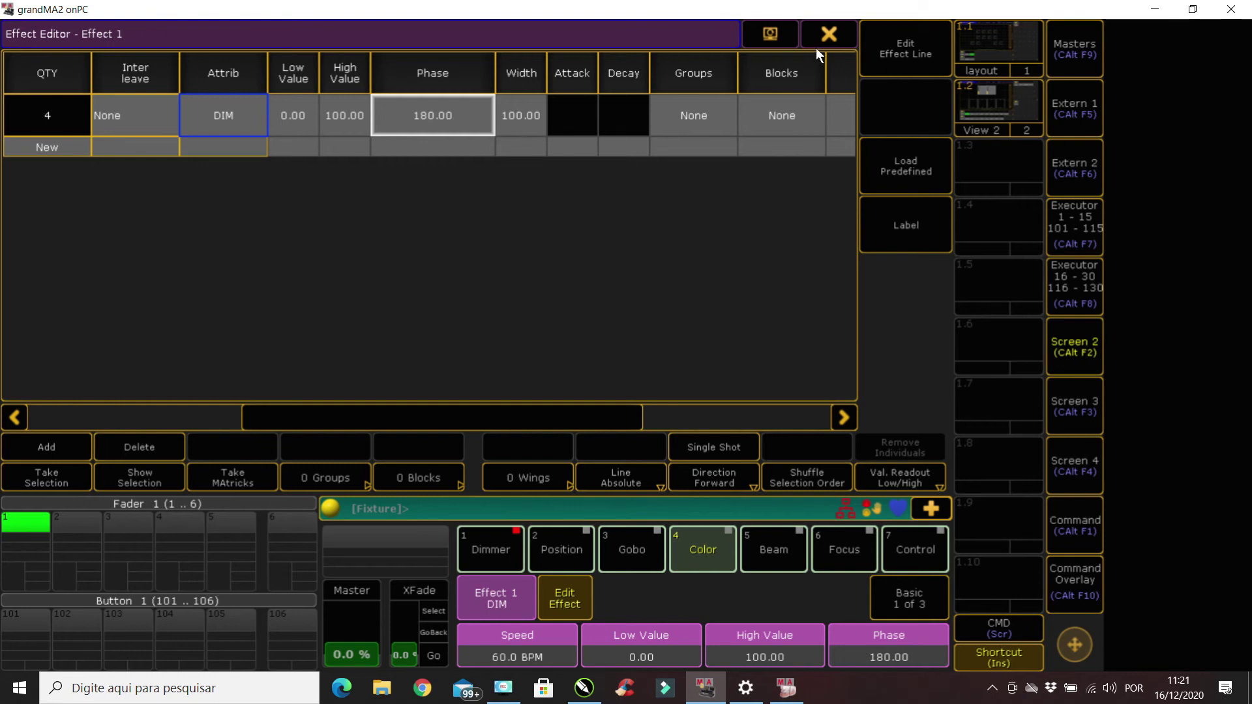
pyautogui.click(899, 45)
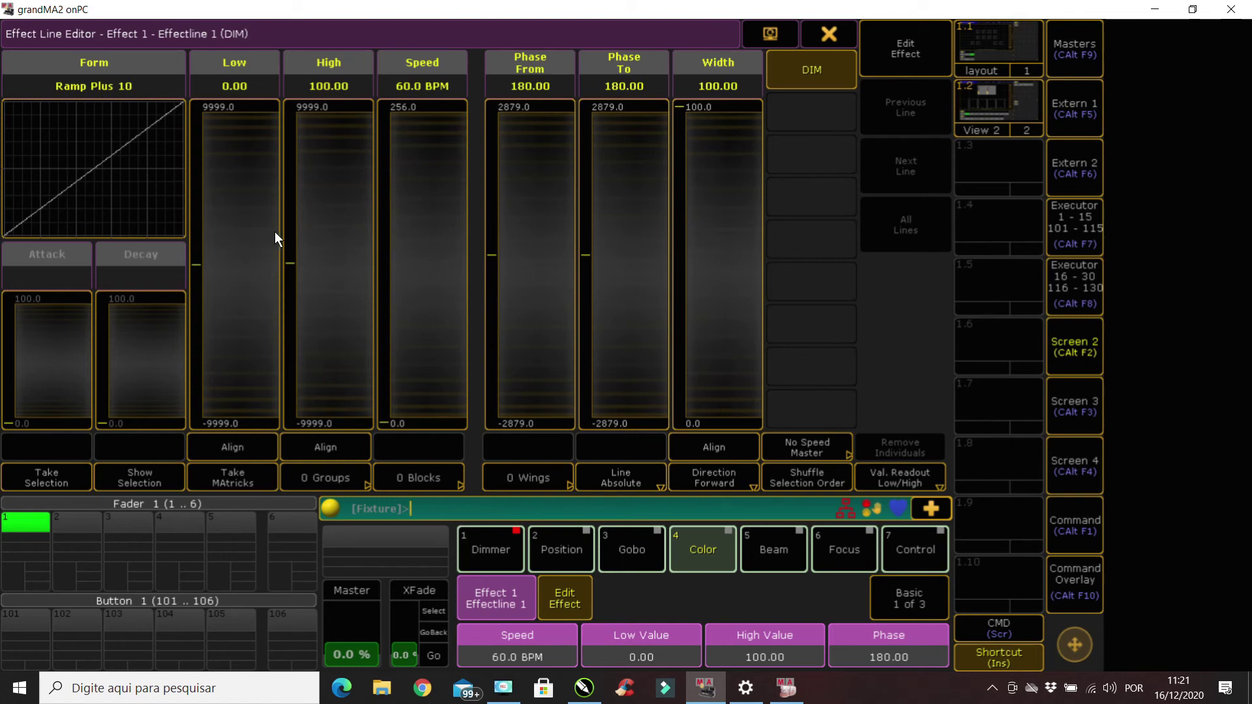
pyautogui.moveTo(741, 186); pyautogui.dragTo(717, 326)
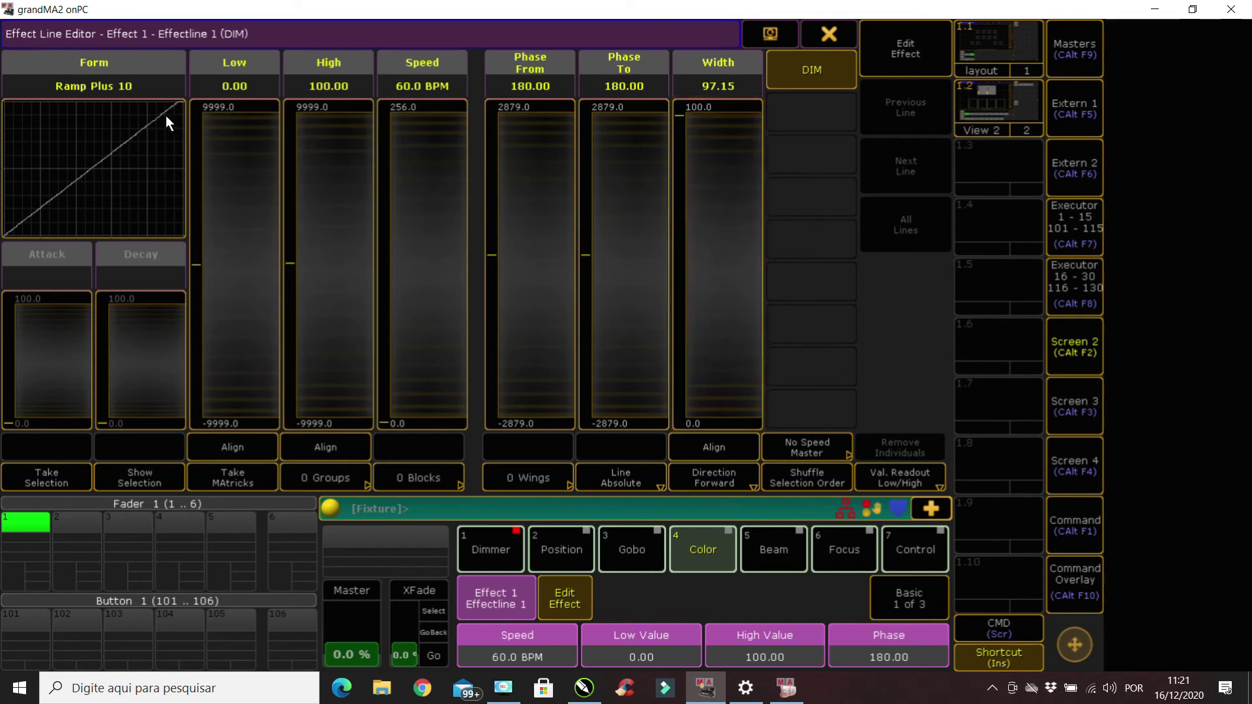
pyautogui.moveTo(716, 237); pyautogui.dragTo(741, 315)
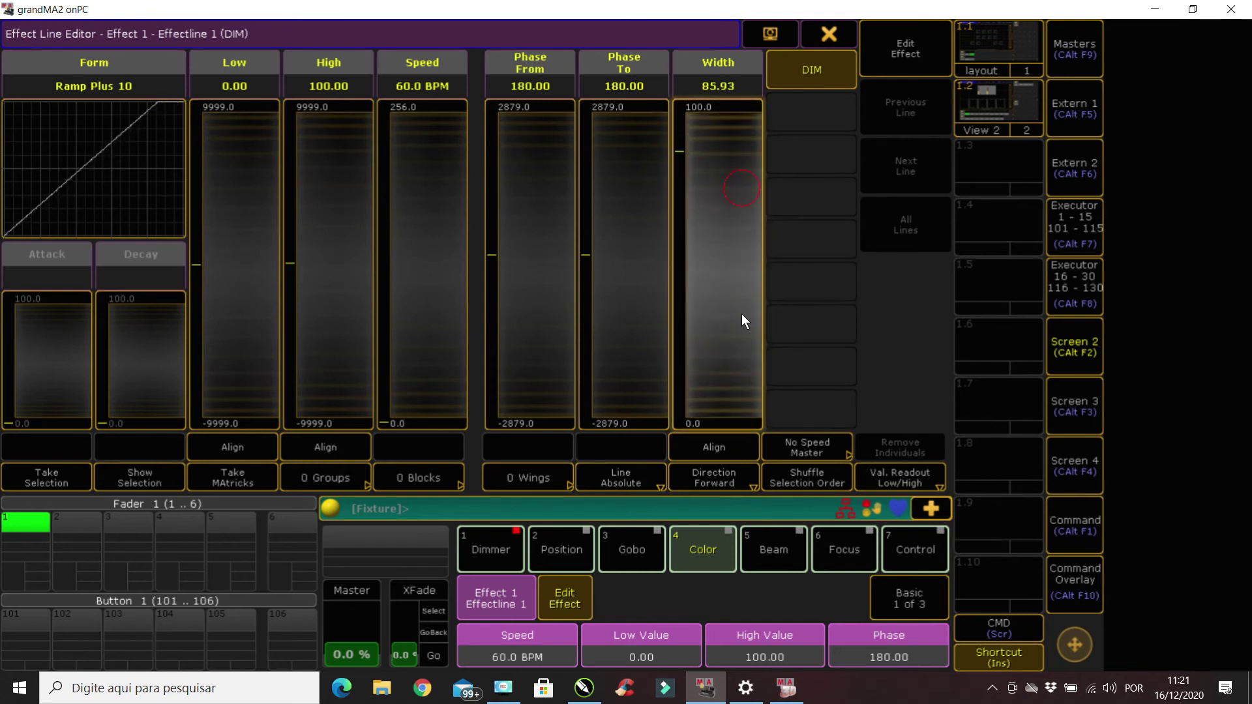
pyautogui.moveTo(718, 198); pyautogui.dragTo(721, 344)
pyautogui.moveTo(714, 236); pyautogui.dragTo(717, 335)
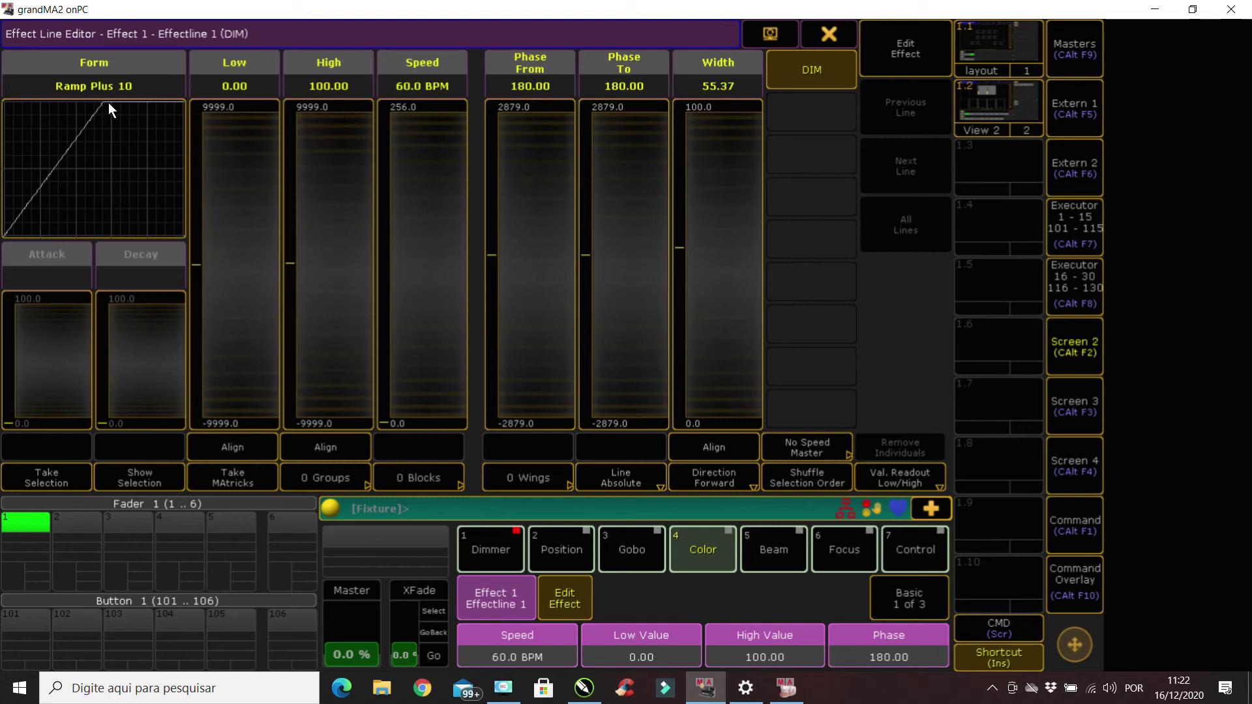
# Set the width of Effect 1's DIM line to 50 in the Effect Editor and close it
pyautogui.click(835, 37)
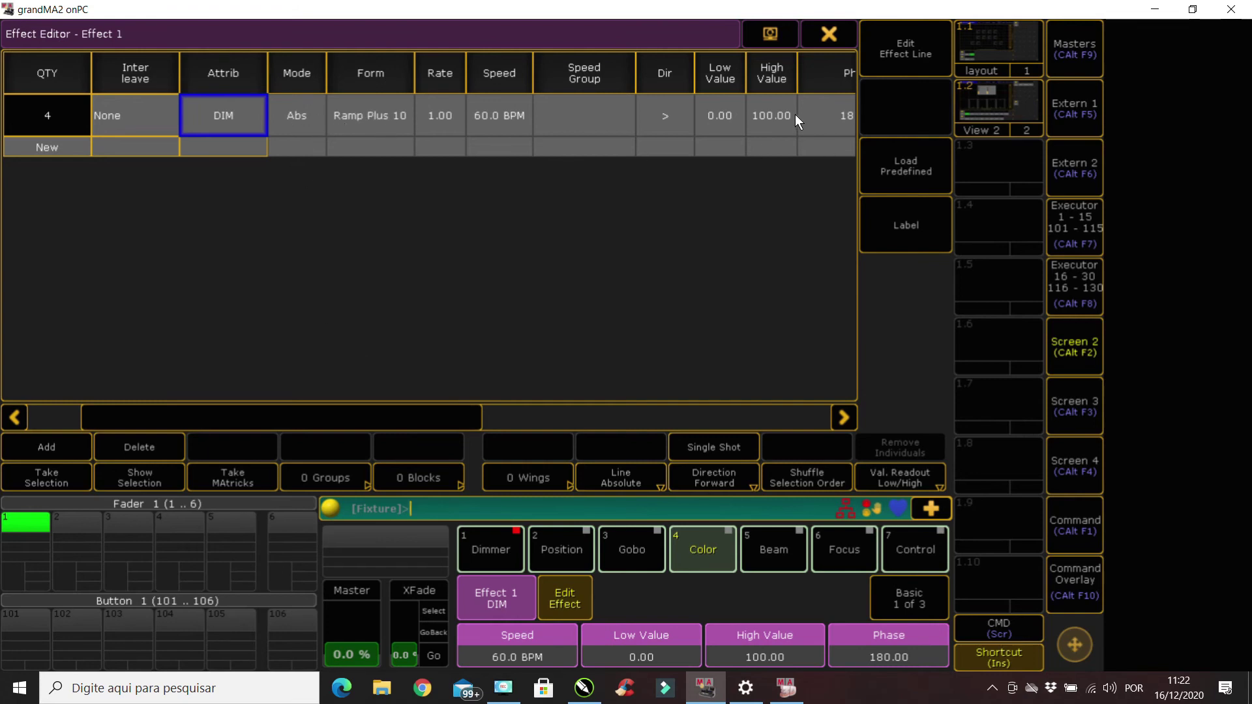
pyautogui.moveTo(372, 410); pyautogui.dragTo(545, 417)
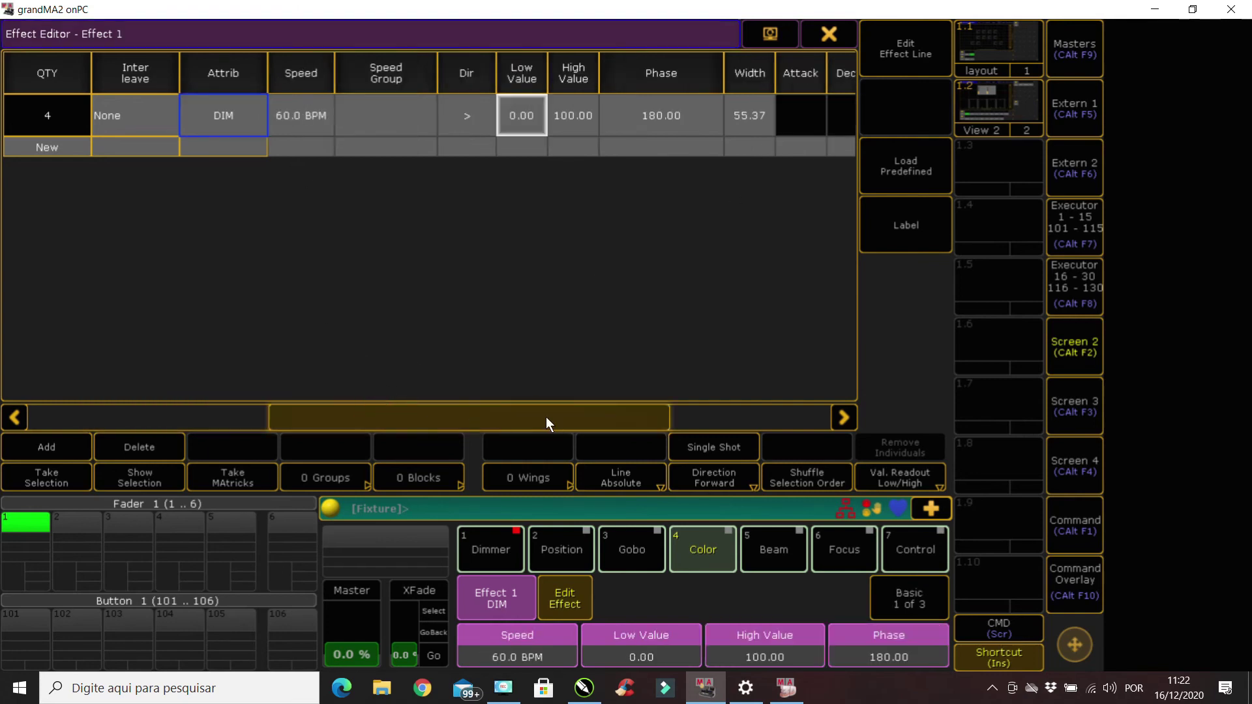
pyautogui.click(750, 115)
pyautogui.click(750, 115)
pyautogui.click(268, 299)
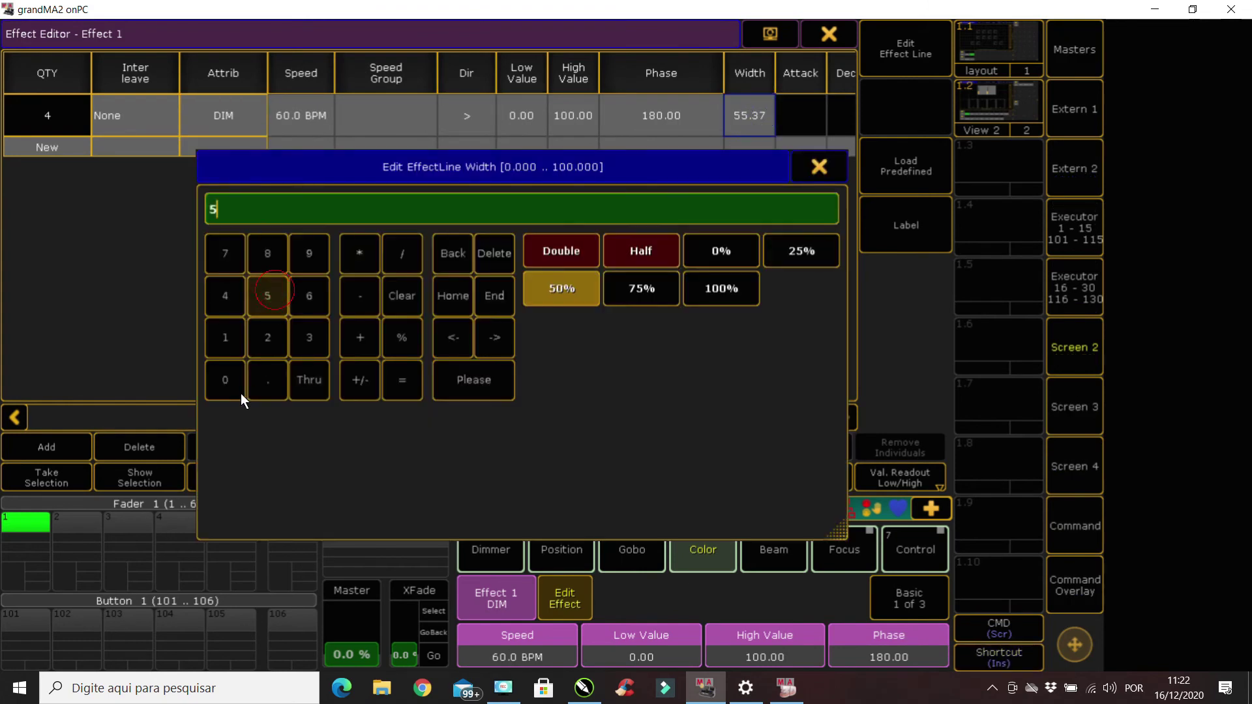
pyautogui.click(228, 381)
pyautogui.click(479, 382)
pyautogui.click(842, 29)
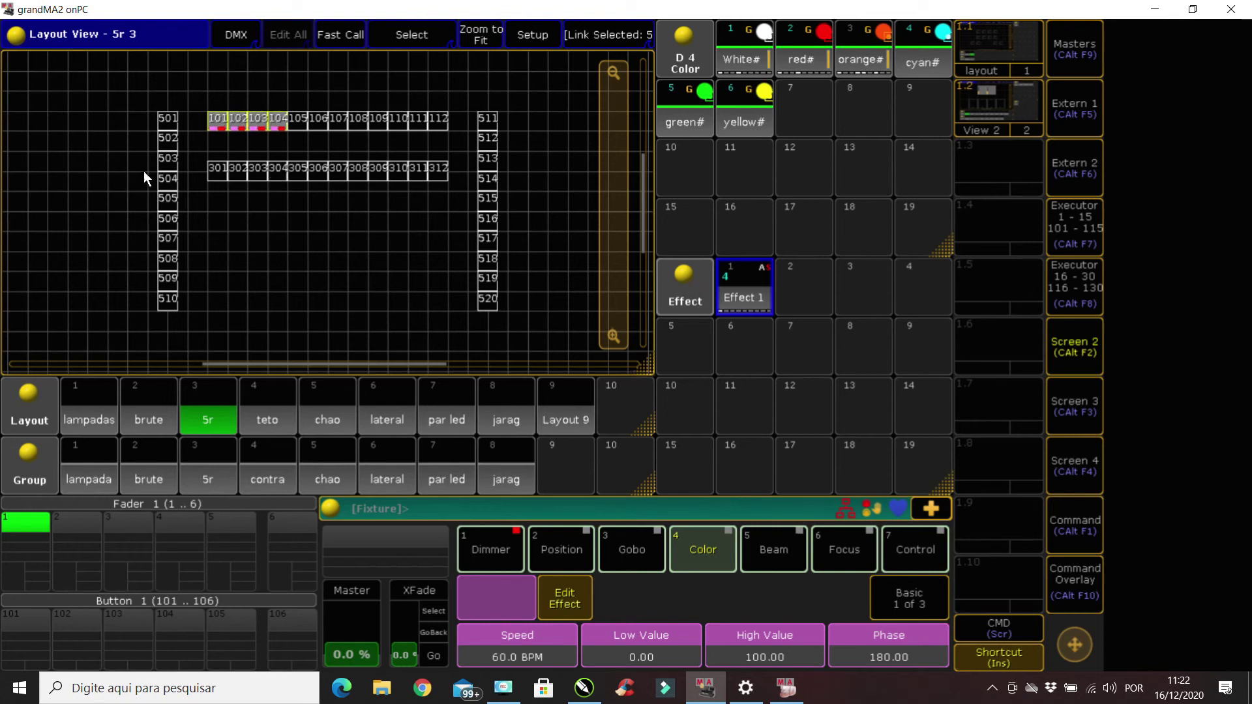
# Change the form of Effect 1's DIM line to Sin 8 and open it in the Effect Line Editor
pyautogui.click(726, 277)
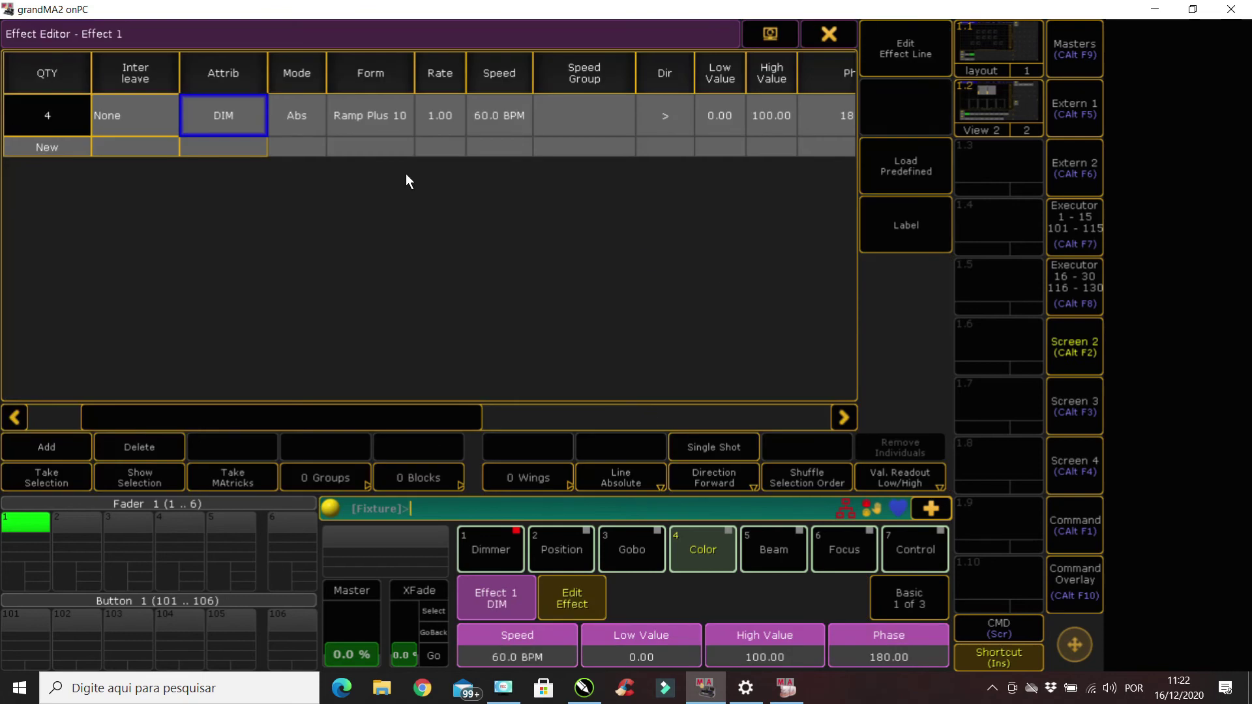
pyautogui.click(356, 108)
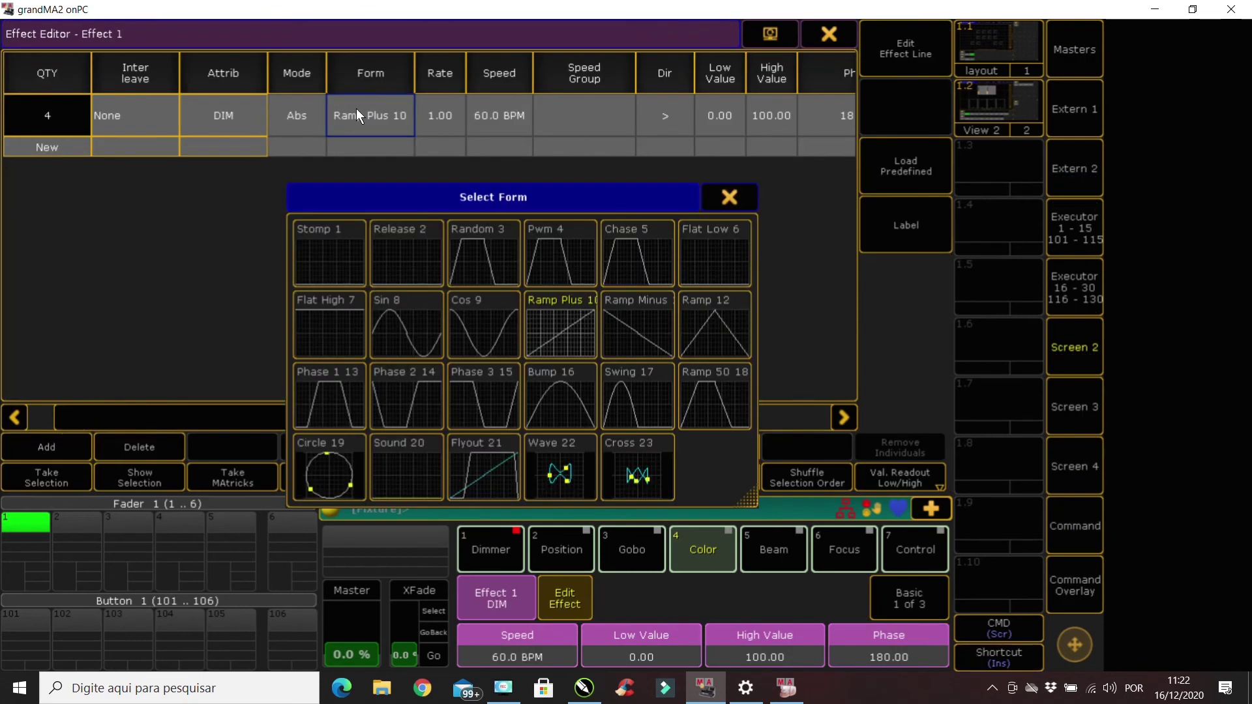
pyautogui.click(395, 328)
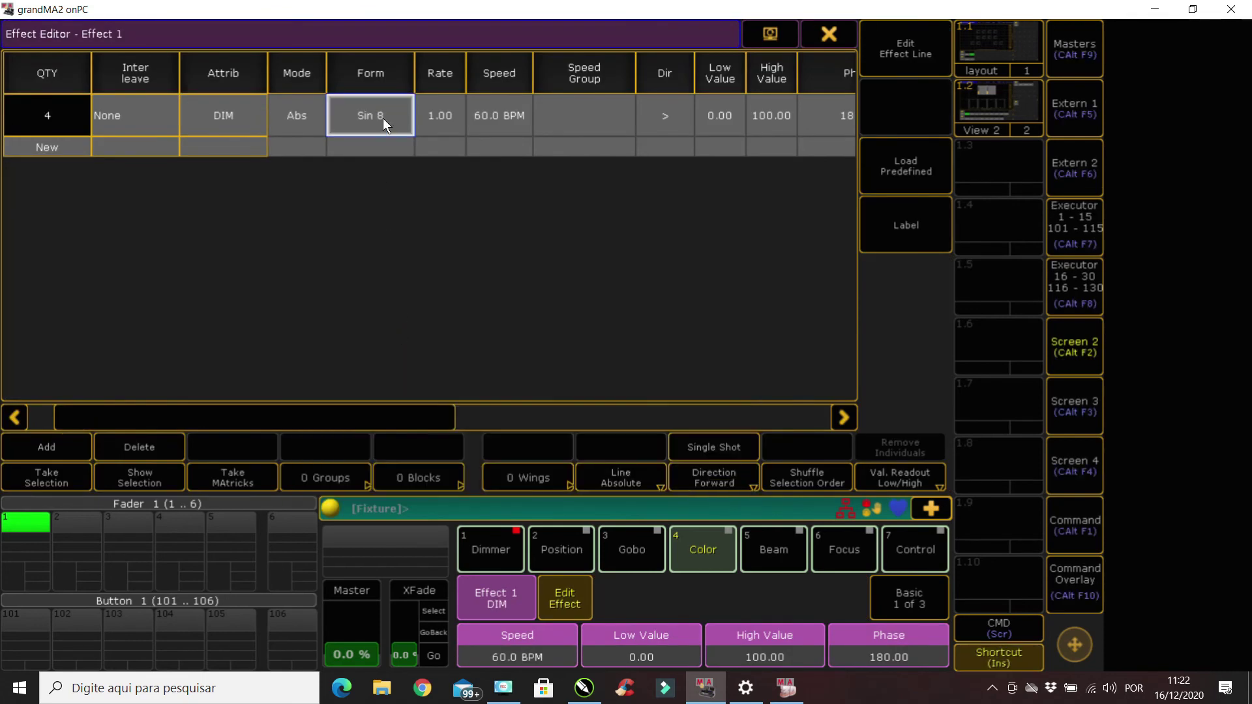
pyautogui.click(908, 47)
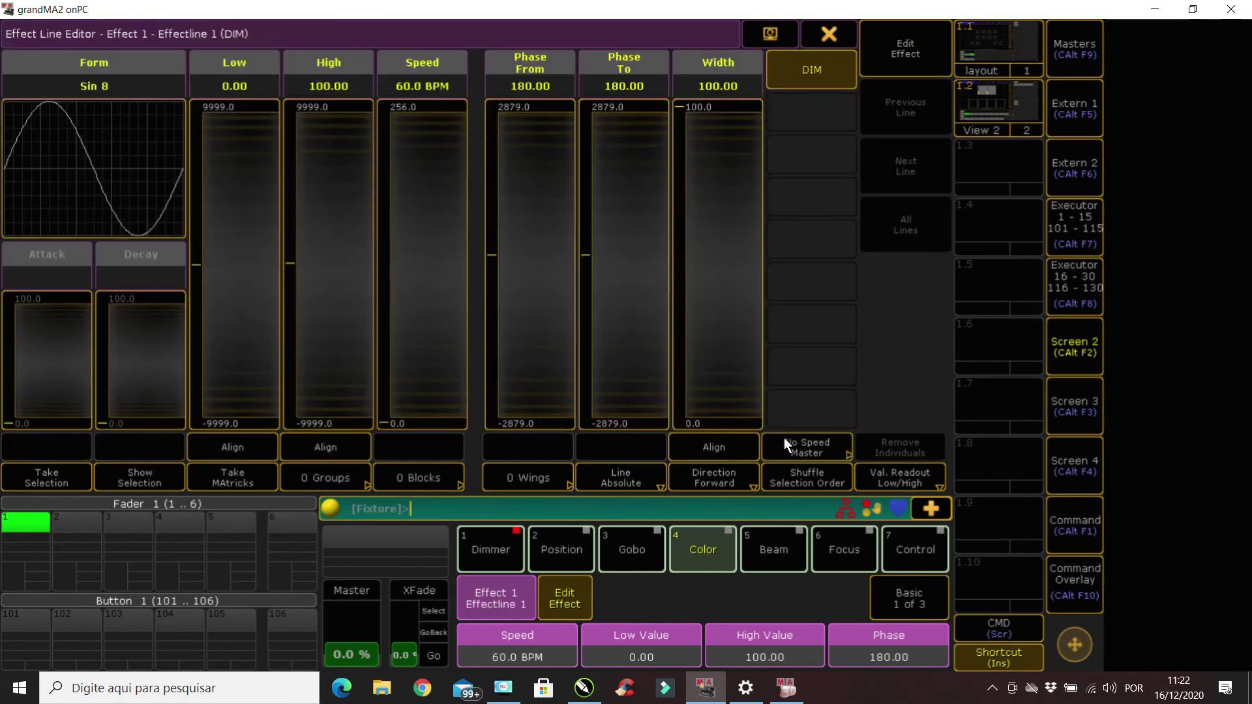
# Set the width of Effect 1's DIM line to 50 in the Effect Line Editor and close it
pyautogui.click(736, 87)
pyautogui.click(268, 295)
pyautogui.click(225, 379)
pyautogui.click(483, 383)
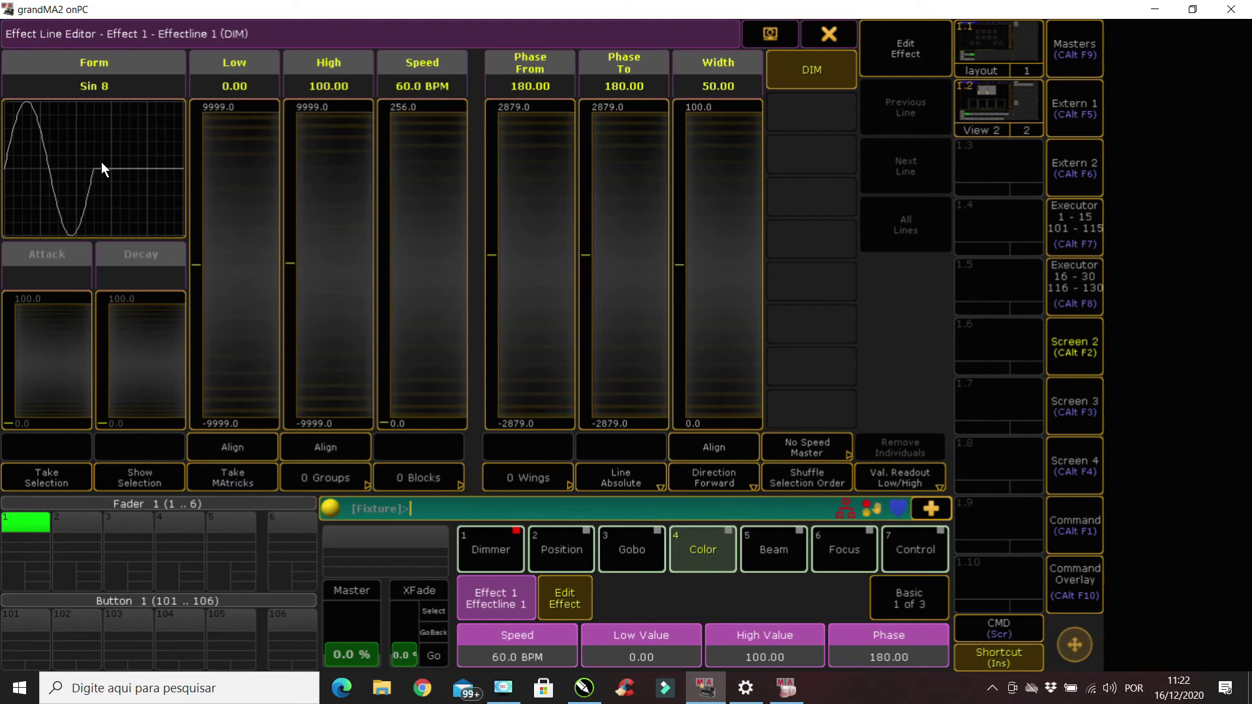
pyautogui.click(837, 34)
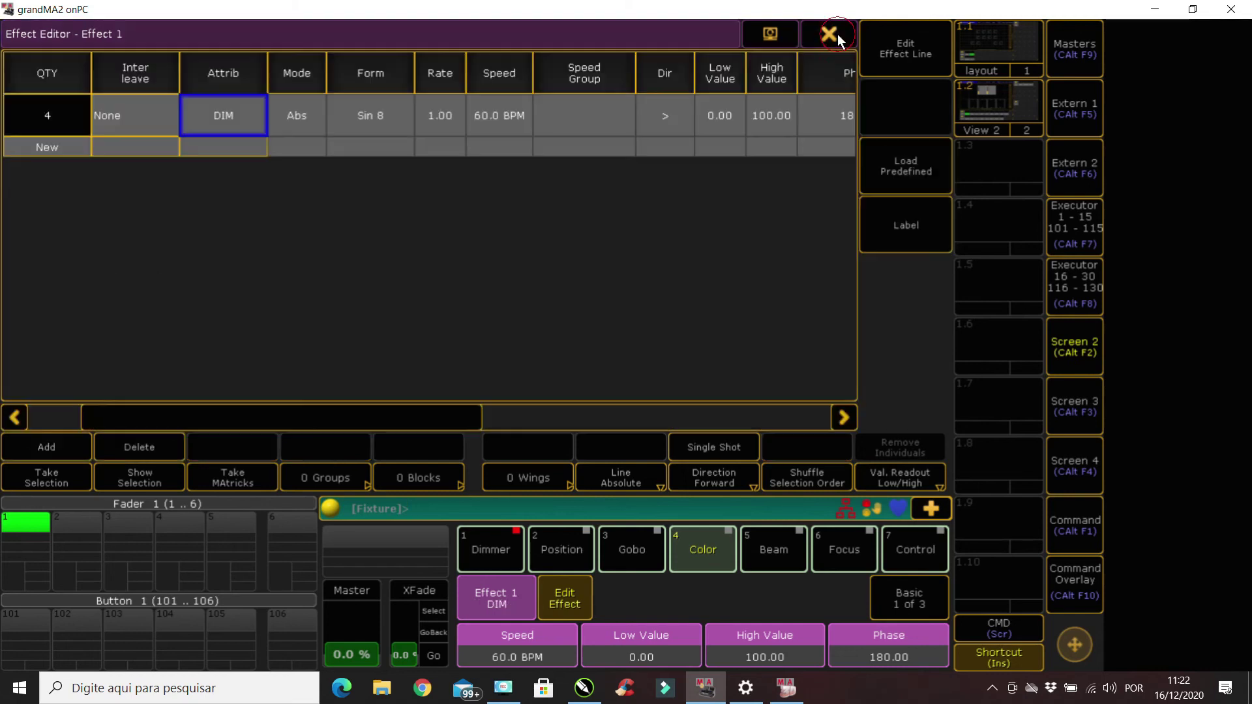
# Restore the window down, place it beside the MA 3D stage view and close the Effect Editor
pyautogui.click(1191, 13)
pyautogui.moveTo(484, 120); pyautogui.dragTo(802, 121)
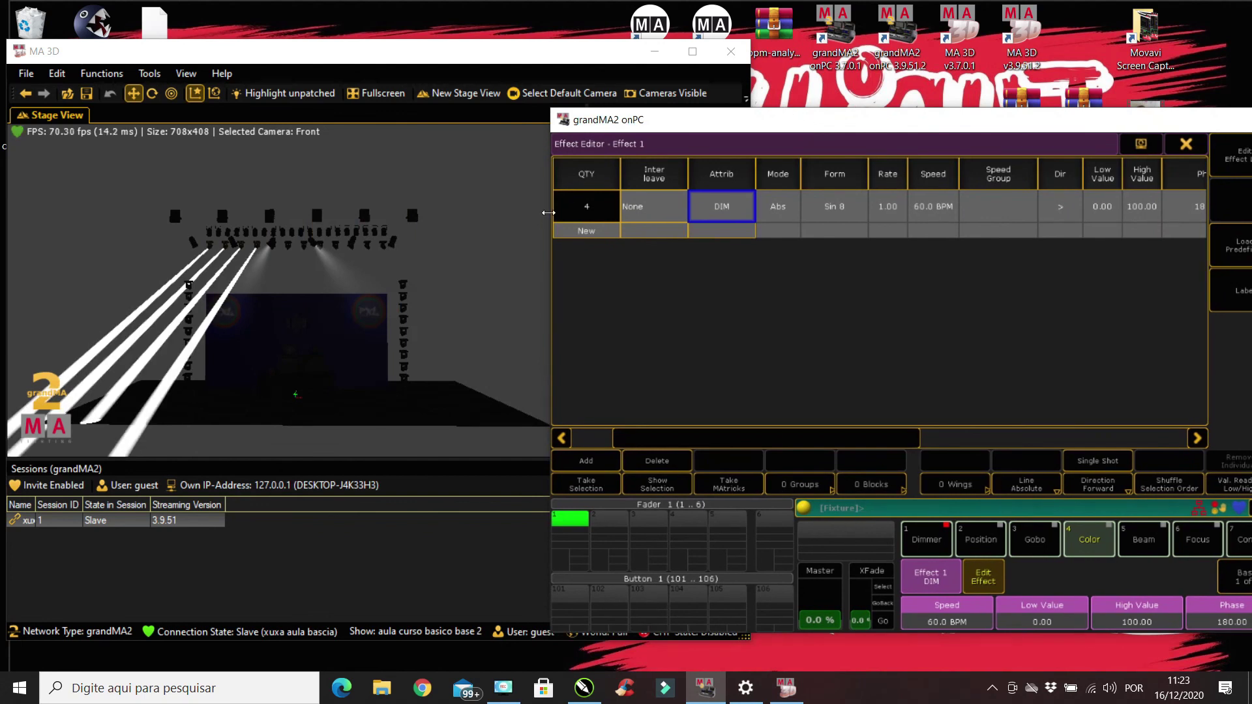
pyautogui.click(1185, 144)
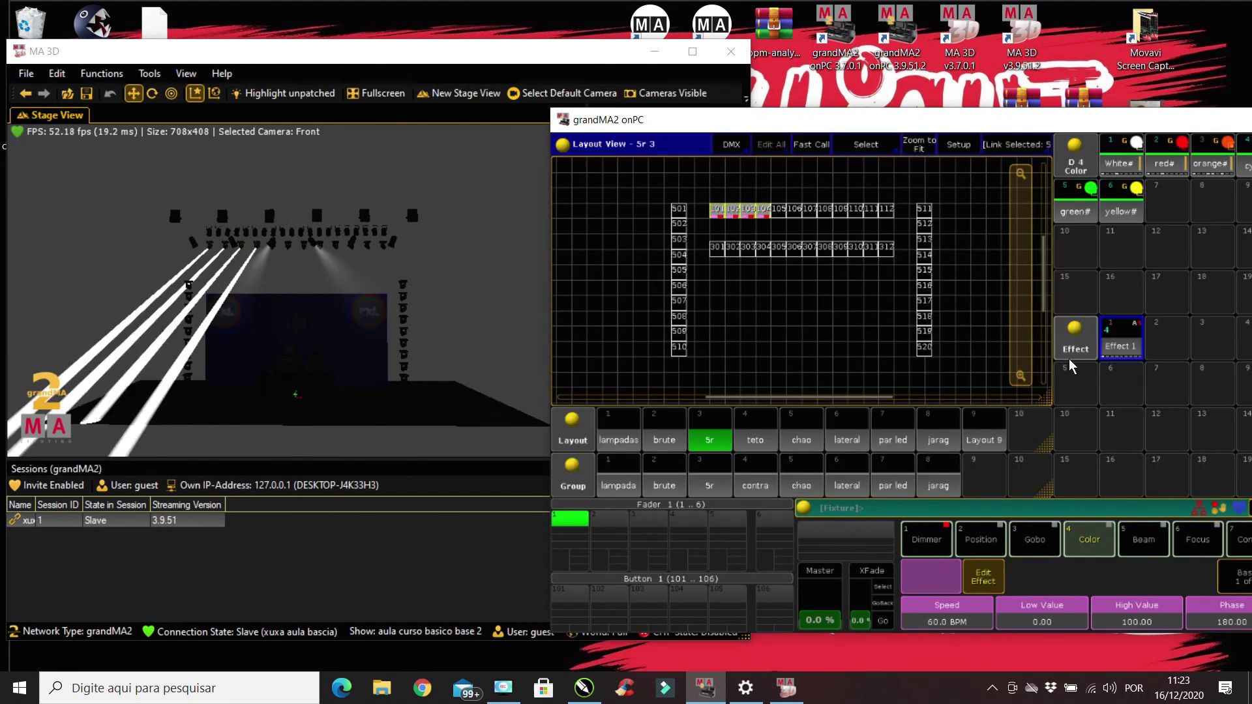
# Reopen Effect 1 in the Effect Editor and set the DIM line's phase to 0..-360
pyautogui.click(1119, 337)
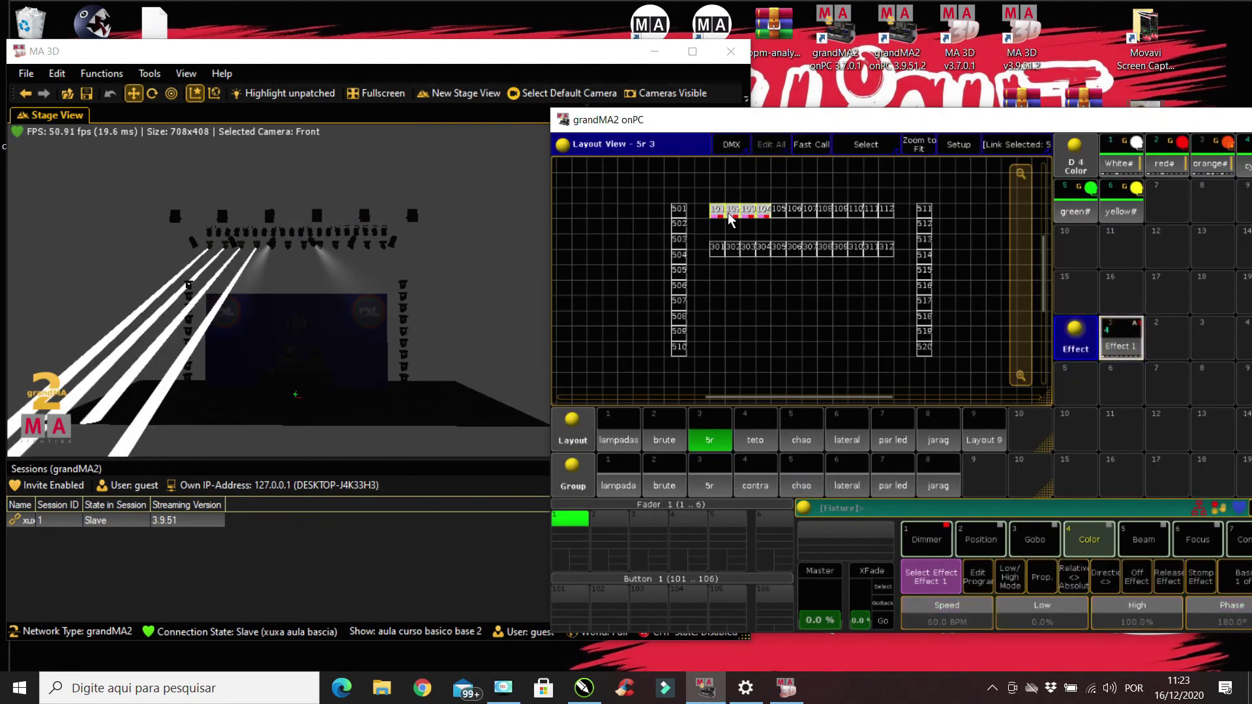
pyautogui.click(1119, 337)
pyautogui.moveTo(734, 443); pyautogui.dragTo(815, 432)
pyautogui.click(997, 205)
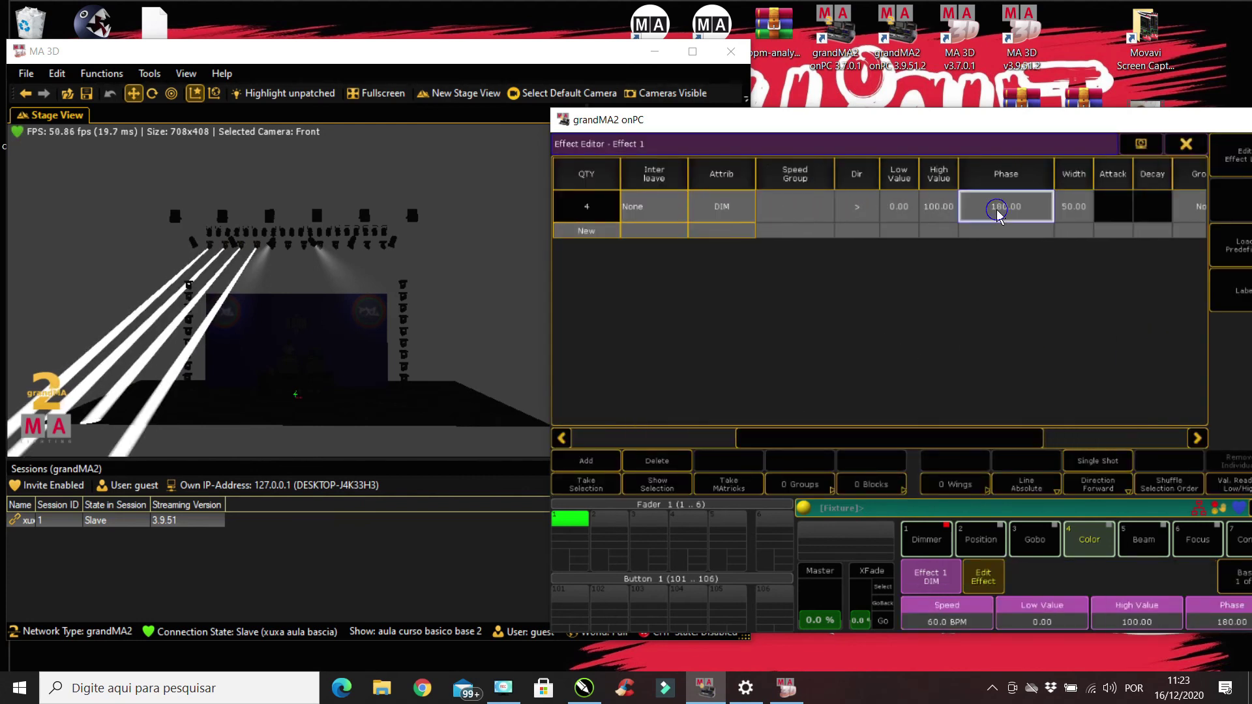
pyautogui.click(998, 205)
pyautogui.click(1169, 313)
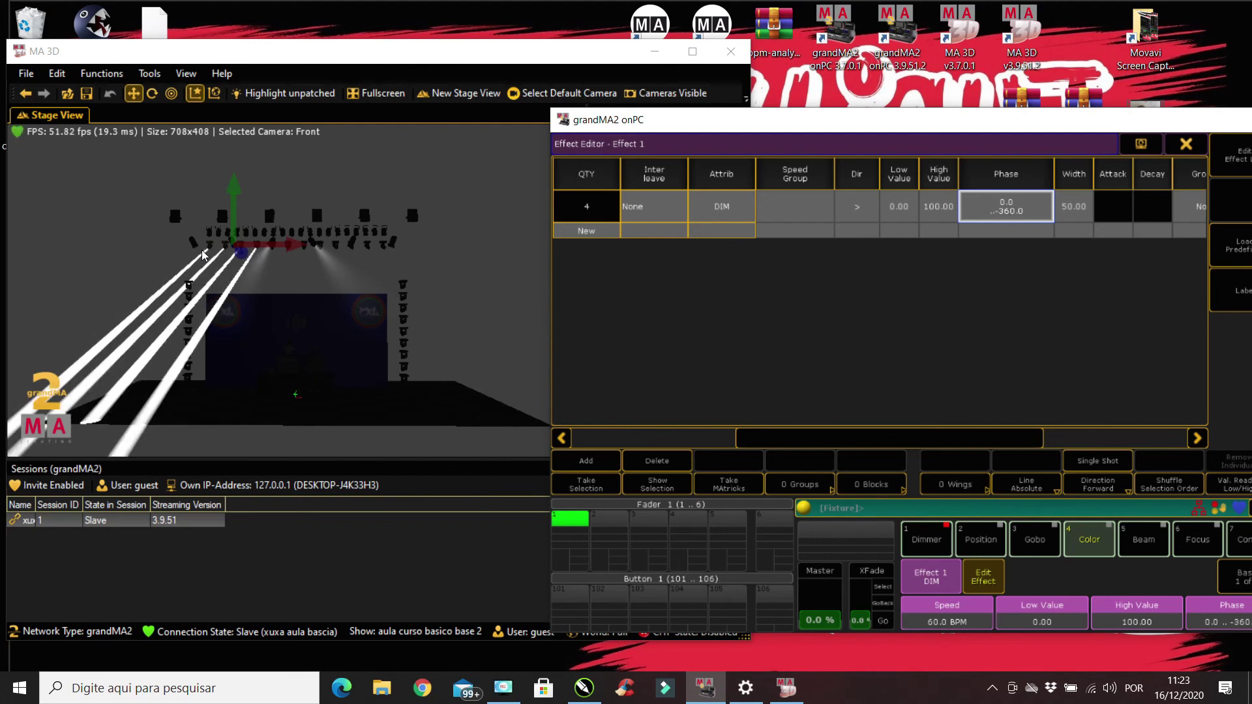
pyautogui.click(1007, 211)
pyautogui.click(1007, 217)
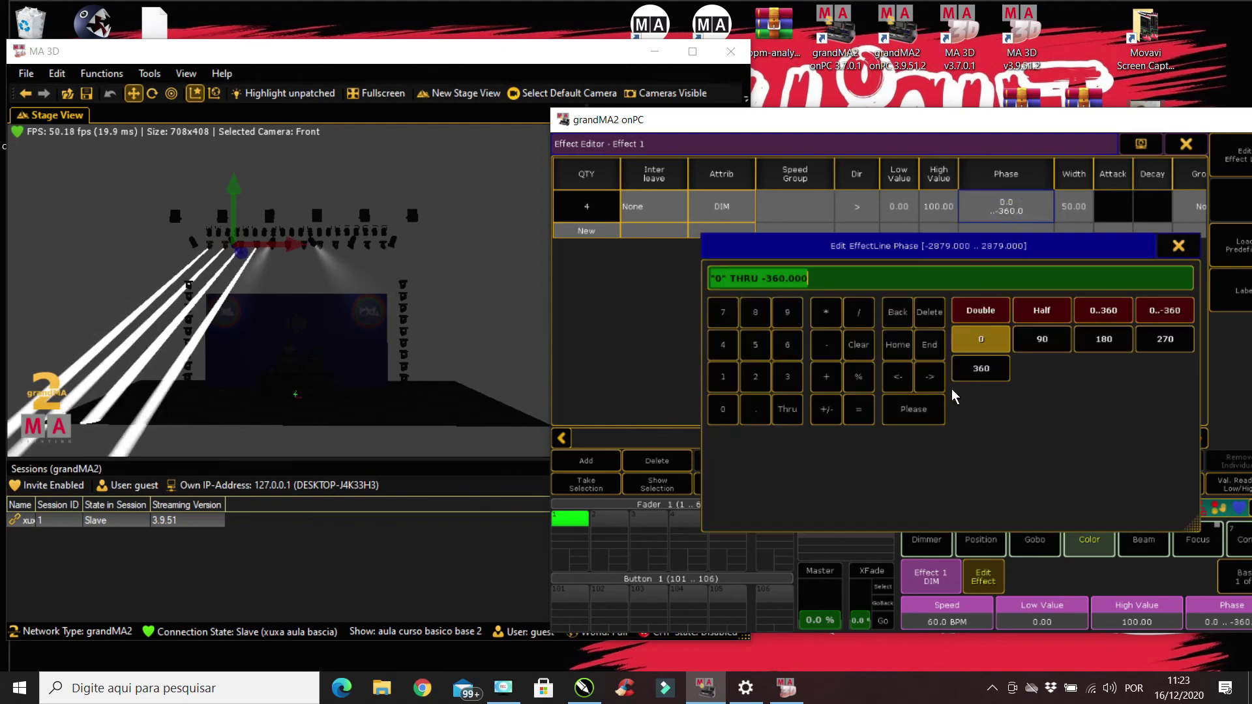
pyautogui.click(1200, 241)
# Set the speed of Effect 1's DIM line to 30 BPM and maximize the window again
pyautogui.moveTo(900, 438); pyautogui.dragTo(824, 439)
pyautogui.click(934, 207)
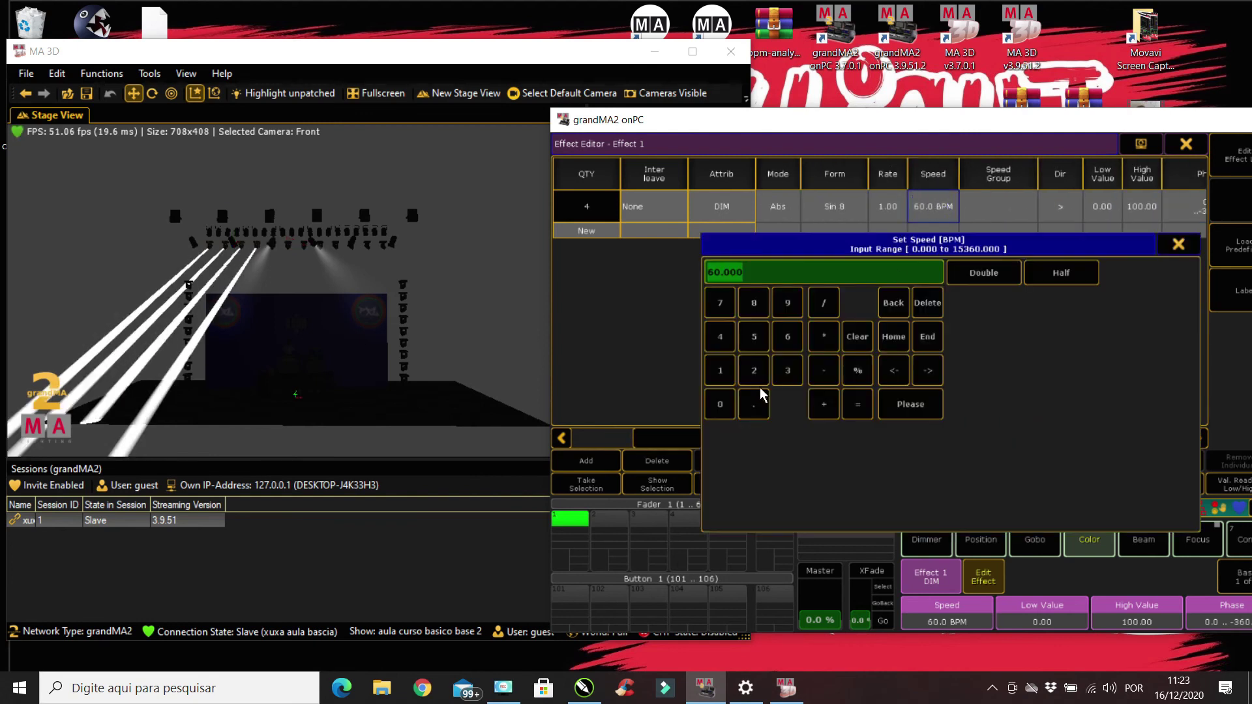
pyautogui.click(787, 370)
pyautogui.click(721, 403)
pyautogui.press('Return')
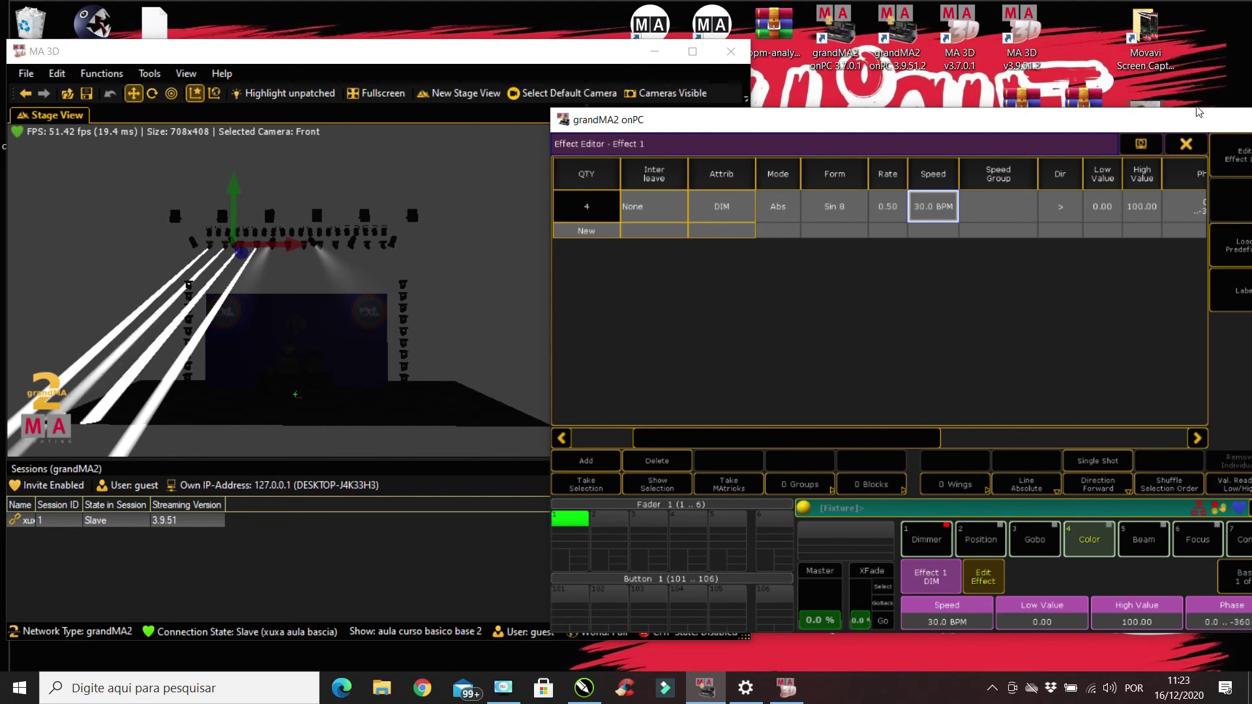
pyautogui.moveTo(1231, 119); pyautogui.dragTo(709, 180)
pyautogui.doubleClick(764, 186)
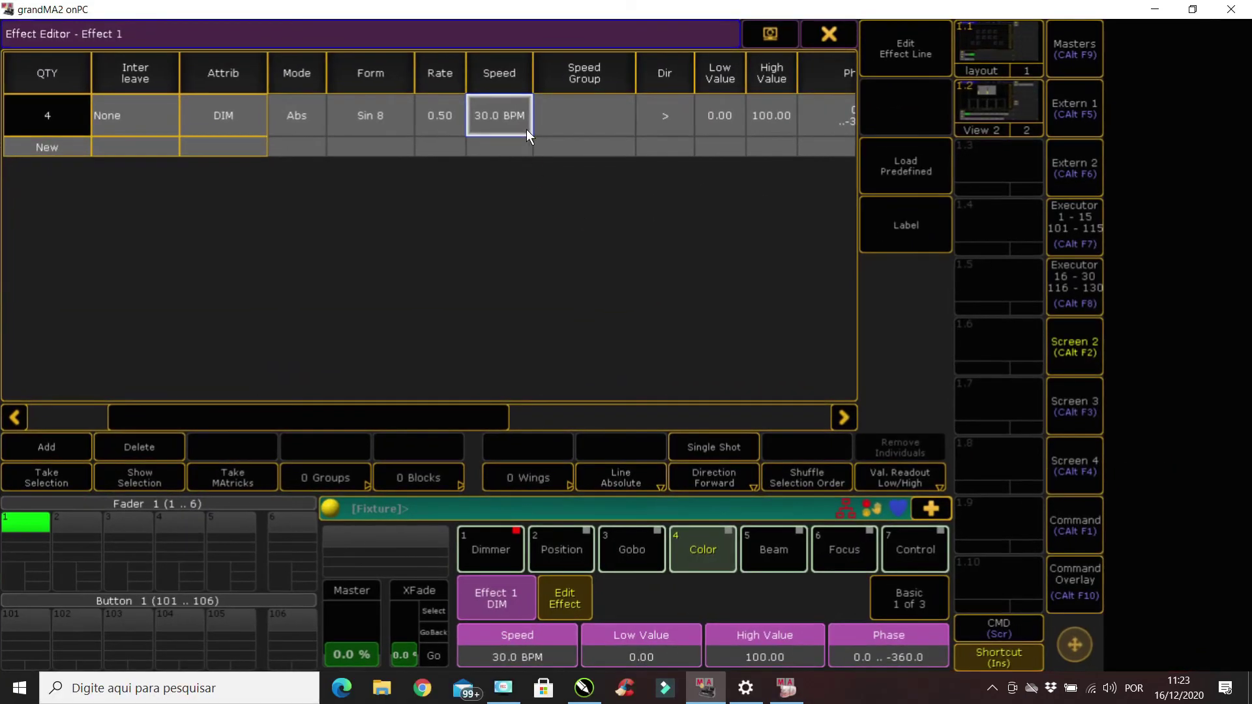
# Change the form of Effect 1's DIM line to Phase 2 14
pyautogui.moveTo(443, 422); pyautogui.dragTo(675, 406)
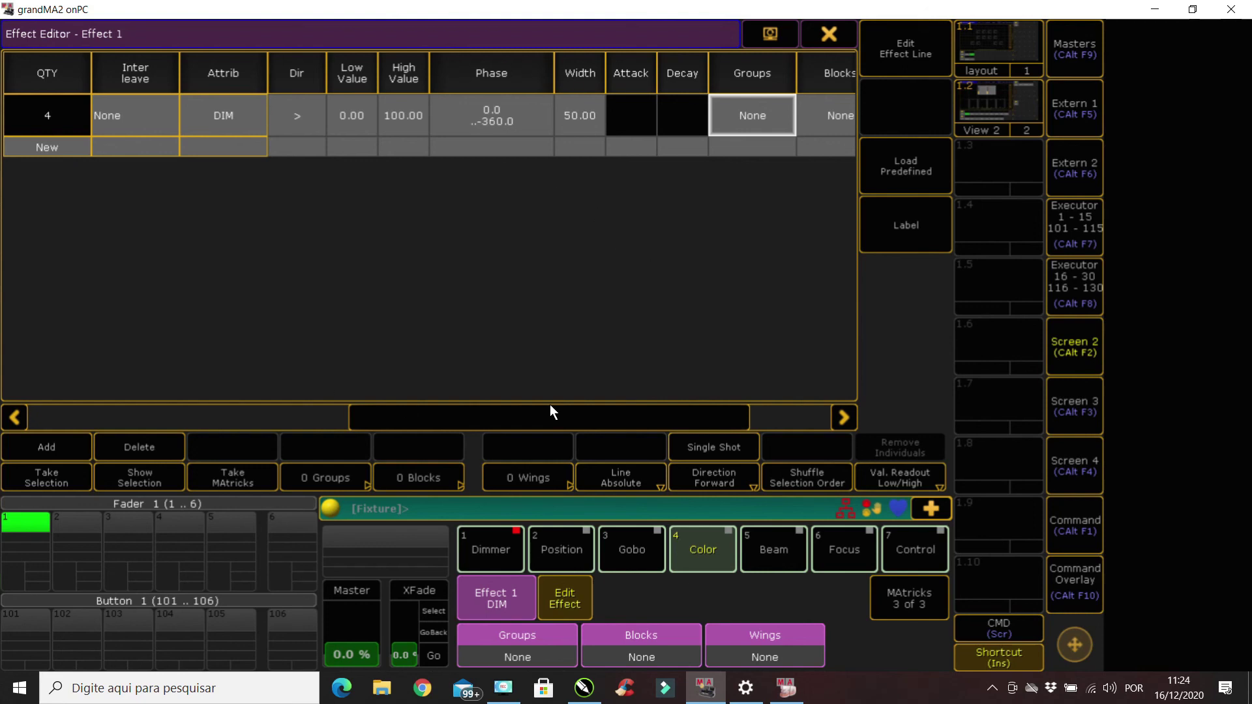
pyautogui.click(316, 412)
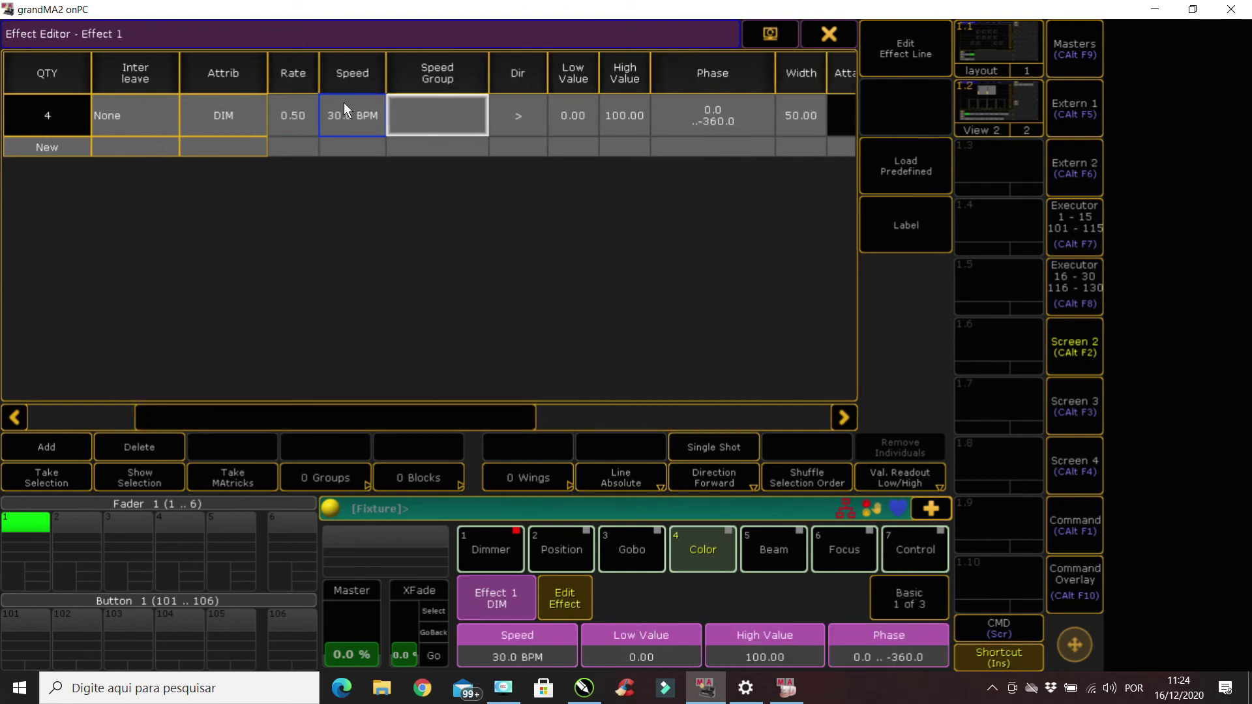
pyautogui.moveTo(342, 417); pyautogui.dragTo(499, 412)
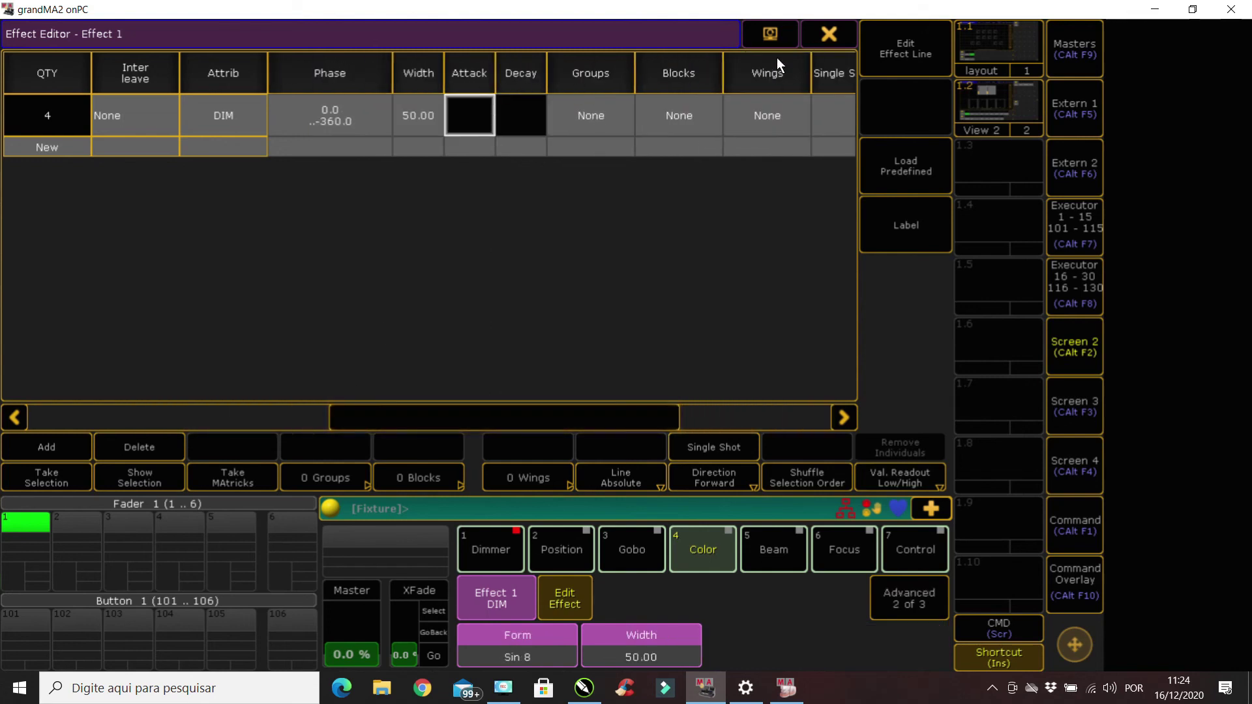
pyautogui.moveTo(455, 415); pyautogui.dragTo(318, 400)
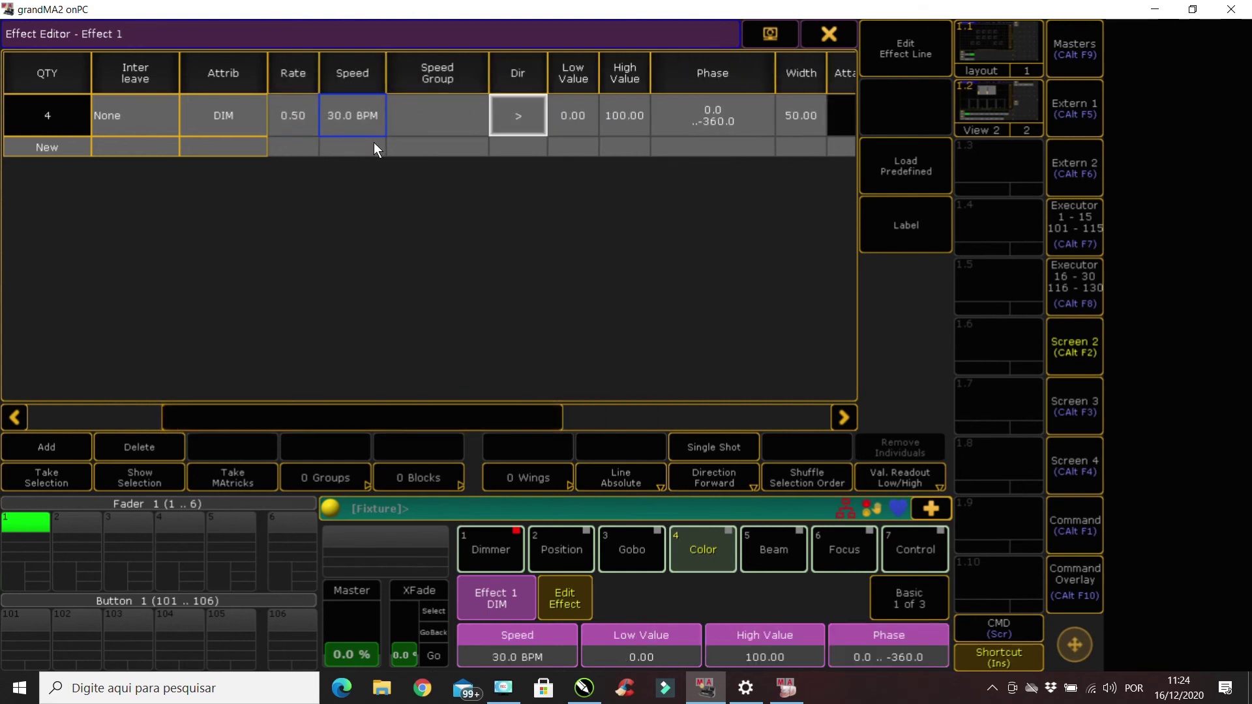
pyautogui.moveTo(457, 405); pyautogui.dragTo(348, 365)
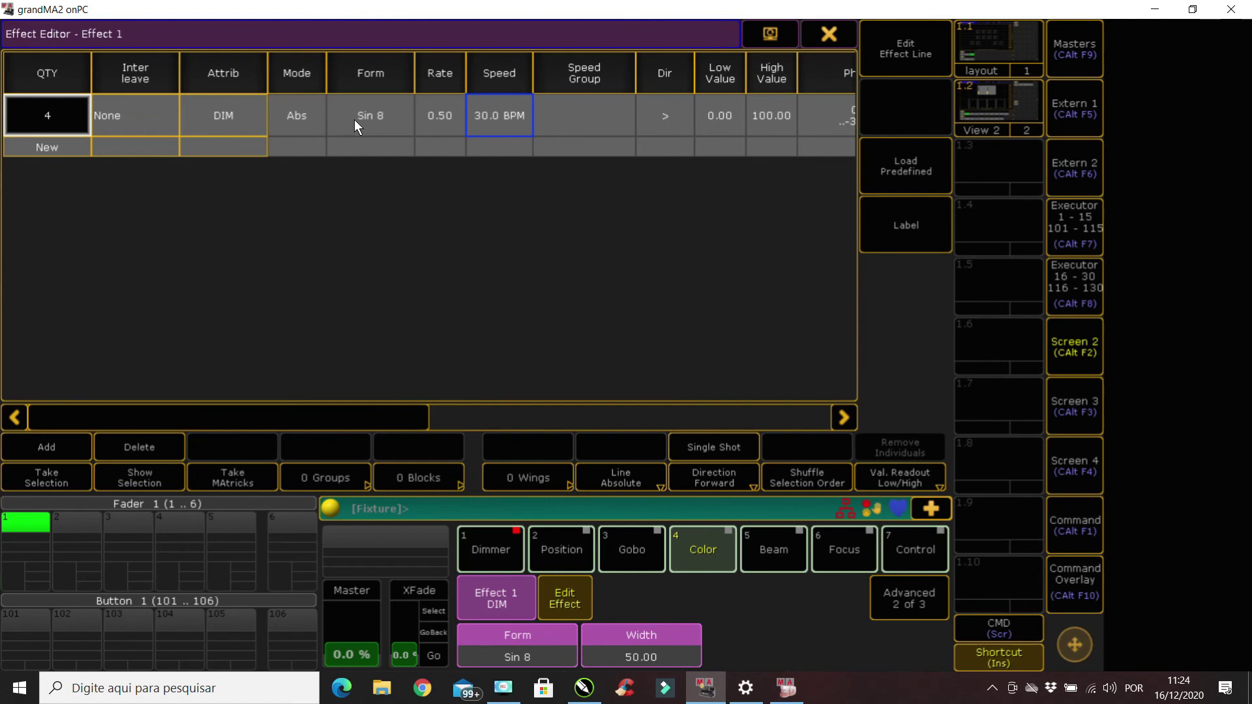
pyautogui.click(354, 119)
pyautogui.click(398, 409)
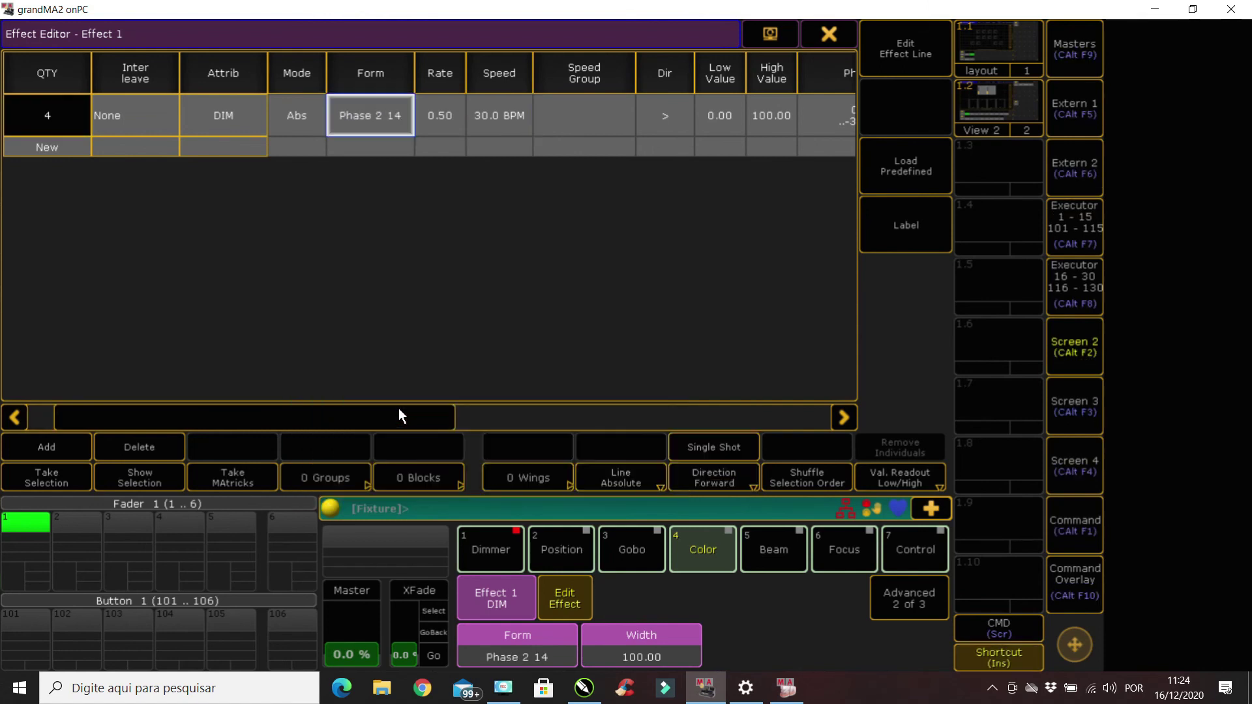
pyautogui.moveTo(363, 407); pyautogui.dragTo(417, 410)
pyautogui.click(355, 119)
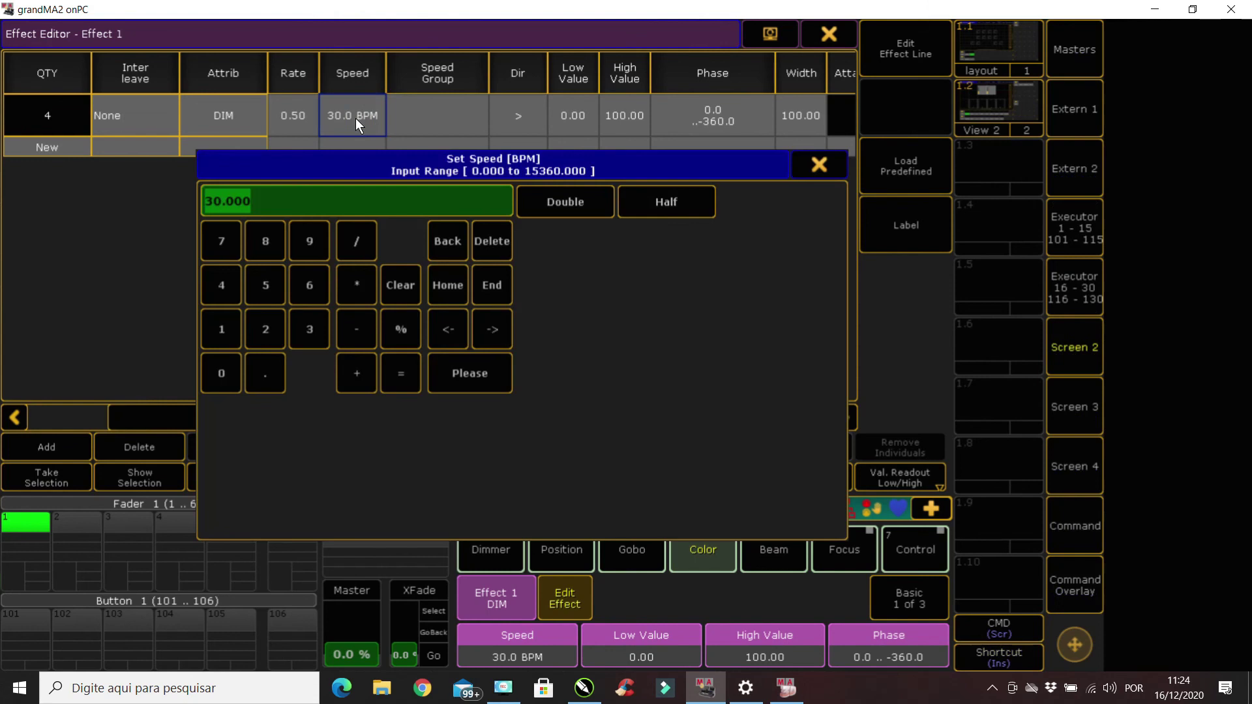
pyautogui.click(818, 167)
# Change the form of Effect 1's DIM line to Chase 5 and open it in the Effect Line Editor
pyautogui.moveTo(385, 415); pyautogui.dragTo(261, 398)
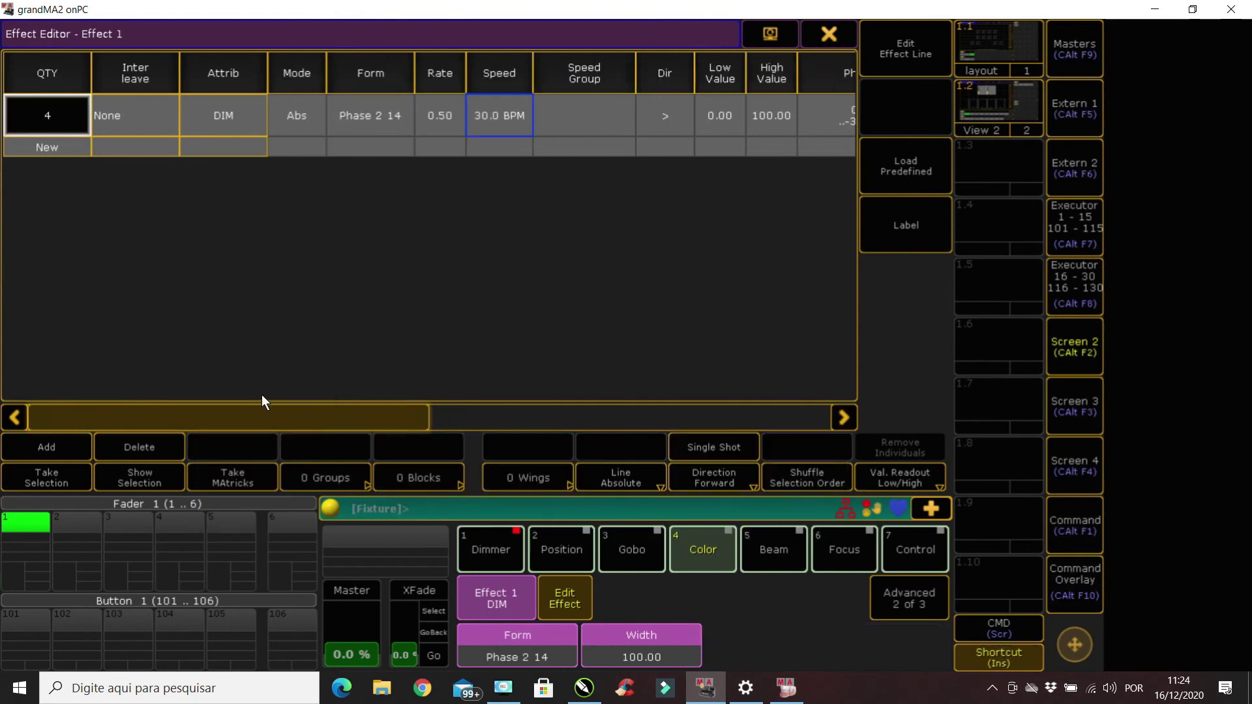
pyautogui.click(359, 114)
pyautogui.click(627, 252)
pyautogui.moveTo(427, 399); pyautogui.dragTo(682, 404)
pyautogui.click(862, 52)
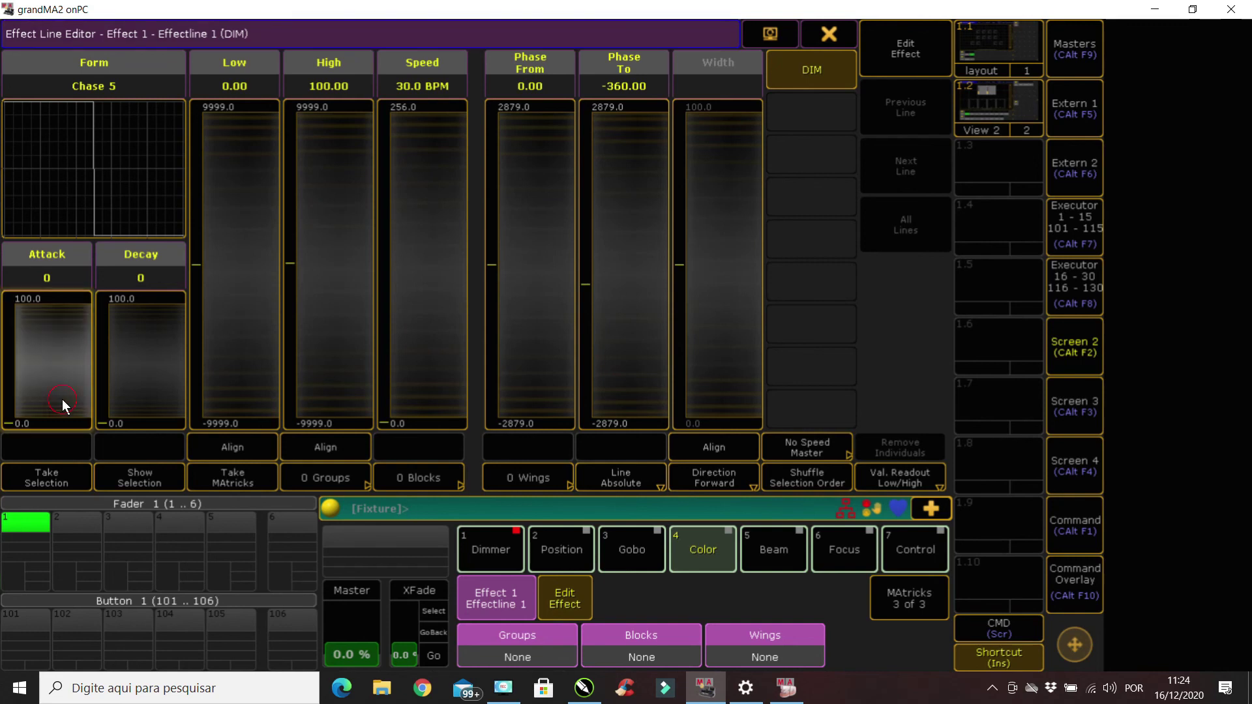
# Try out the Attack of the Chase 5 form, leaving it at 31
pyautogui.scroll(7, 62, 367)
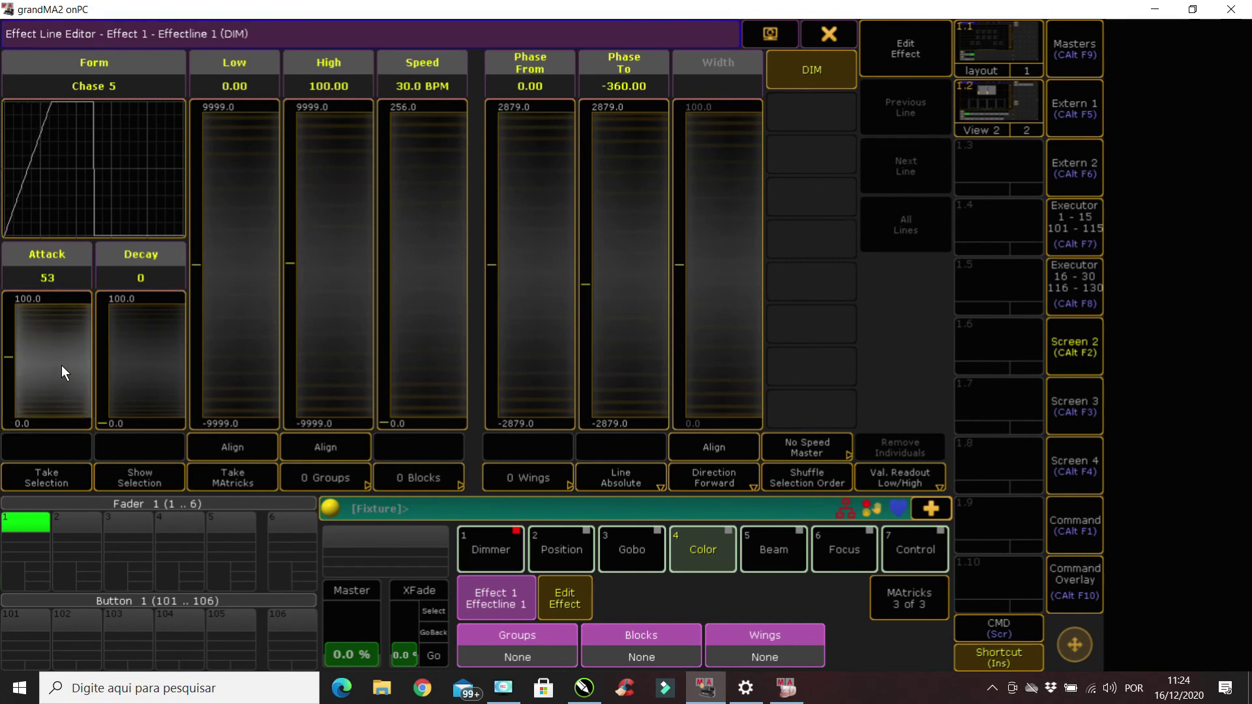
pyautogui.scroll(3, 61, 365)
pyautogui.scroll(-4, 61, 365)
pyautogui.scroll(-4, 61, 365)
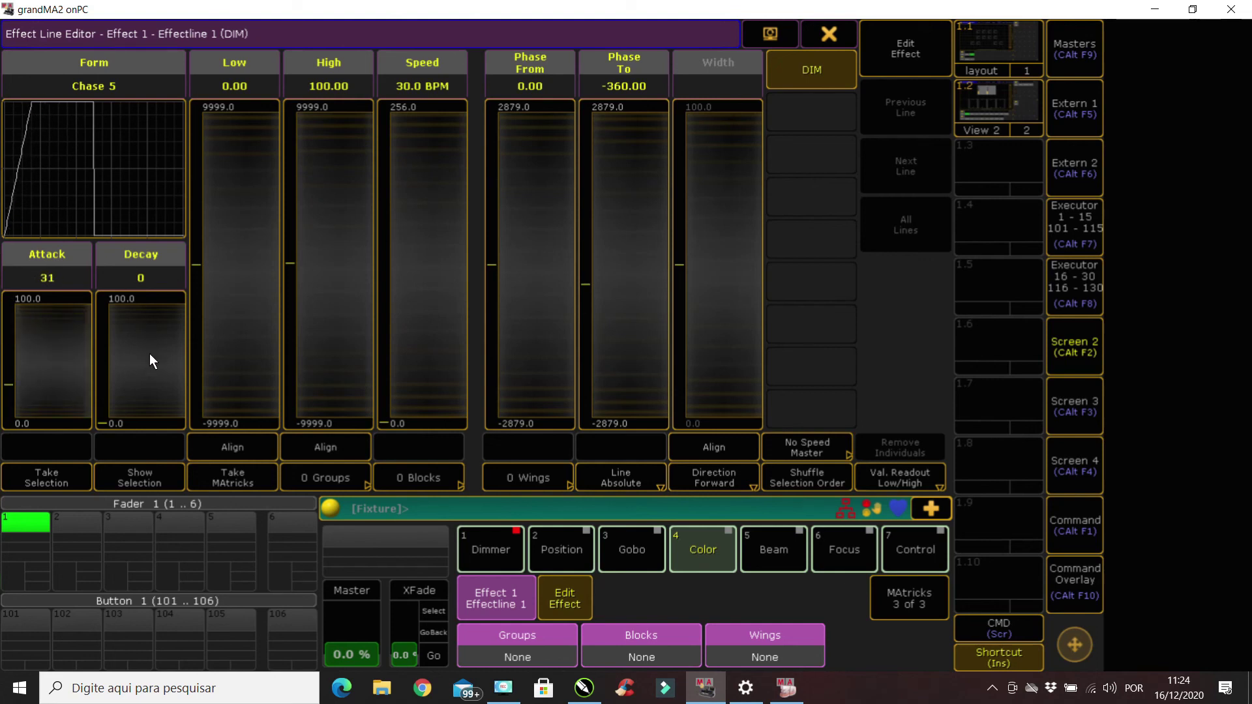
# Raise and lower the Decay of the Chase 5 form, ending at 50
pyautogui.scroll(2, 150, 353)
pyautogui.scroll(-4, 150, 353)
pyautogui.scroll(3, 150, 353)
pyautogui.scroll(3, 150, 357)
pyautogui.scroll(-2, 150, 357)
pyautogui.scroll(3, 150, 358)
pyautogui.scroll(2, 150, 358)
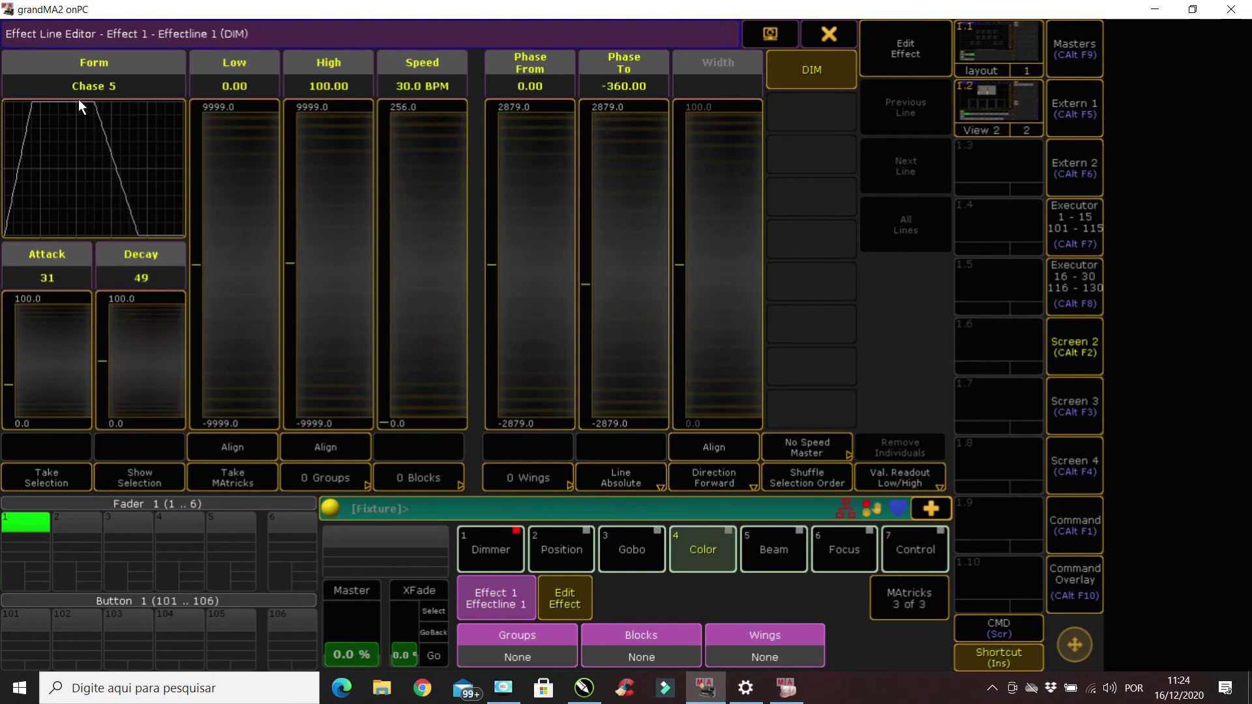
pyautogui.scroll(3, 140, 358)
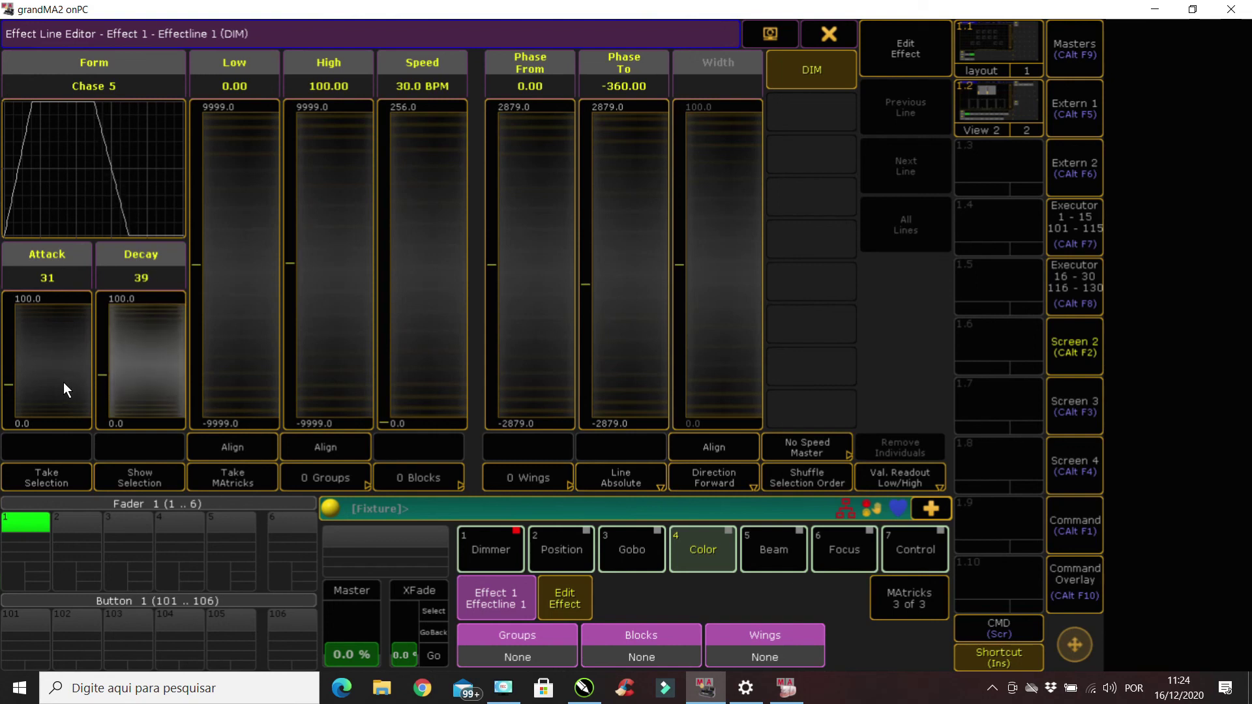
pyautogui.scroll(2, 65, 368)
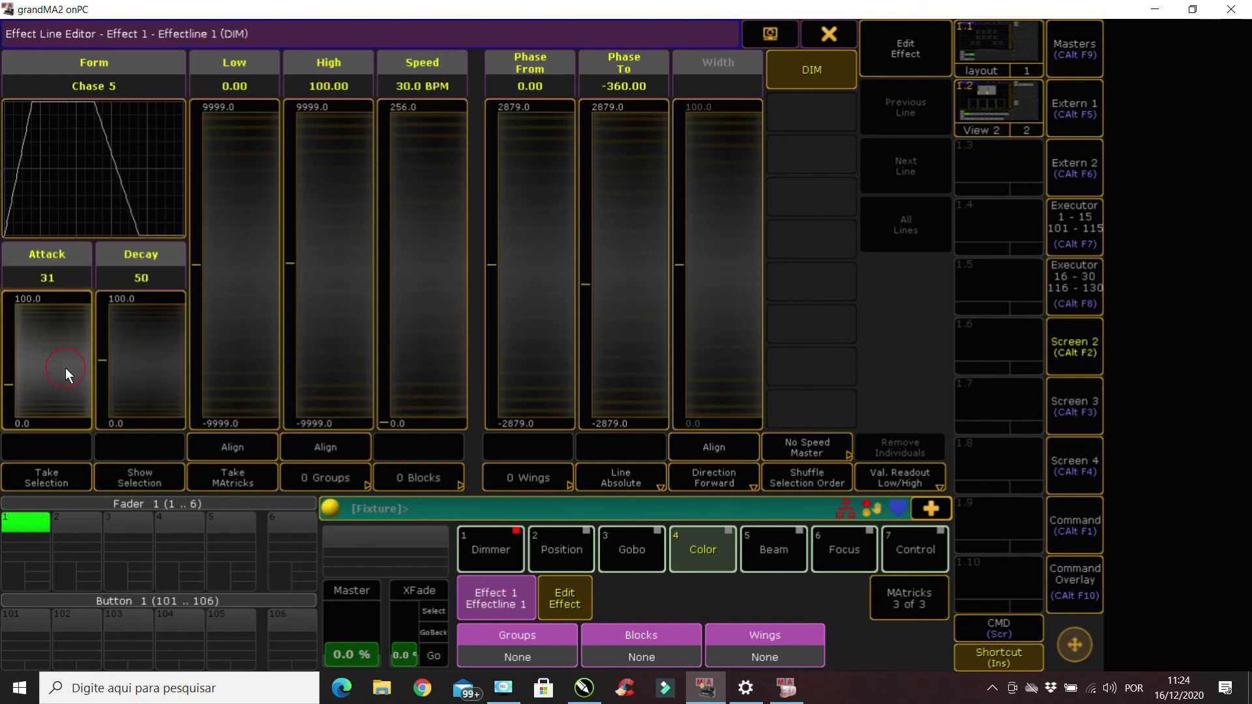
# Raise the Attack of the Chase 5 form to 69 and reduce it to 19
pyautogui.scroll(5, 65, 367)
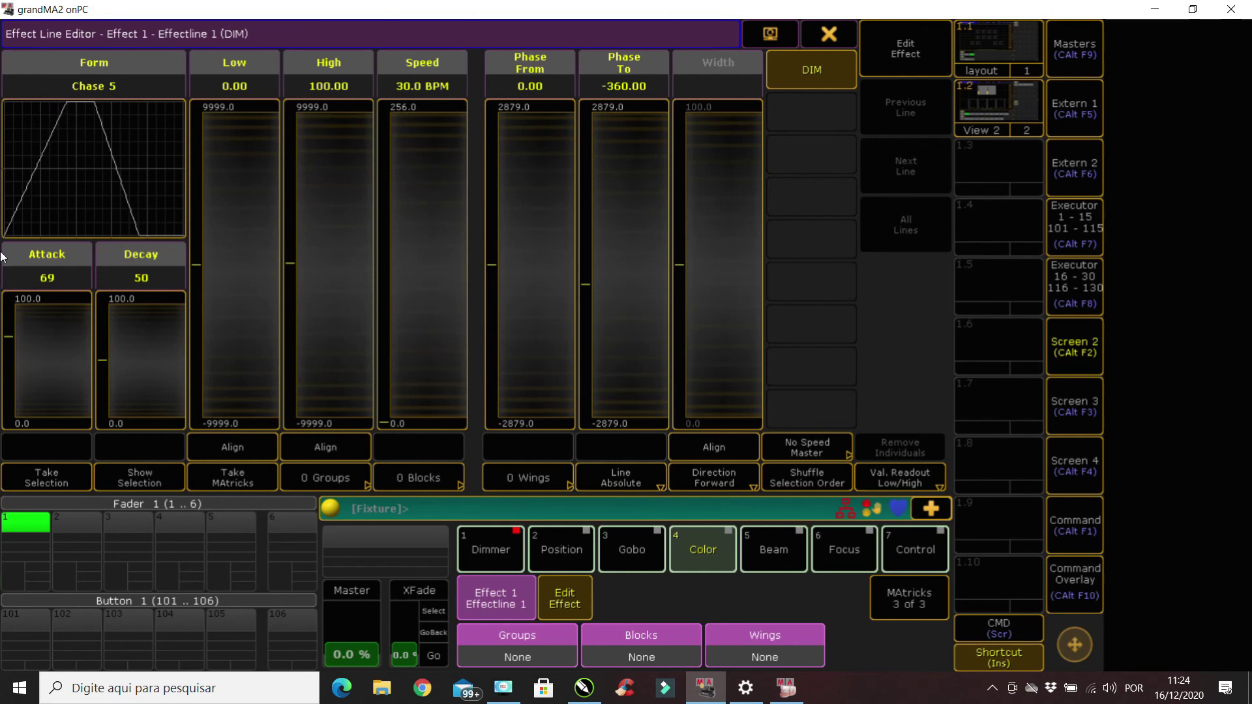
pyautogui.scroll(-10, 65, 351)
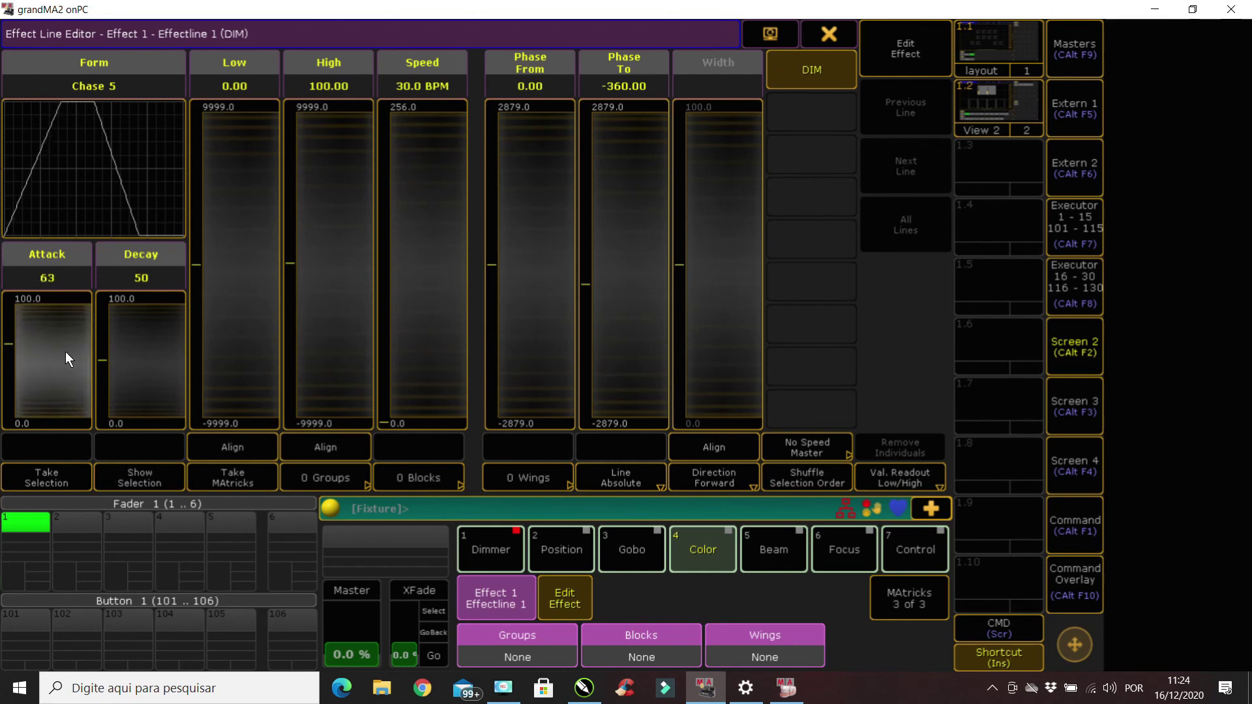
pyautogui.scroll(3, 66, 351)
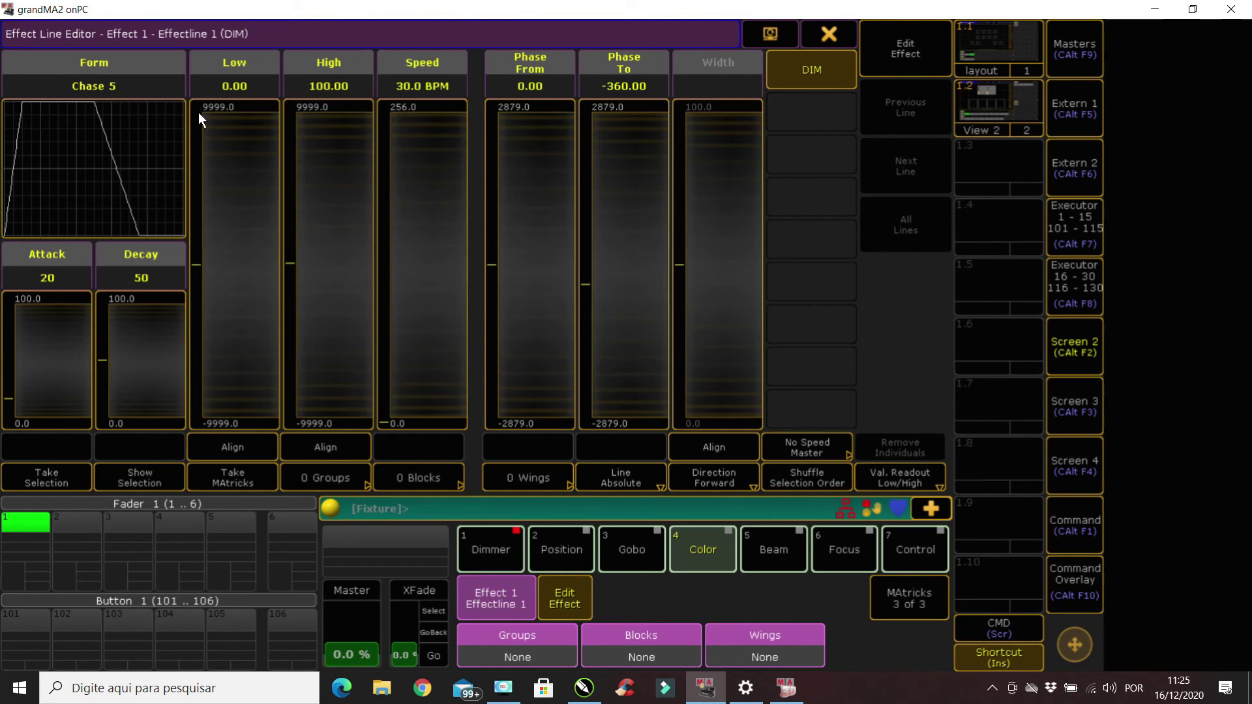
pyautogui.moveTo(46, 343); pyautogui.dragTo(49, 339)
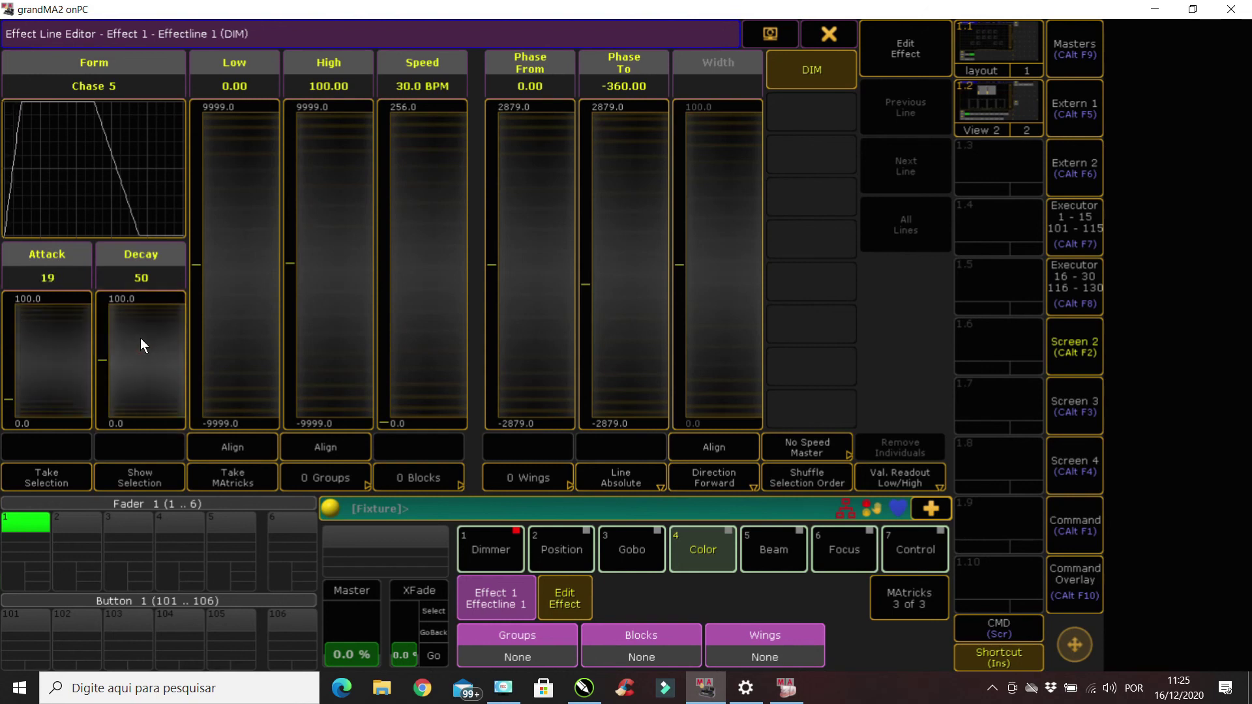
# Reset the Decay and Attack of Effect 1's DIM line to 0 and close the Effect Line Editor
pyautogui.scroll(-10, 140, 337)
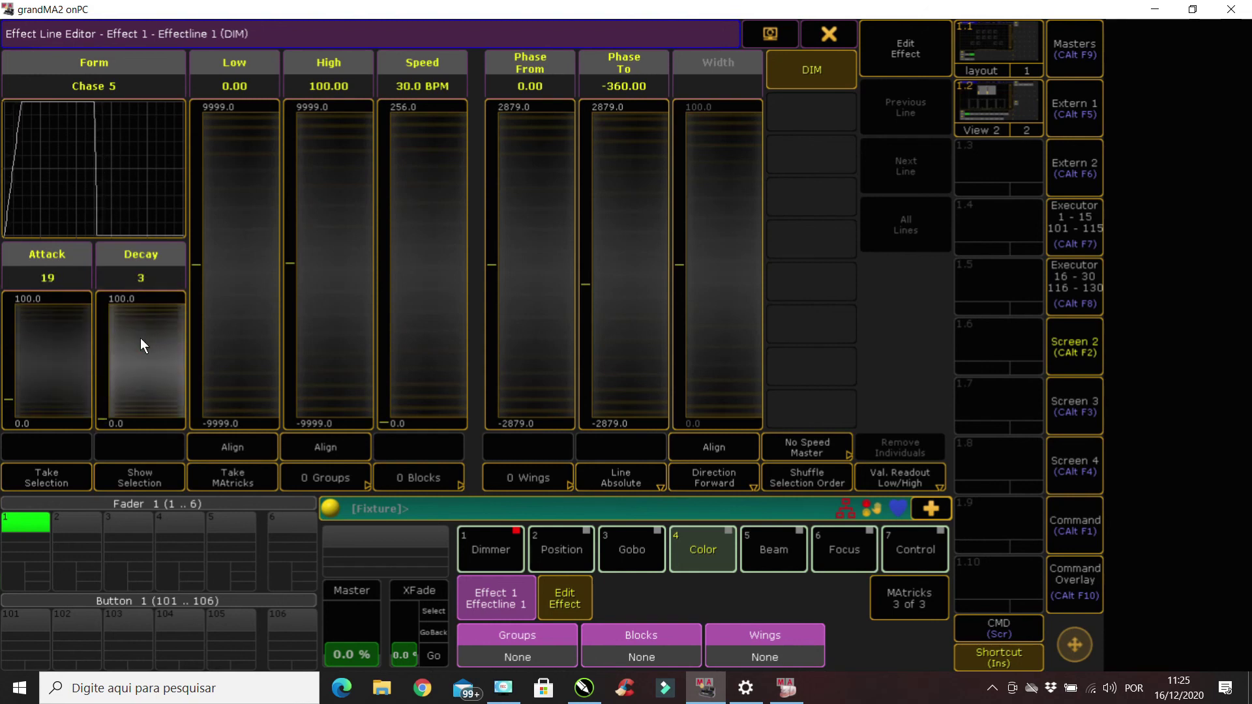
pyautogui.click(56, 306)
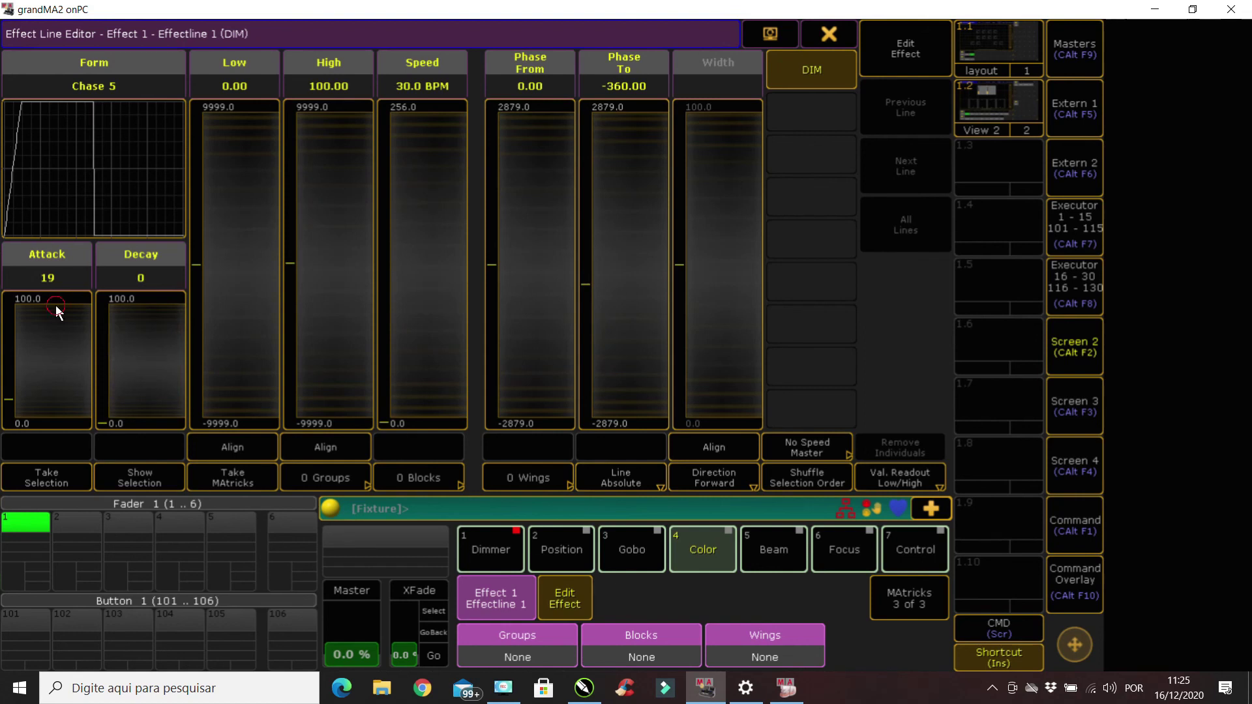
pyautogui.scroll(-6, 53, 323)
pyautogui.click(829, 33)
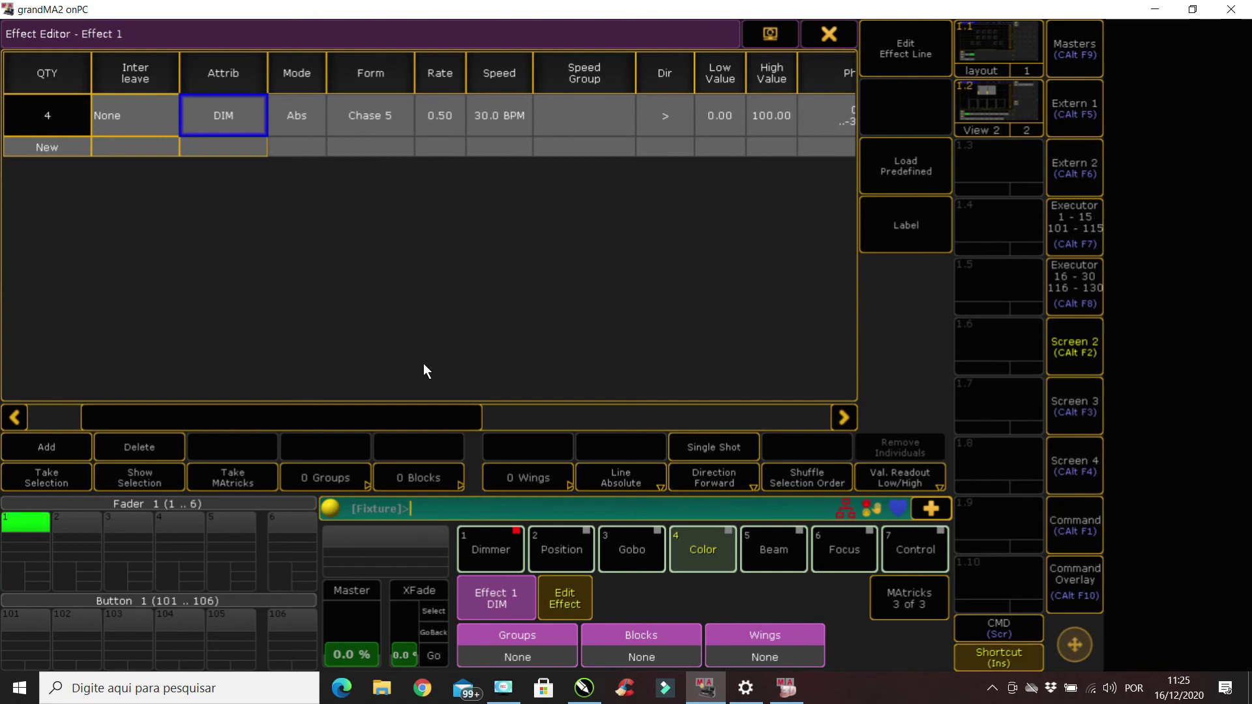
pyautogui.moveTo(436, 420); pyautogui.dragTo(714, 421)
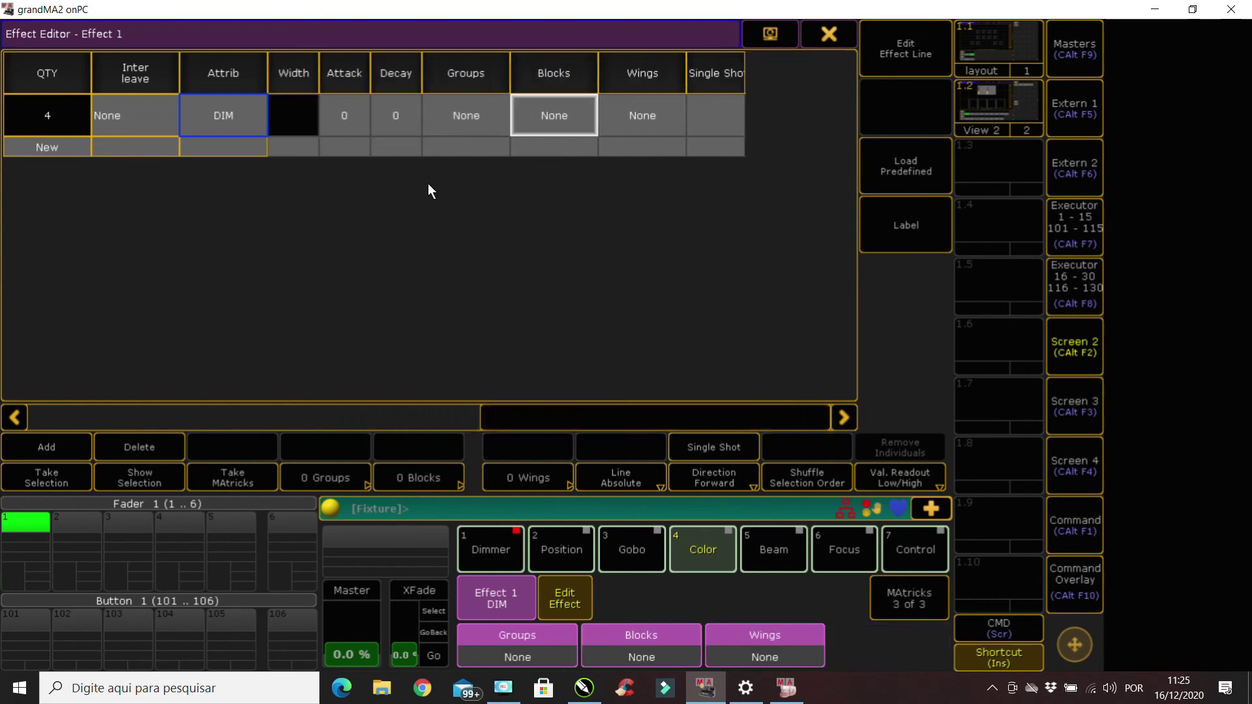